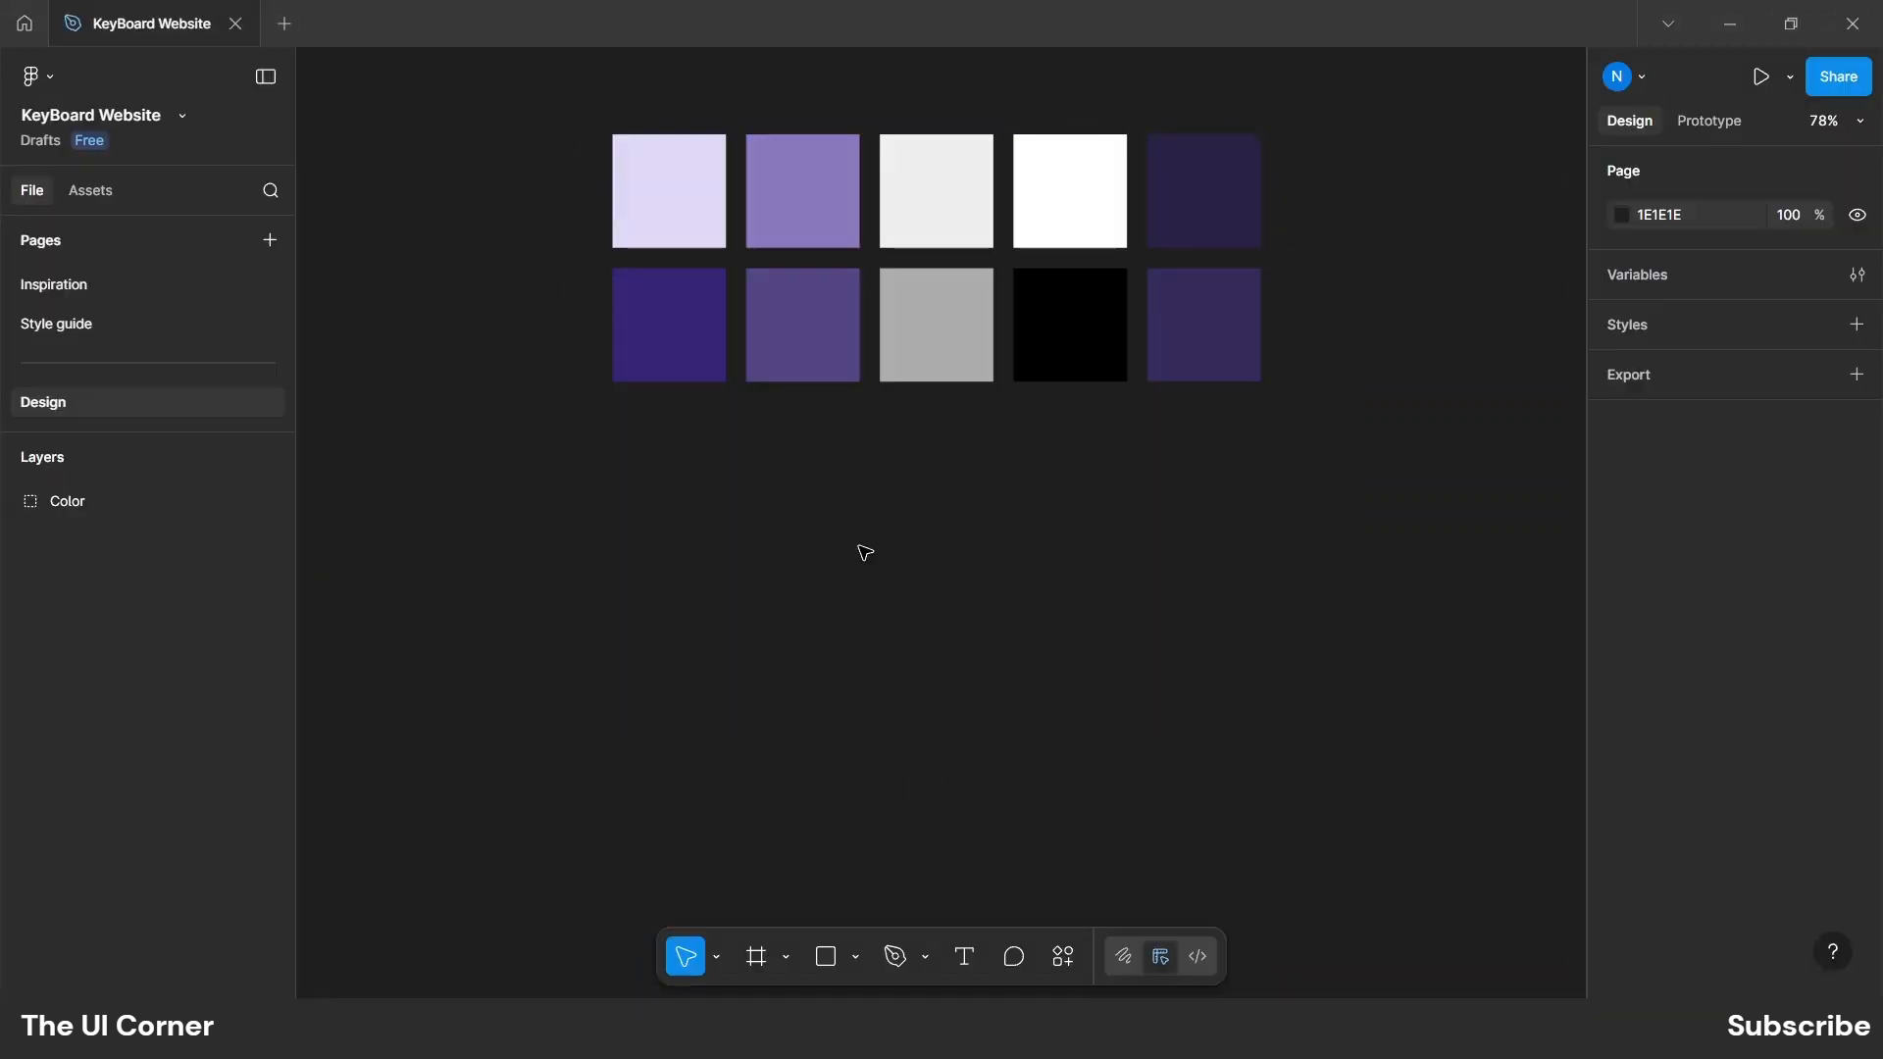
Draw a square frame below the colour swatches, sized 220 × 220 with a corner radius of 32.
key("f")
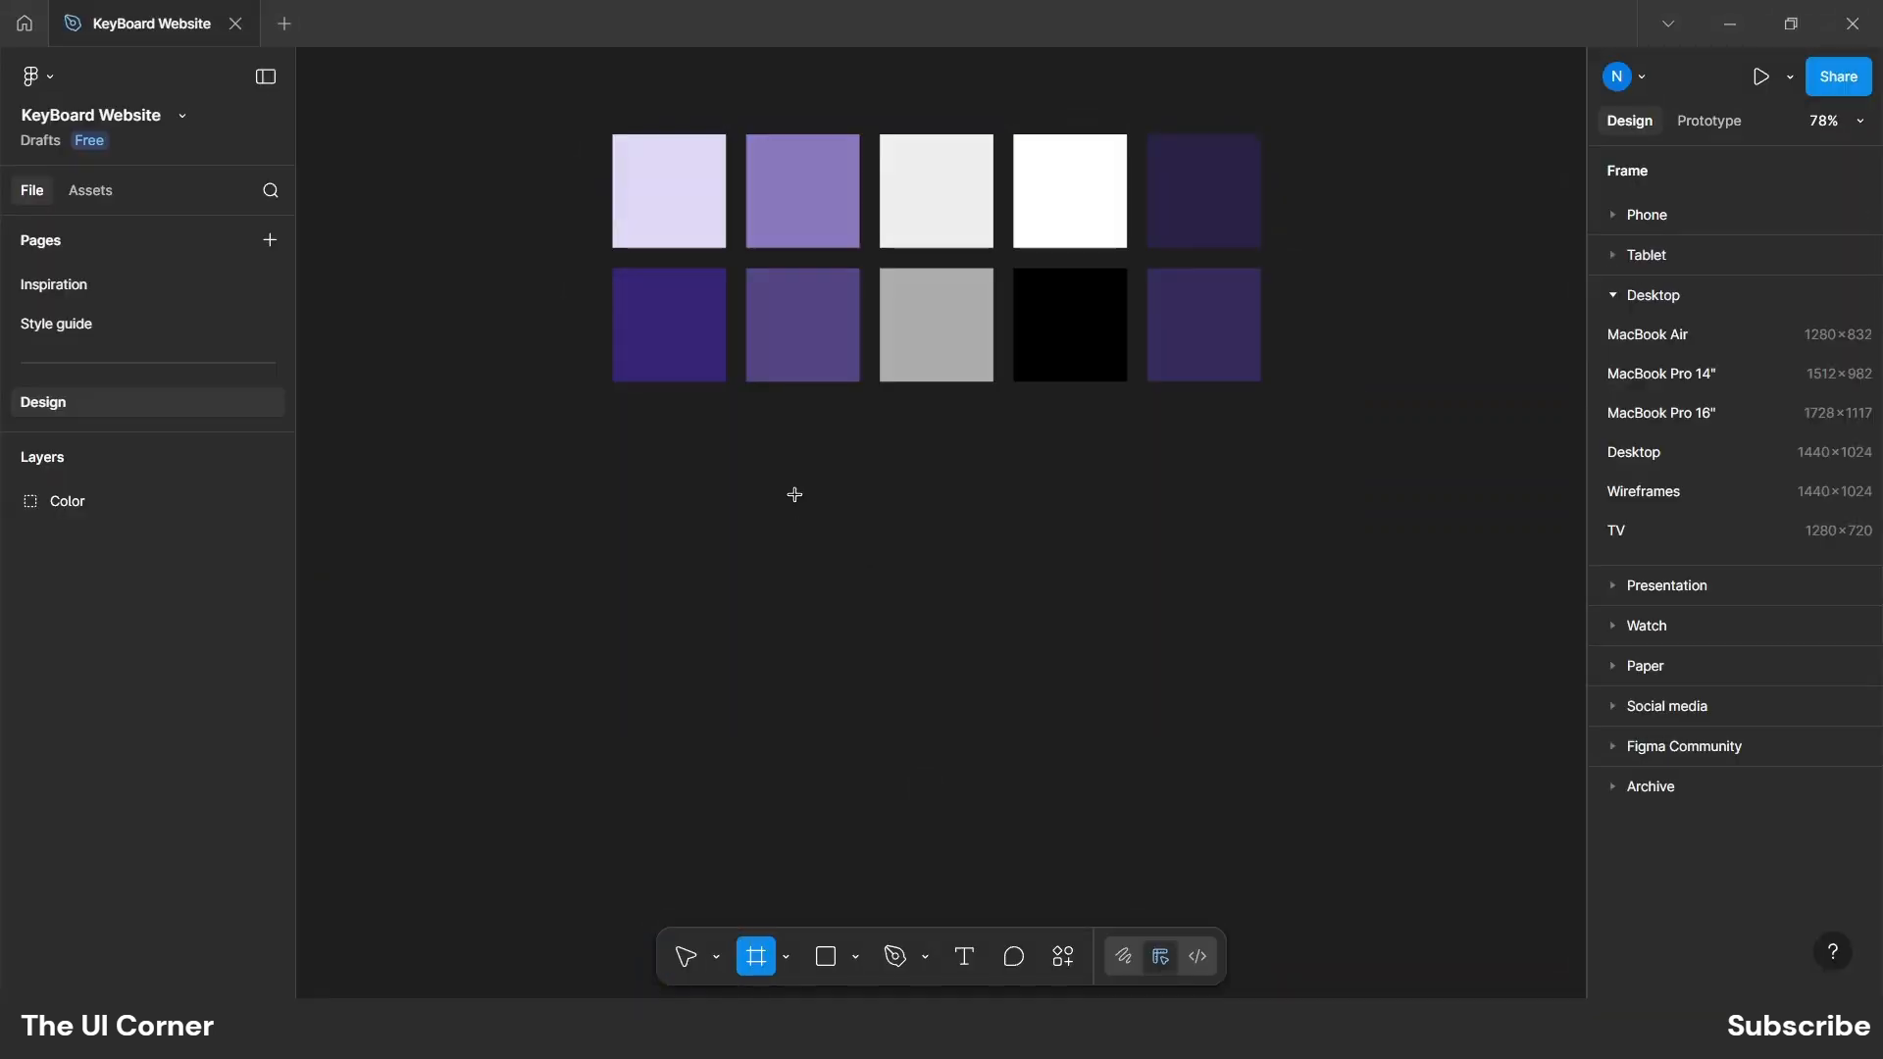
left_click_drag(794, 494, 946, 639)
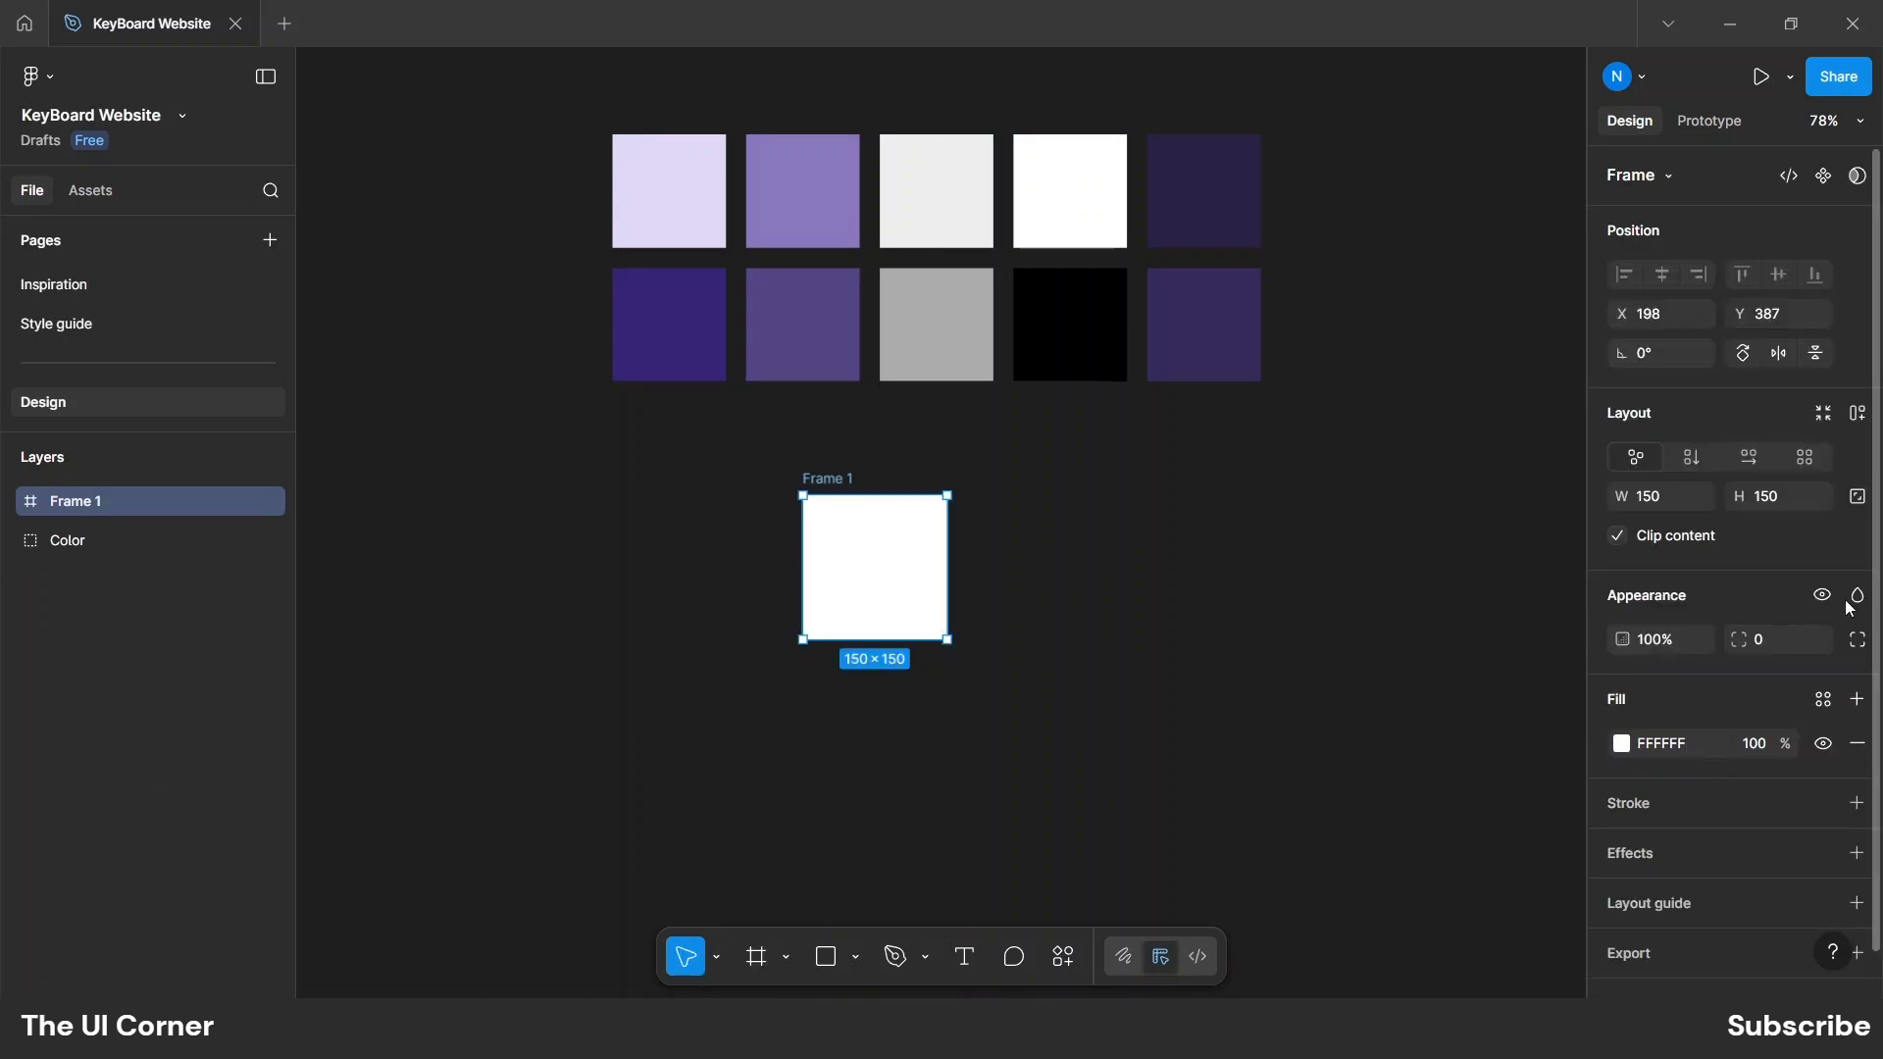
left_click(1860, 499)
key("Return")
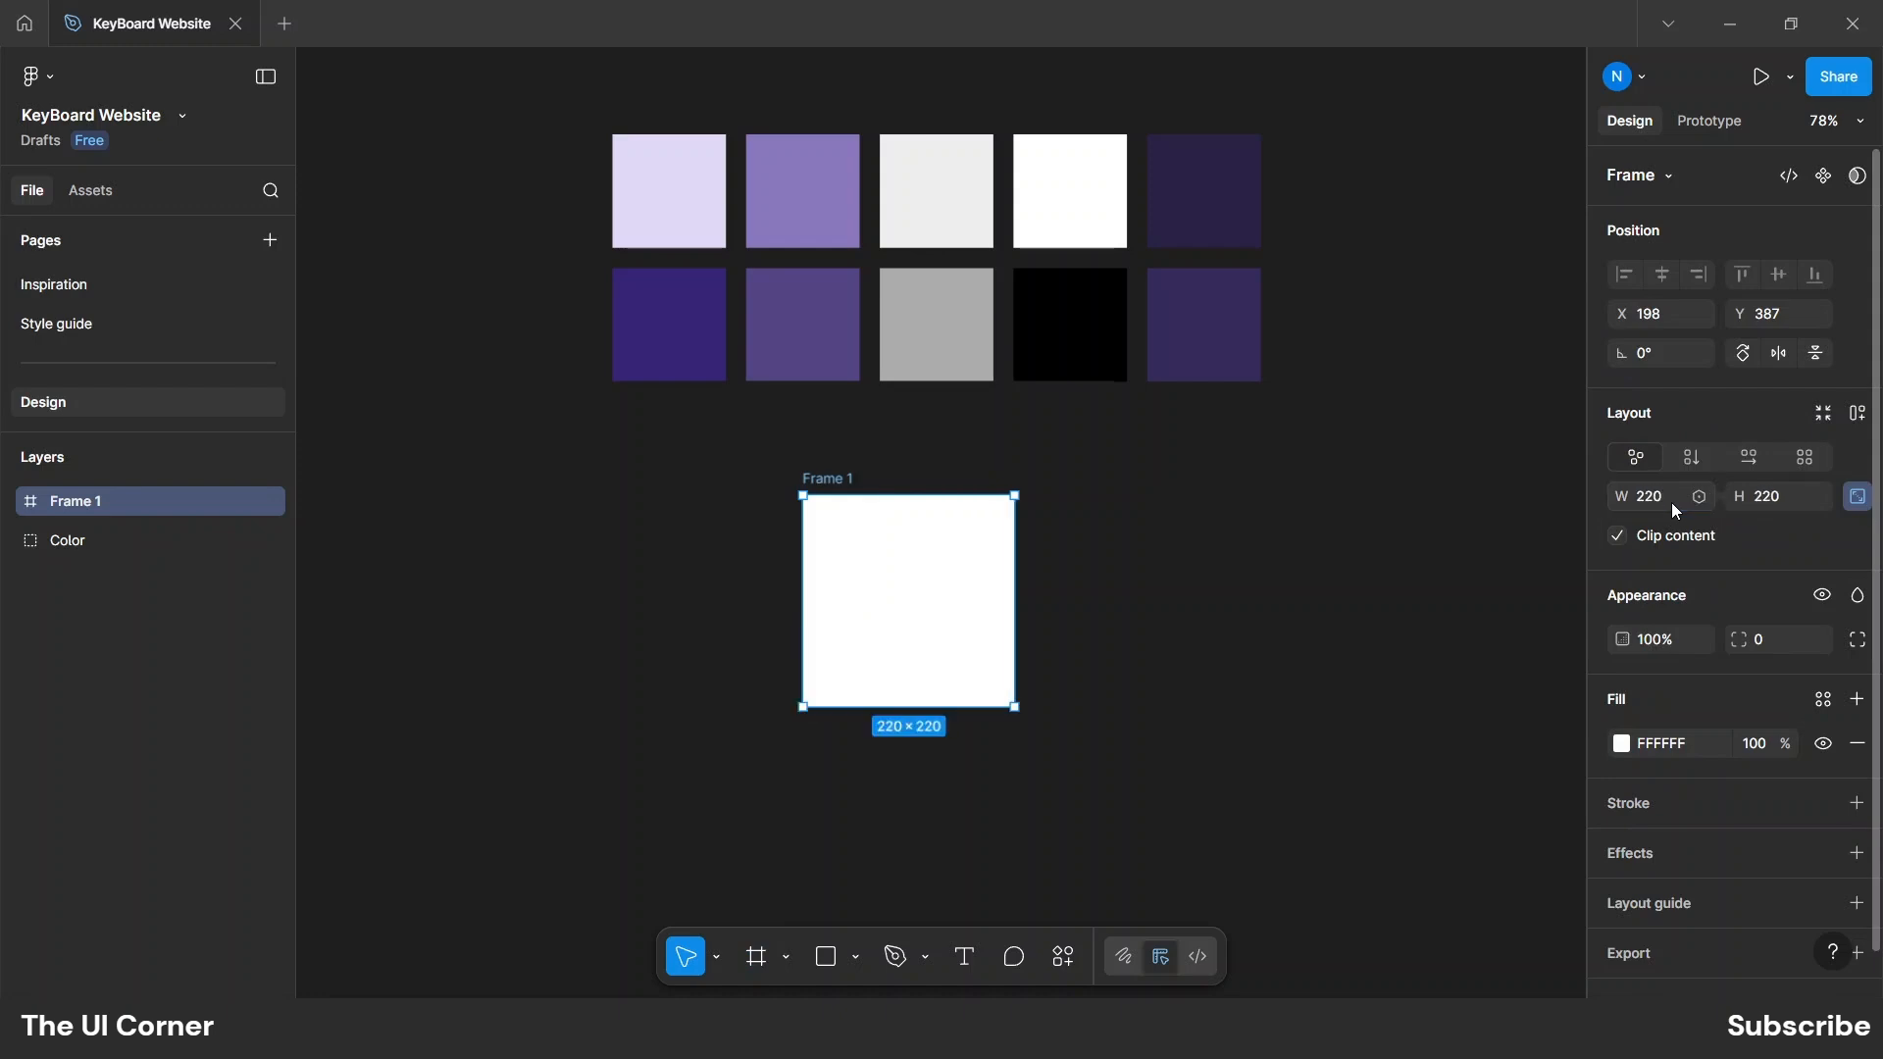
left_click(1858, 502)
key("Return")
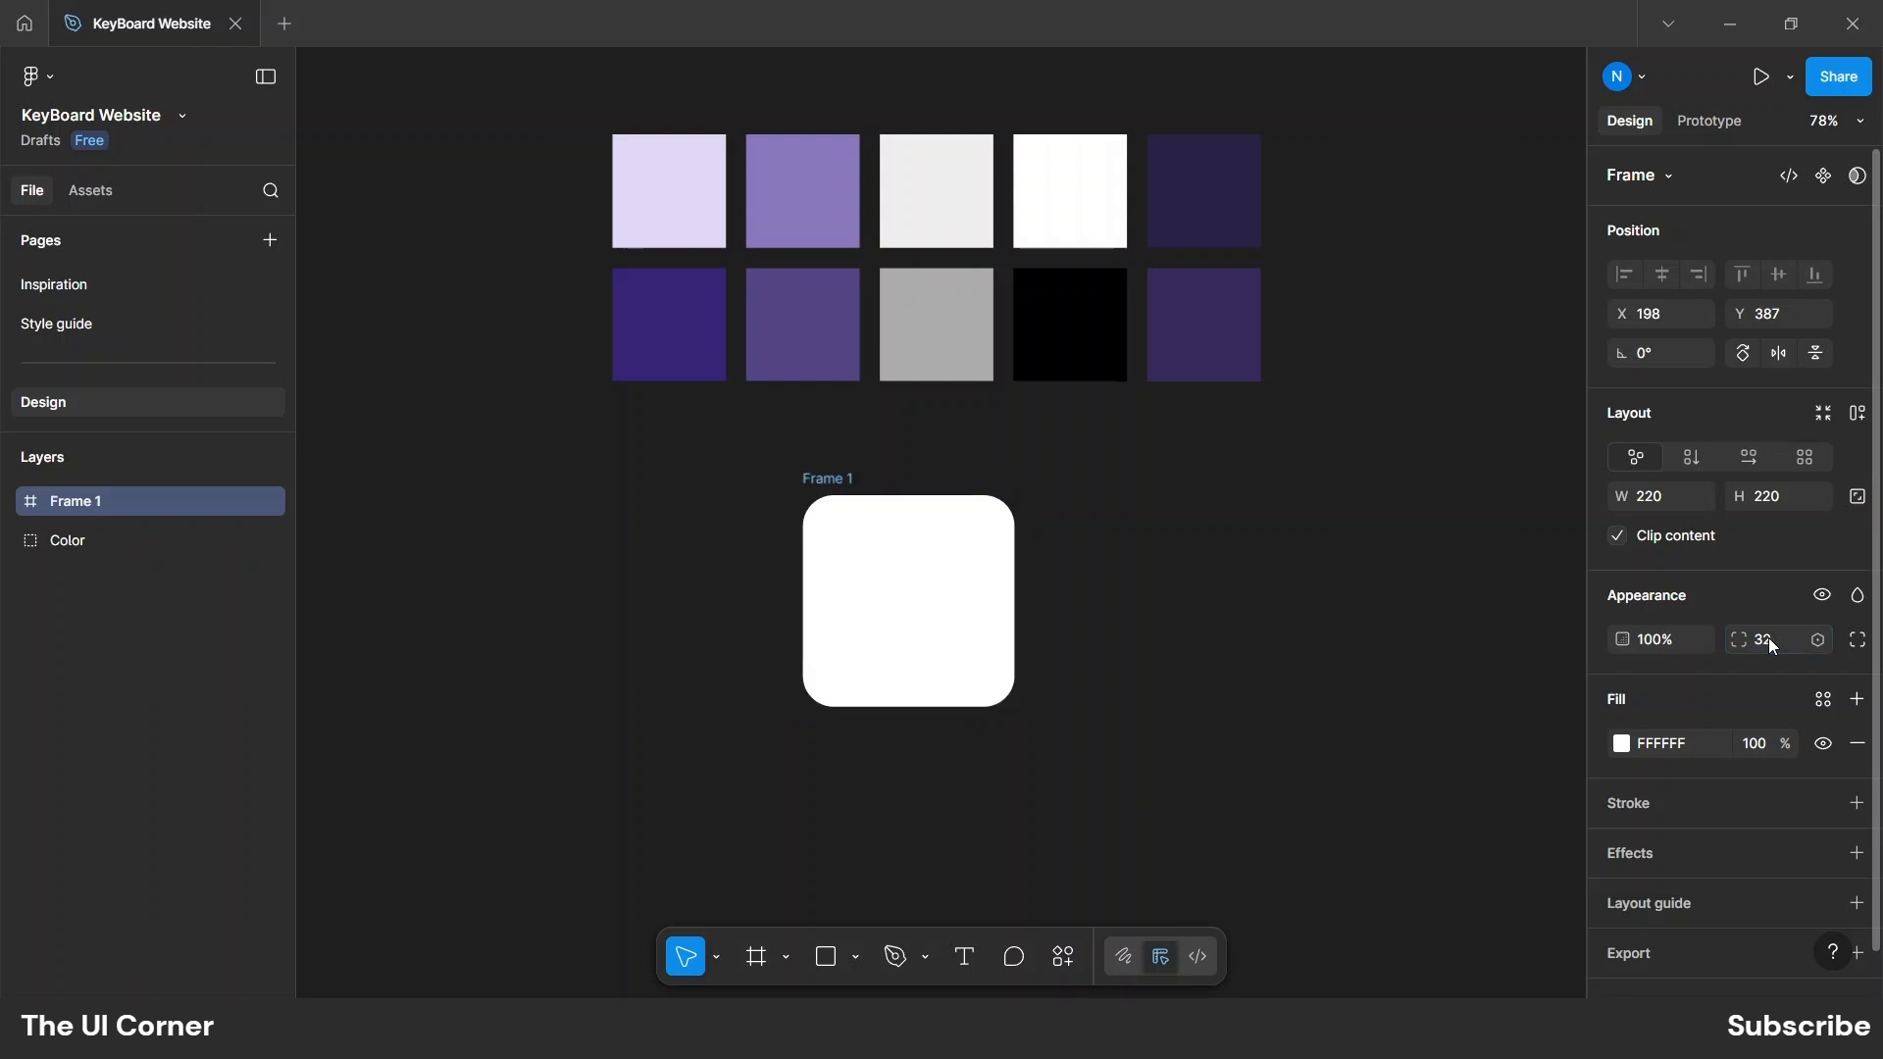
Change the frame's fill to a linear gradient running diagonally from its upper-left corner to its lower-right corner.
left_click(1622, 746)
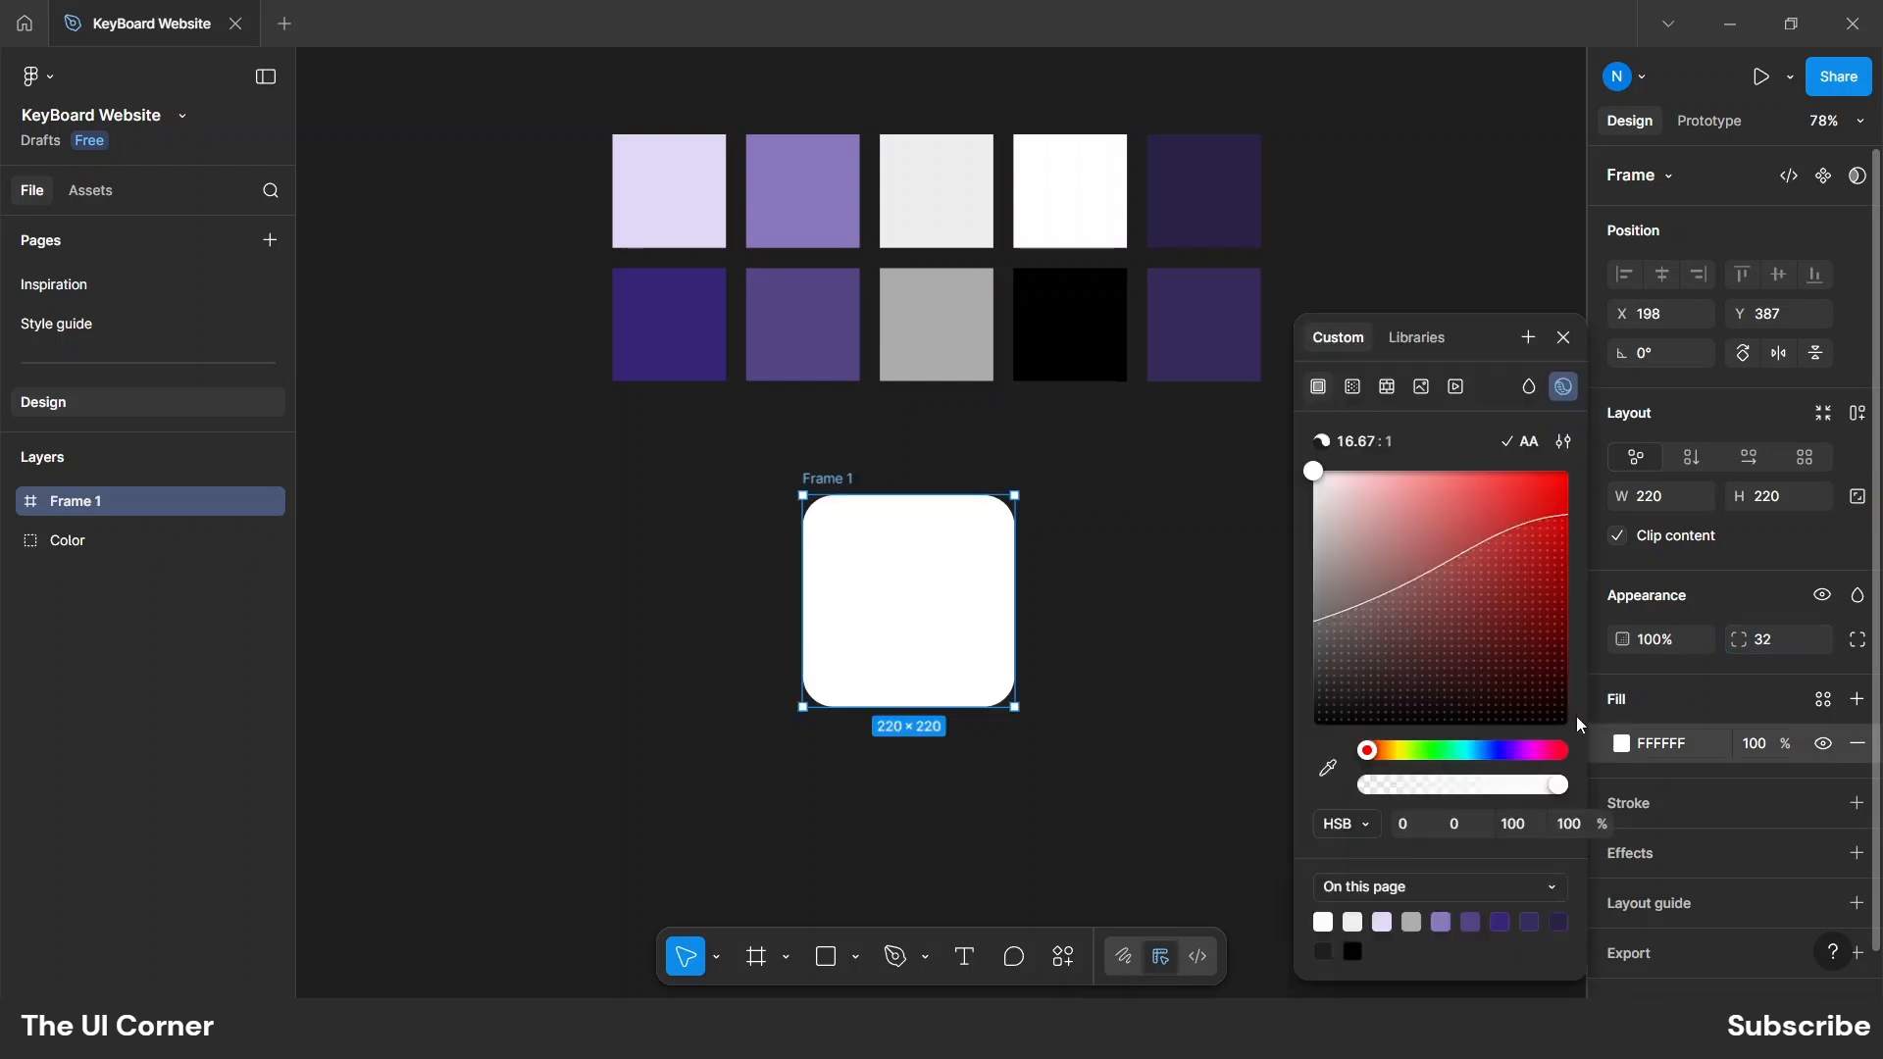
left_click(1352, 388)
left_click_drag(930, 495, 836, 498)
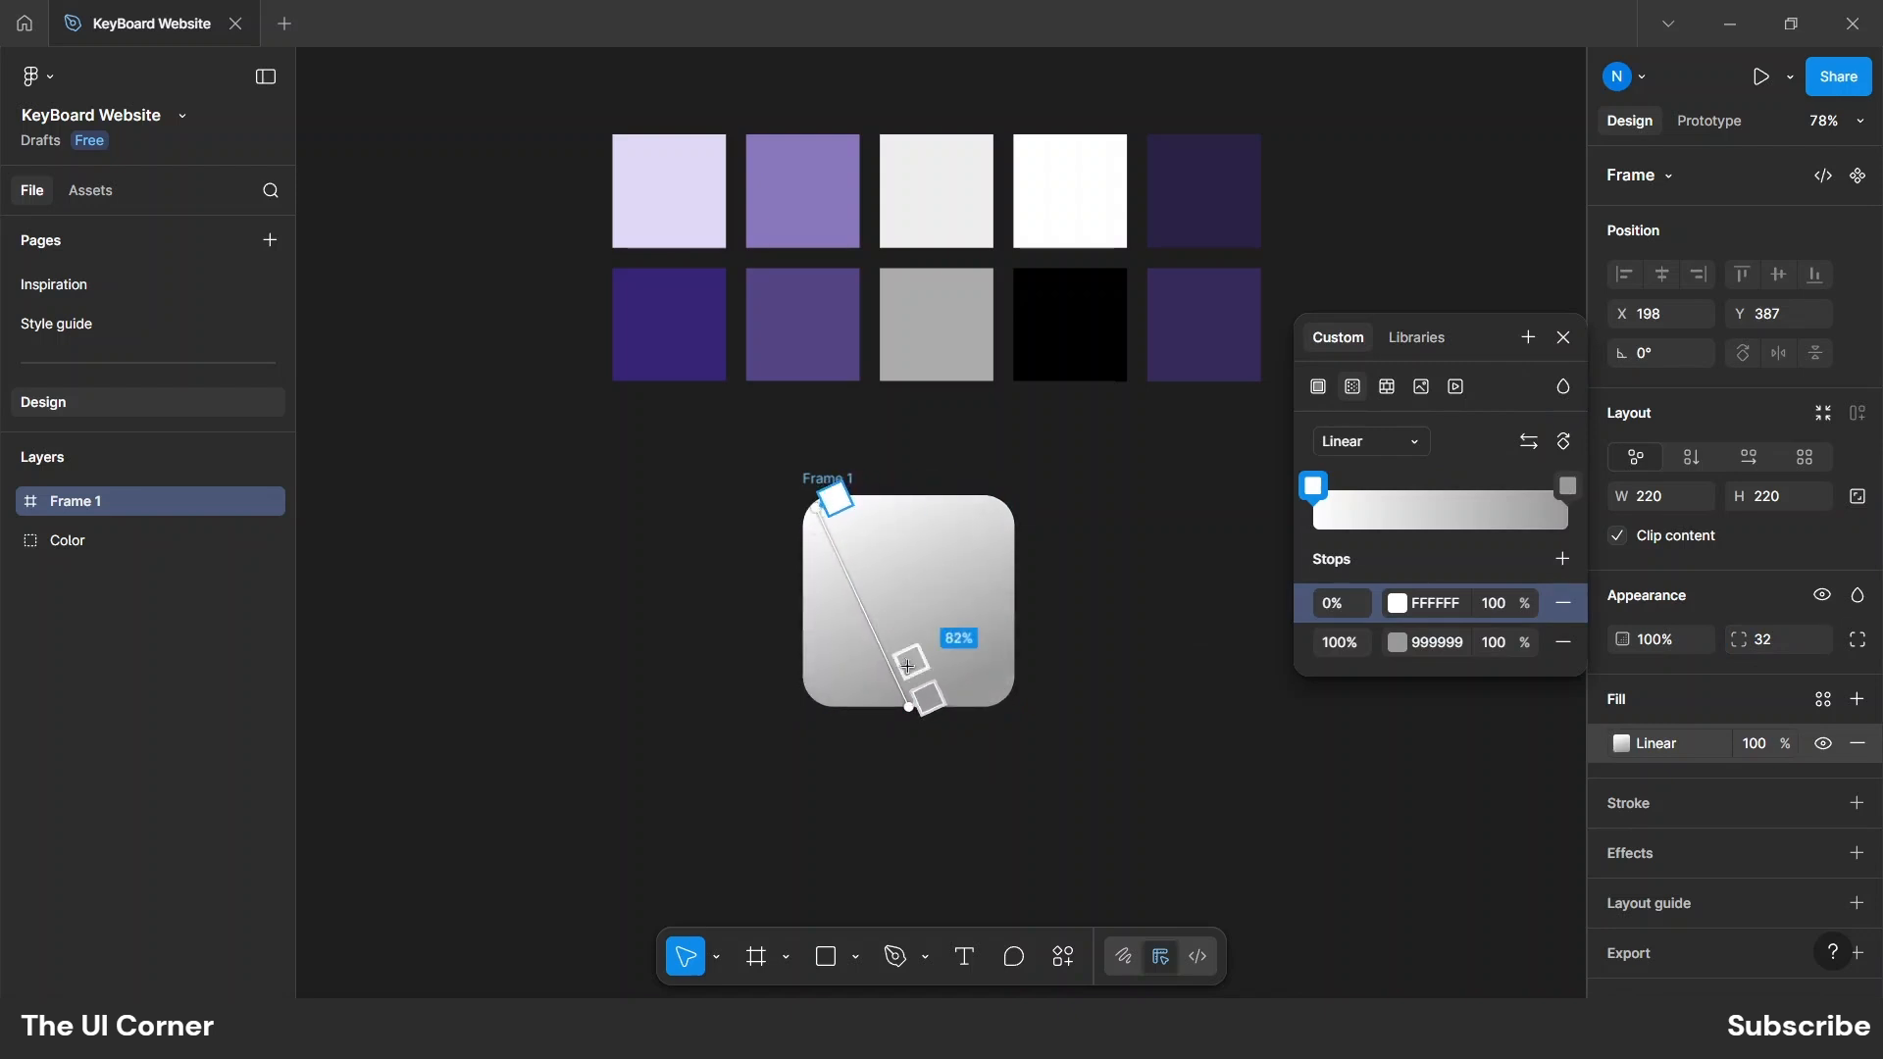
left_click_drag(909, 706, 999, 695)
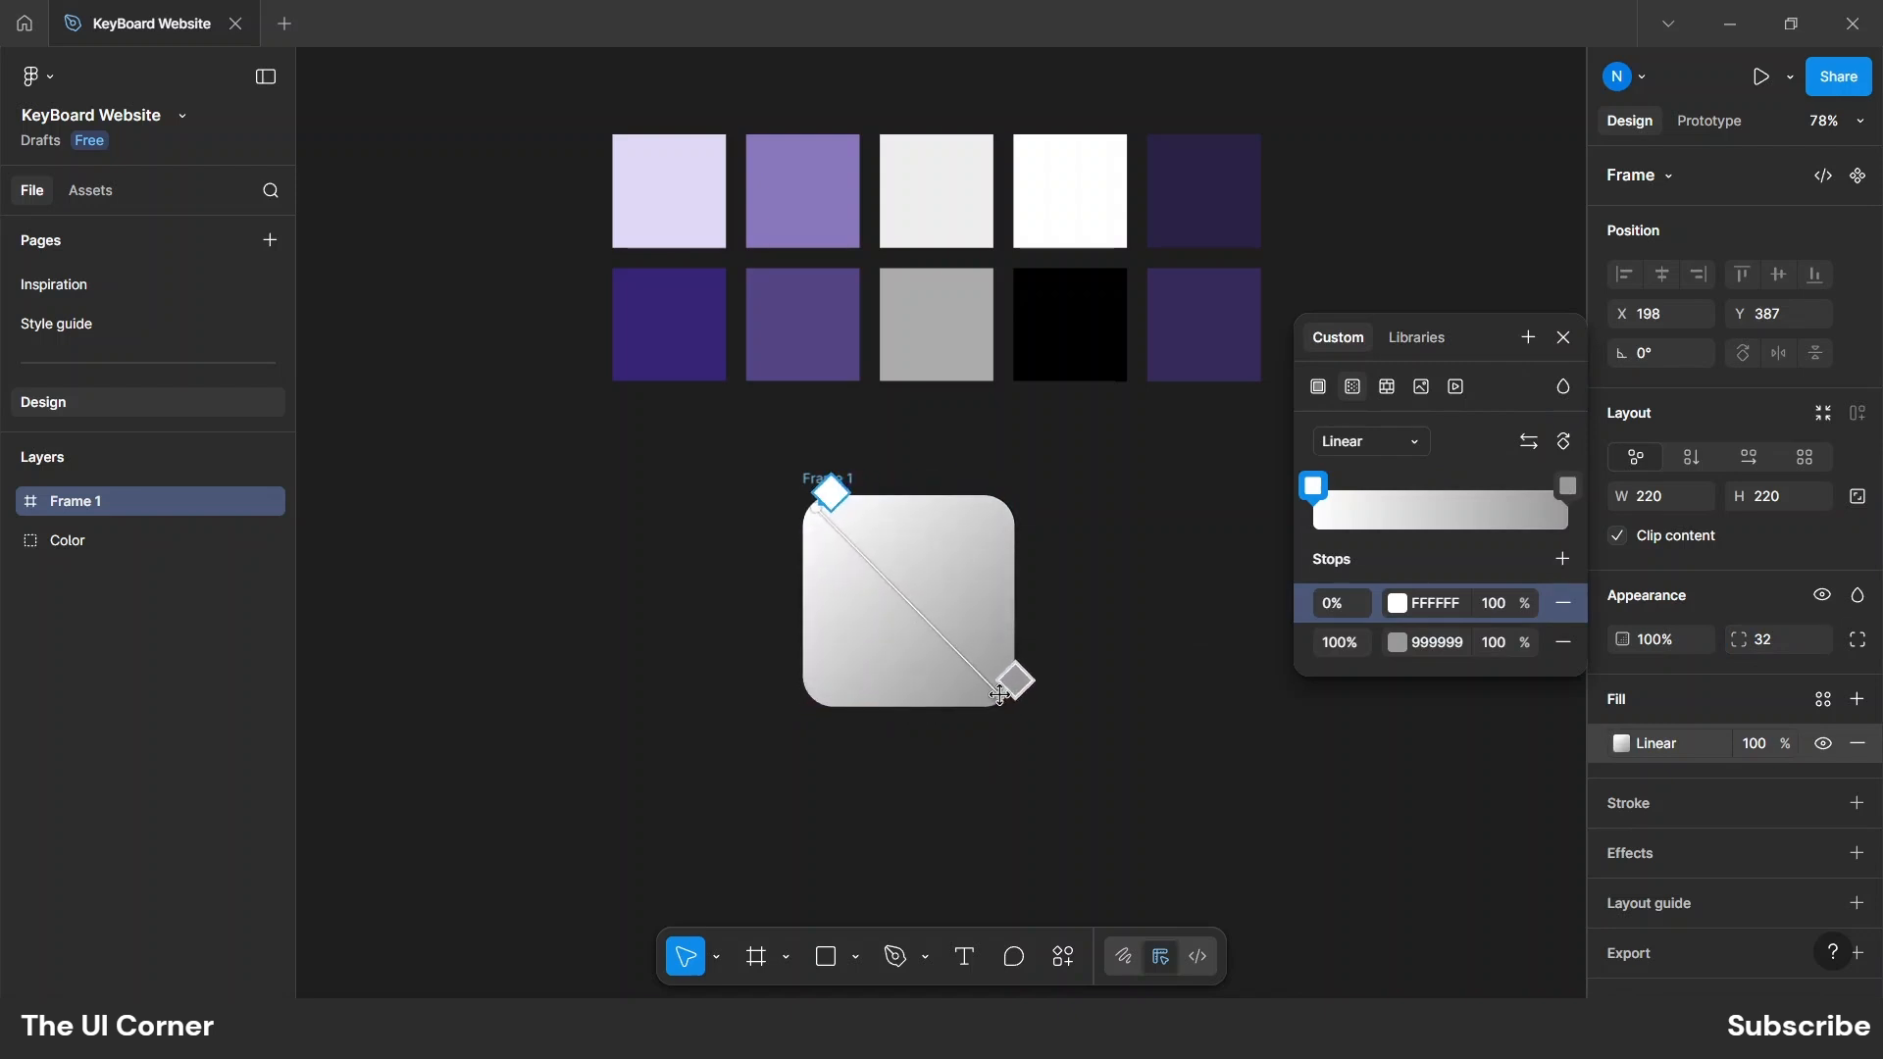
Sample the light lavender swatch (DFD8F4) for the gradient's 0% stop and the deep purple swatch (392576) for its 100% stop.
left_click(1398, 603)
left_click(1036, 770)
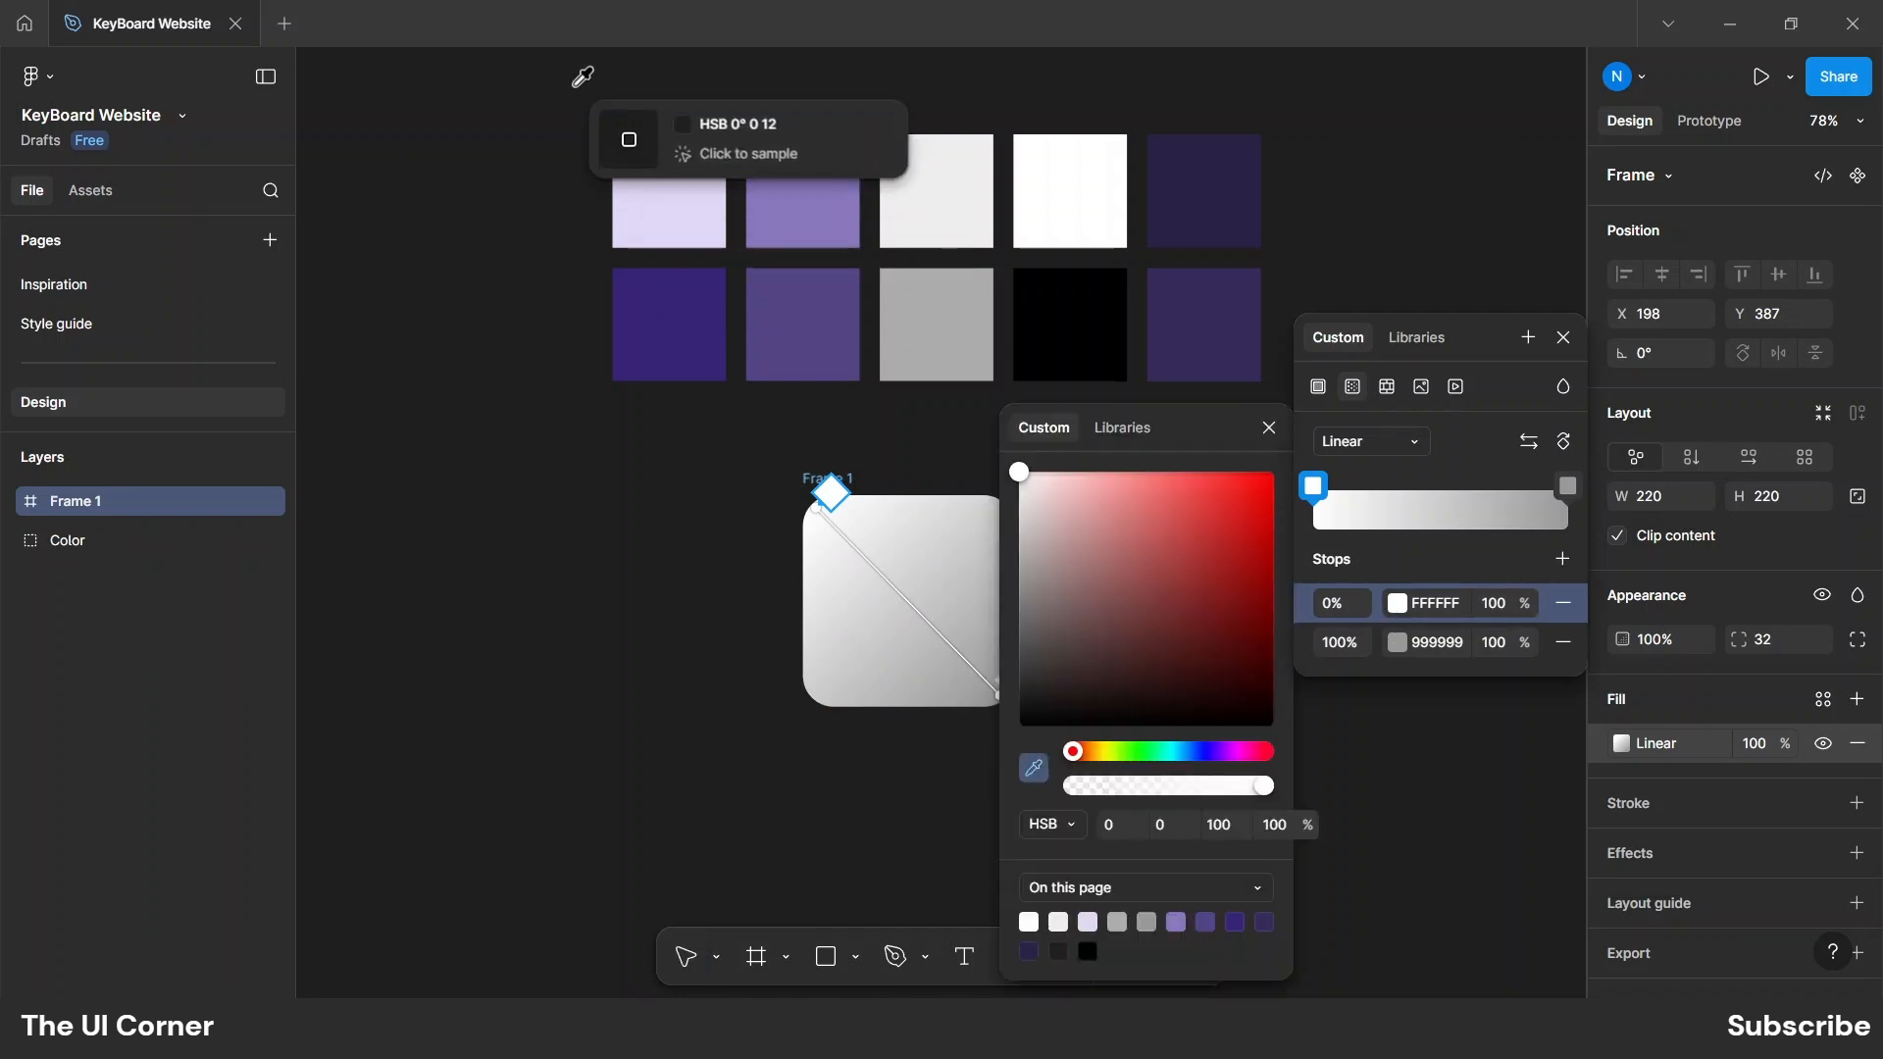
left_click(673, 194)
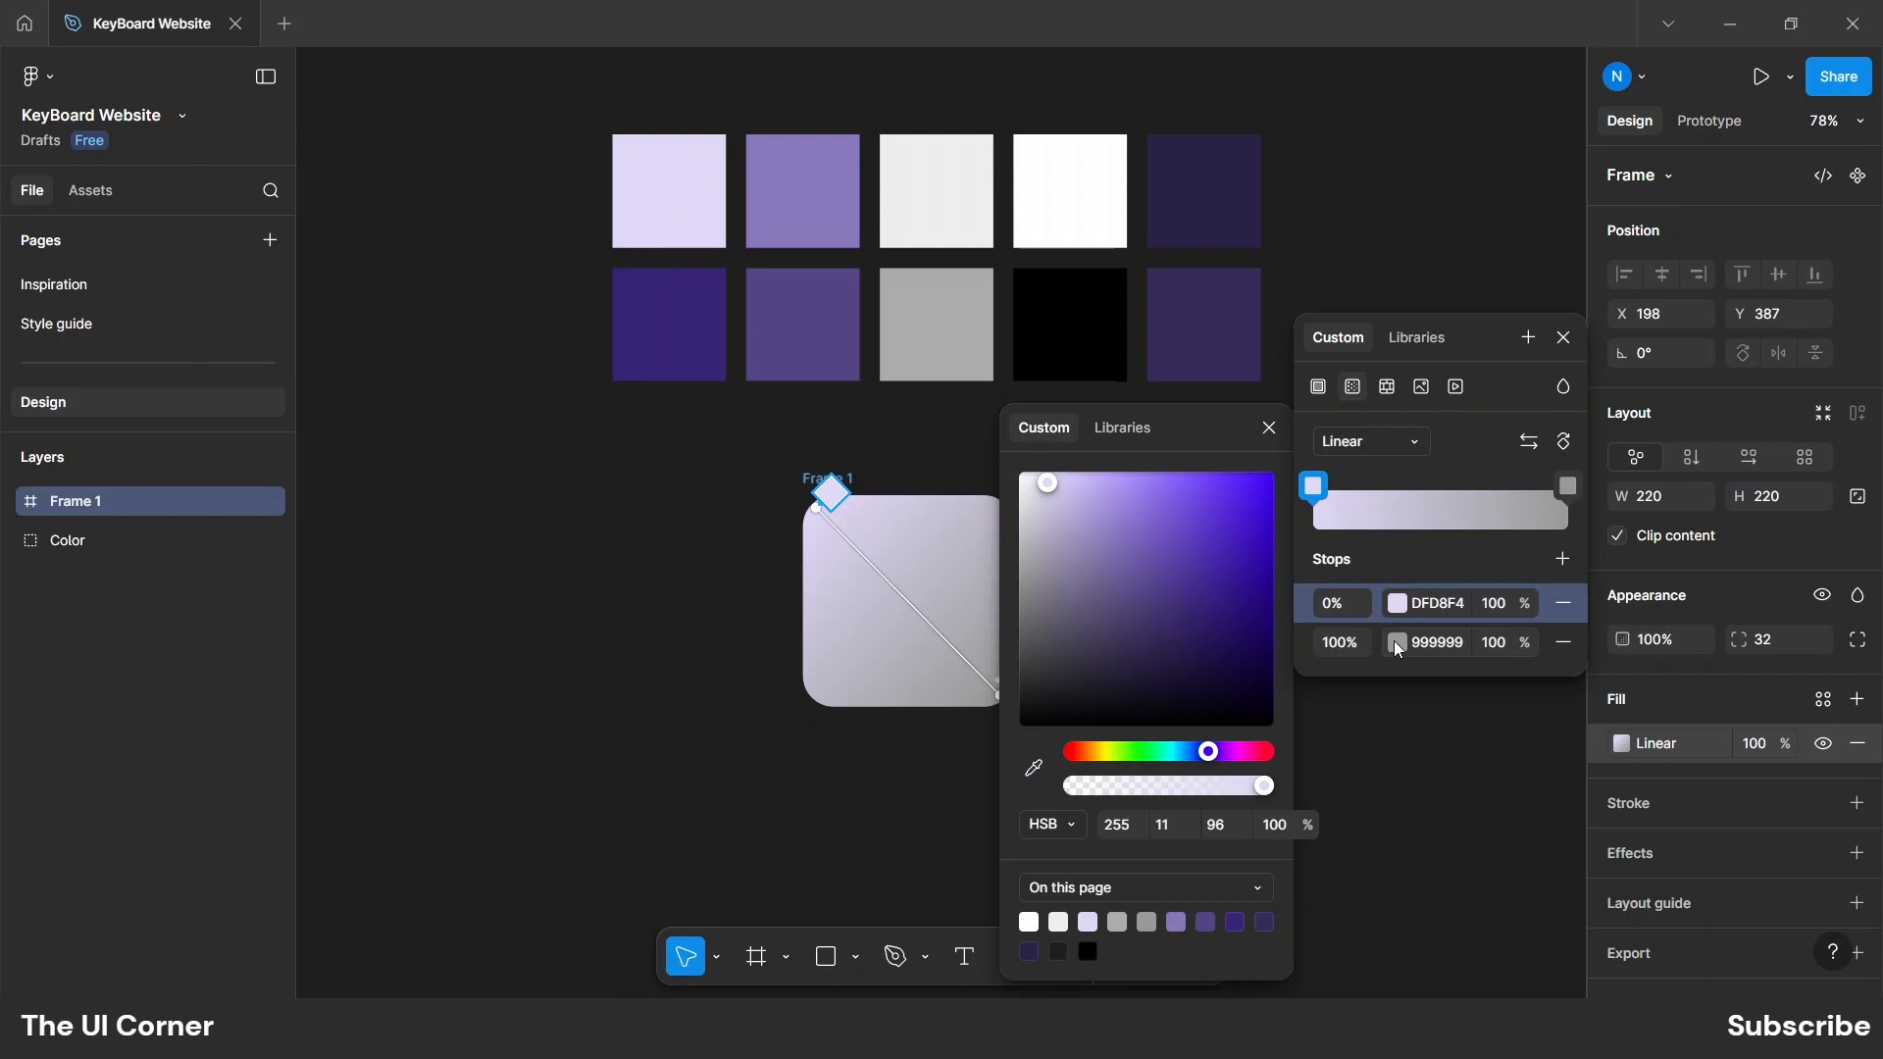
left_click(1395, 644)
left_click(1034, 771)
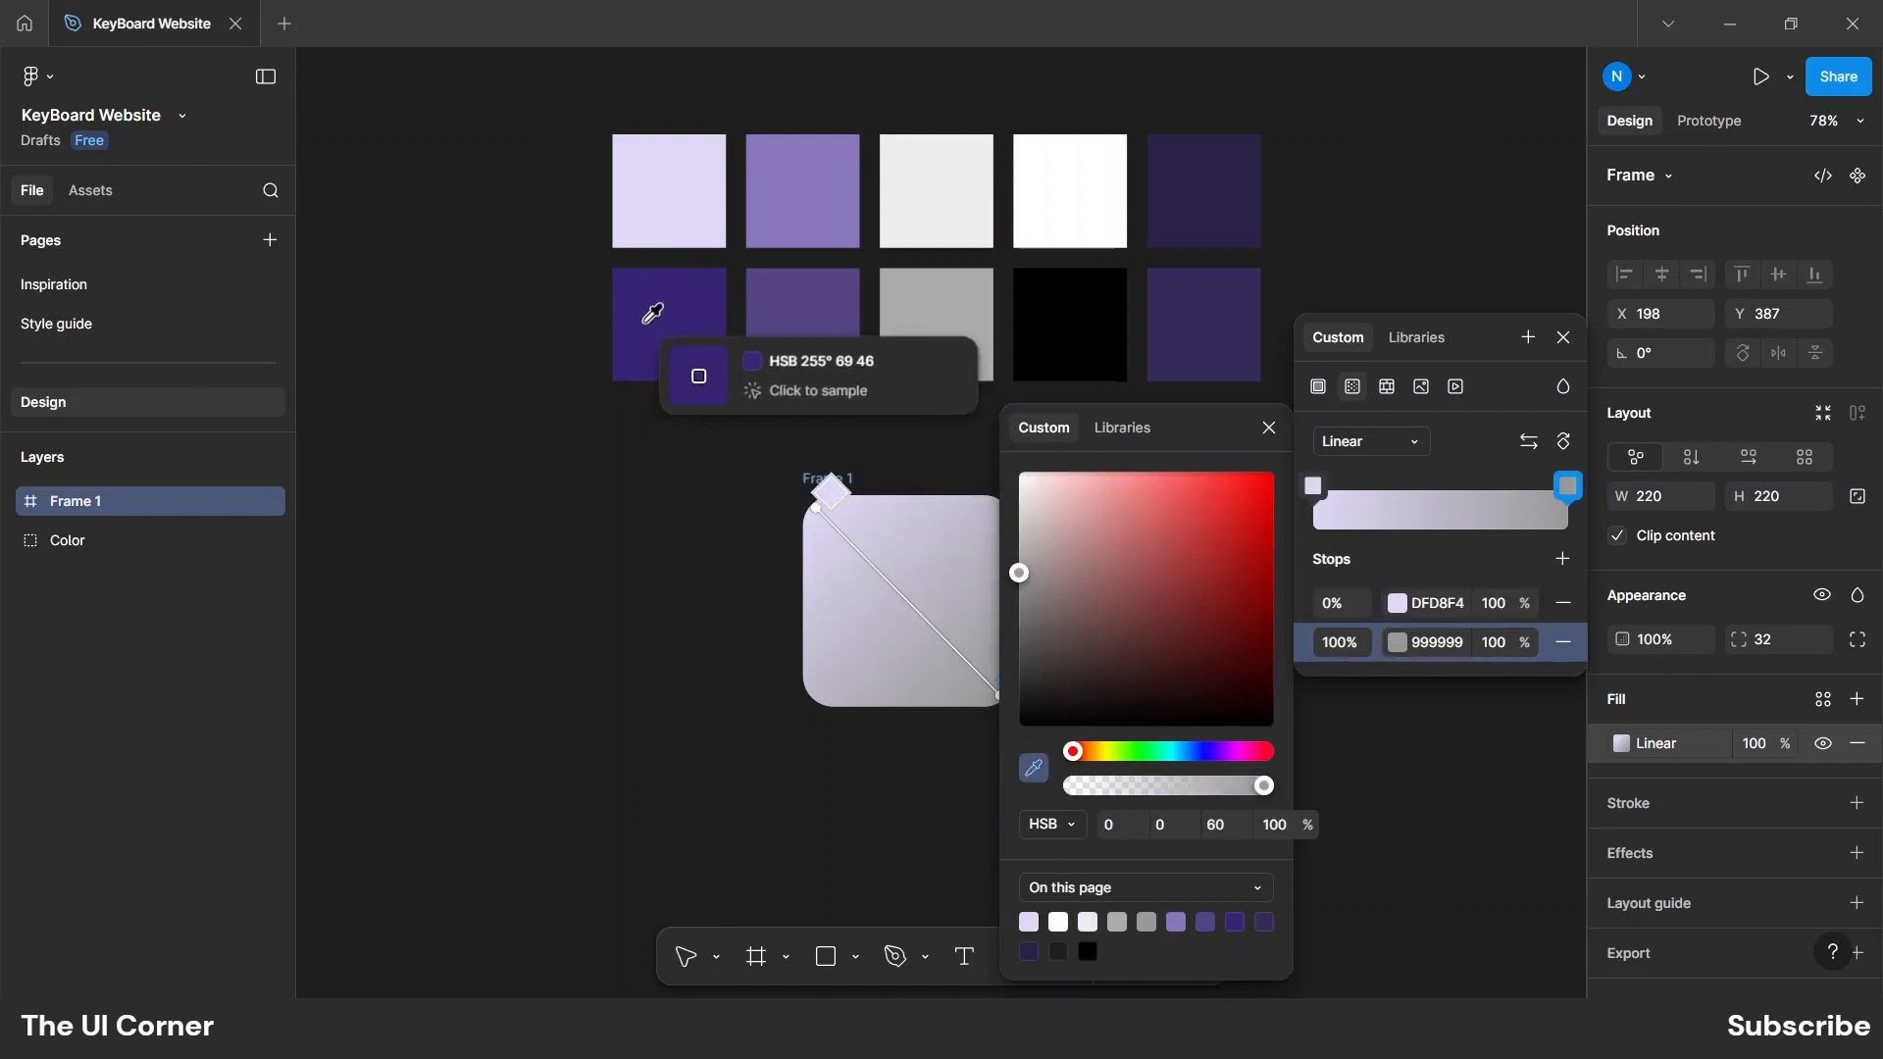
left_click(659, 316)
left_click(1270, 428)
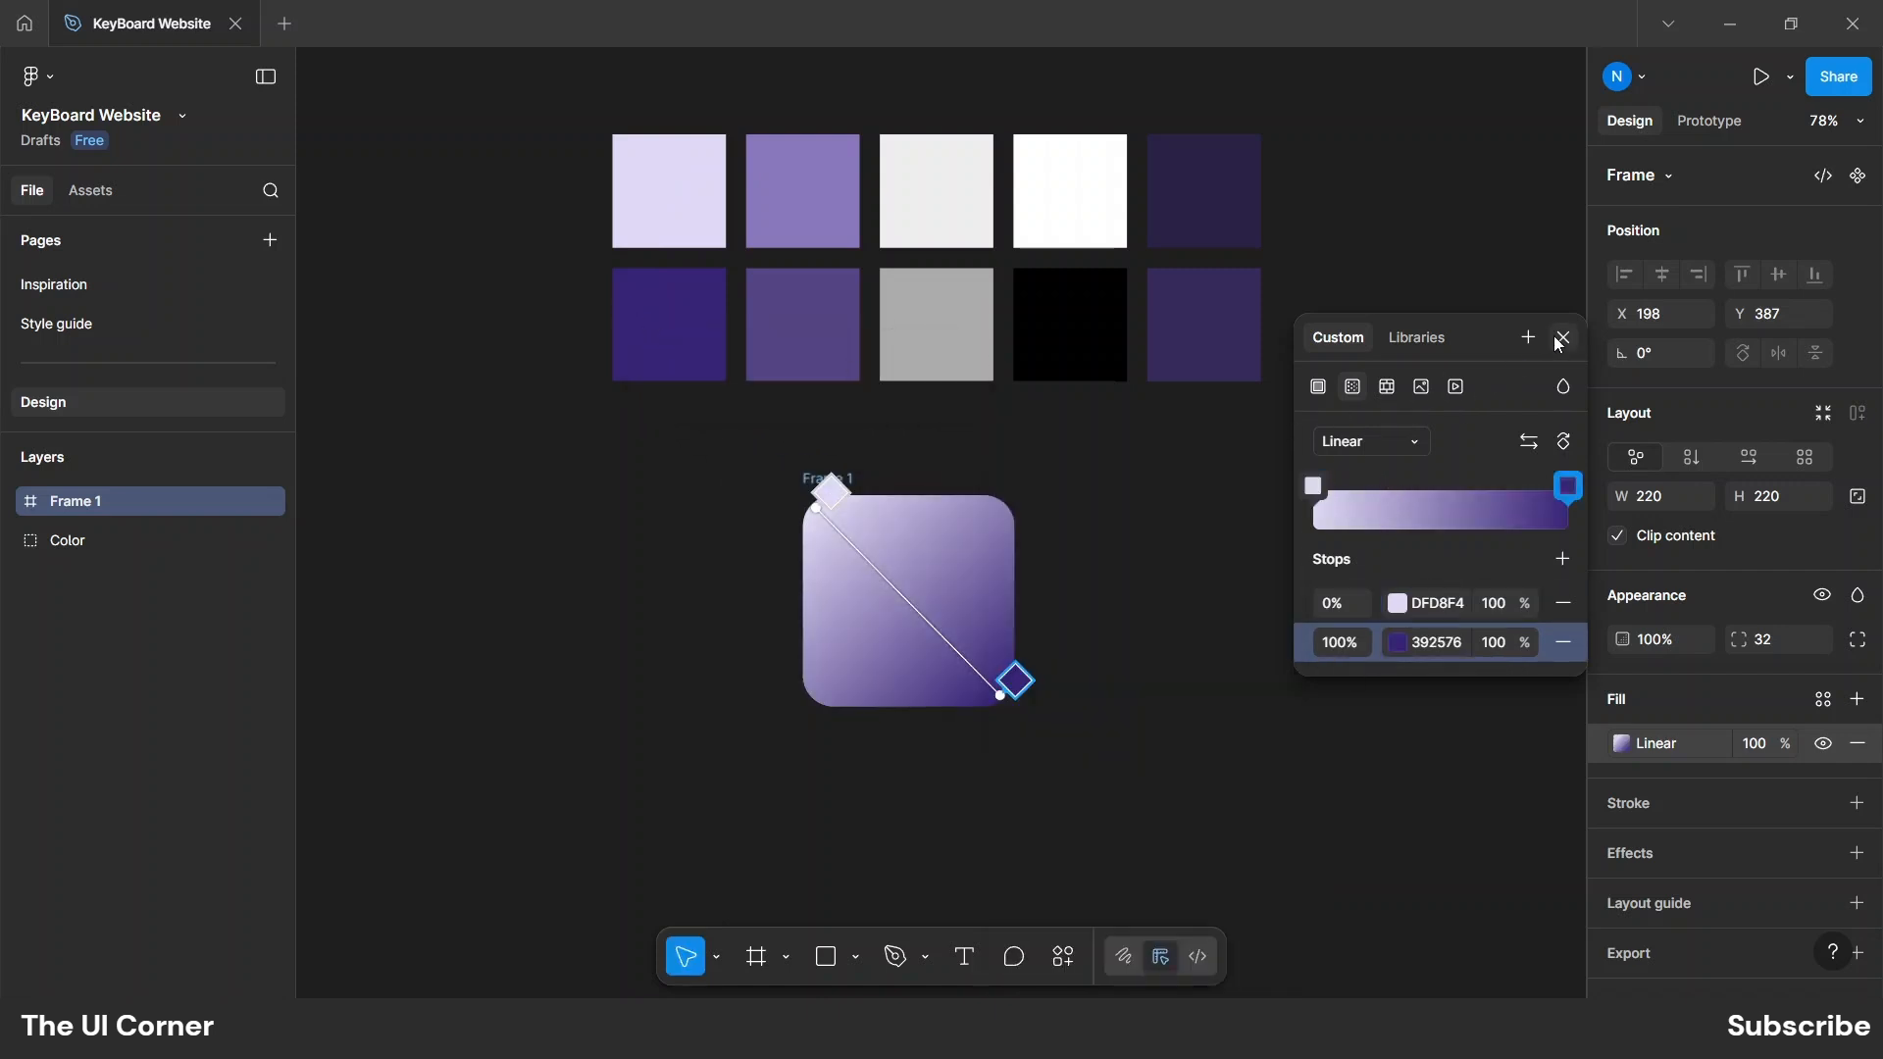
left_click(1564, 337)
Draw a square rectangle inside the gradient frame and set its size to 164 × 164.
left_click_drag(830, 516, 861, 659)
key("r")
left_click(1656, 537)
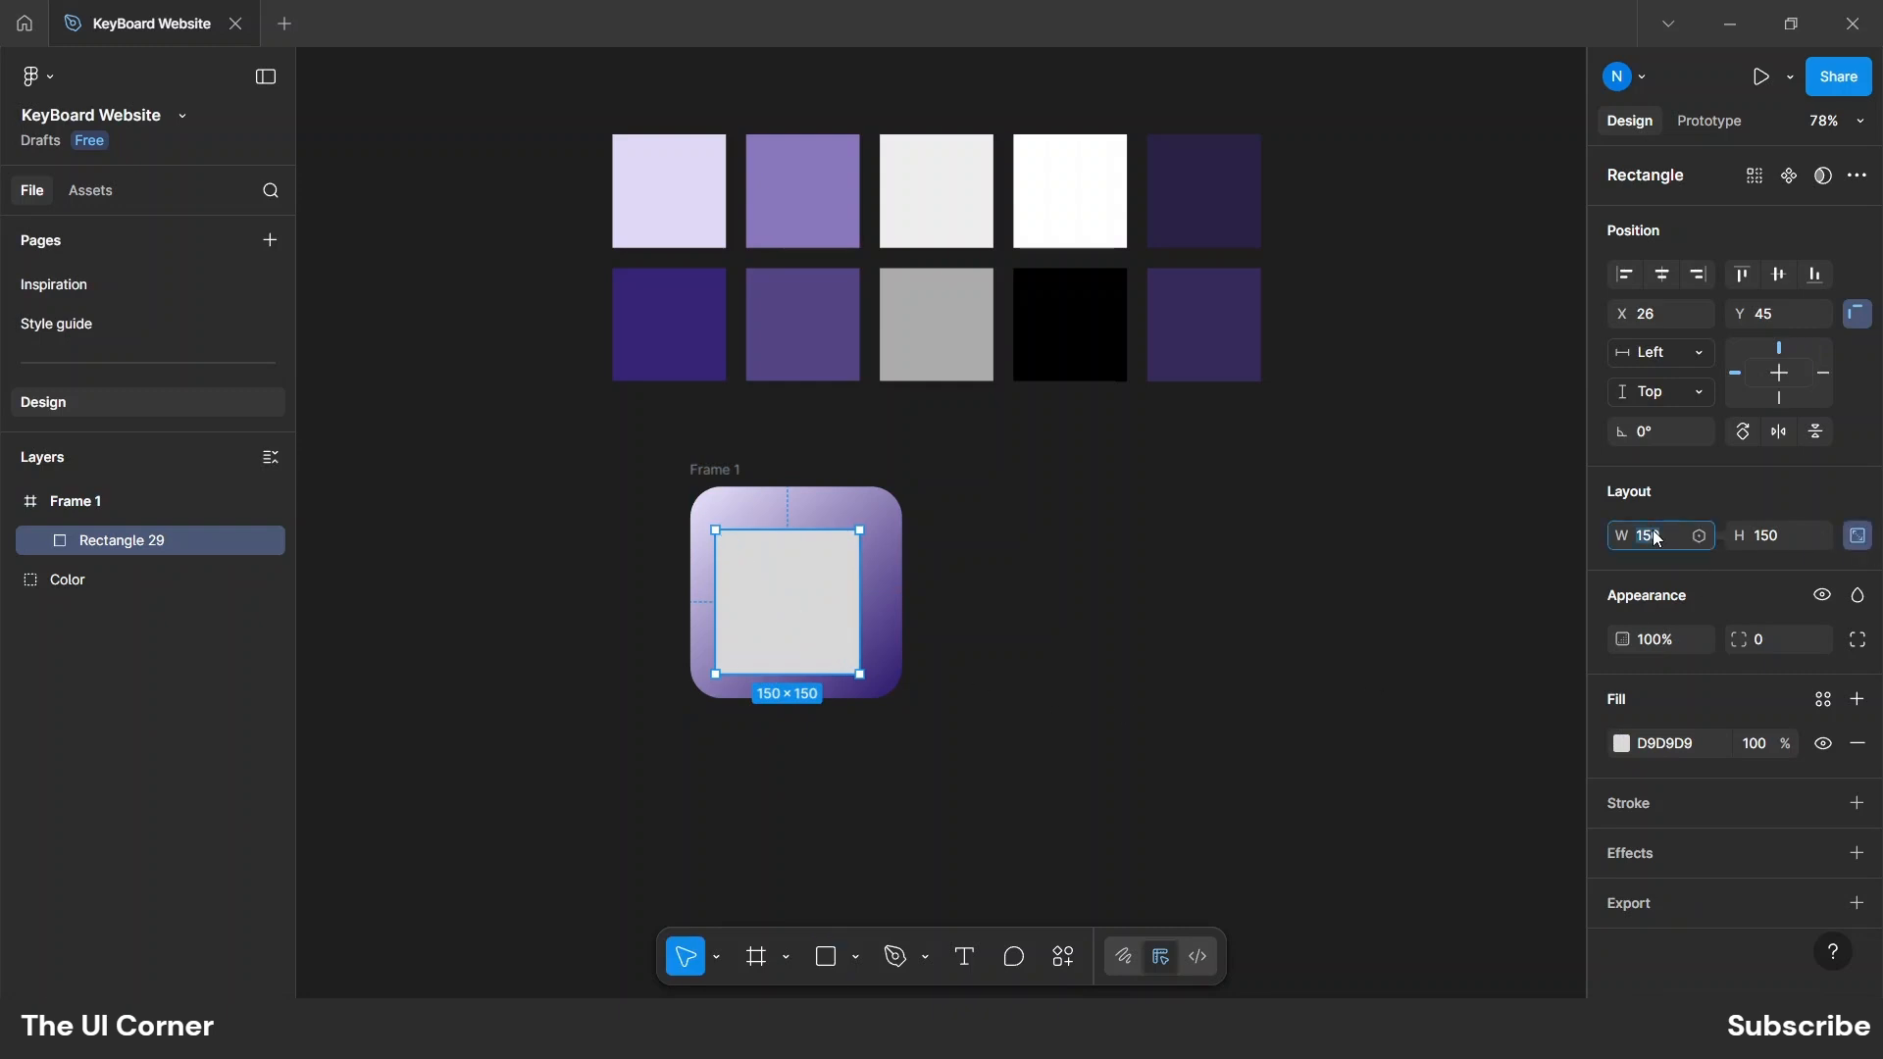
type("164")
key("Return")
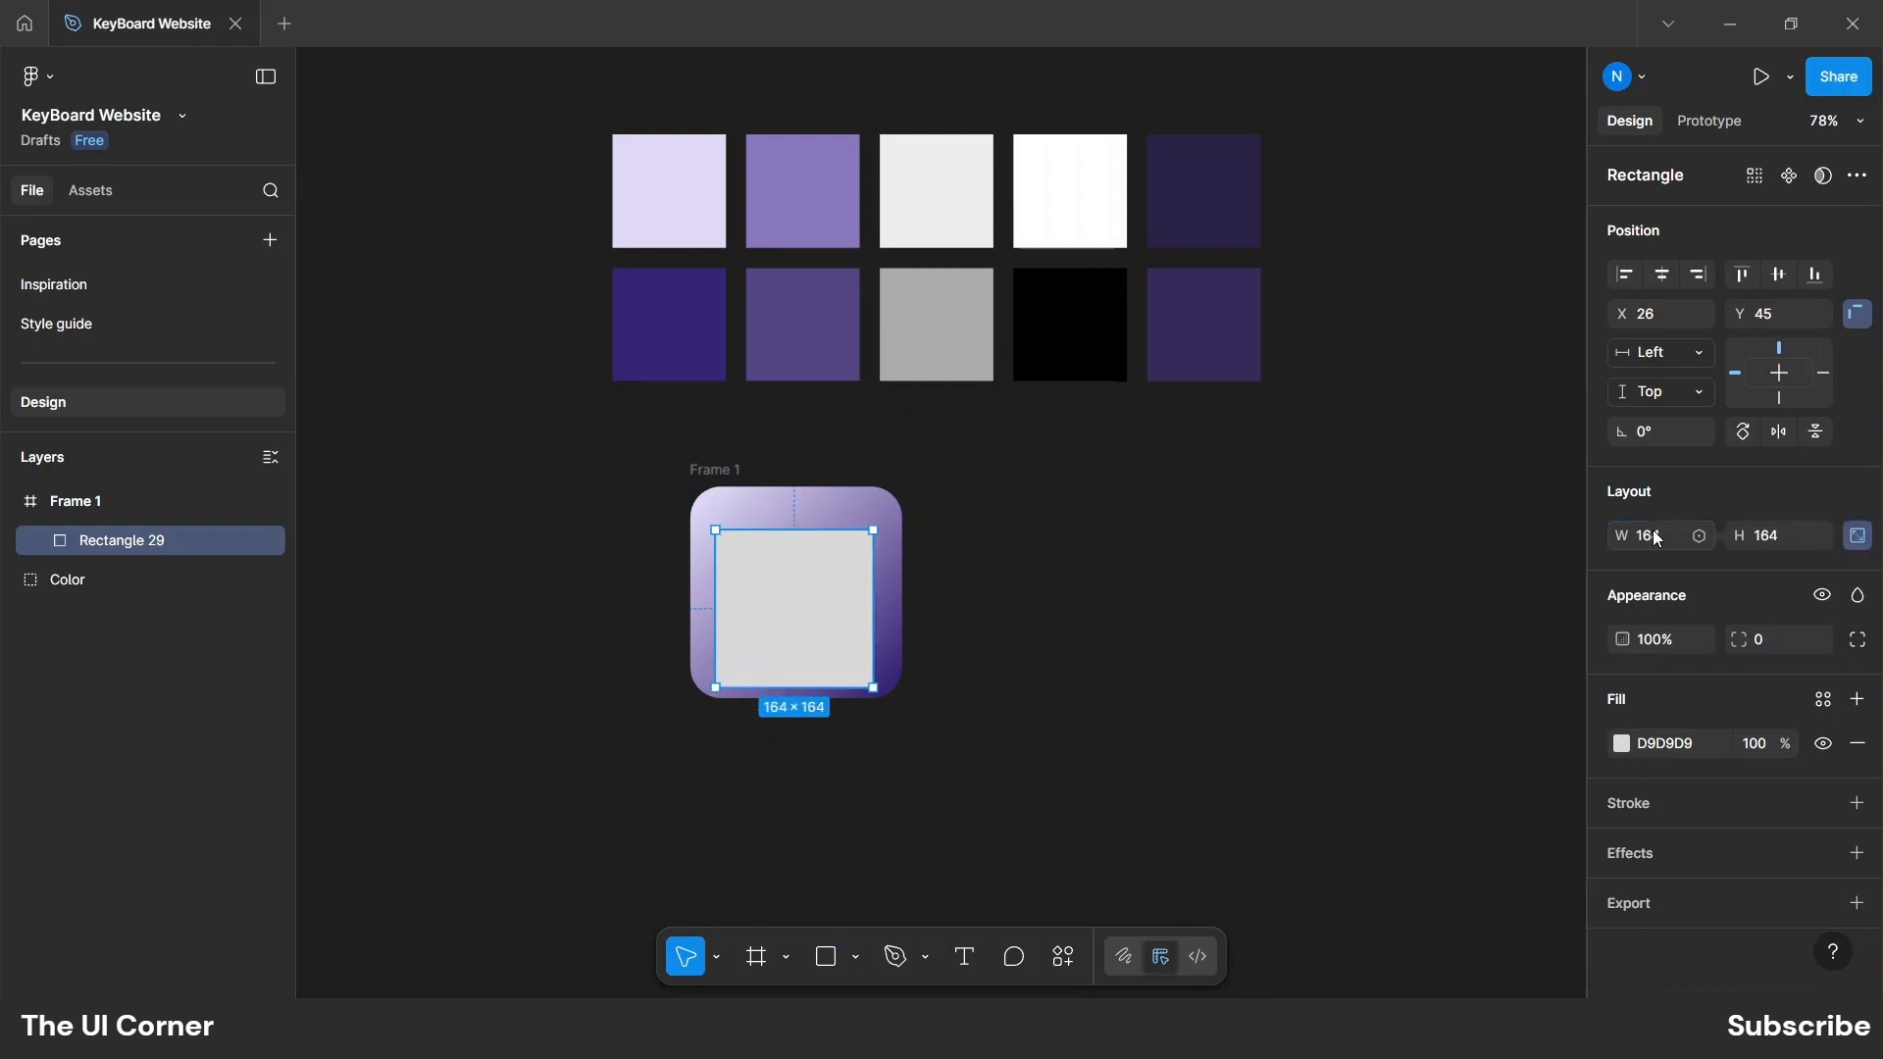
Give the inner rectangle a corner radius of 32 and centre it in the frame at X 28, Y 28.
left_click(1773, 642)
type("32")
key("Return")
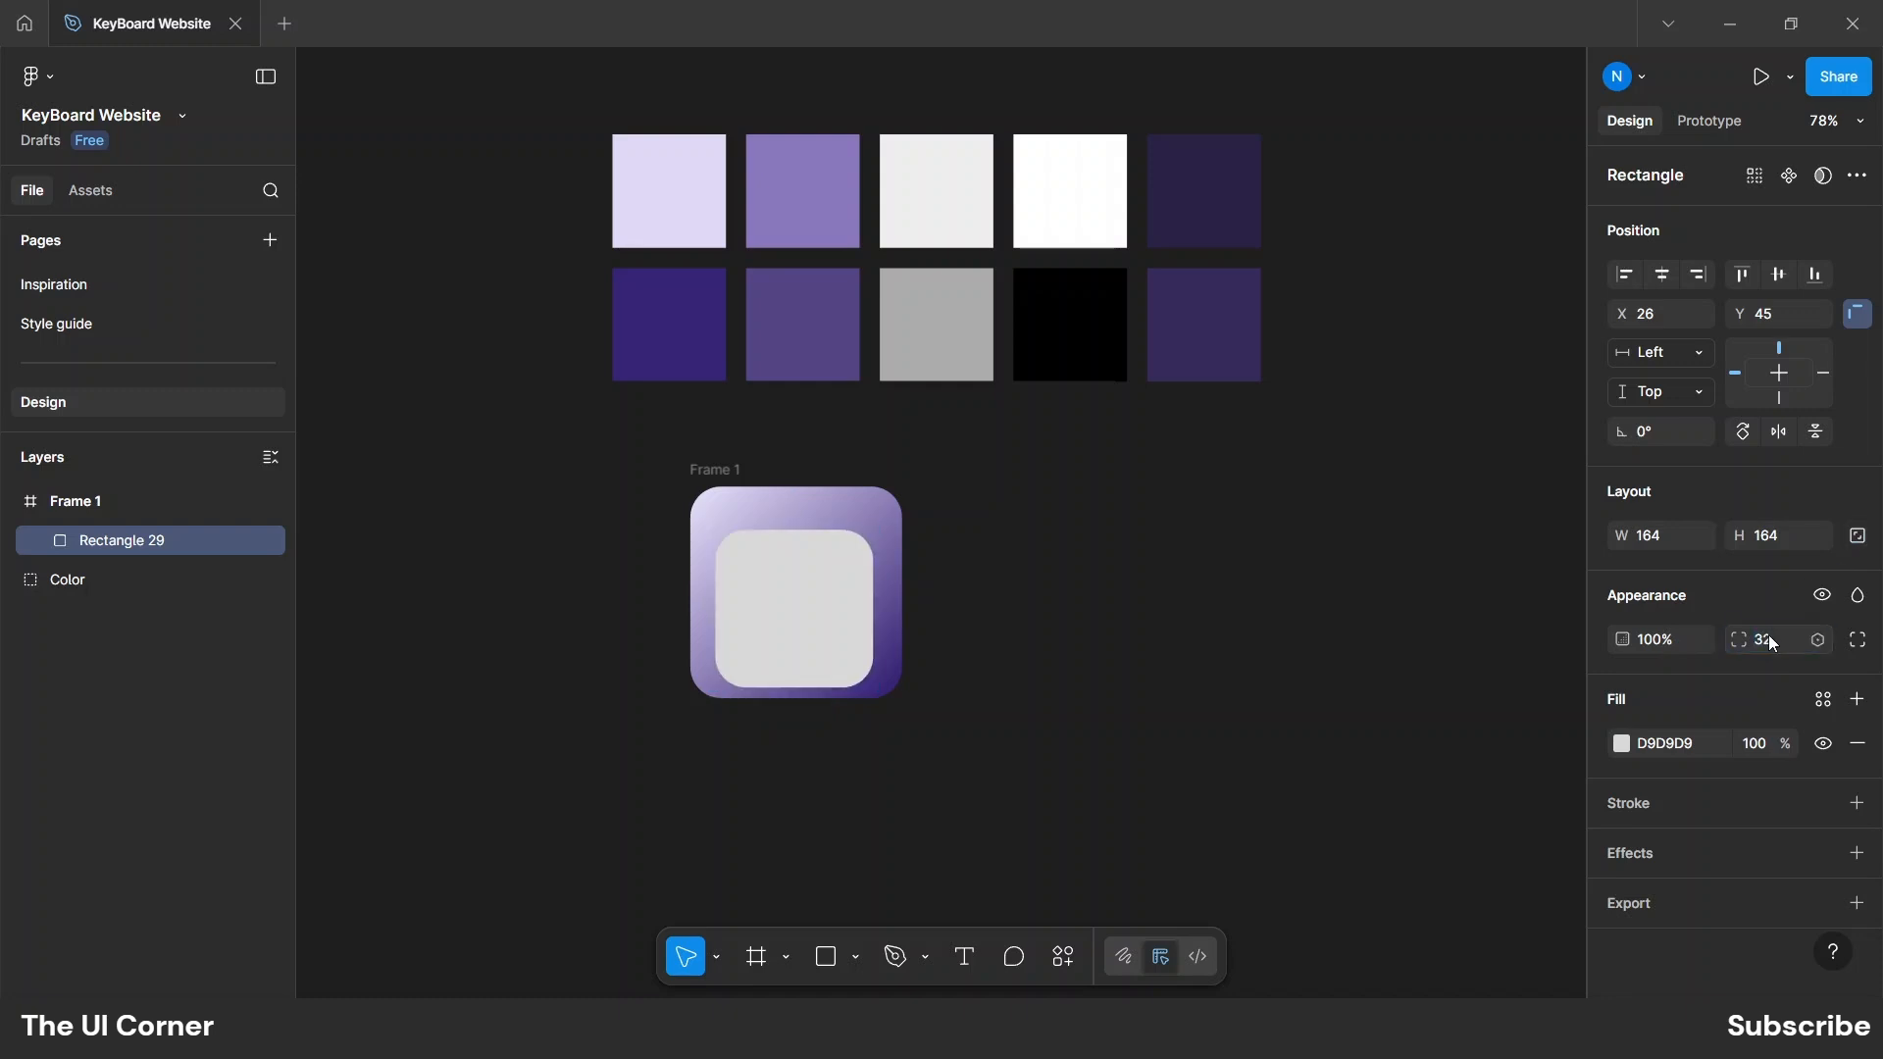
left_click_drag(833, 614, 837, 602)
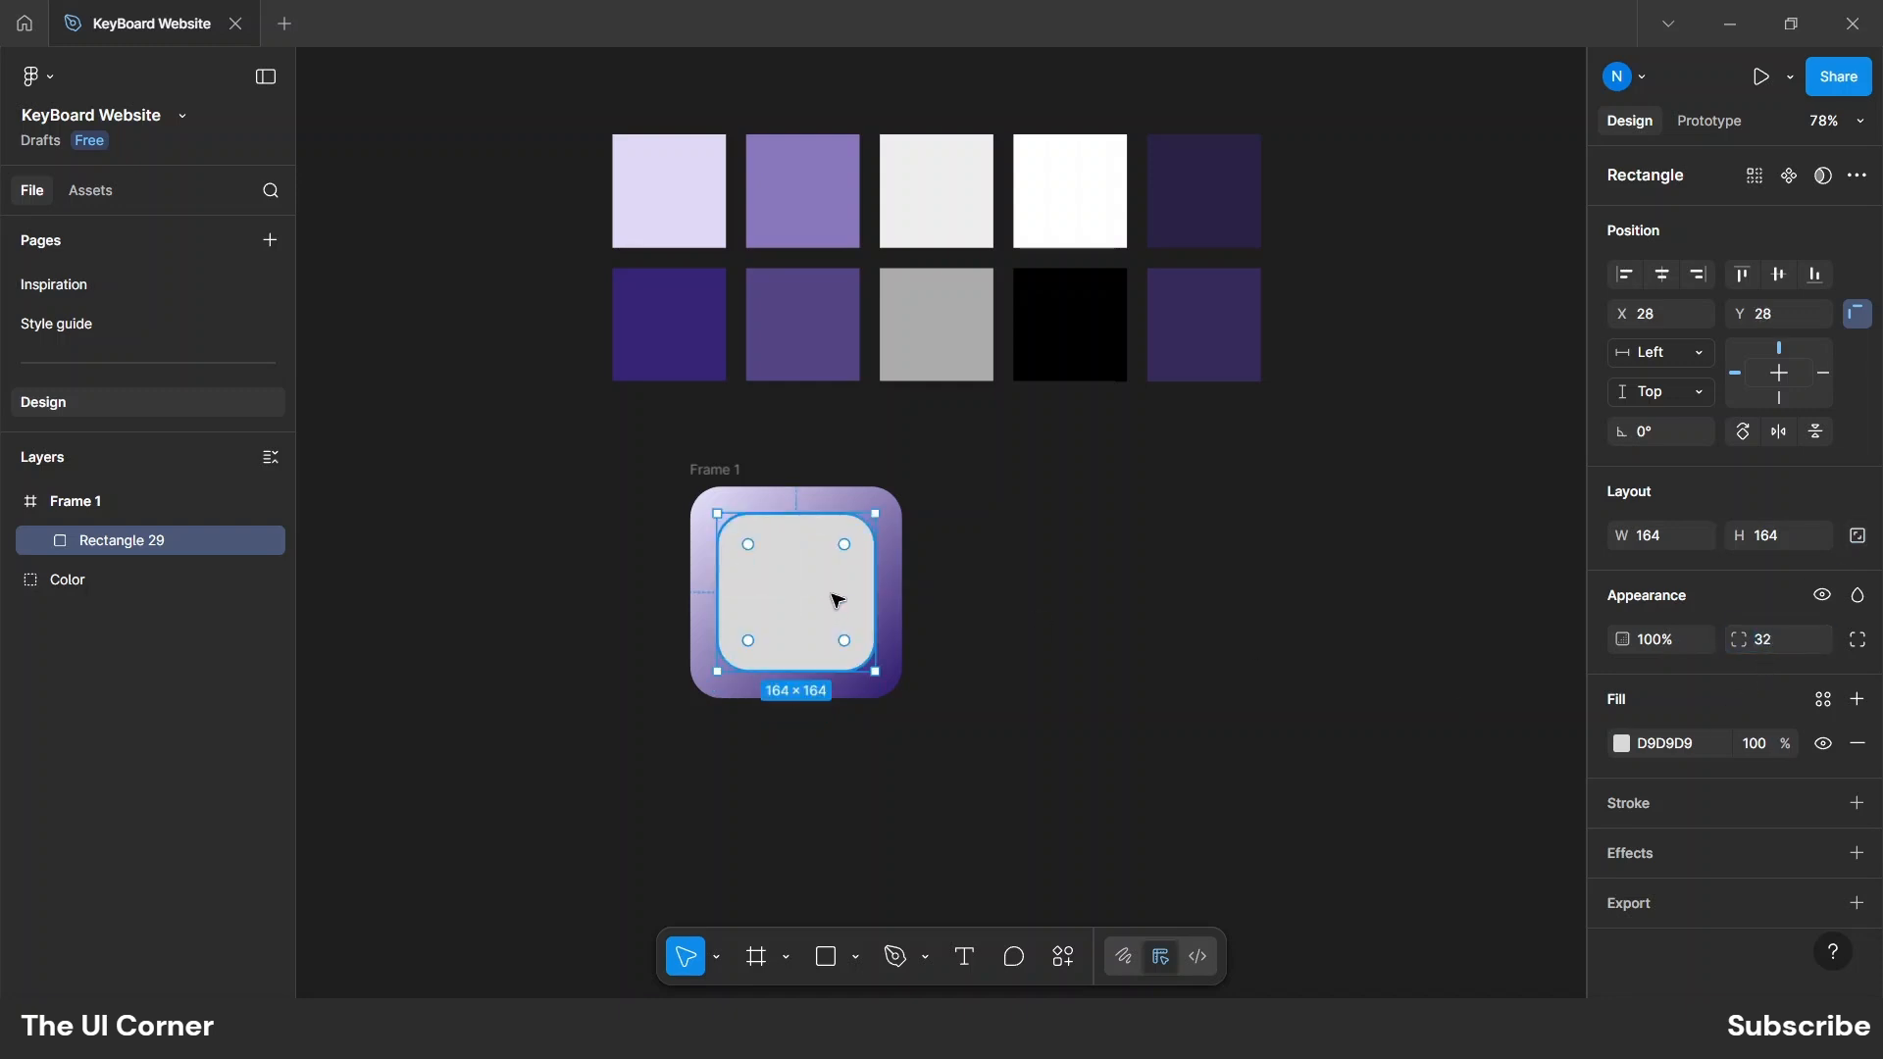
Change the inner rectangle's fill to a linear gradient running horizontally from its left edge to its right edge.
left_click(1614, 743)
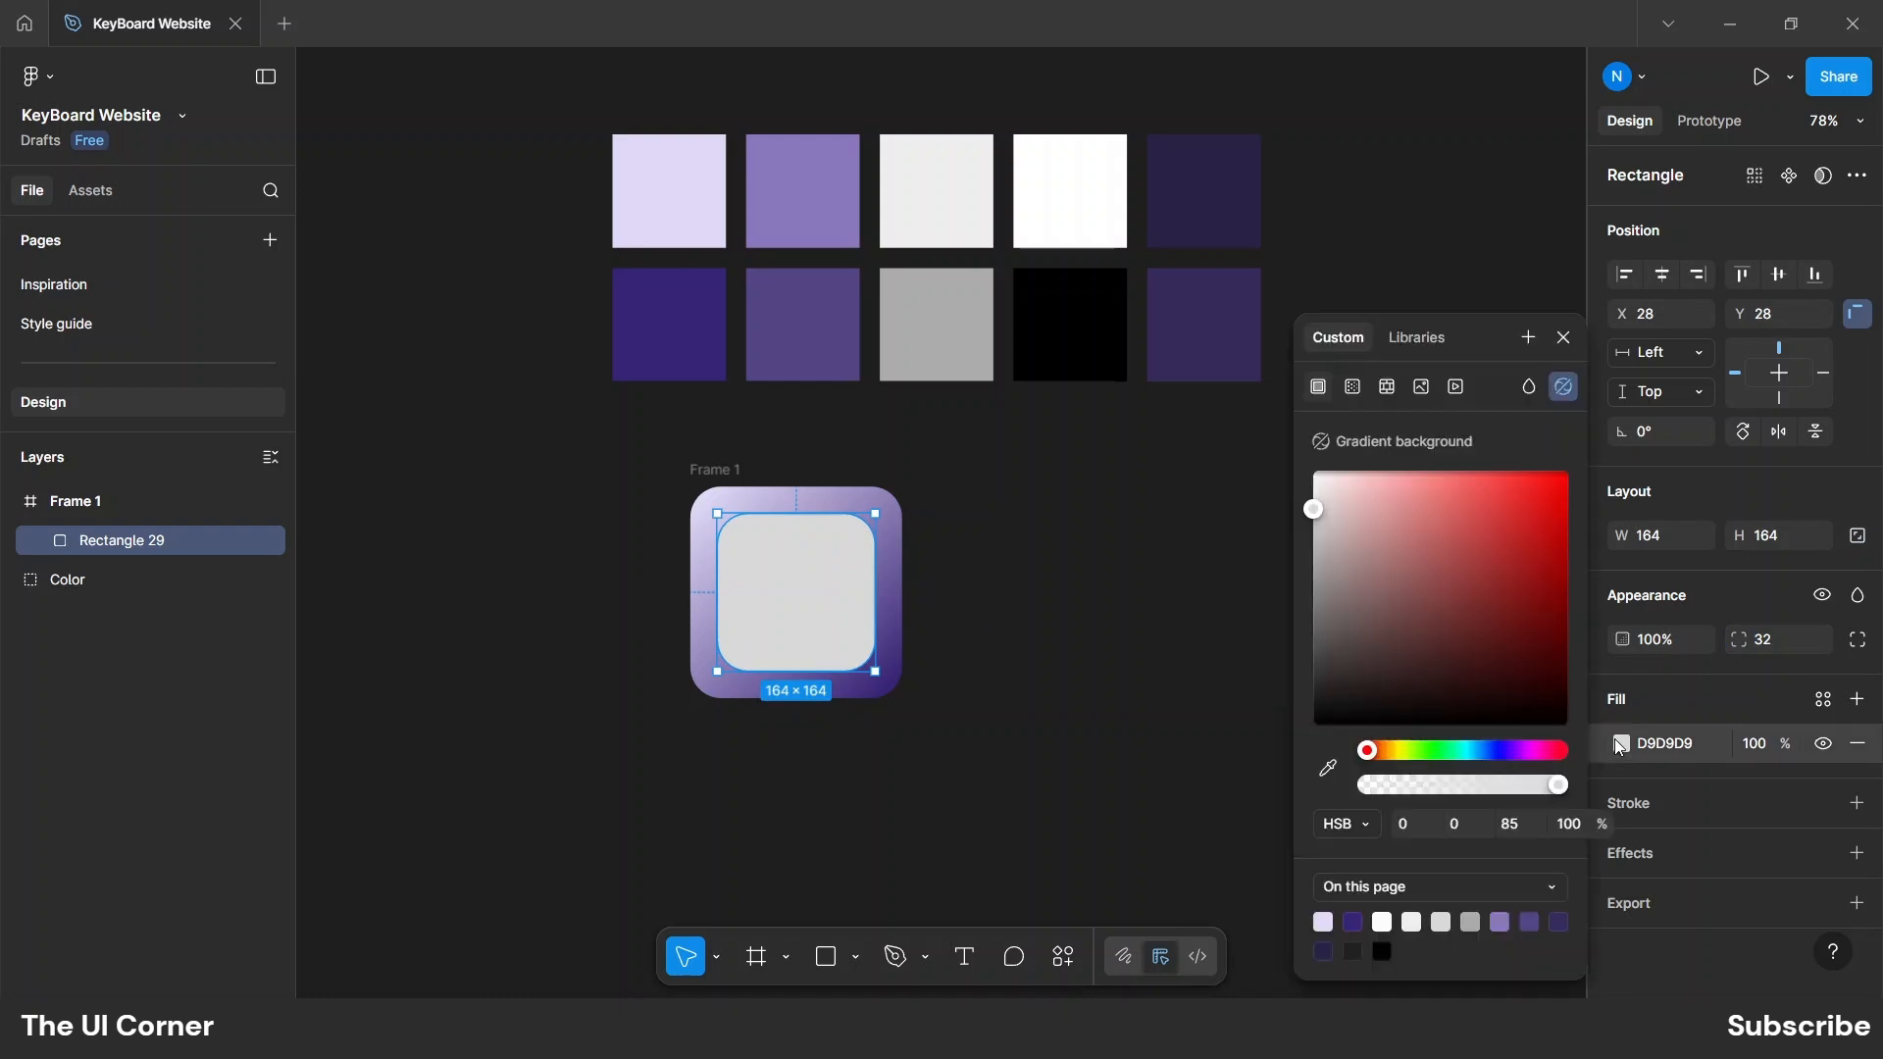
left_click(1354, 388)
left_click_drag(796, 513, 718, 593)
left_click_drag(796, 671, 870, 595)
Sample the medium purple swatch in the upper row for the first gradient stop and the darker purple swatch below it for the second.
left_click(1397, 603)
left_click(1033, 768)
left_click(824, 210)
left_click(1398, 643)
left_click(1034, 768)
left_click(803, 324)
left_click(1005, 605)
key("Escape")
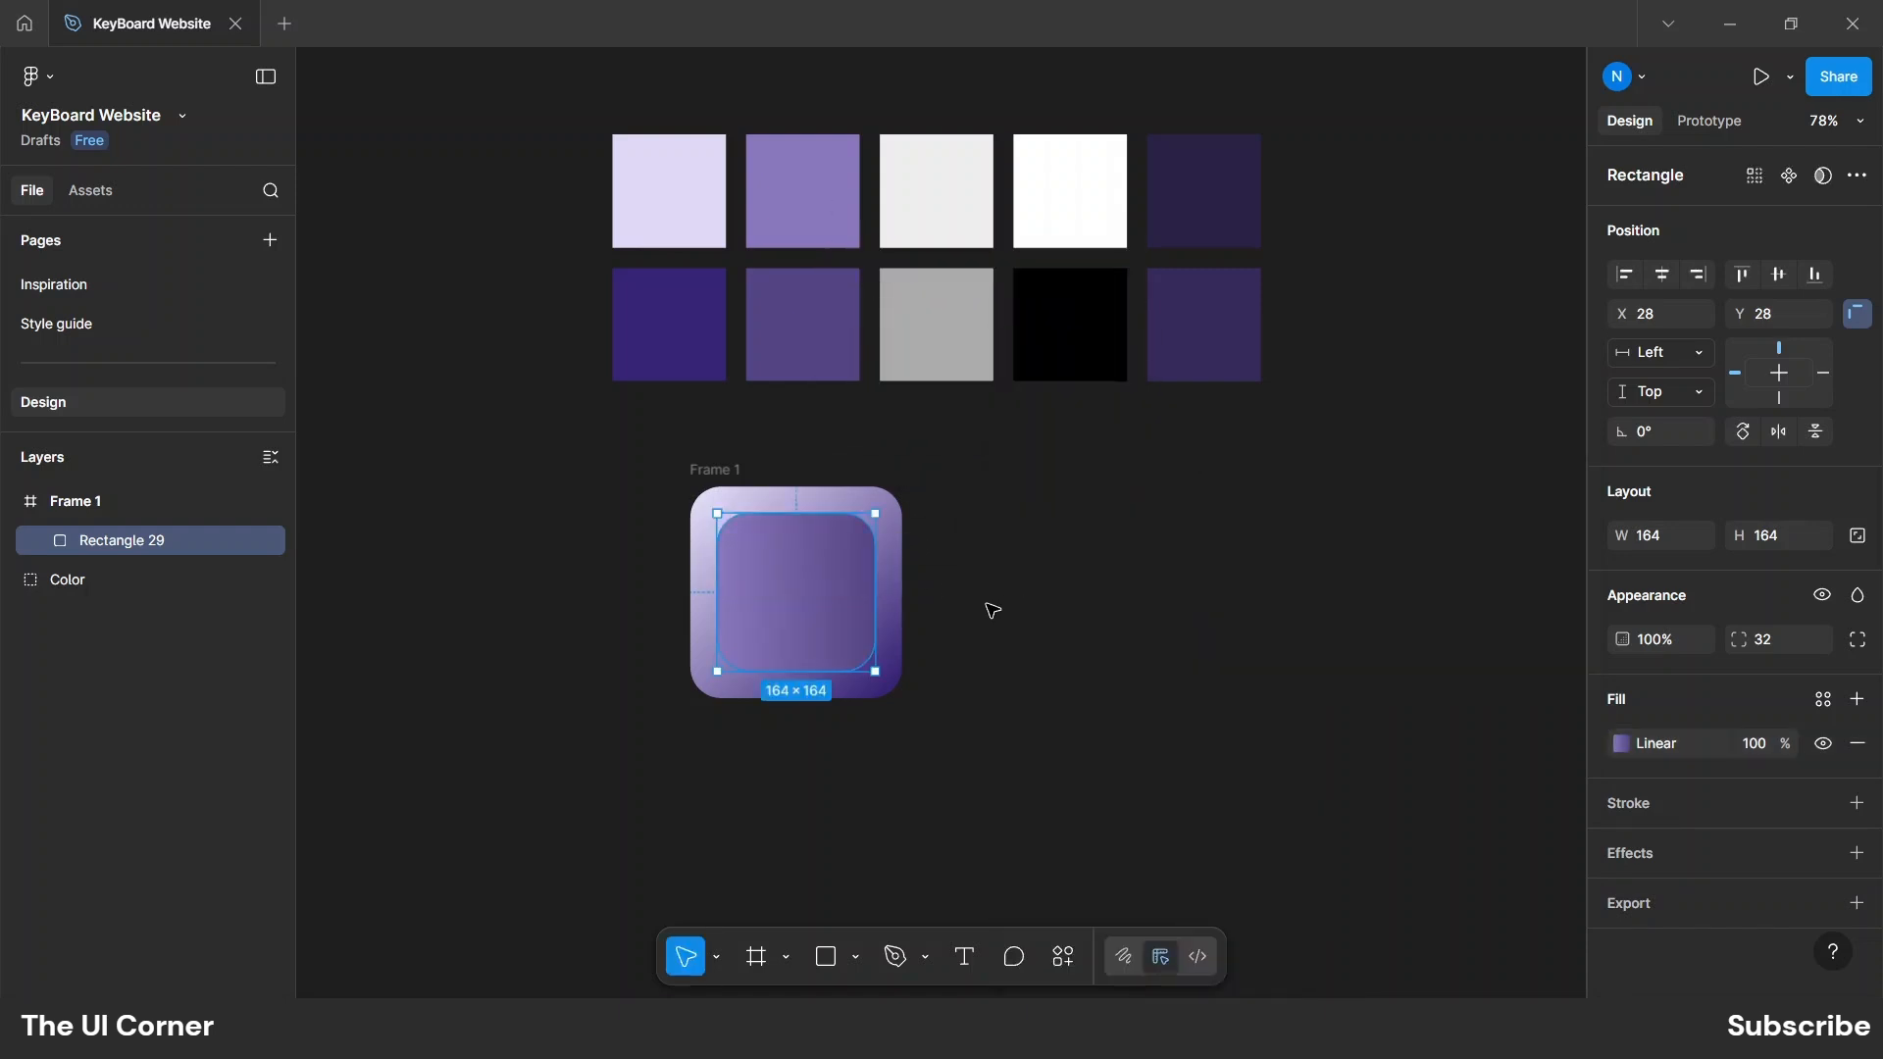
Nudge the inner rectangle up 16 px to Y 12 and check its spacing to the frame edges.
scroll(789, 600, "up", 3)
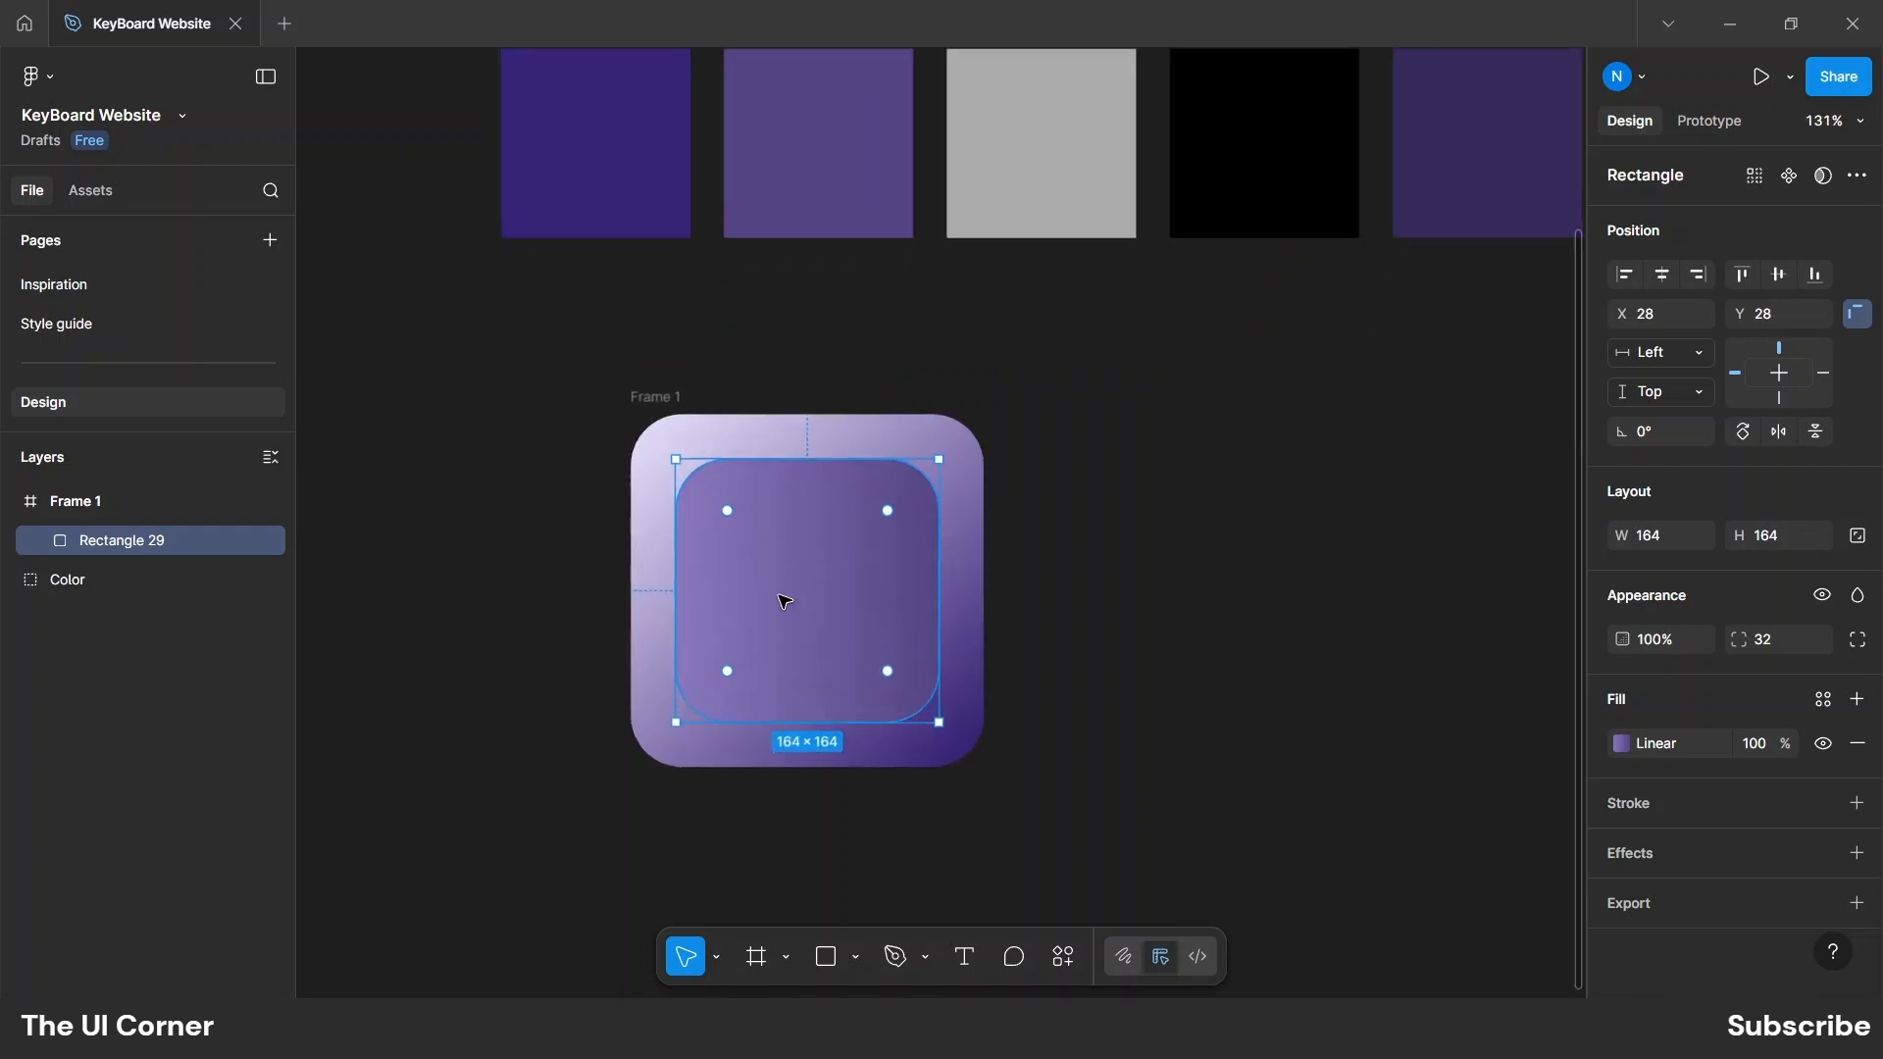
key("Up")
key("Up")
key("Up")
key("Up")
key("Up")
key("Up")
key("Up")
key("Up")
key("Up")
key("Up")
key("Up")
key("Up")
key("Up")
key("Up")
key("Up")
key("Up")
key("alt")
key("alt")
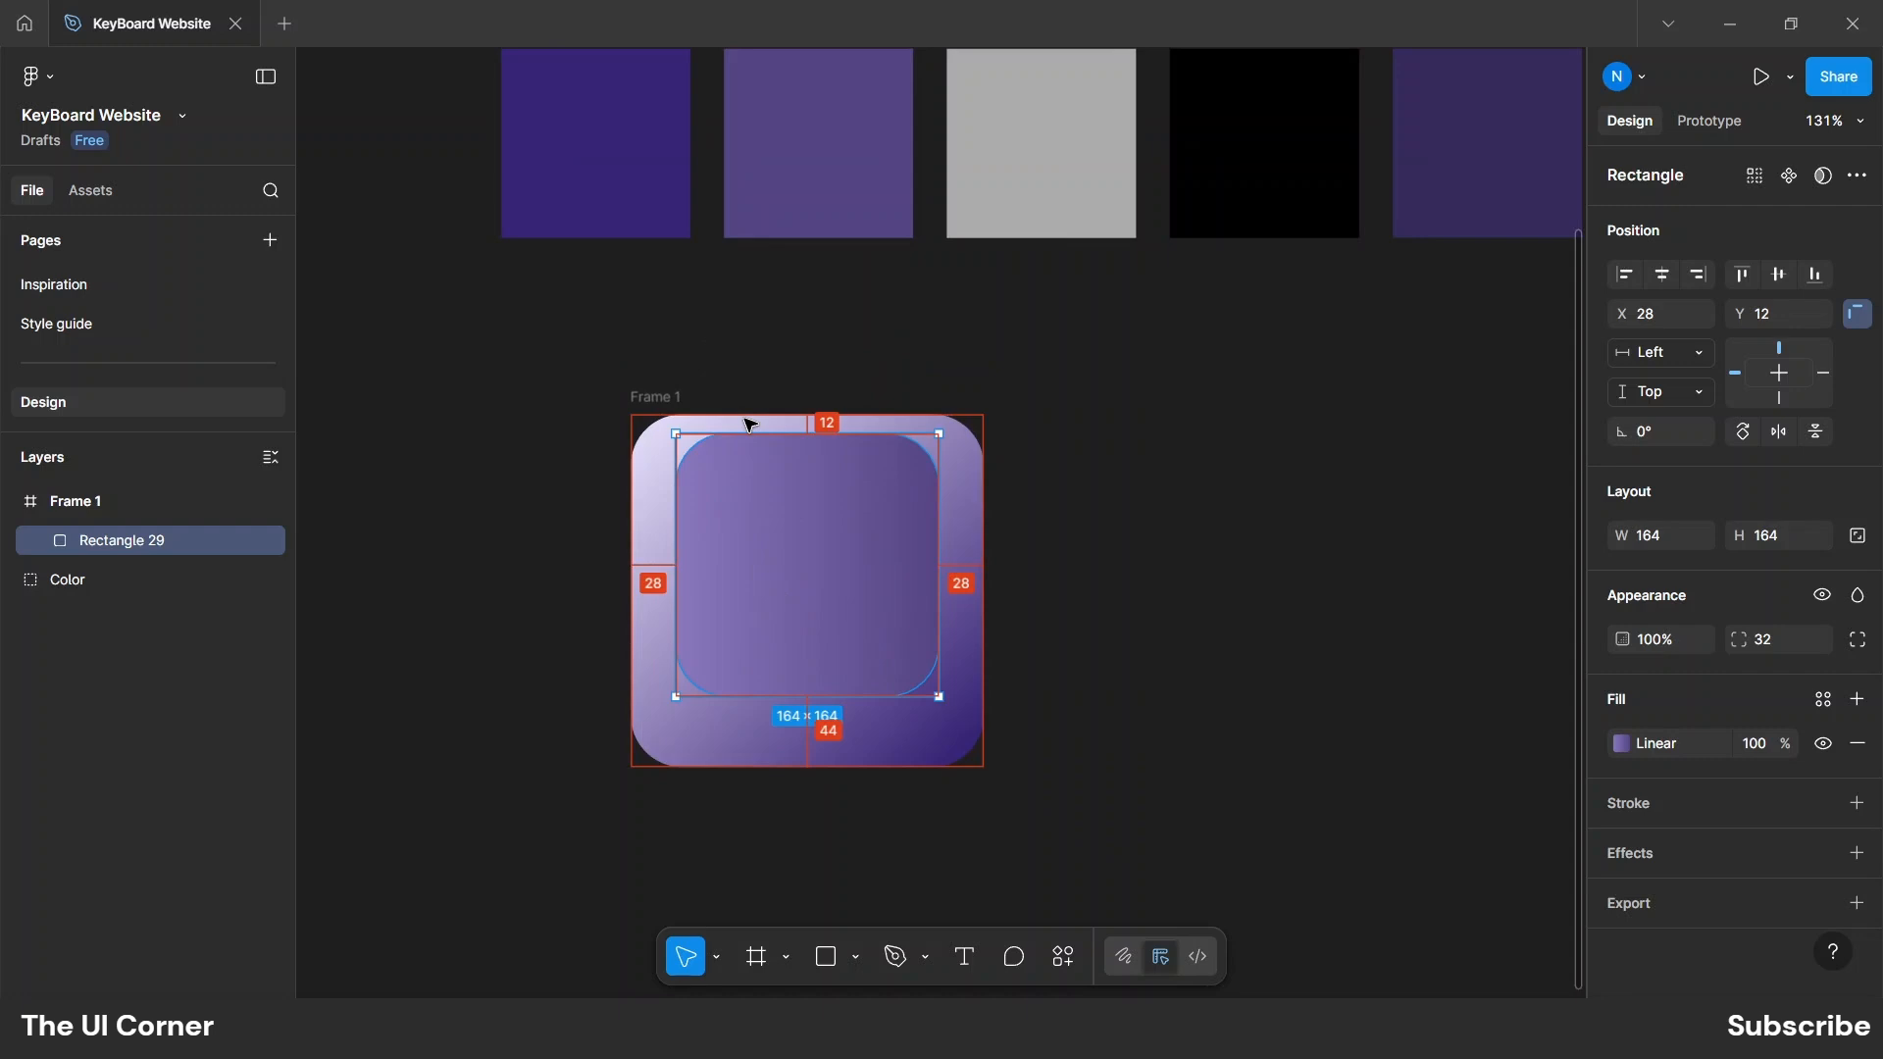
left_click(1096, 639)
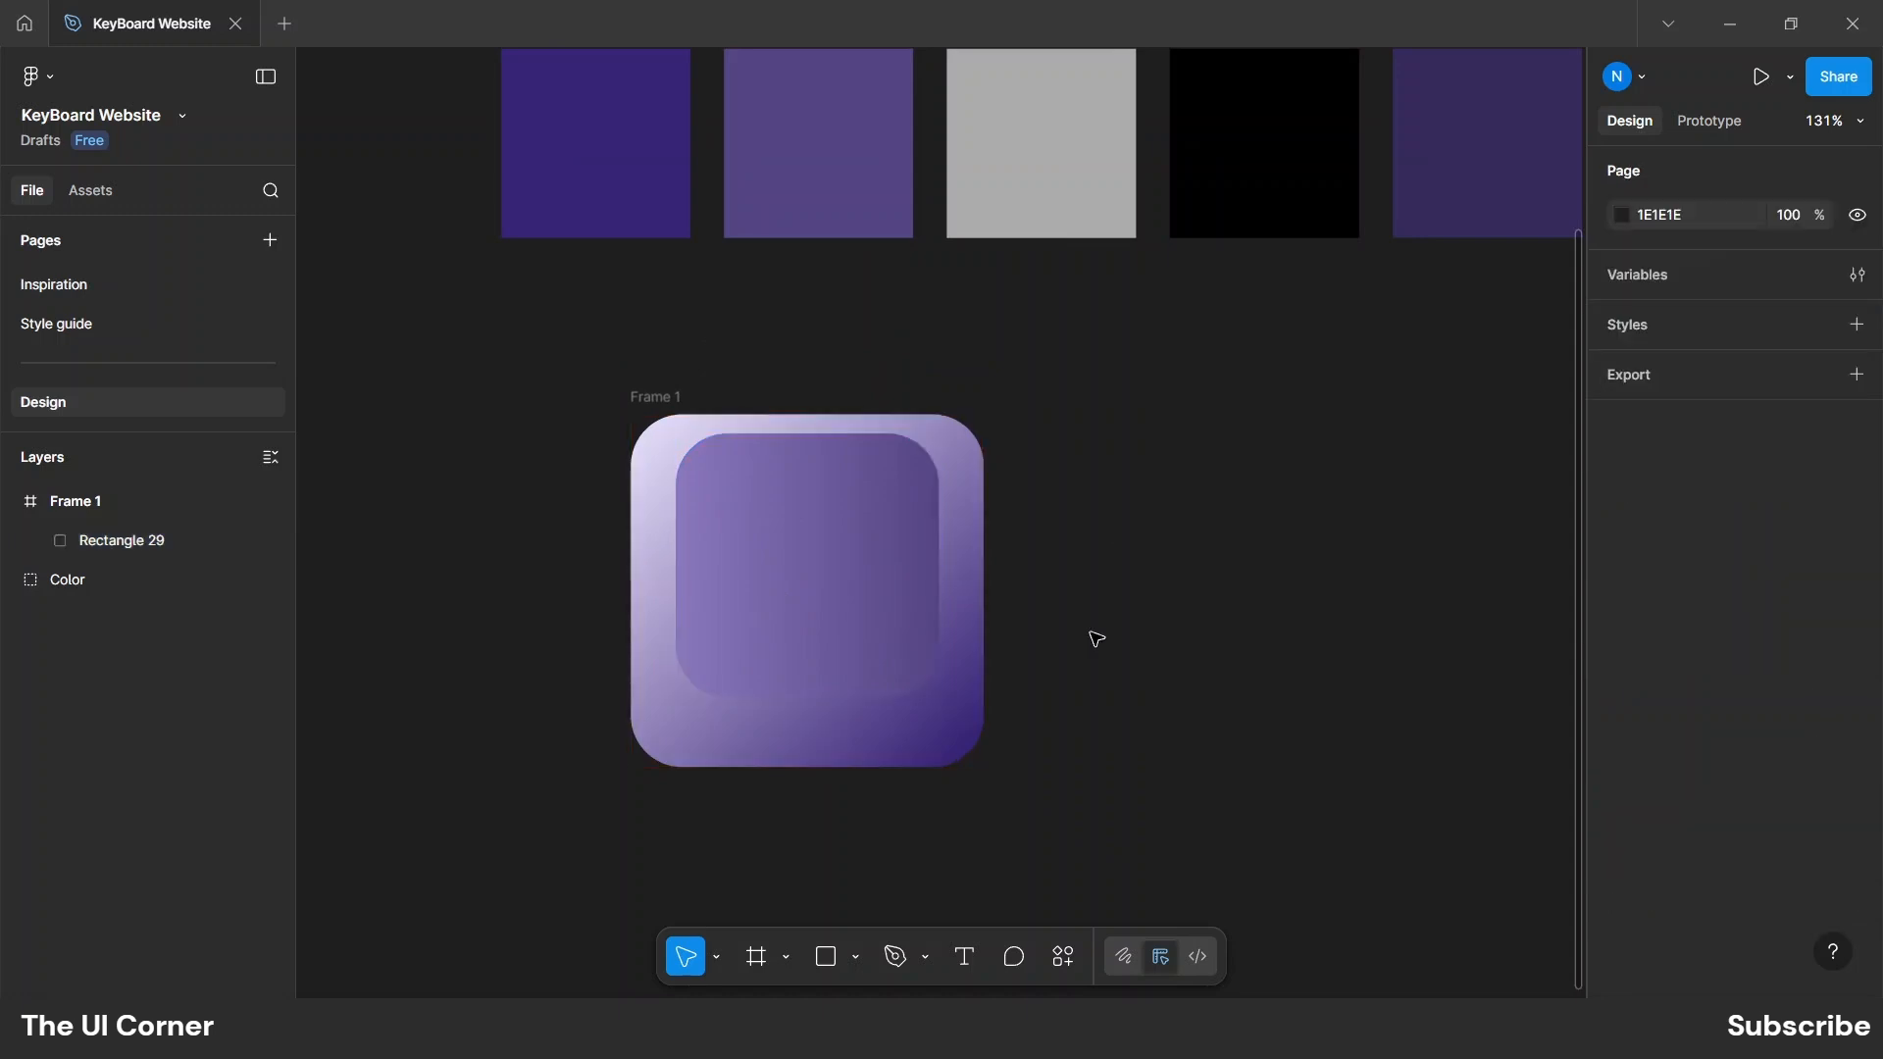
Draw a closed eight-point Pen outline covering the frame's lower bevel, between the inner rectangle's bottom edge and the frame's bottom edge.
left_click(914, 959)
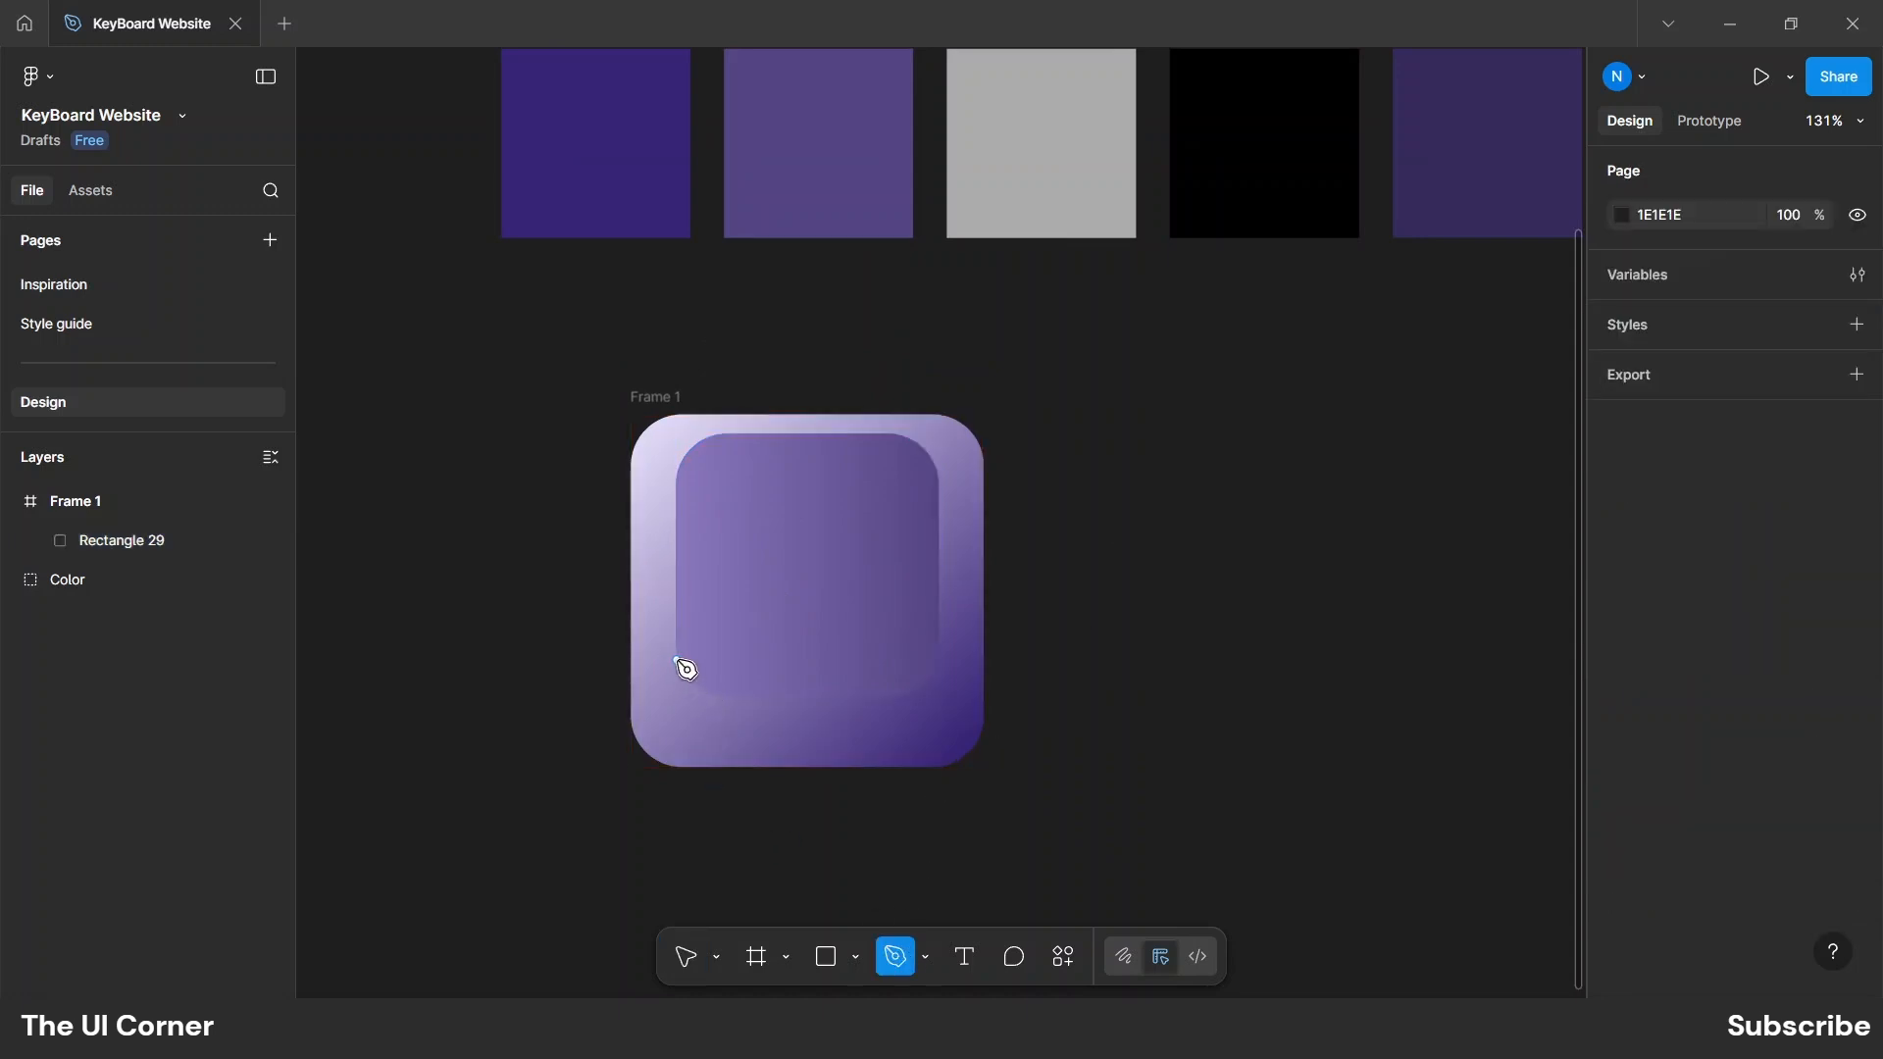
left_click(676, 660)
left_click(632, 709)
left_click(676, 767)
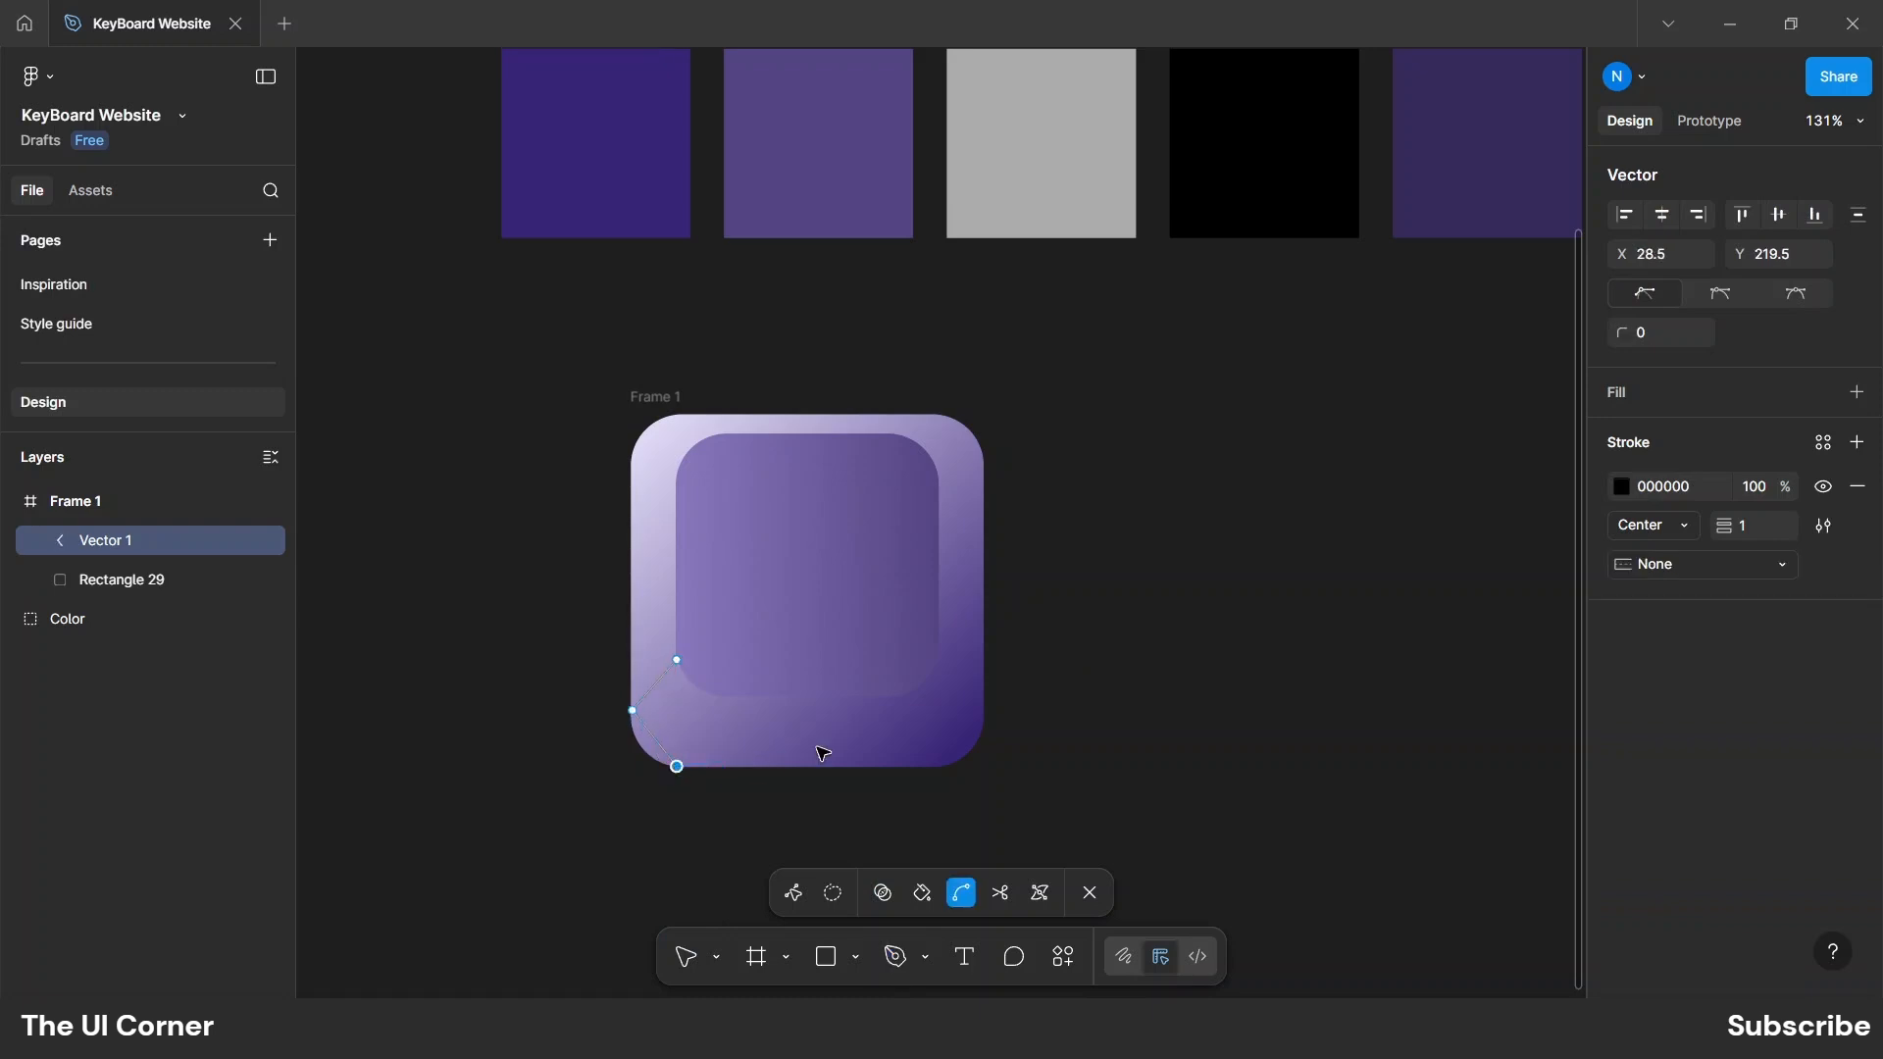
scroll(820, 749, "up", 3)
left_click(977, 771)
left_click(1052, 693)
left_click(991, 623)
left_click(938, 676)
left_click(673, 676)
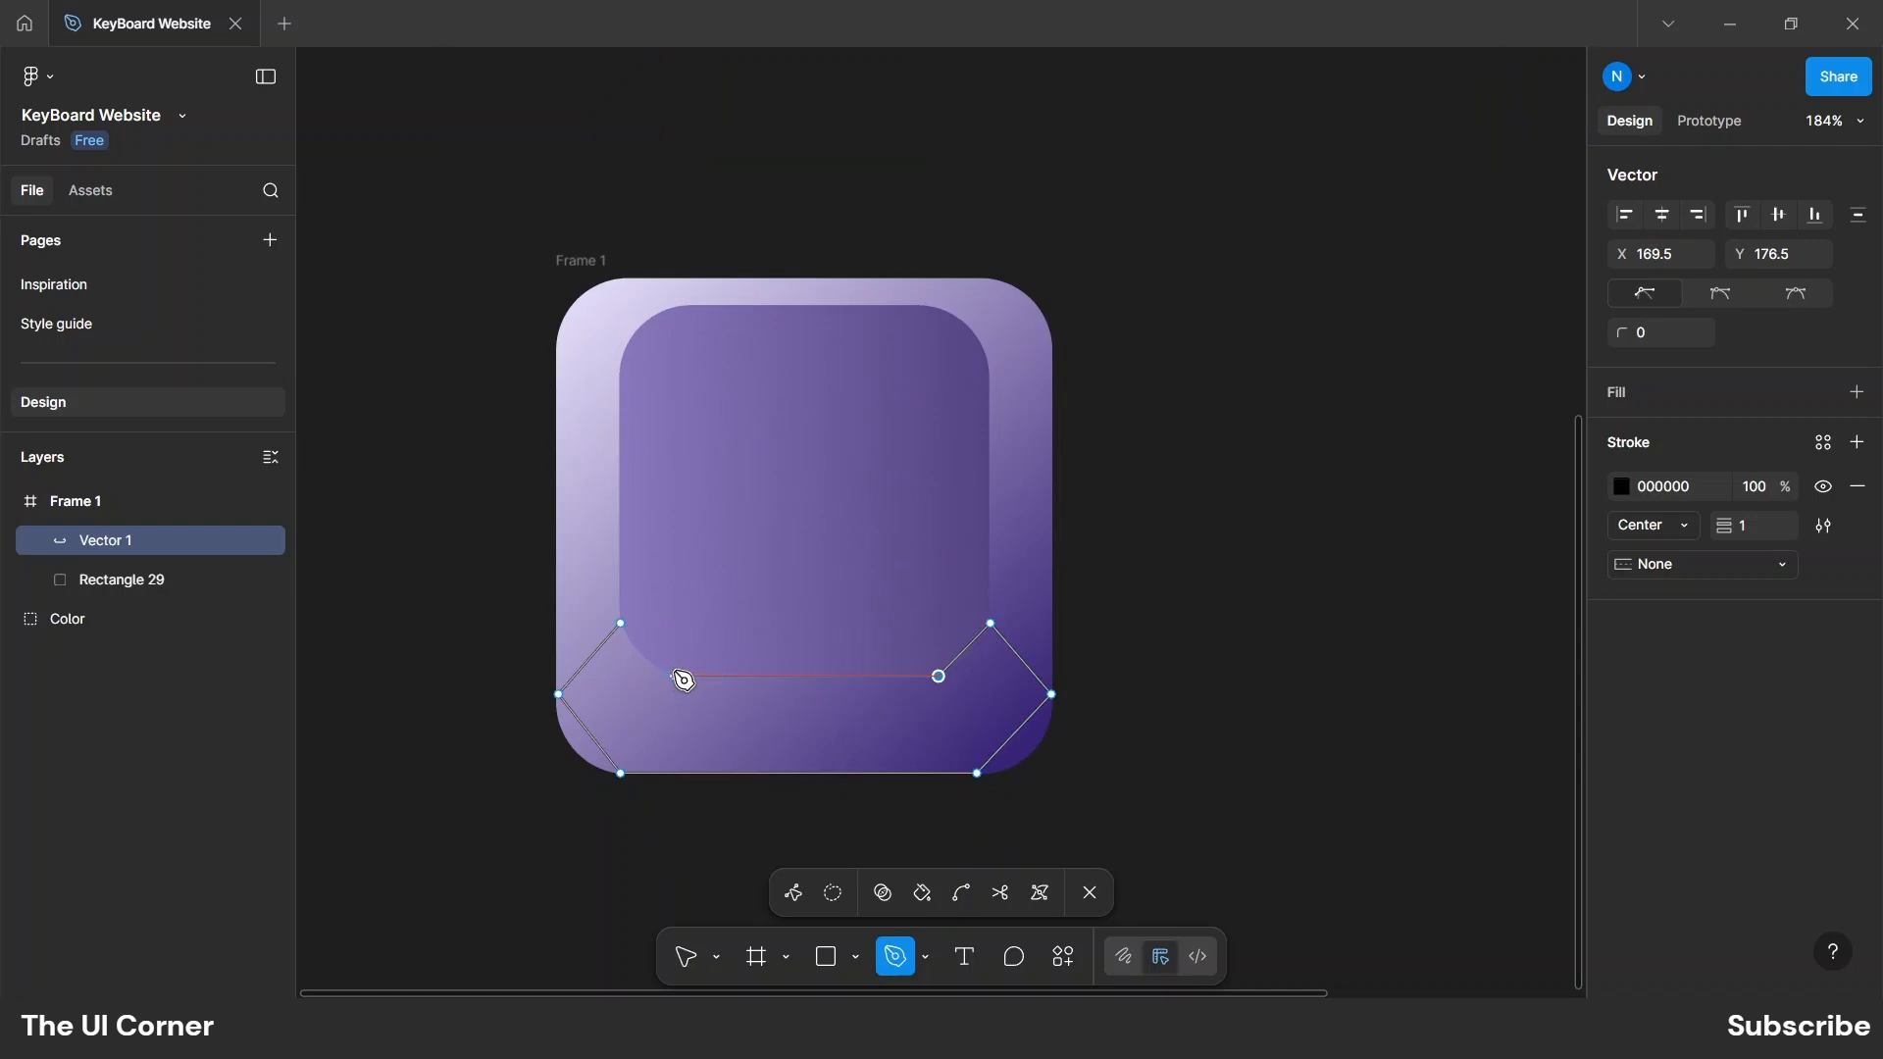
left_click(622, 625)
Fill the bevel outline and bend its four diagonal corner segments to follow the rounded corners of the frame and inner rectangle.
left_click(922, 893)
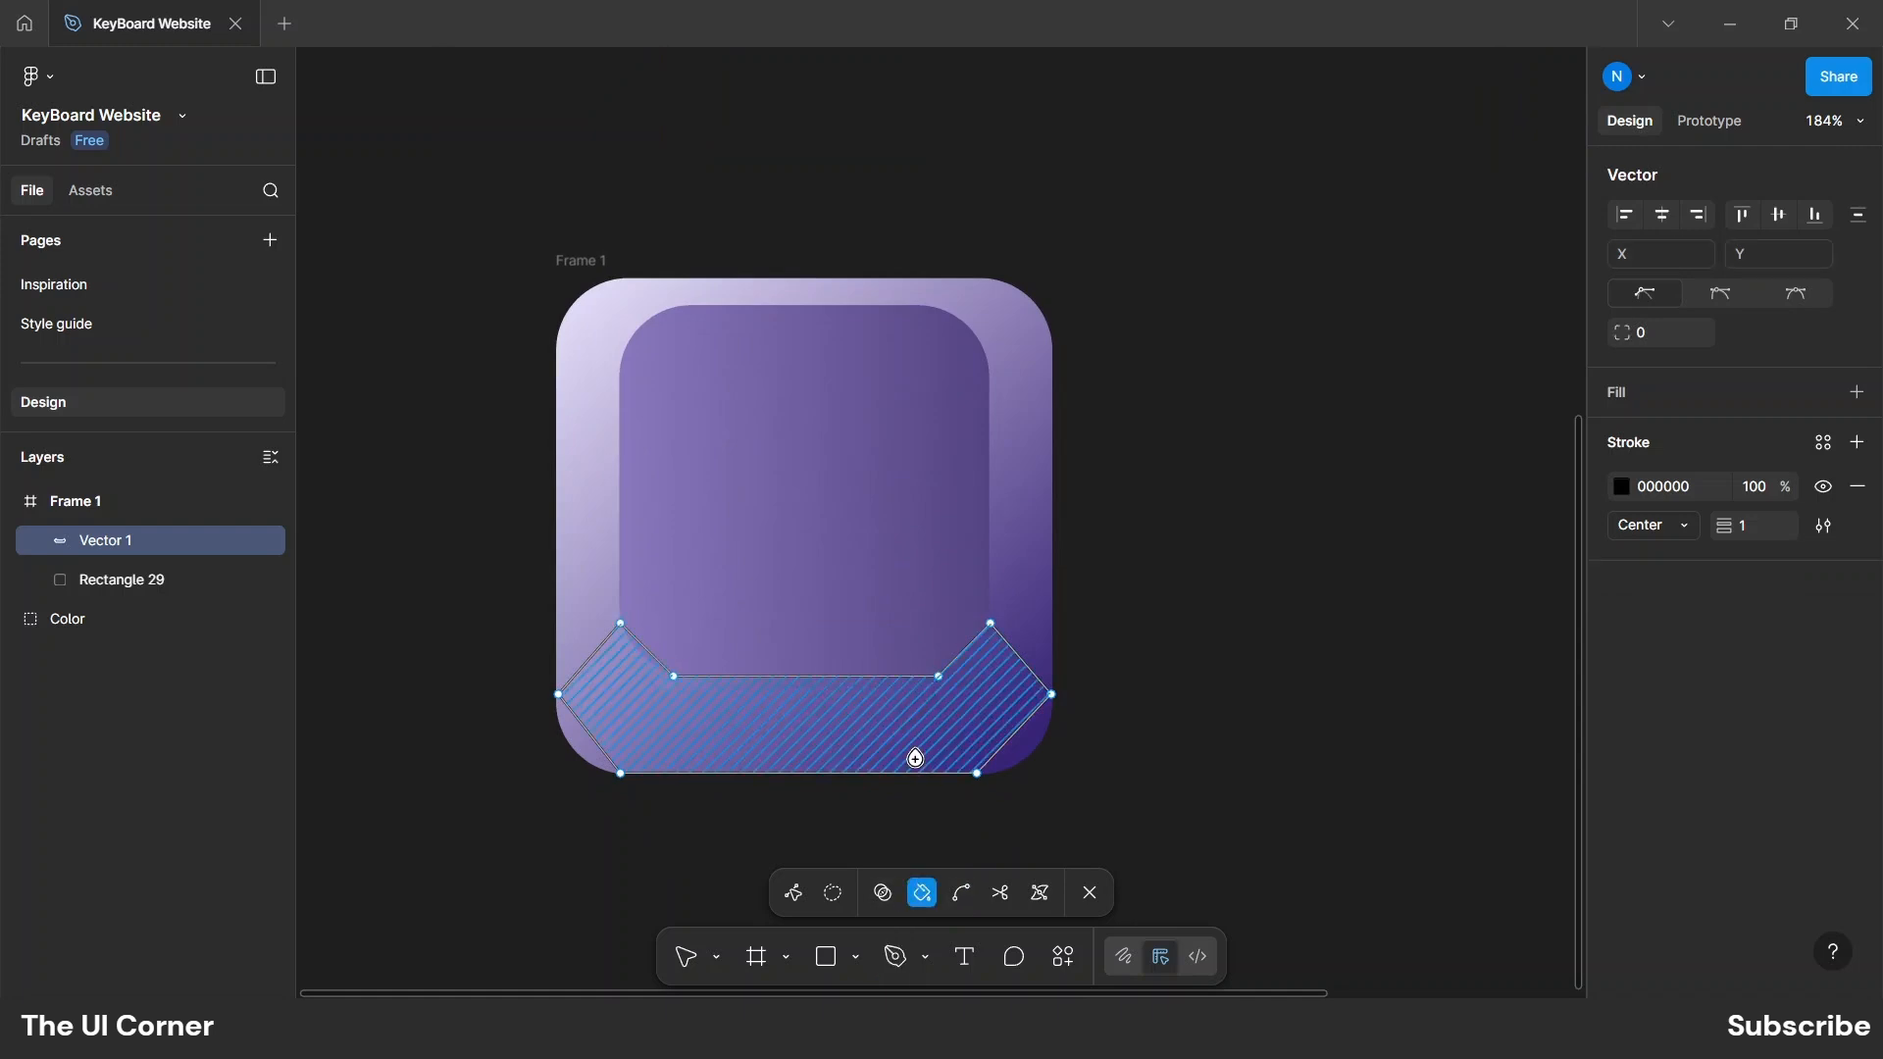
left_click(916, 758)
left_click(961, 893)
mouse_move(1023, 730)
left_mouse_down()
mouse_move(1021, 756)
mouse_move(1039, 757)
left_mouse_up()
left_click_drag(967, 651, 981, 675)
left_click_drag(650, 651, 645, 669)
left_click_drag(609, 756, 578, 760)
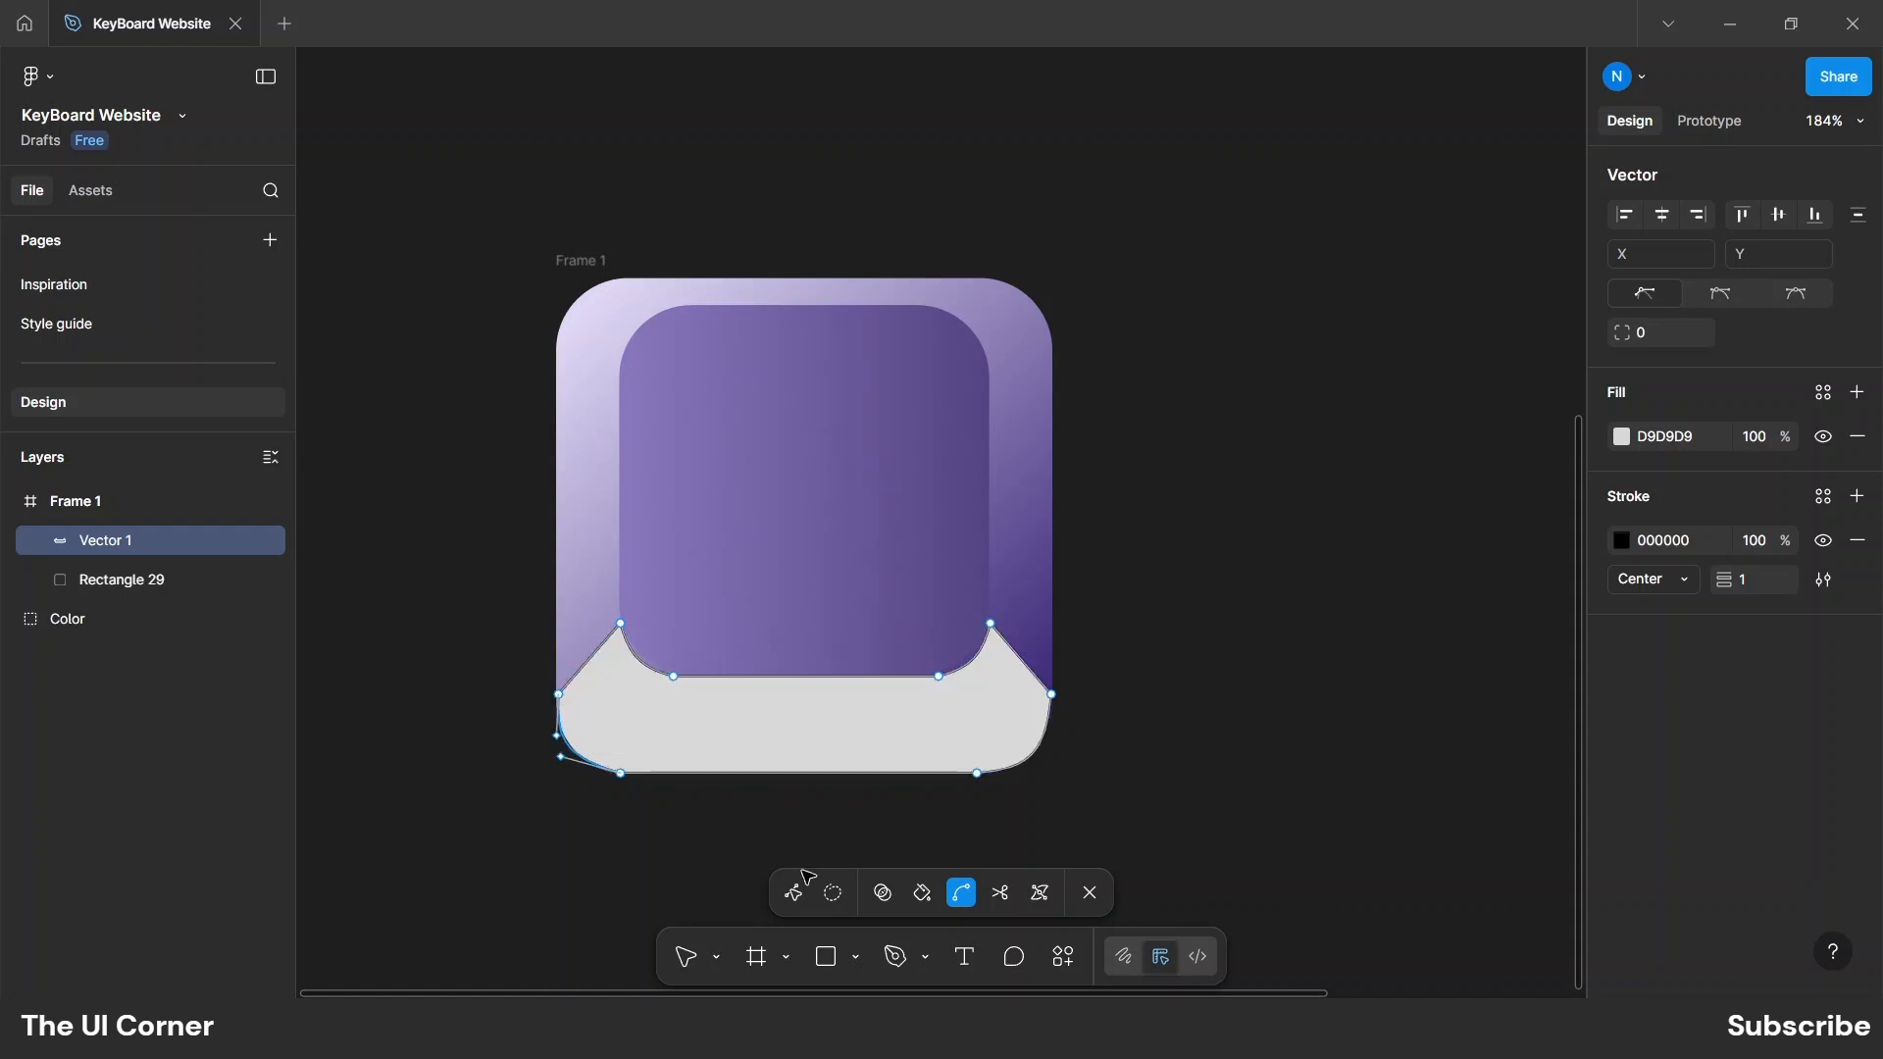
left_click(1087, 893)
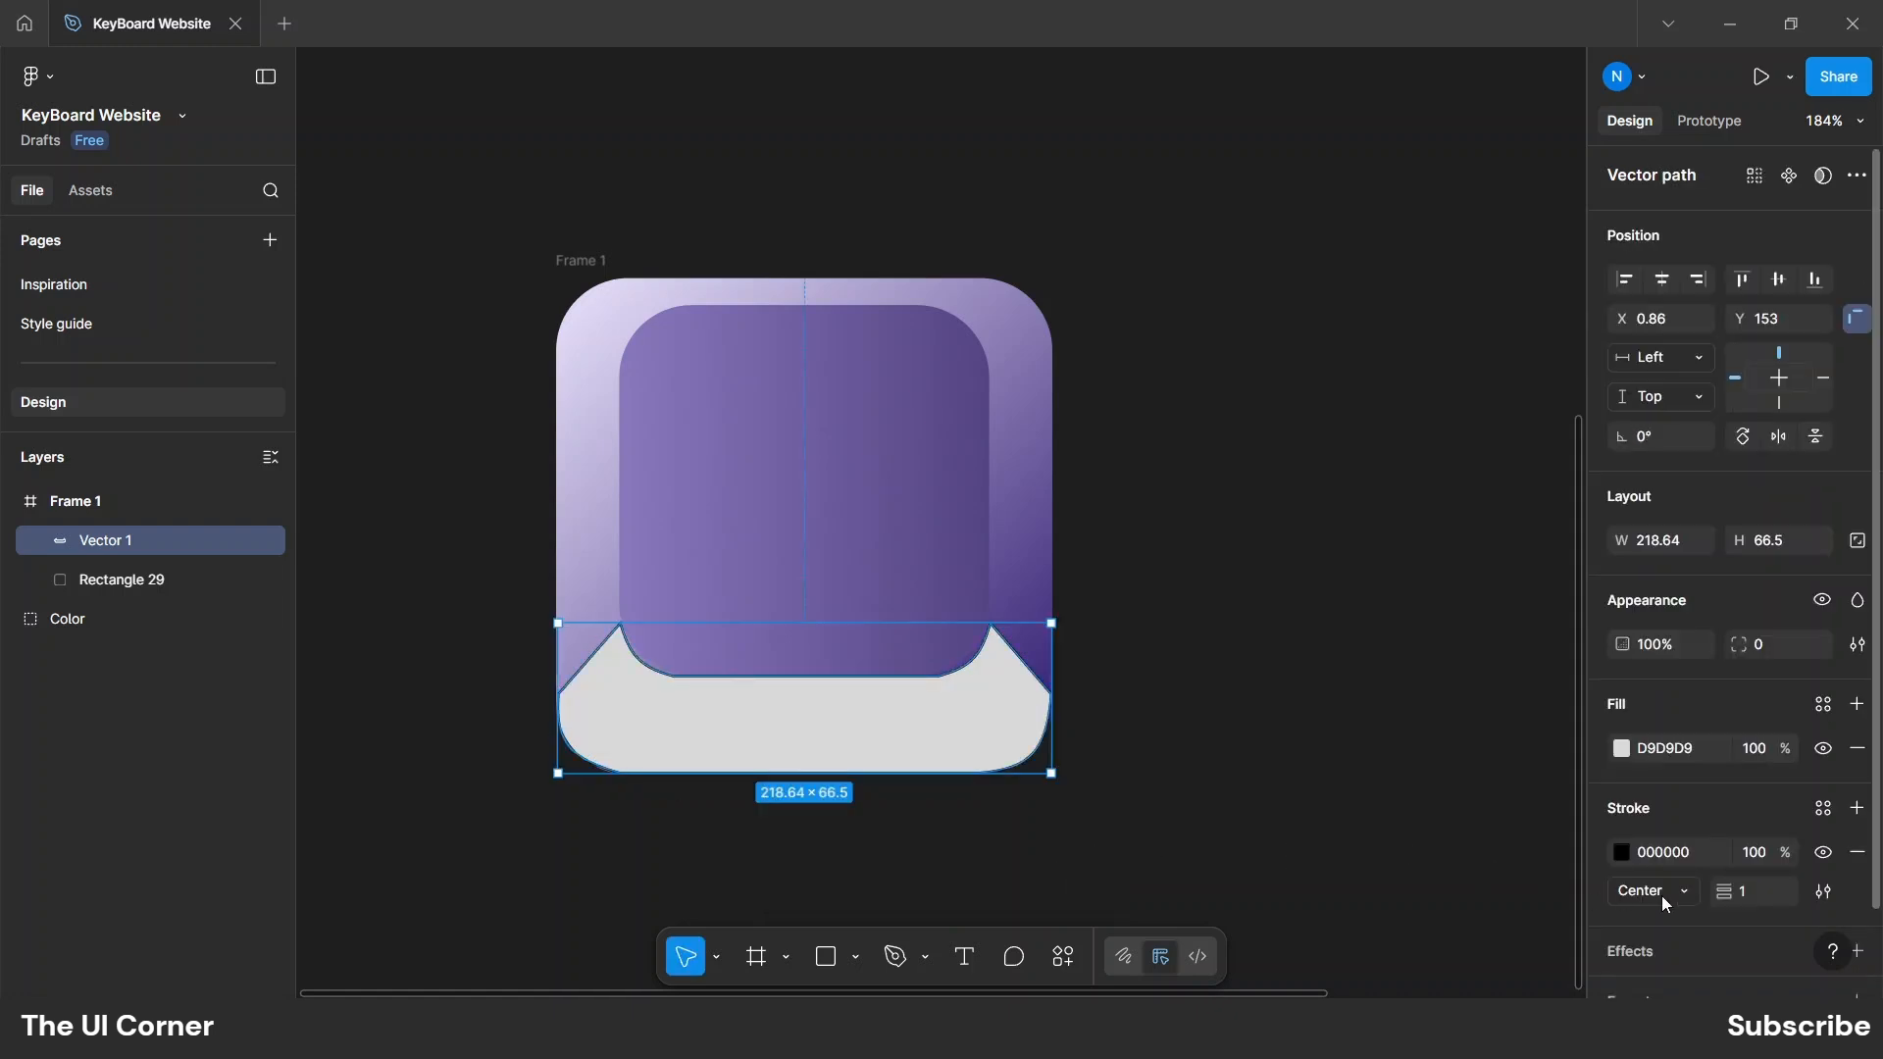
Remove the bevel shape's stroke and set its fill to black (000000).
left_click(1857, 853)
left_click(1623, 749)
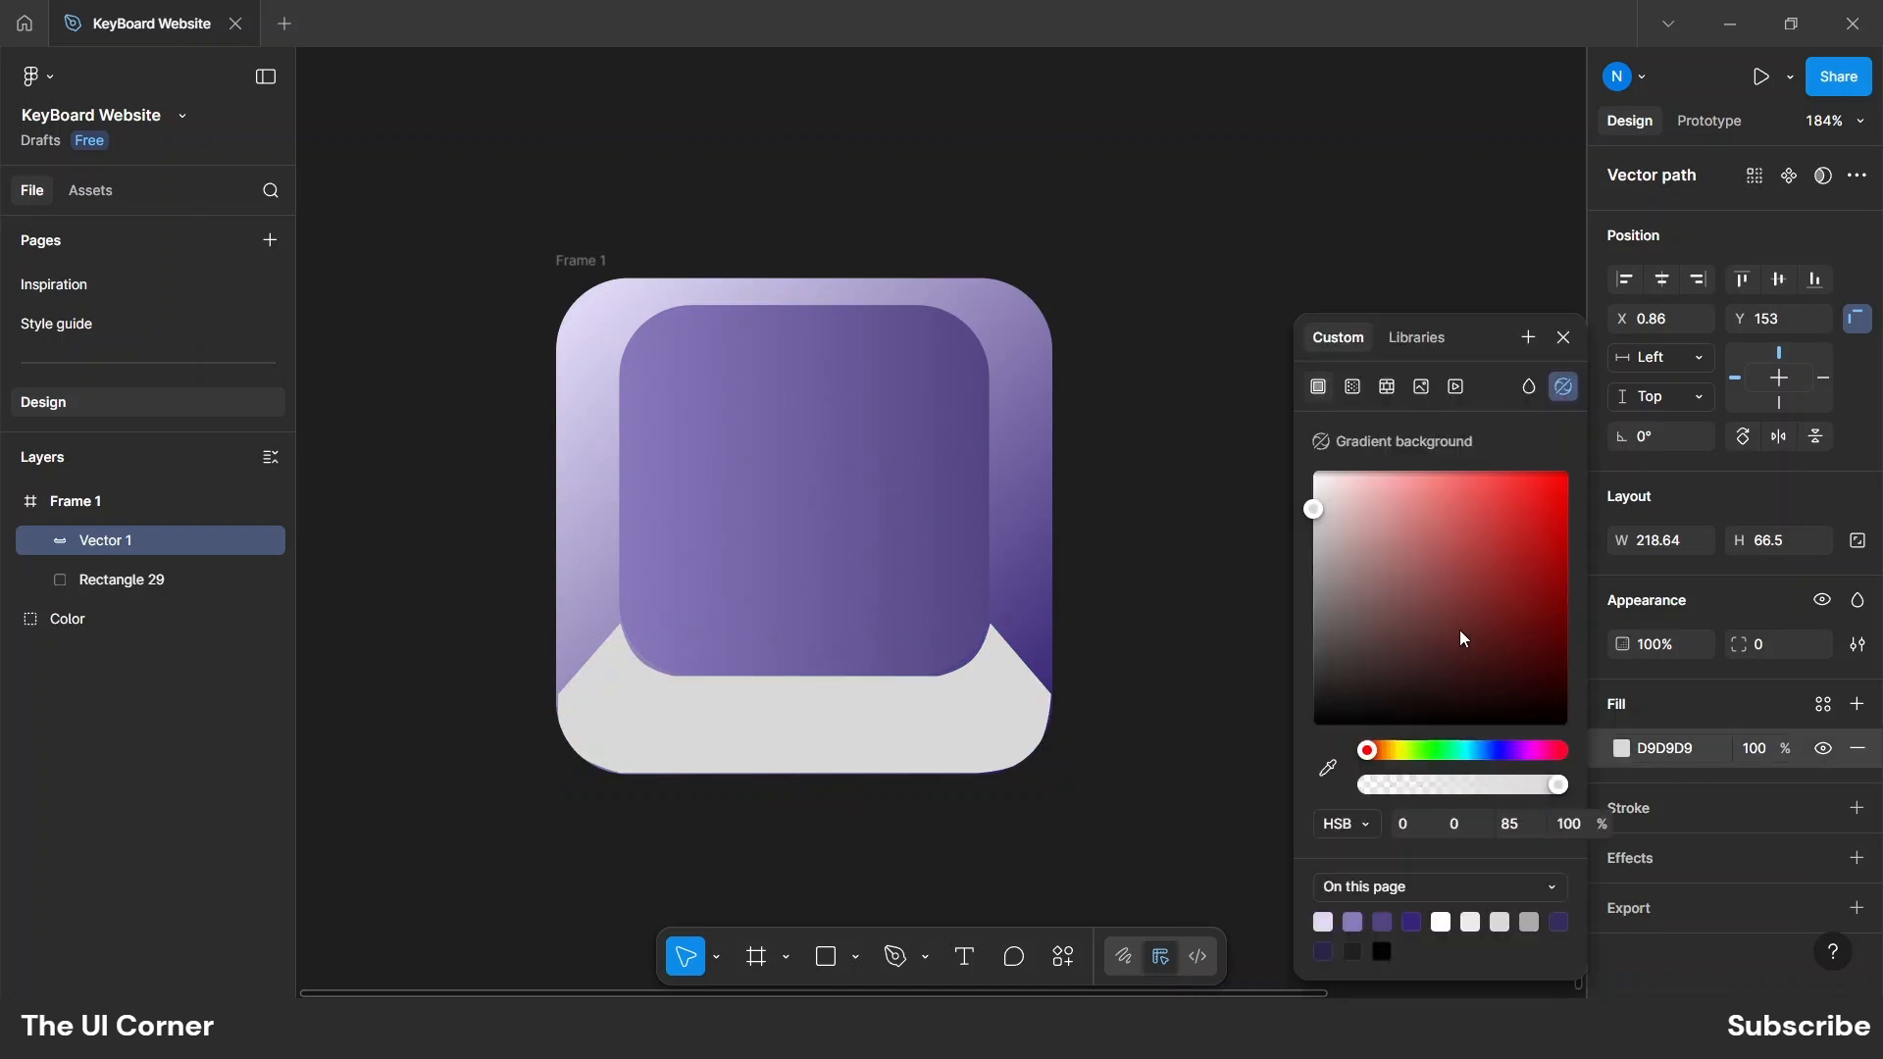
left_click_drag(1468, 642, 965, 928)
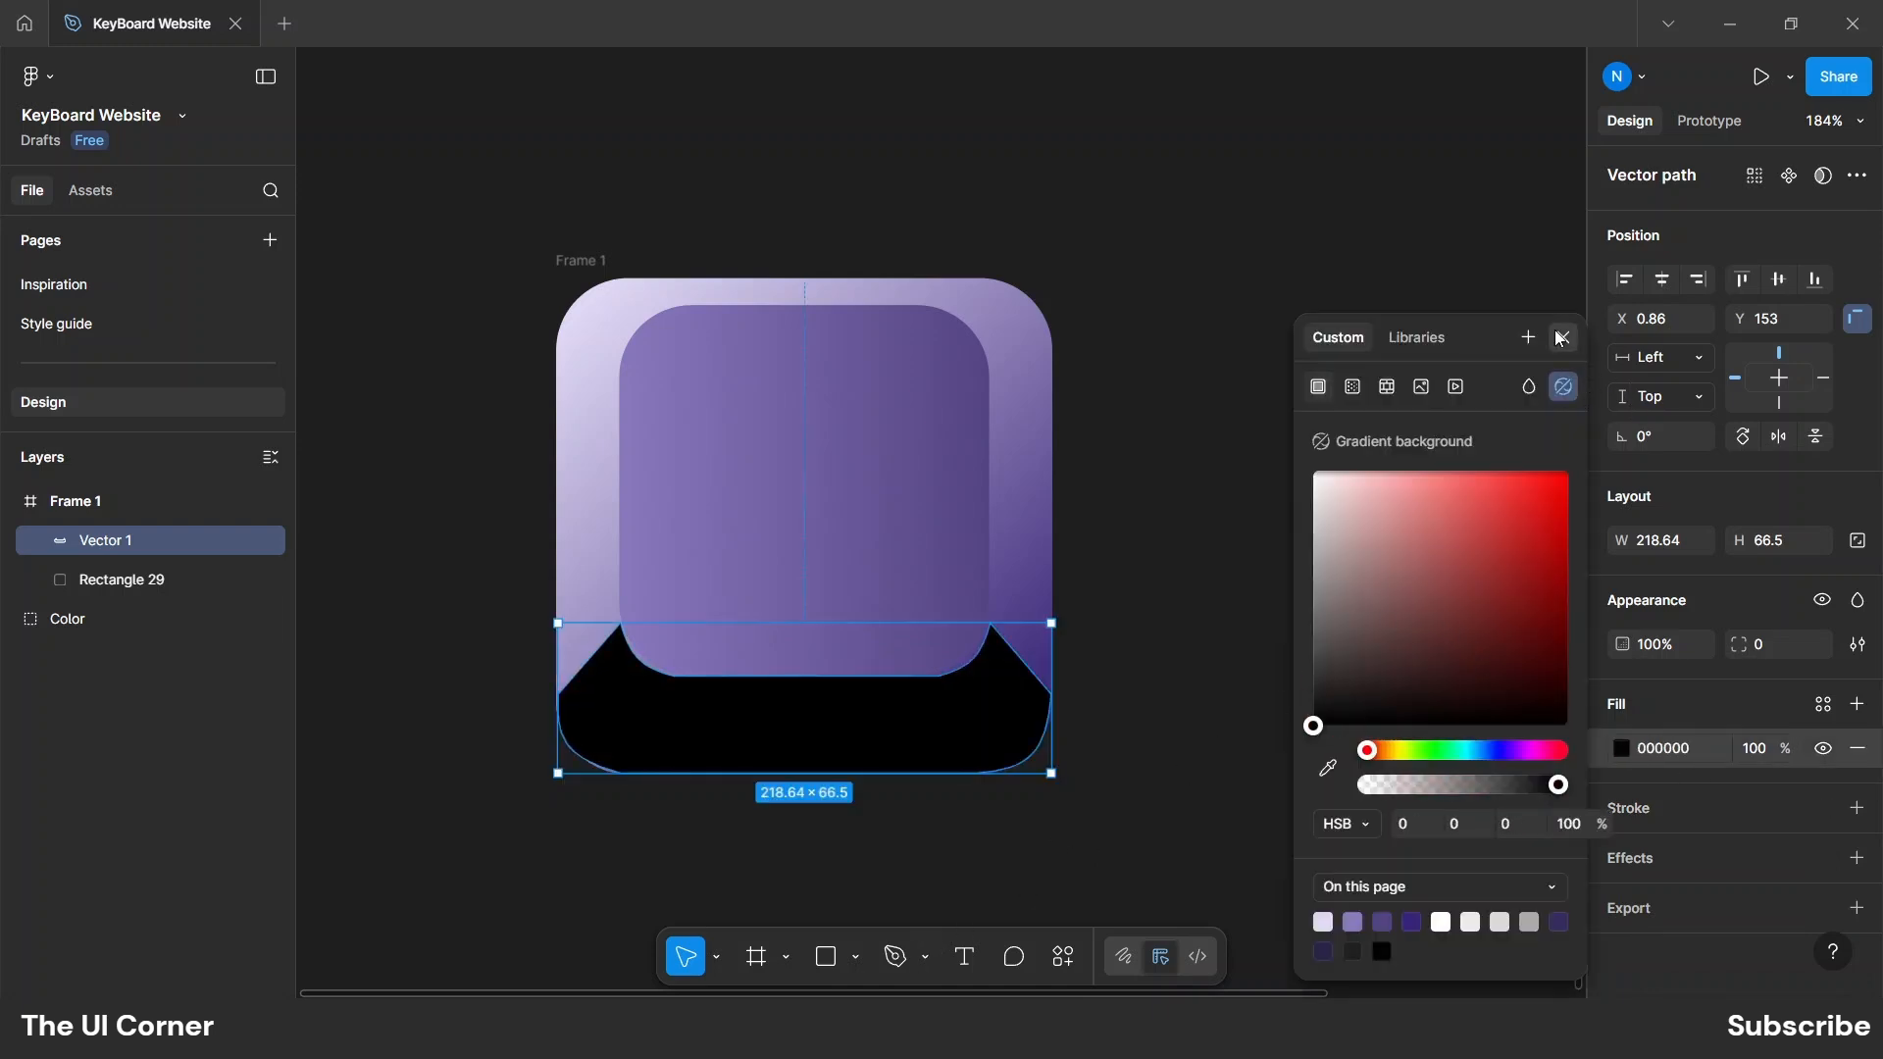
left_click(1563, 336)
Lower the bevel shape's opacity to 23% and apply a uniform layer blur of 16.5.
left_click_drag(1623, 645, 1432, 651)
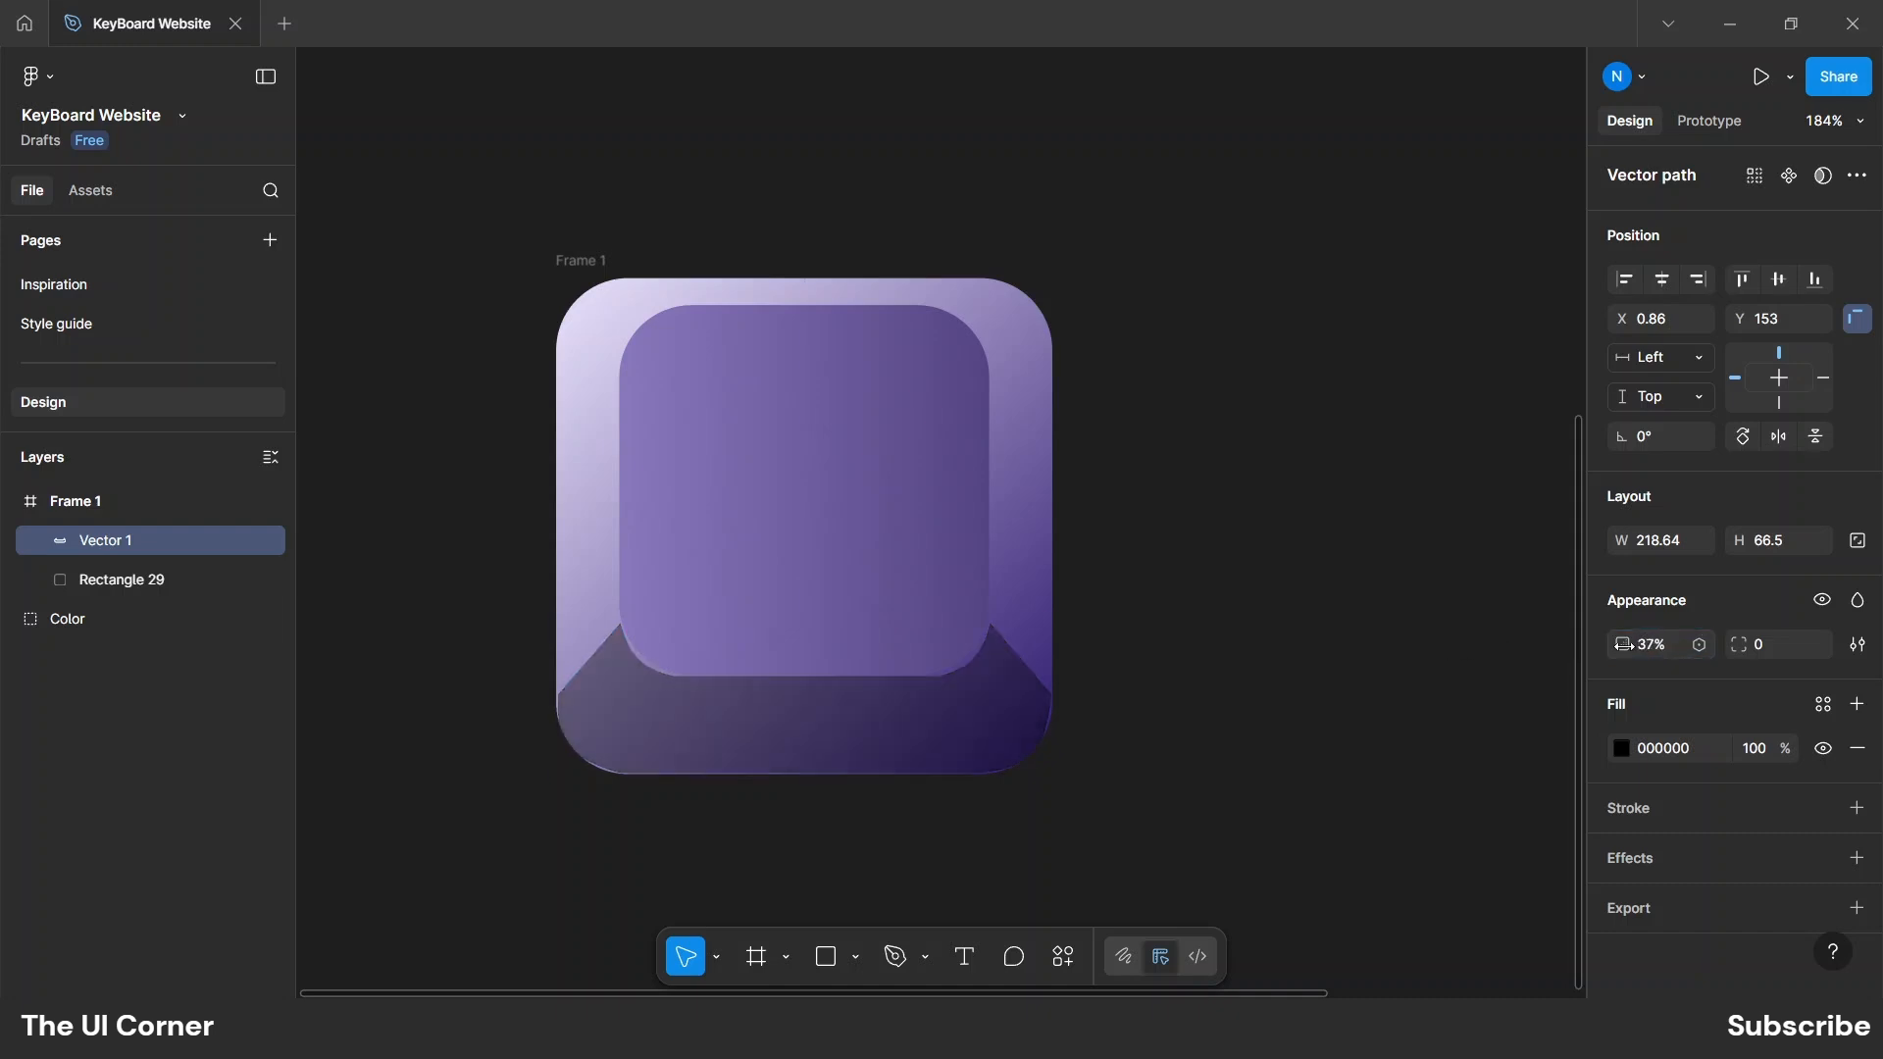
left_click_drag(1623, 645, 1585, 653)
left_click(1857, 860)
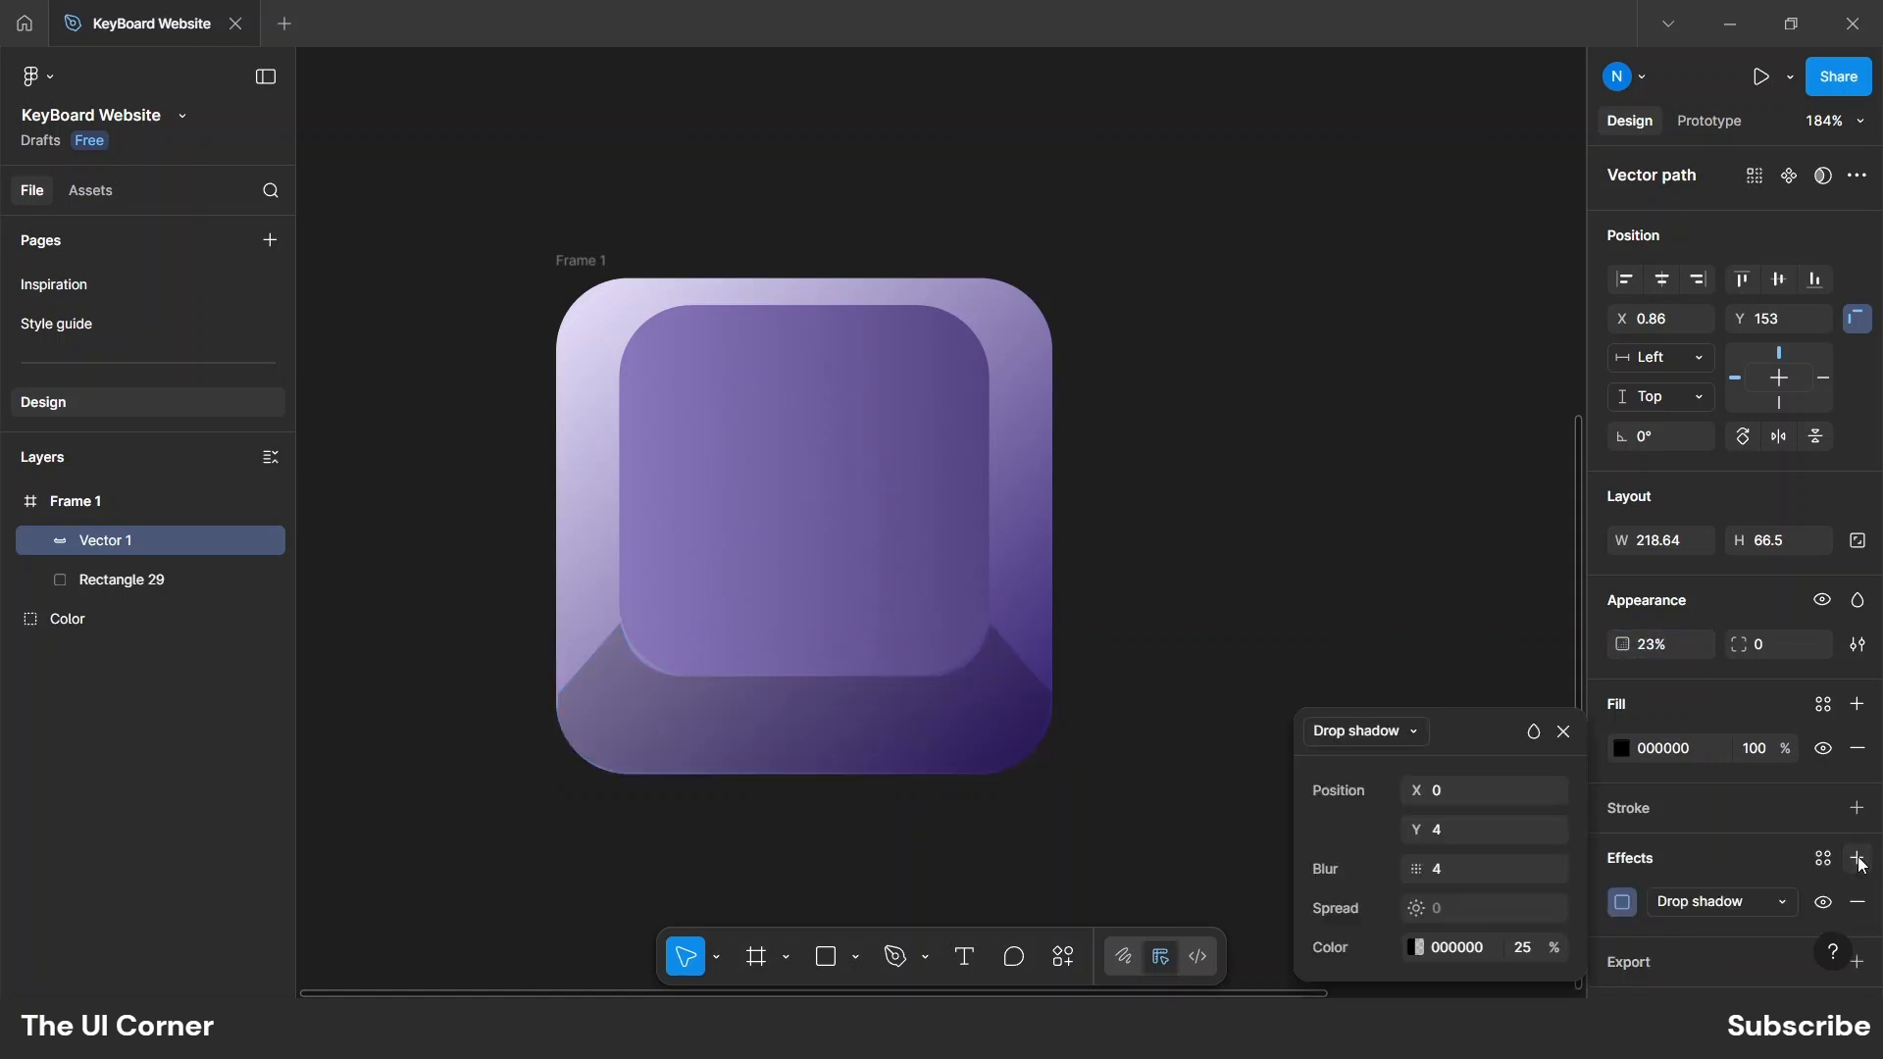
left_click(1398, 728)
left_click(1394, 759)
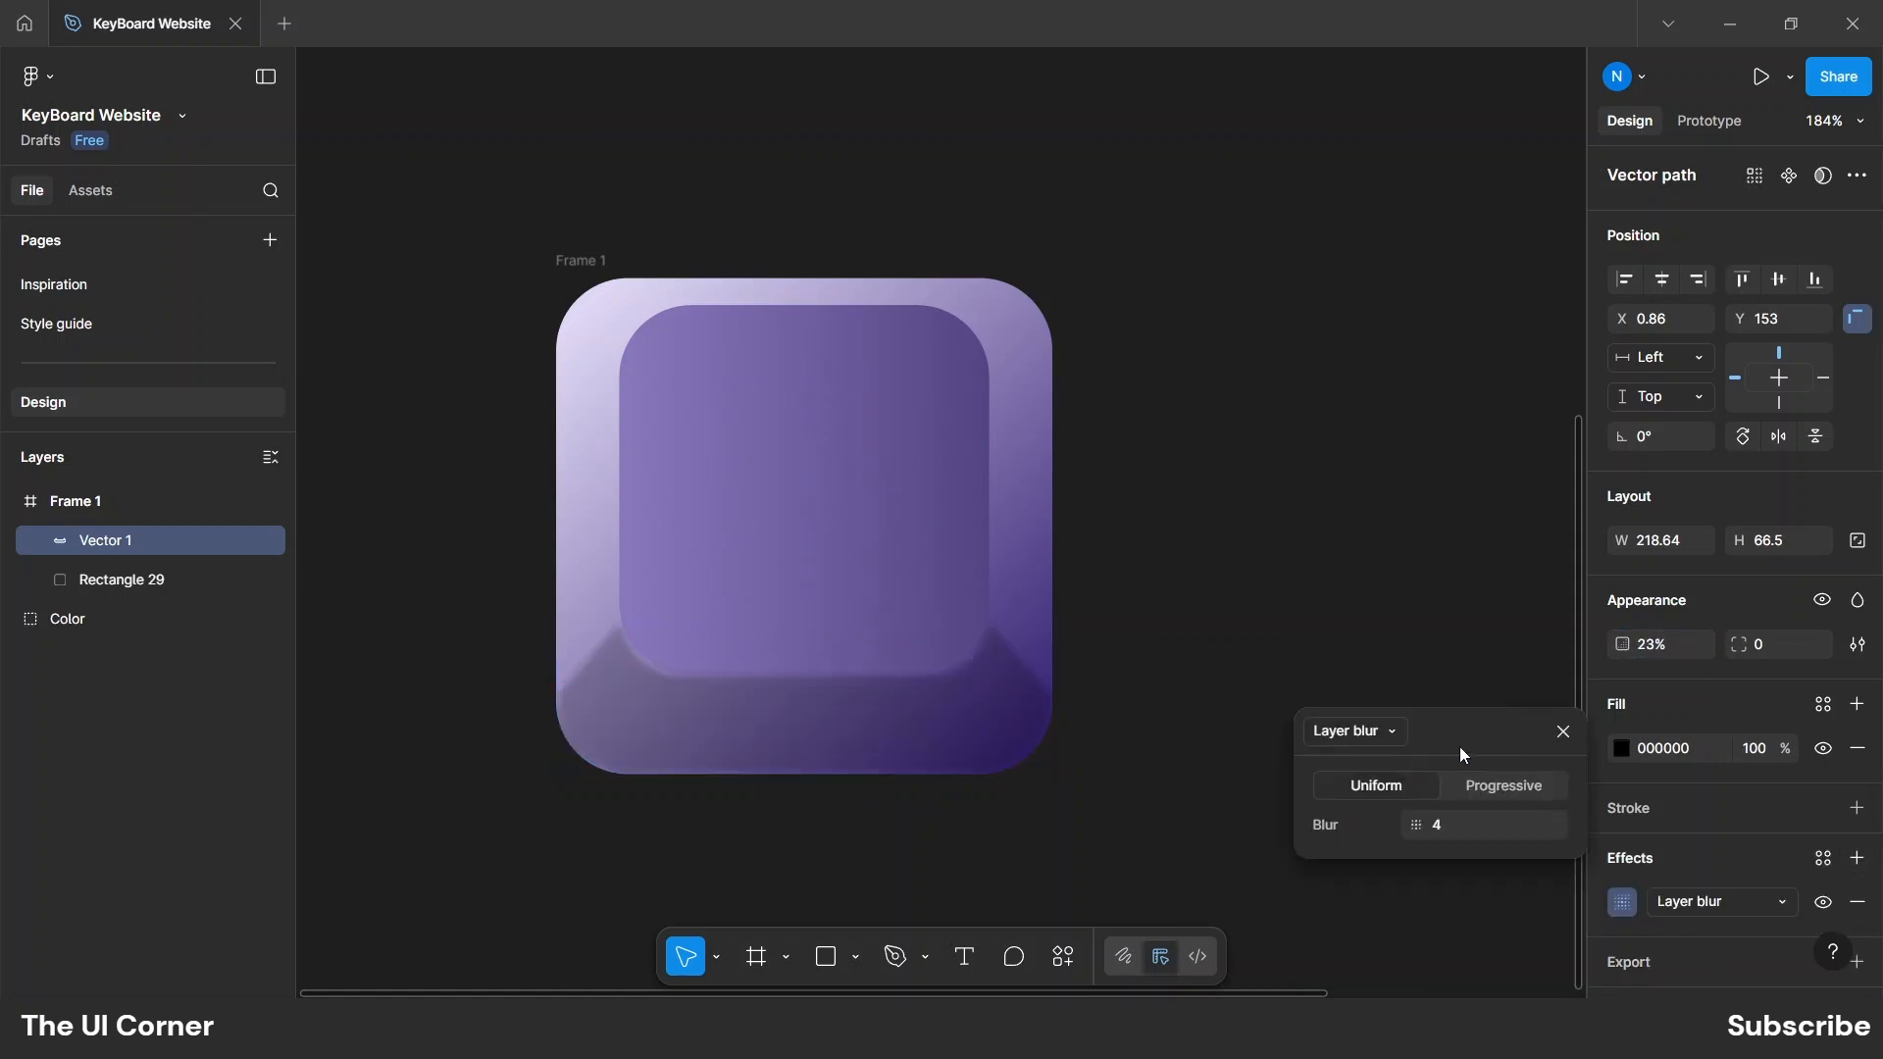
left_click_drag(1471, 745, 1467, 630)
left_click_drag(1409, 709, 1718, 750)
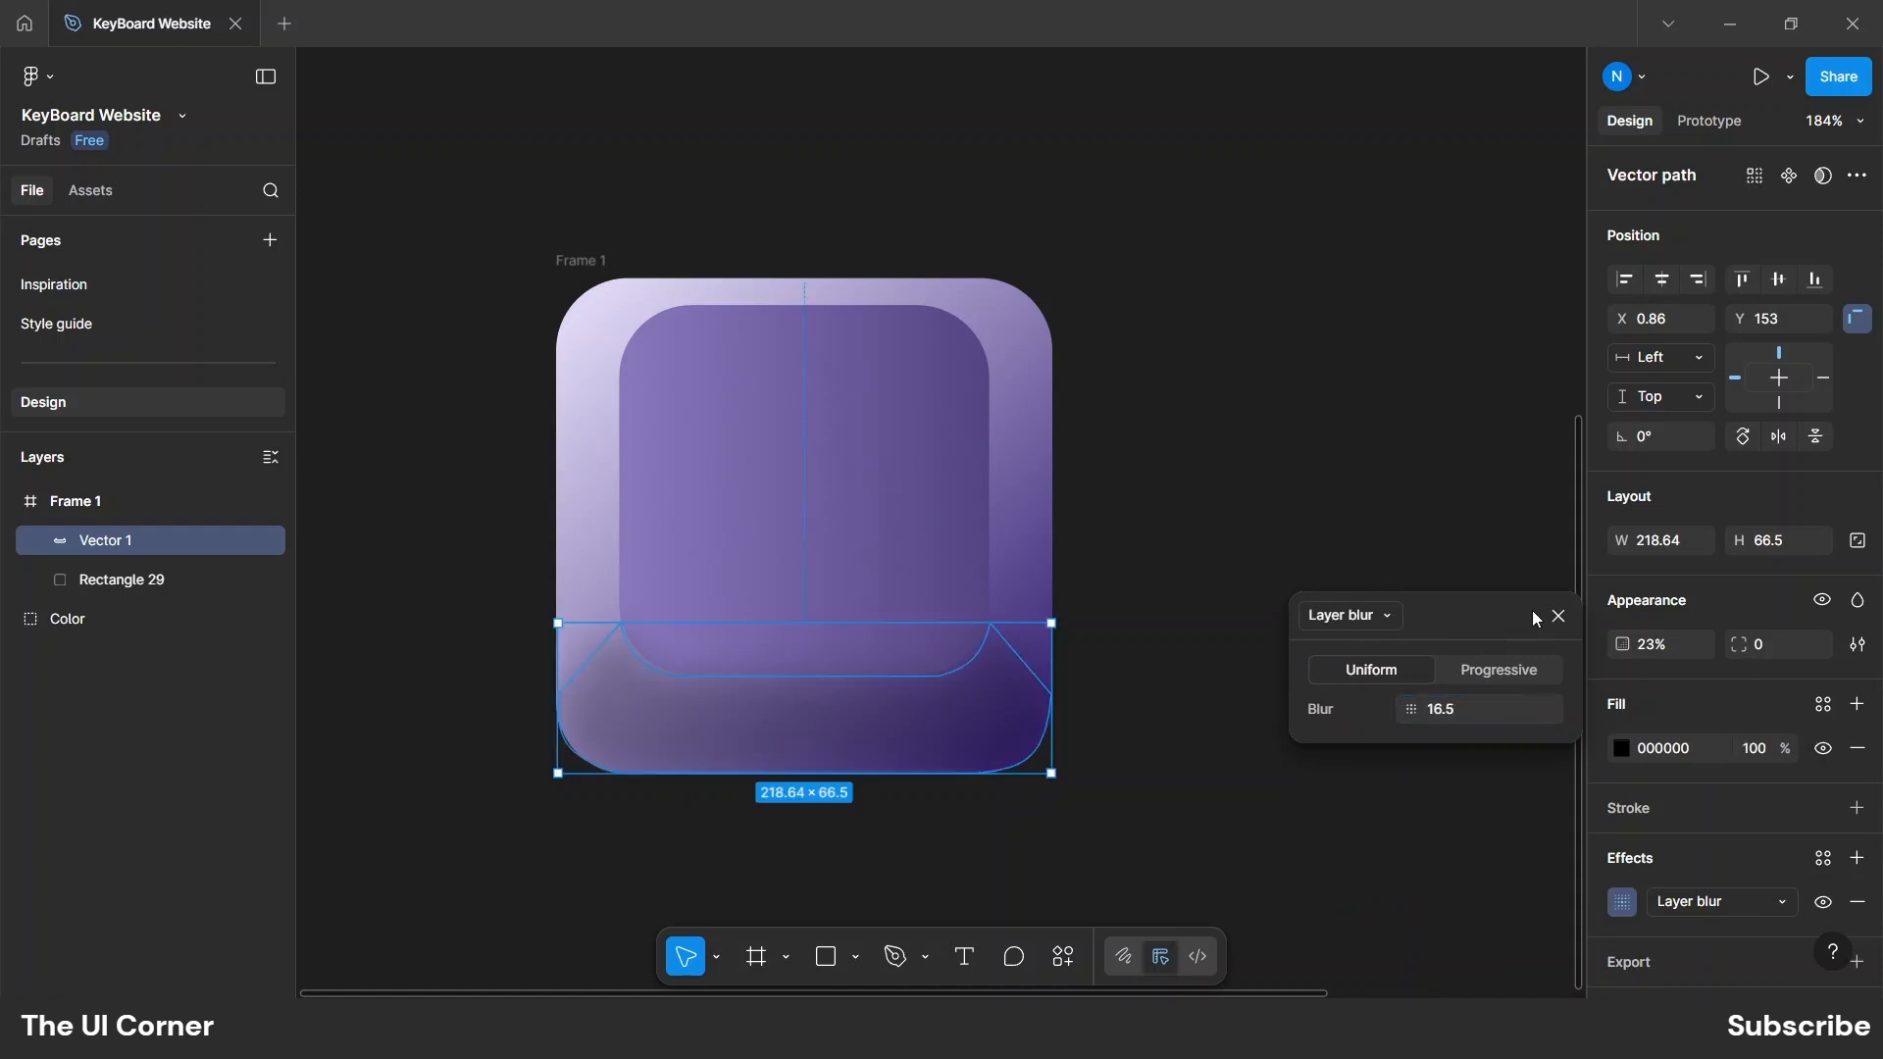
left_click(1558, 616)
Send the blurred bevel shape to the back, behind the inner rectangle, and deselect it.
right_click(869, 724)
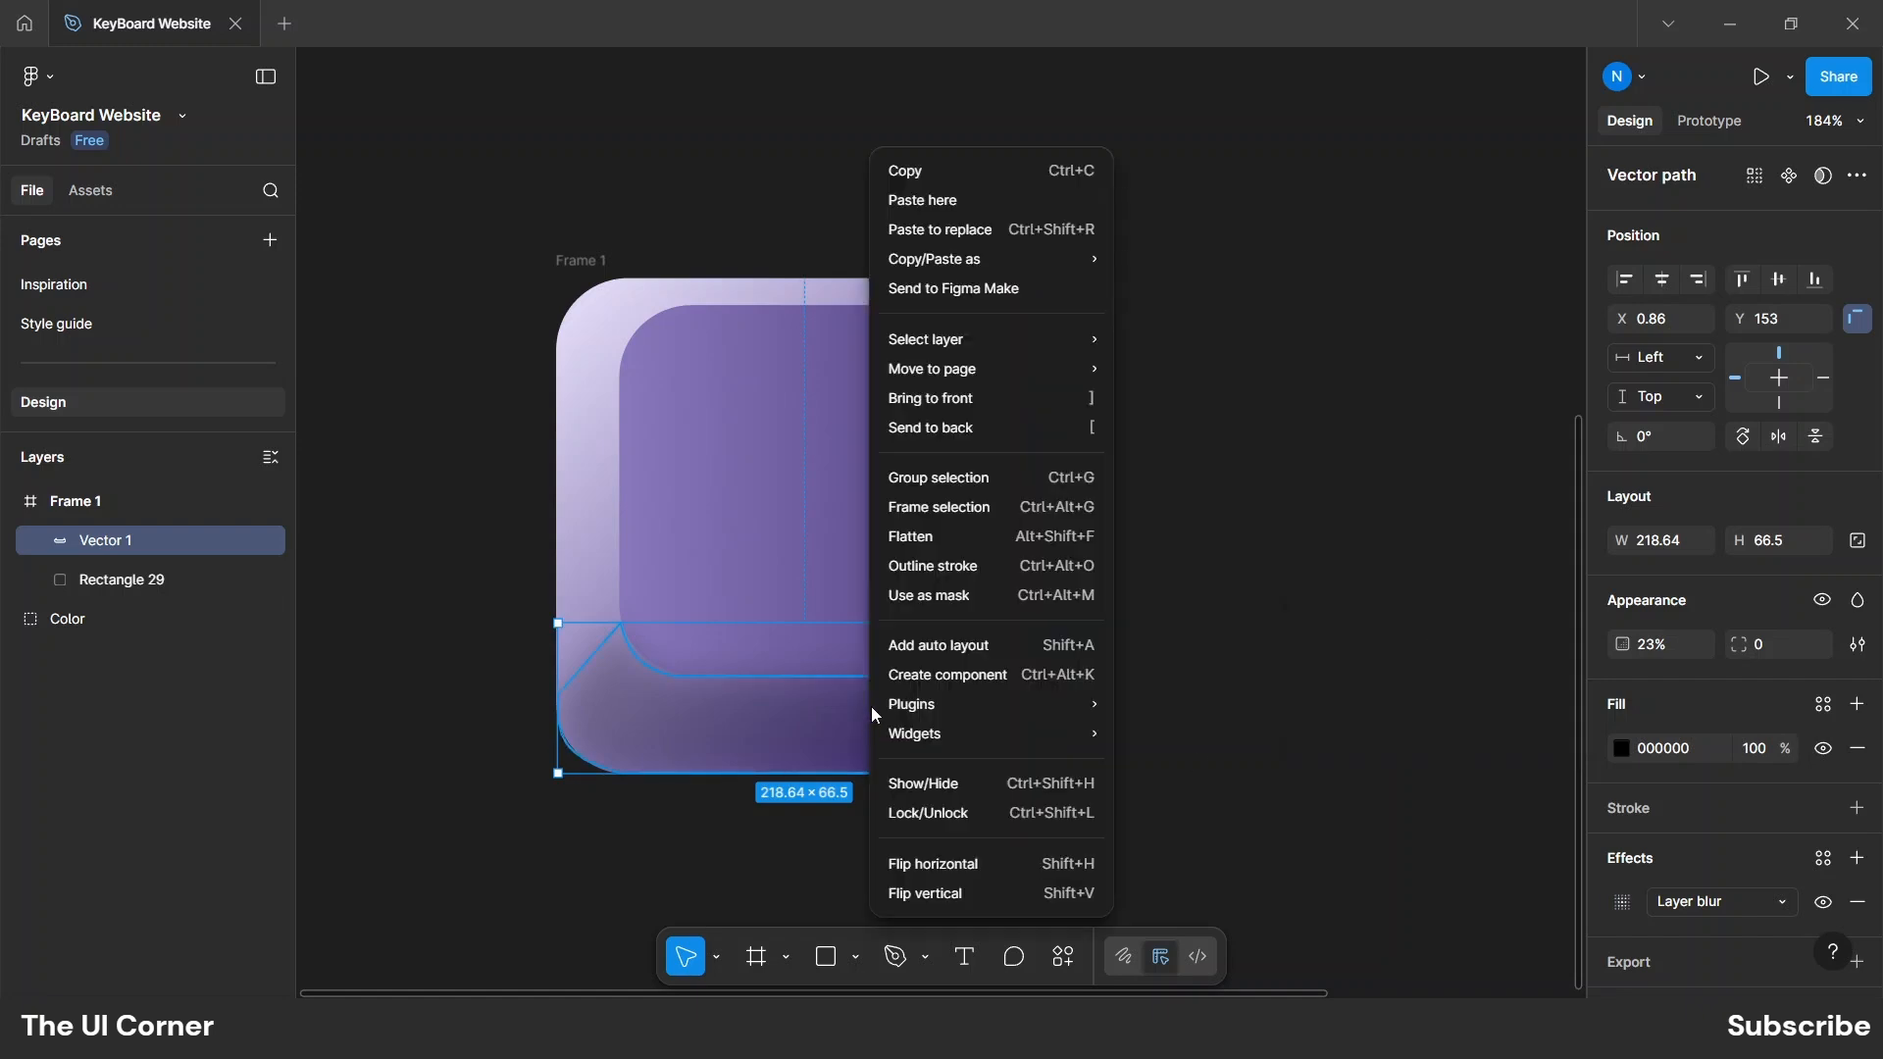
left_click(931, 428)
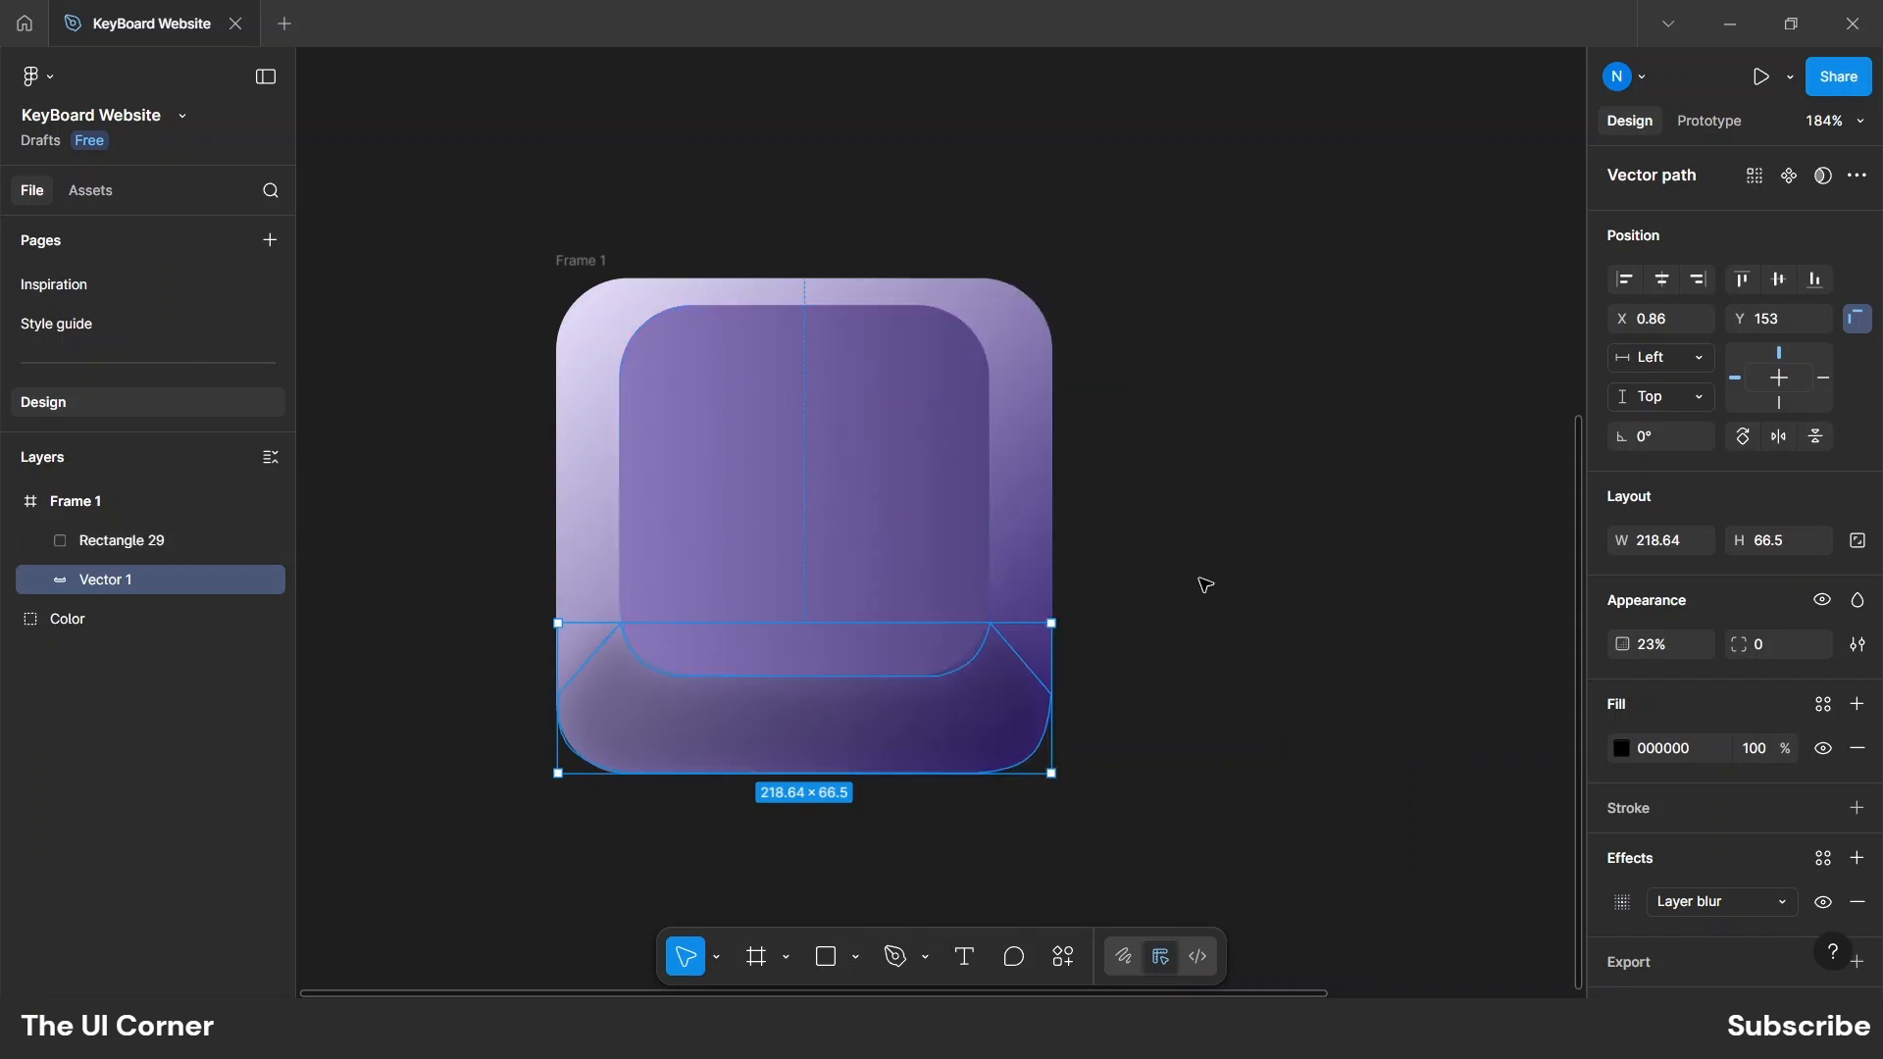
left_click(1198, 585)
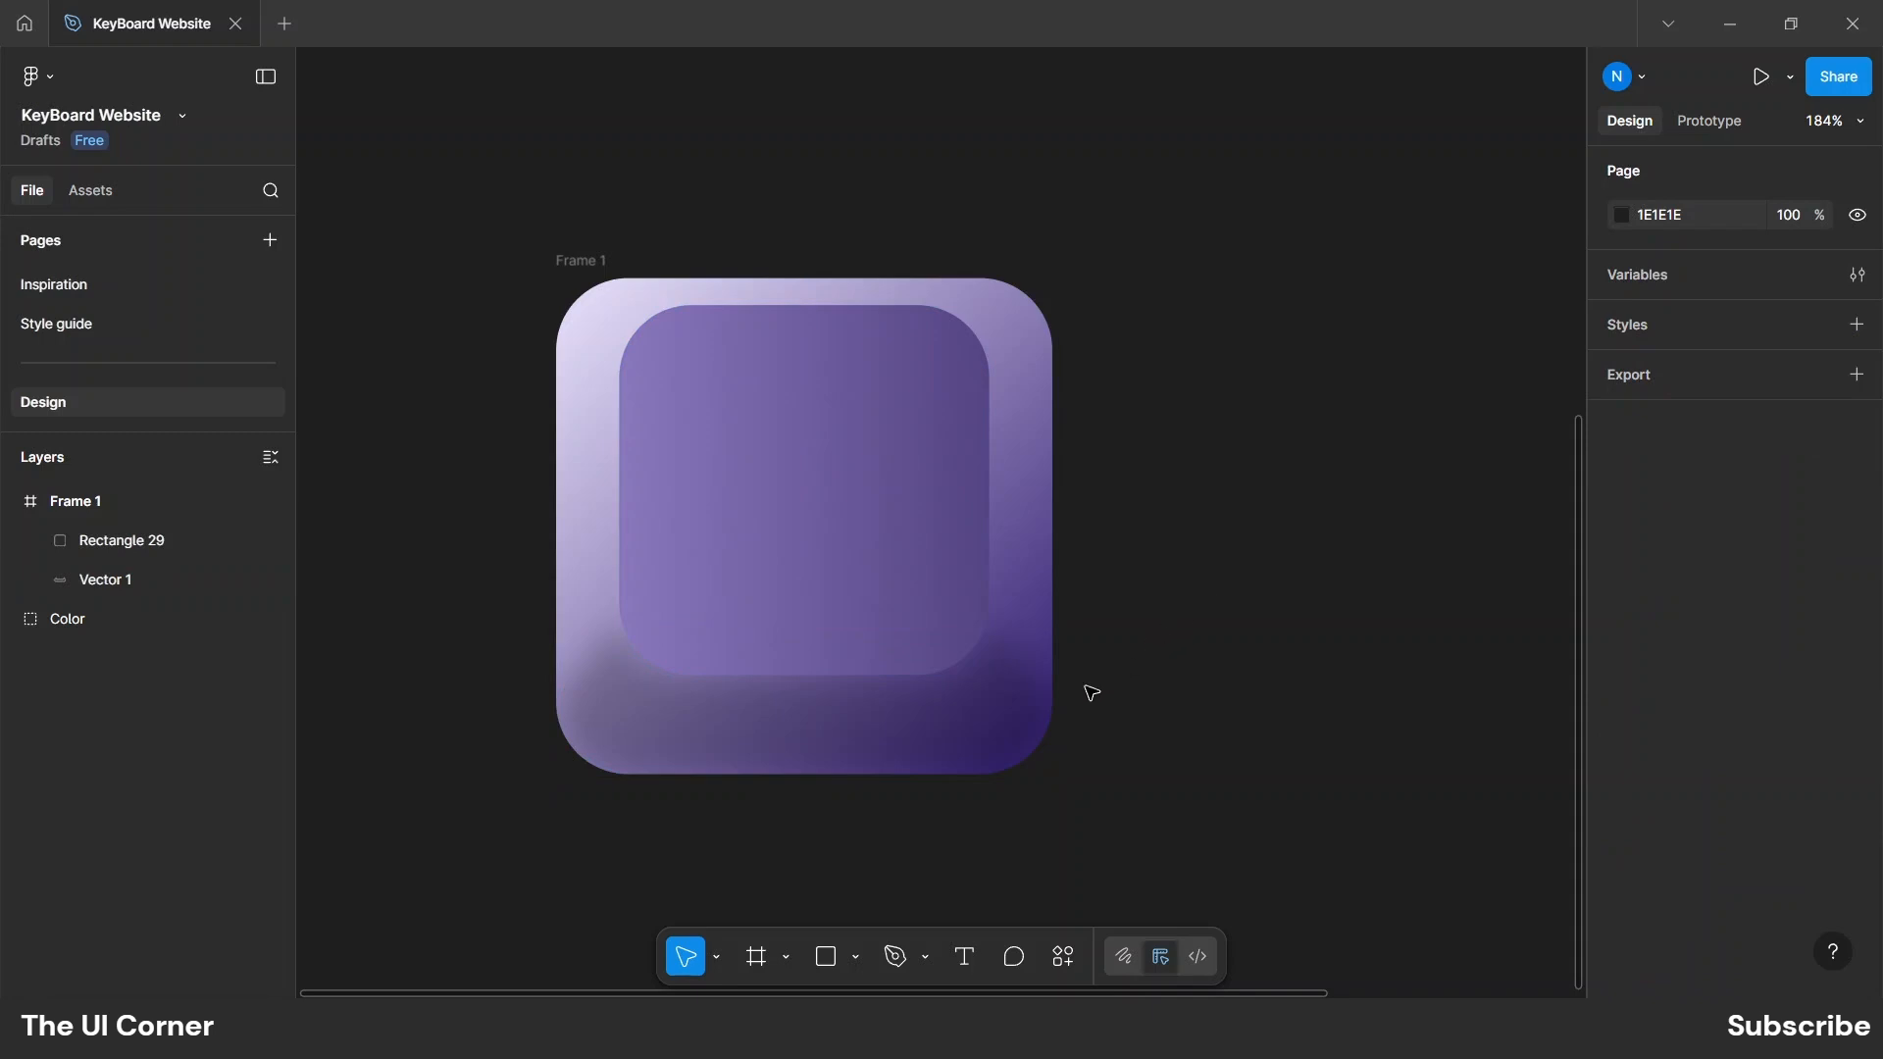
Lower the opacity of the blurred black bevel shape below the inner rectangle to 16%.
scroll(1129, 667, "up", 3)
left_click(1021, 798)
mouse_move(1633, 647)
left_mouse_down()
mouse_move(1590, 656)
mouse_move(1652, 648)
left_mouse_up()
Draw a closed Pen outline around the keycap's left bevel, between the frame's left edge and the inner rectangle.
left_click(894, 956)
scroll(711, 746, "up", 3)
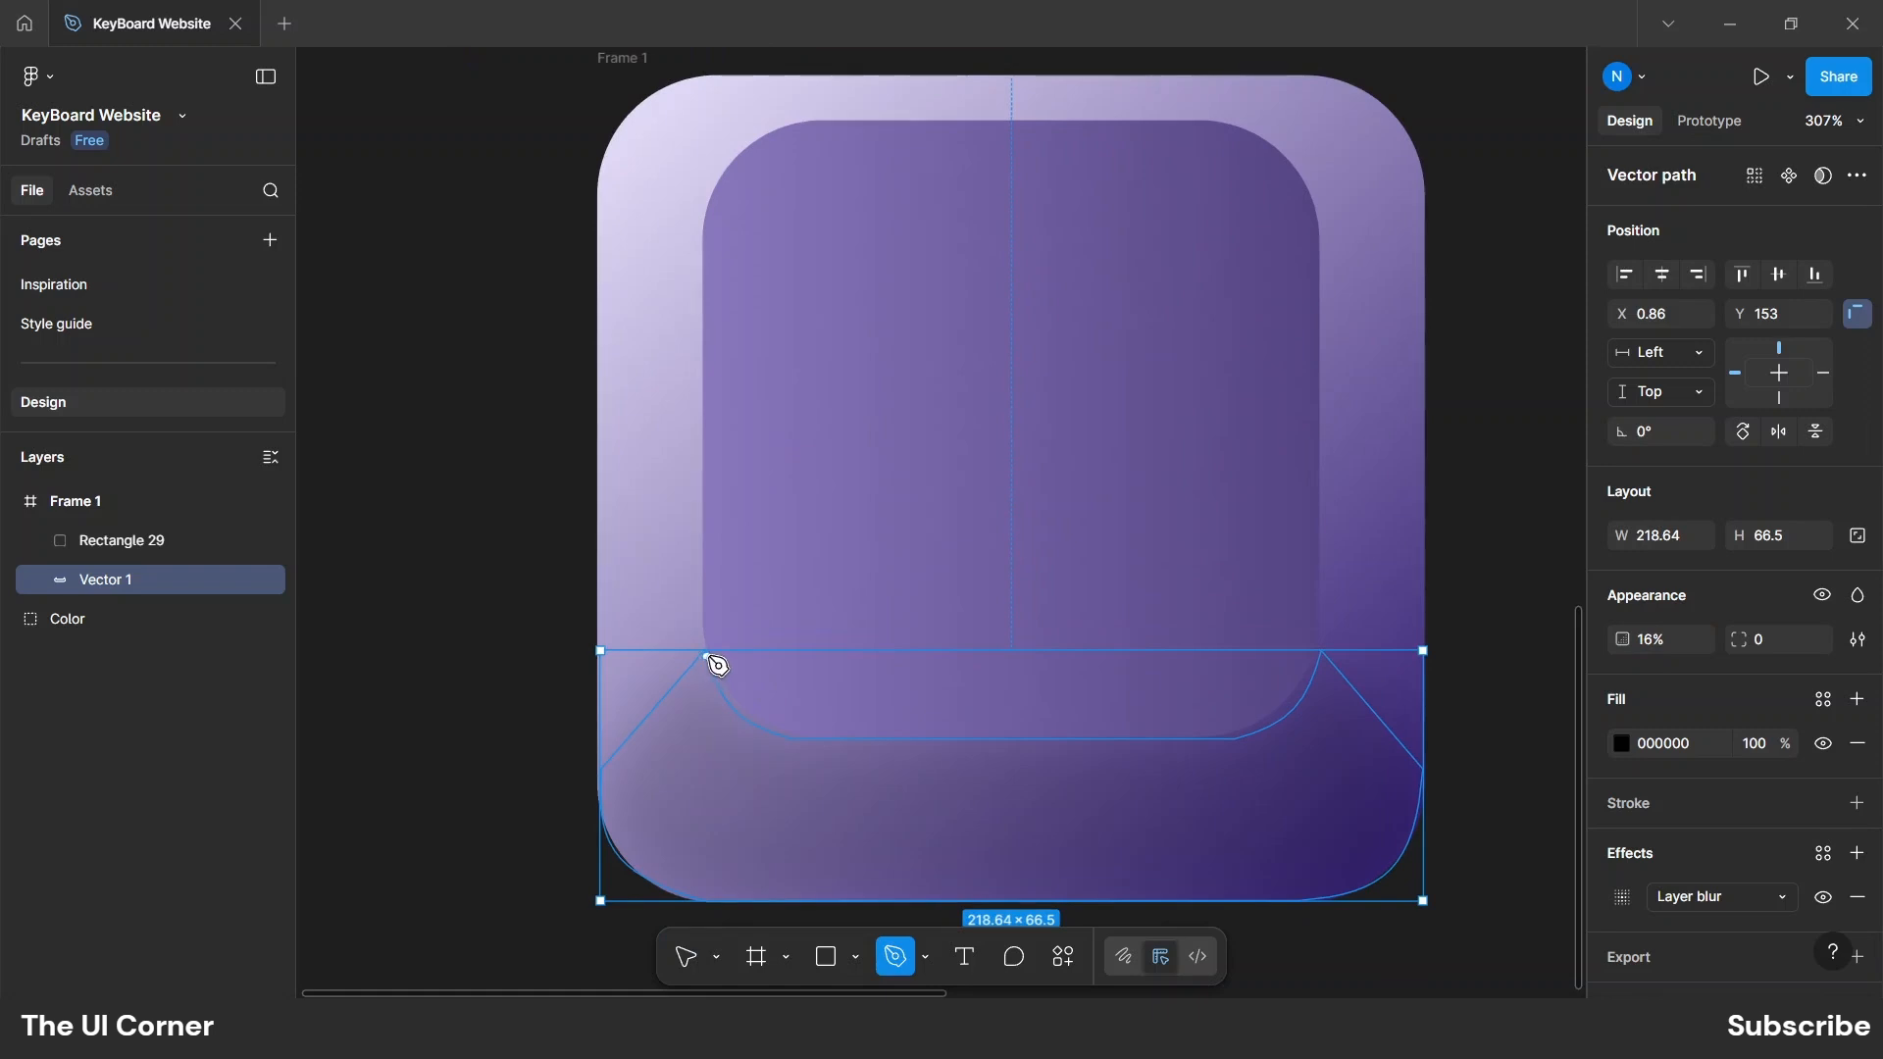
left_click(708, 653)
left_click(601, 761)
scroll(601, 761, "up", 3)
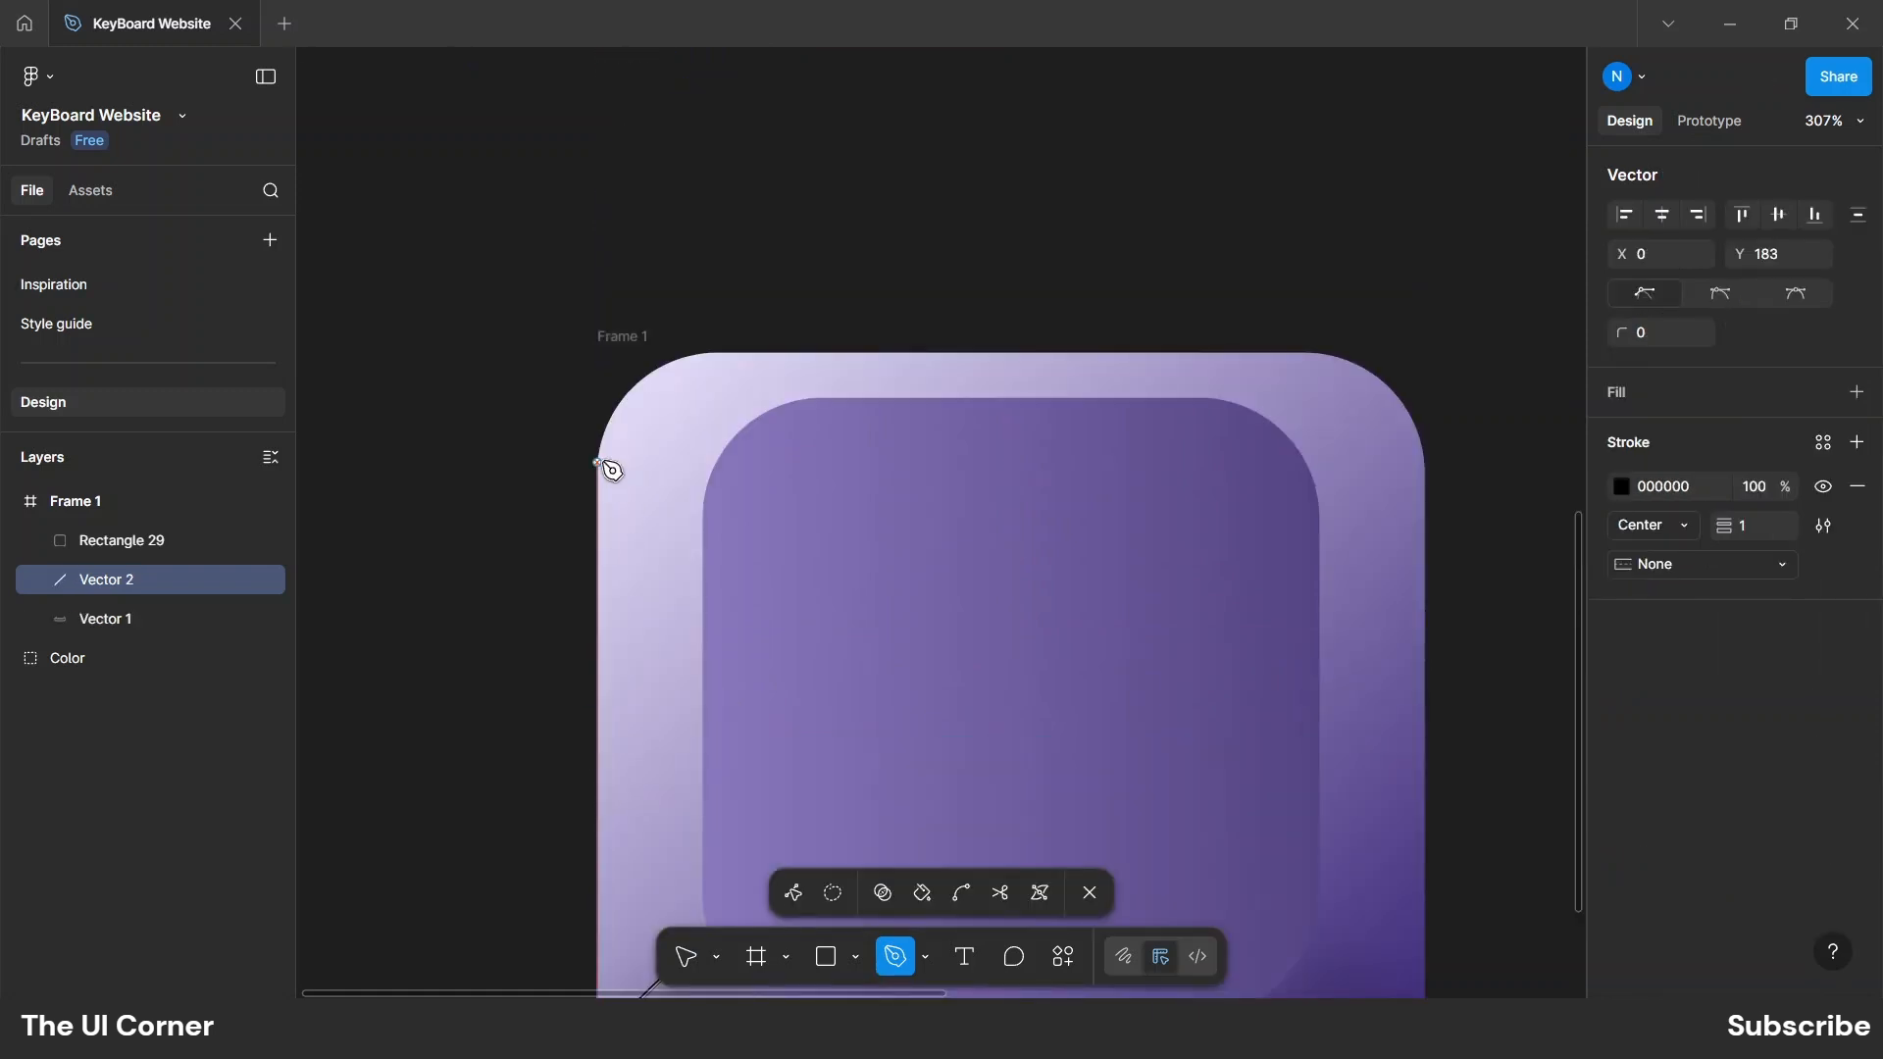
left_click(696, 355)
left_click(784, 402)
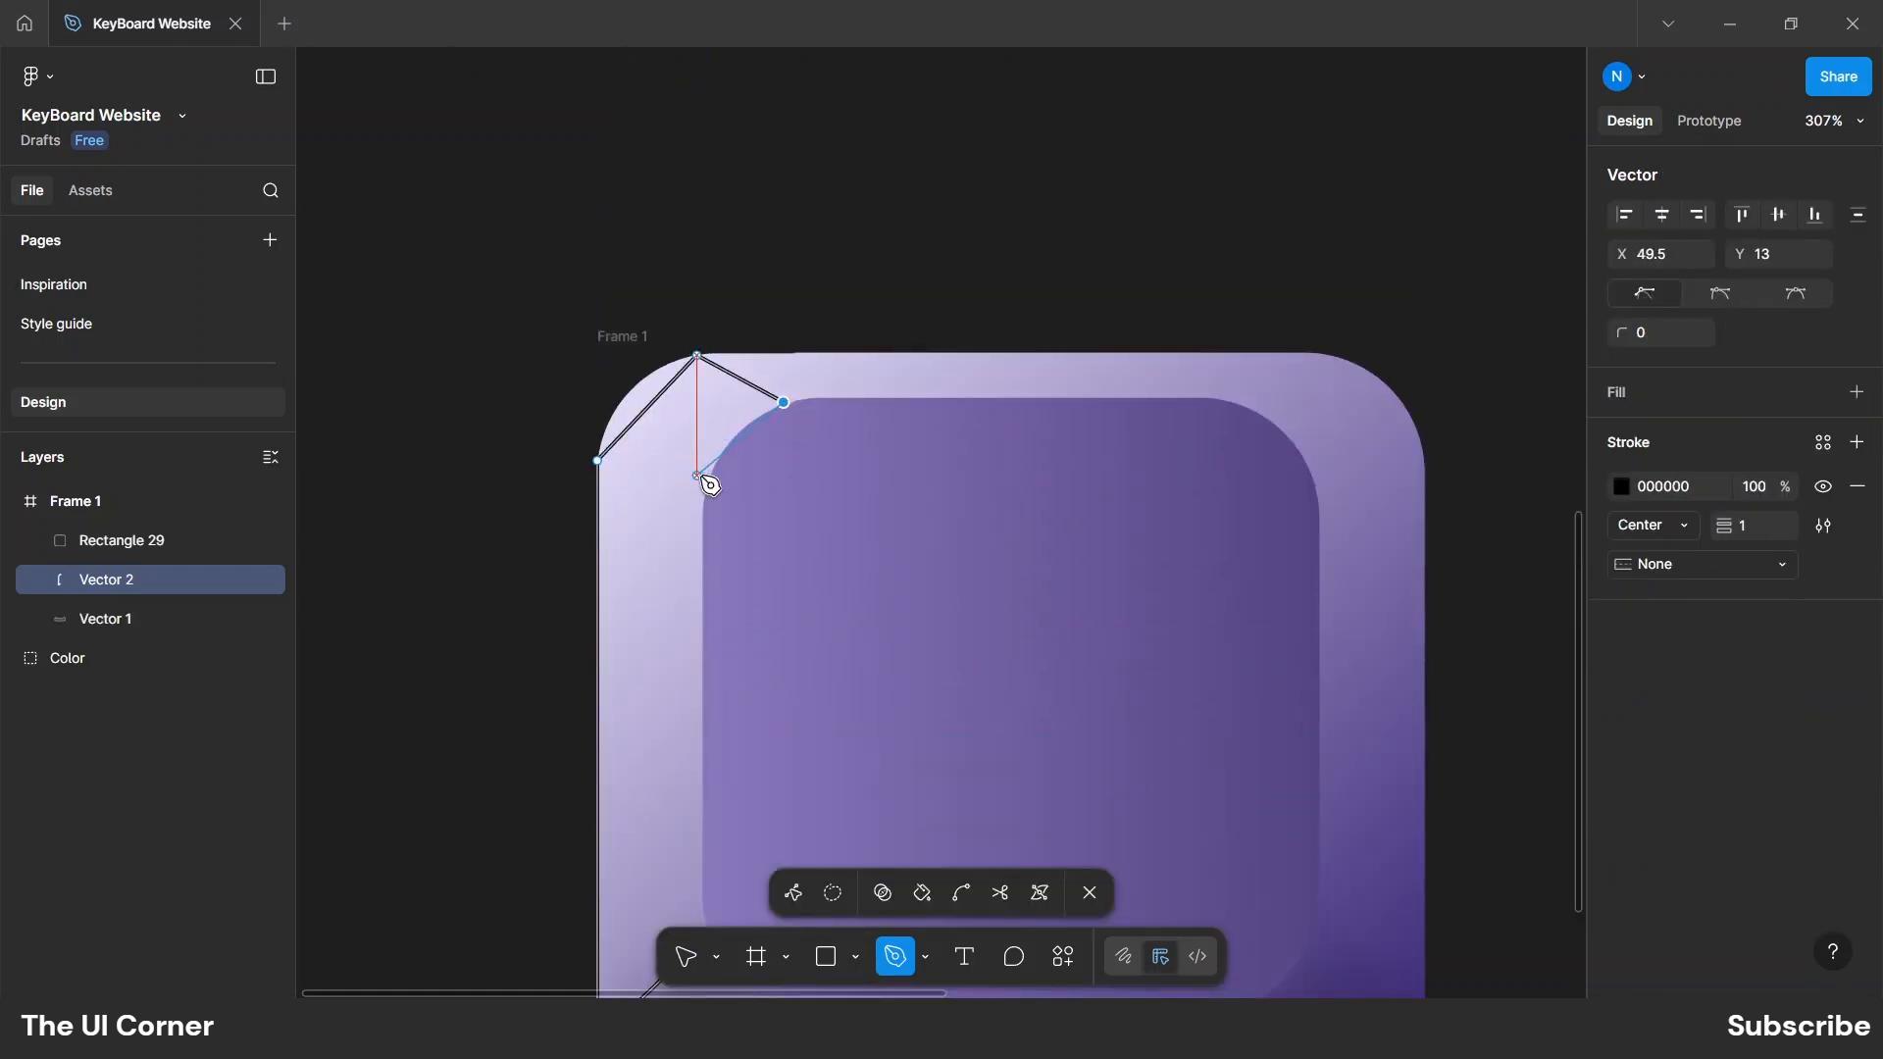
left_click(708, 517)
scroll(711, 588, "down", 3)
left_click(709, 674)
Bend the left bevel outline's two upper corner segments to follow the rounded corners of the inner rectangle and frame.
scroll(723, 673, "up", 1)
key("ctrl")
left_click_drag(741, 225, 728, 212)
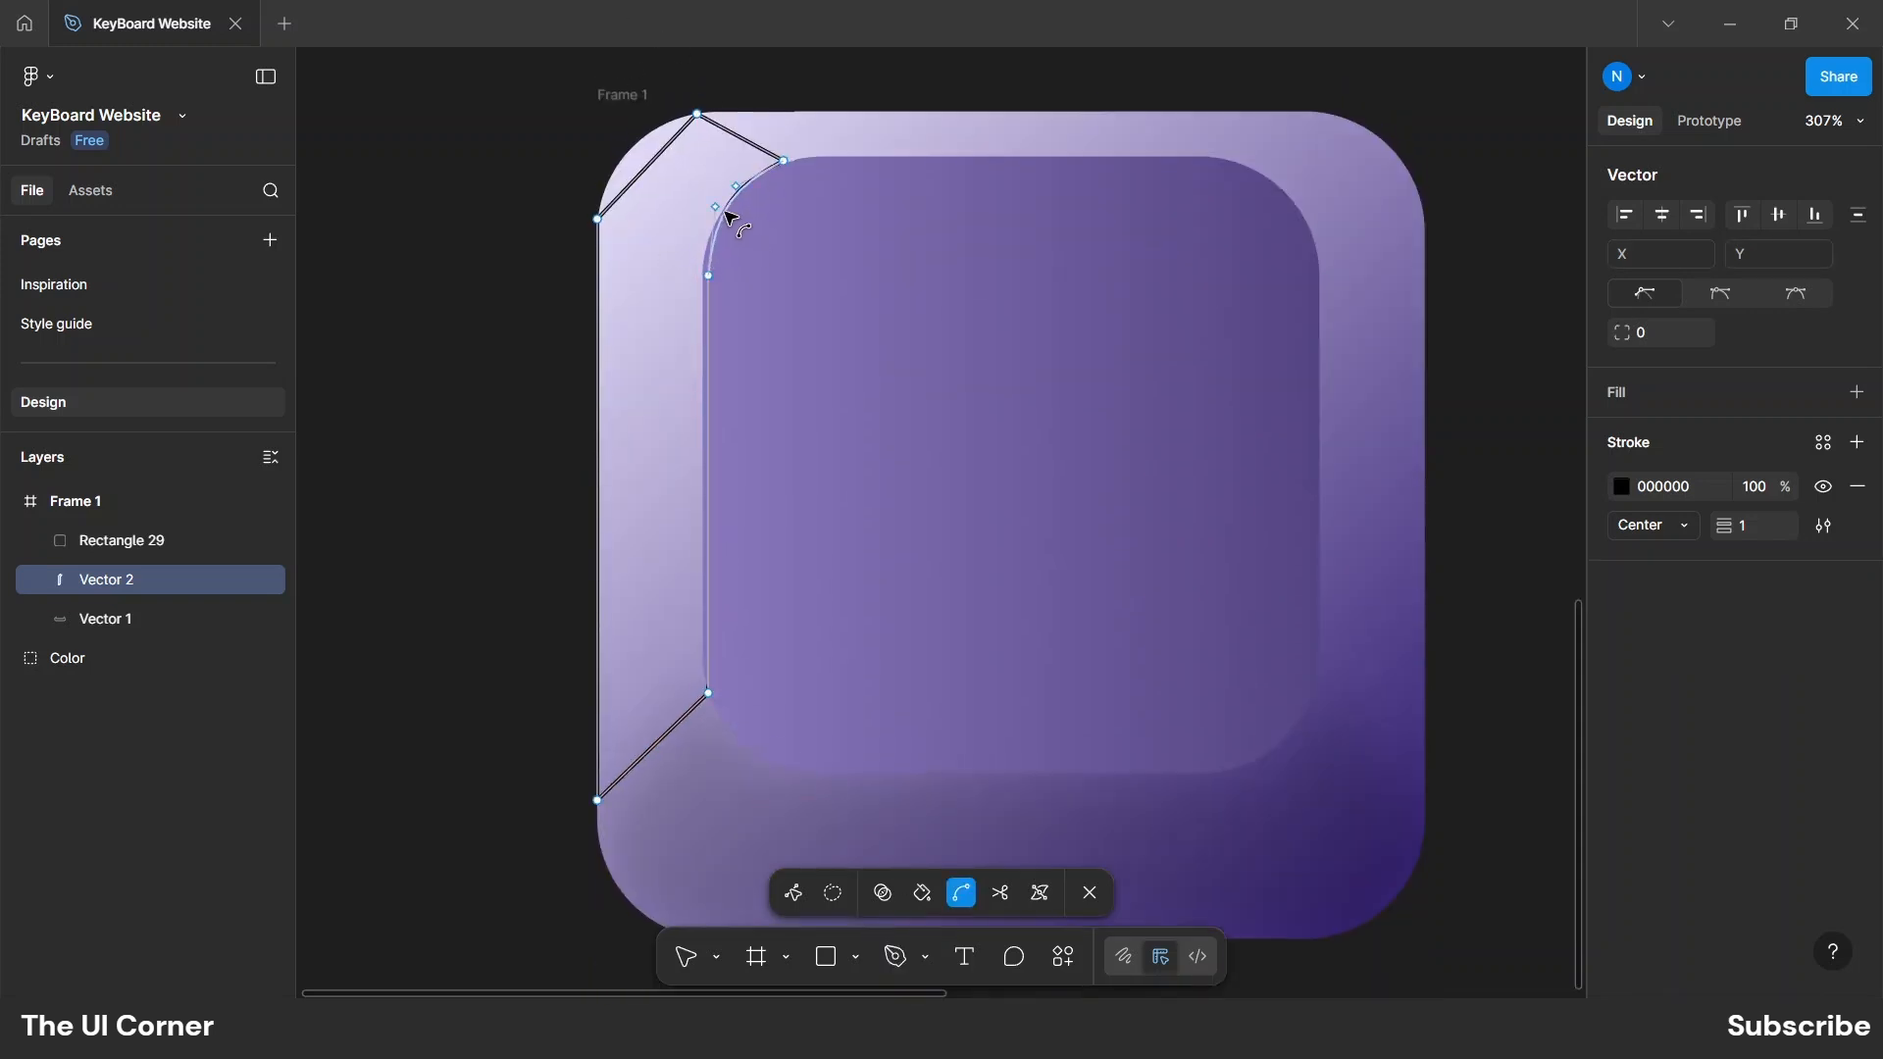
left_click_drag(650, 164, 624, 137)
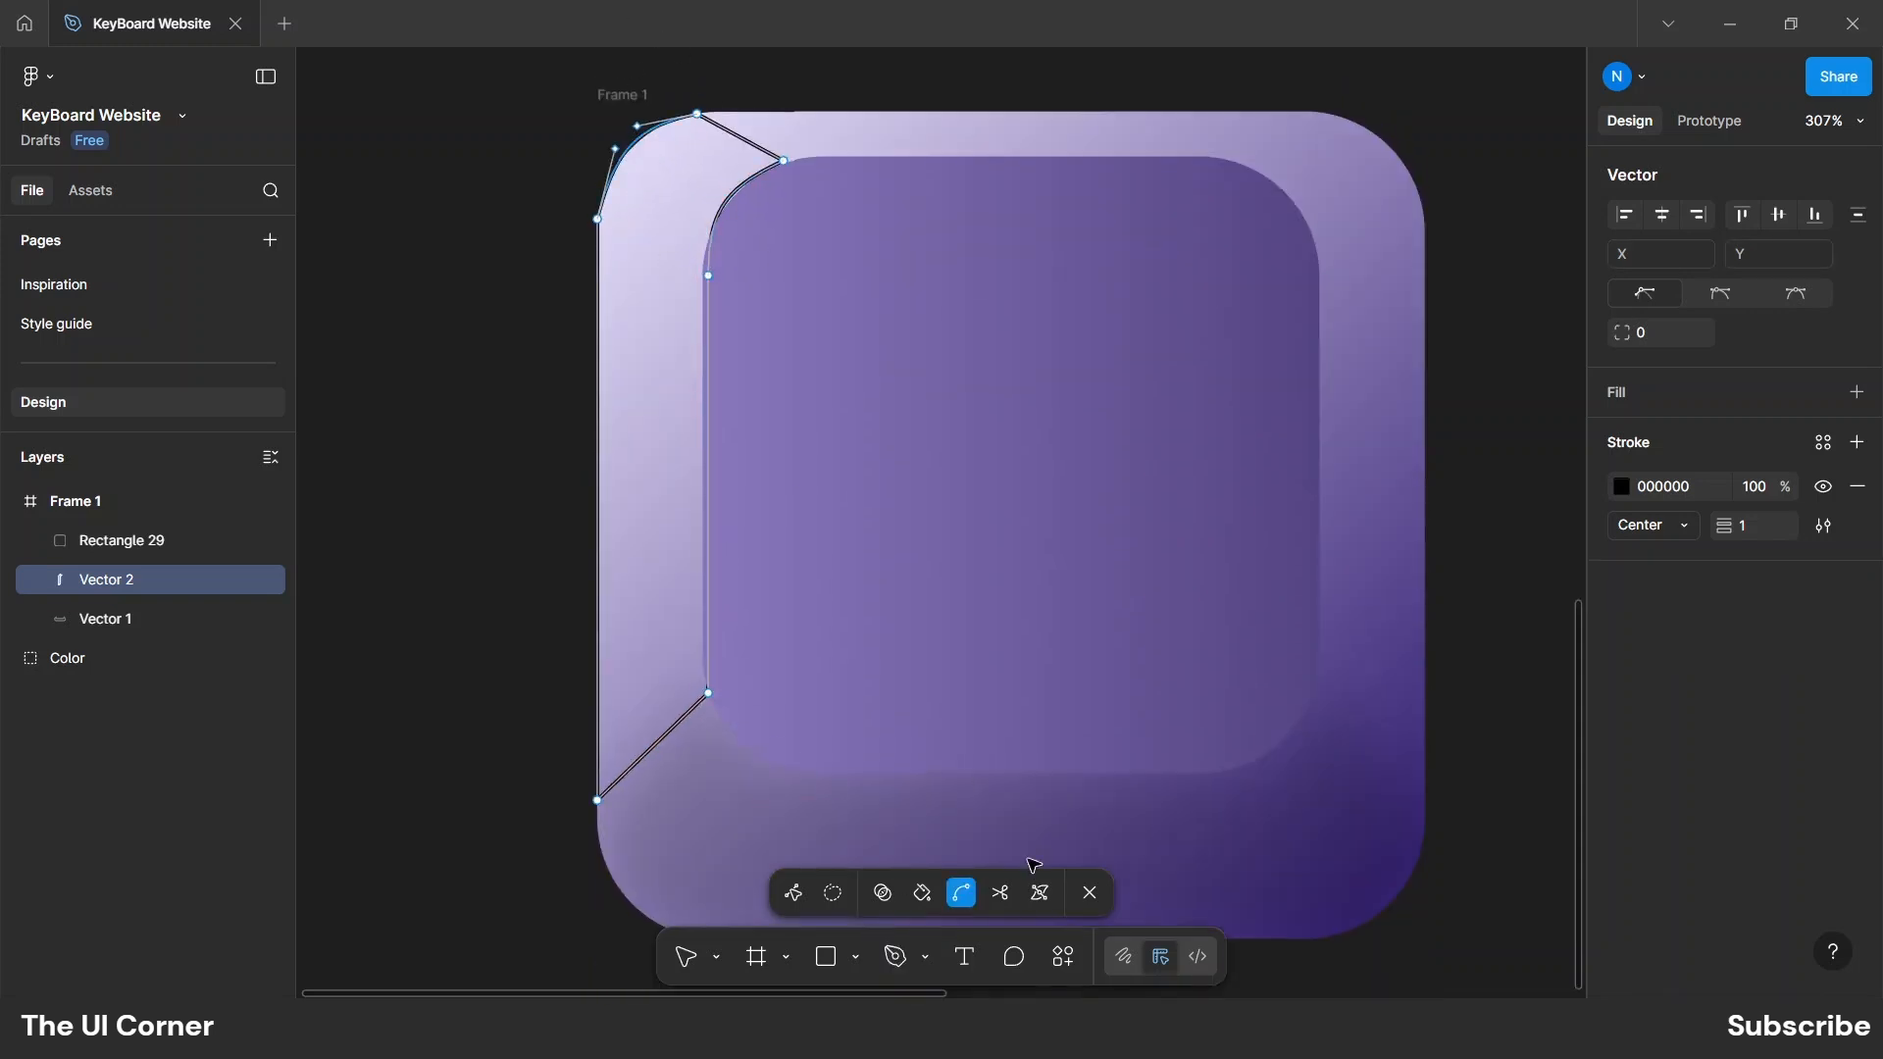
Fill the left bevel shape with white (FFFFFF) and remove its stroke.
left_click(927, 895)
left_click(664, 630)
left_click(1089, 893)
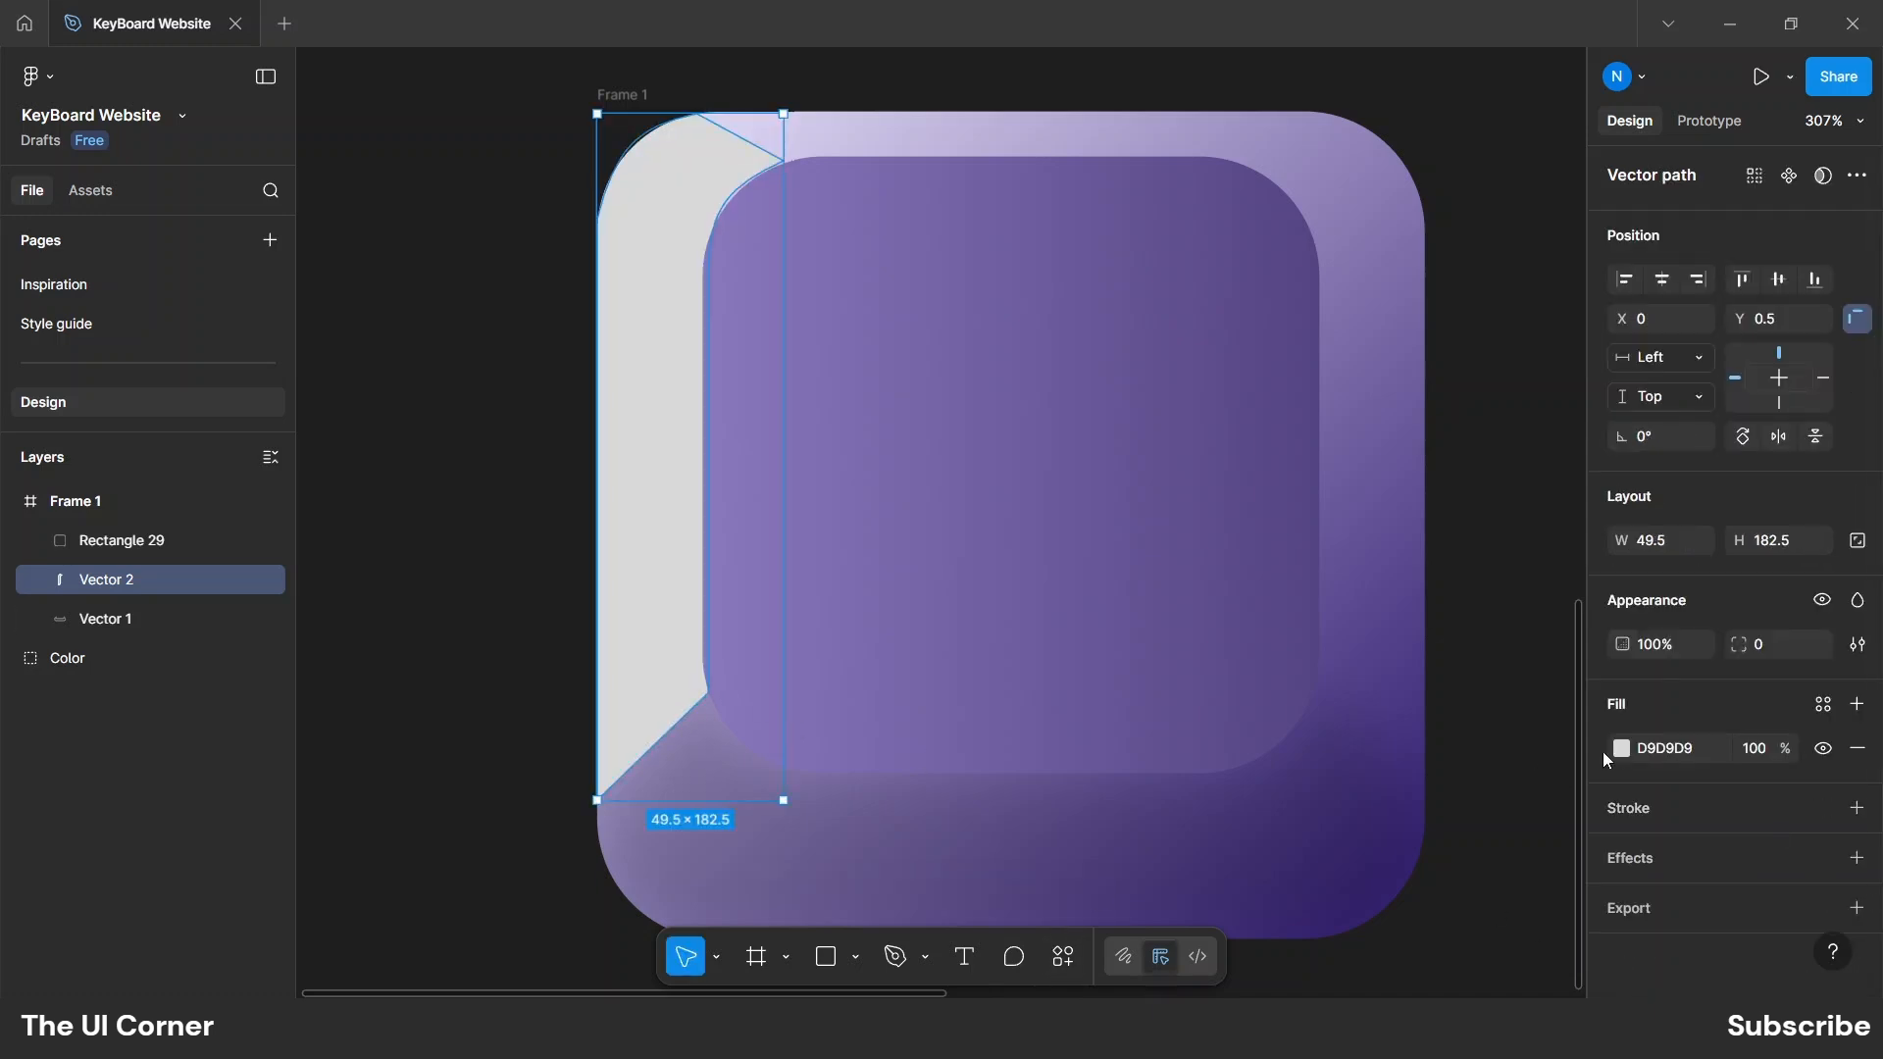
left_click(1621, 748)
left_click(1314, 472)
left_click(1564, 339)
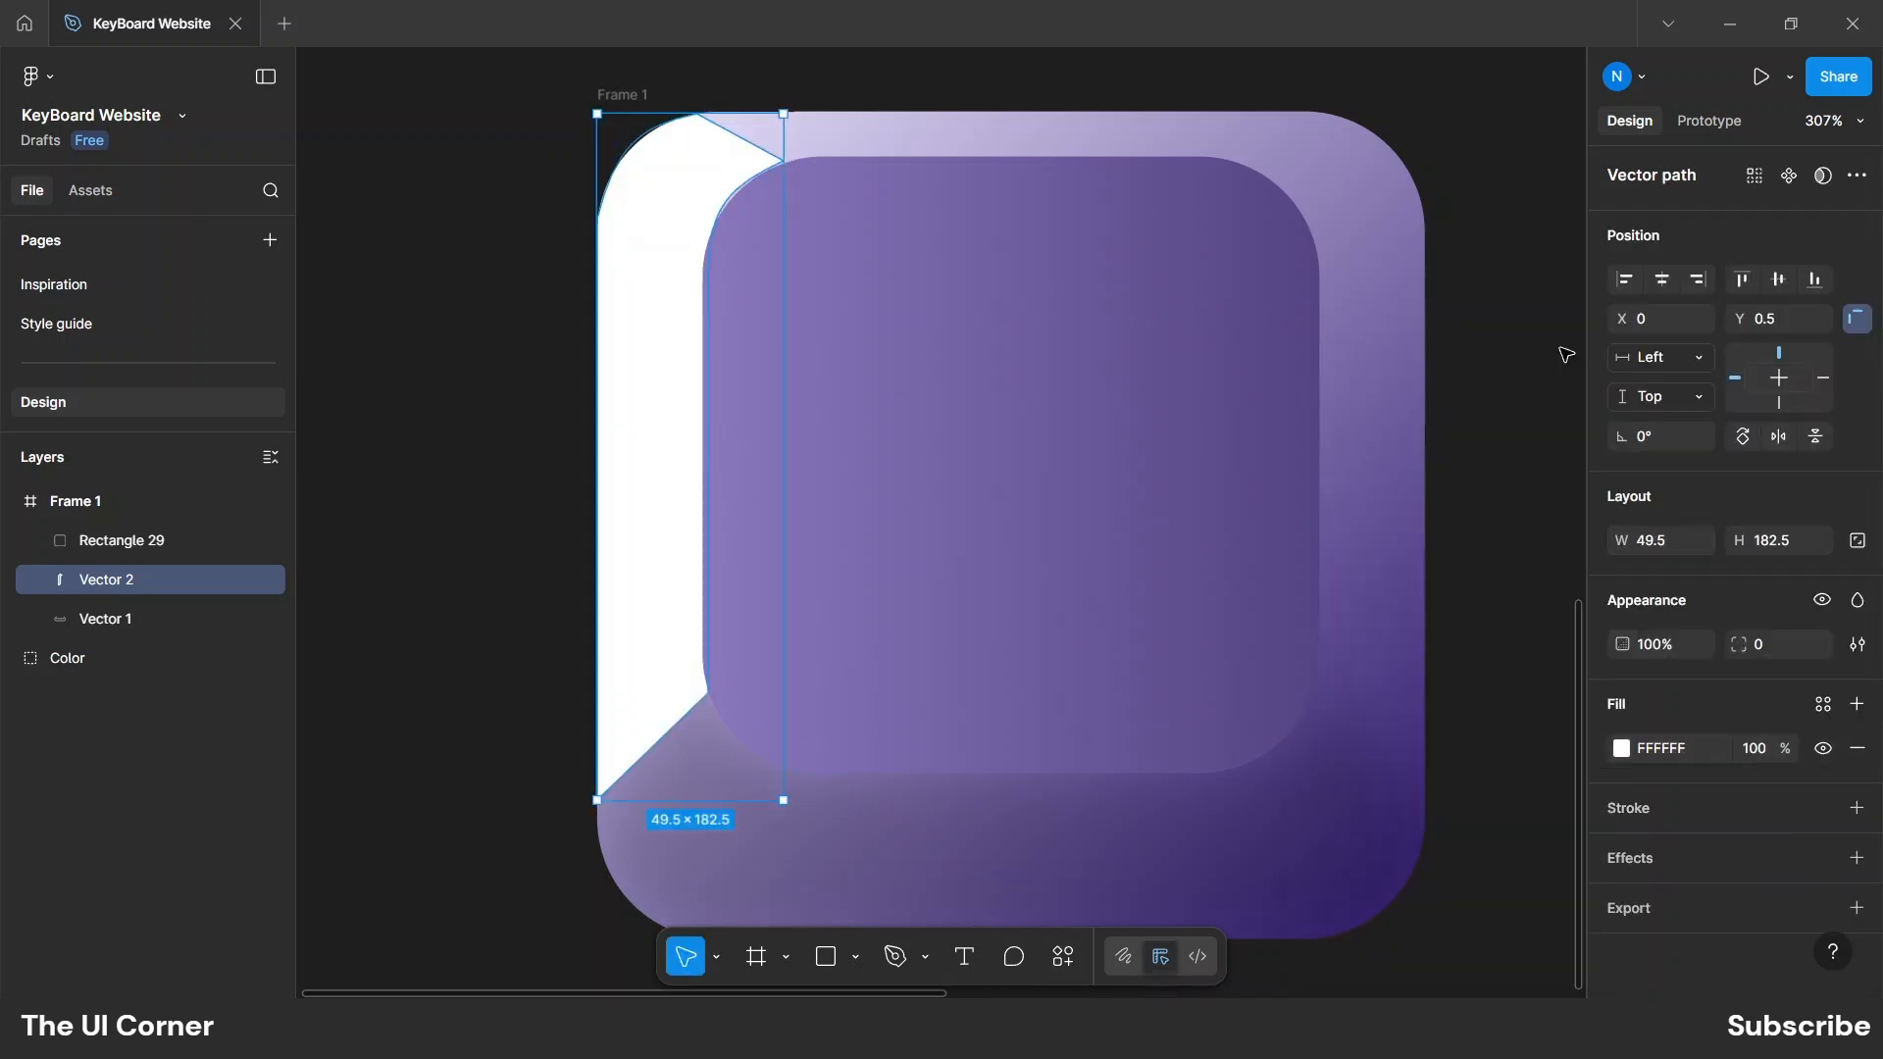
Lower the left bevel shape's opacity to 33% and apply a uniform layer blur of 18.1.
left_click_drag(1623, 644, 1418, 649)
left_click(1856, 858)
left_click(1340, 731)
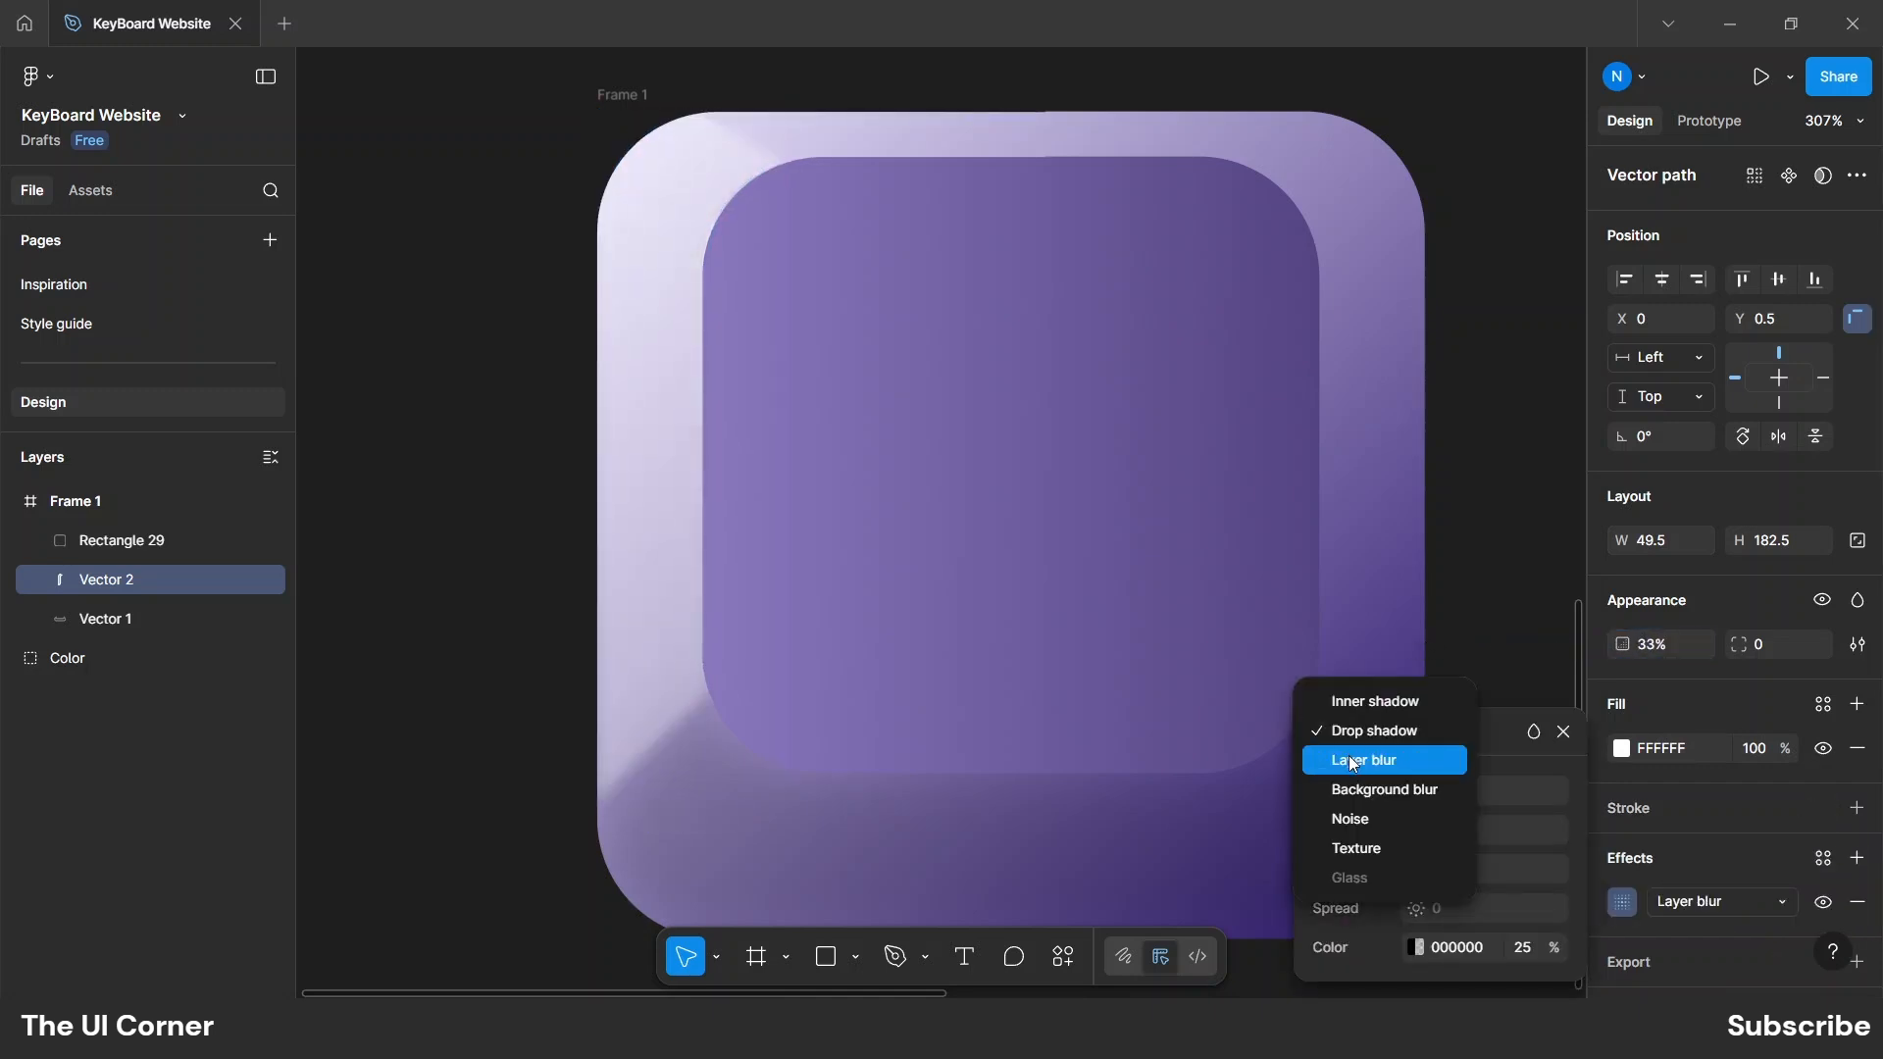
left_click(1354, 762)
left_click_drag(1415, 825, 1761, 847)
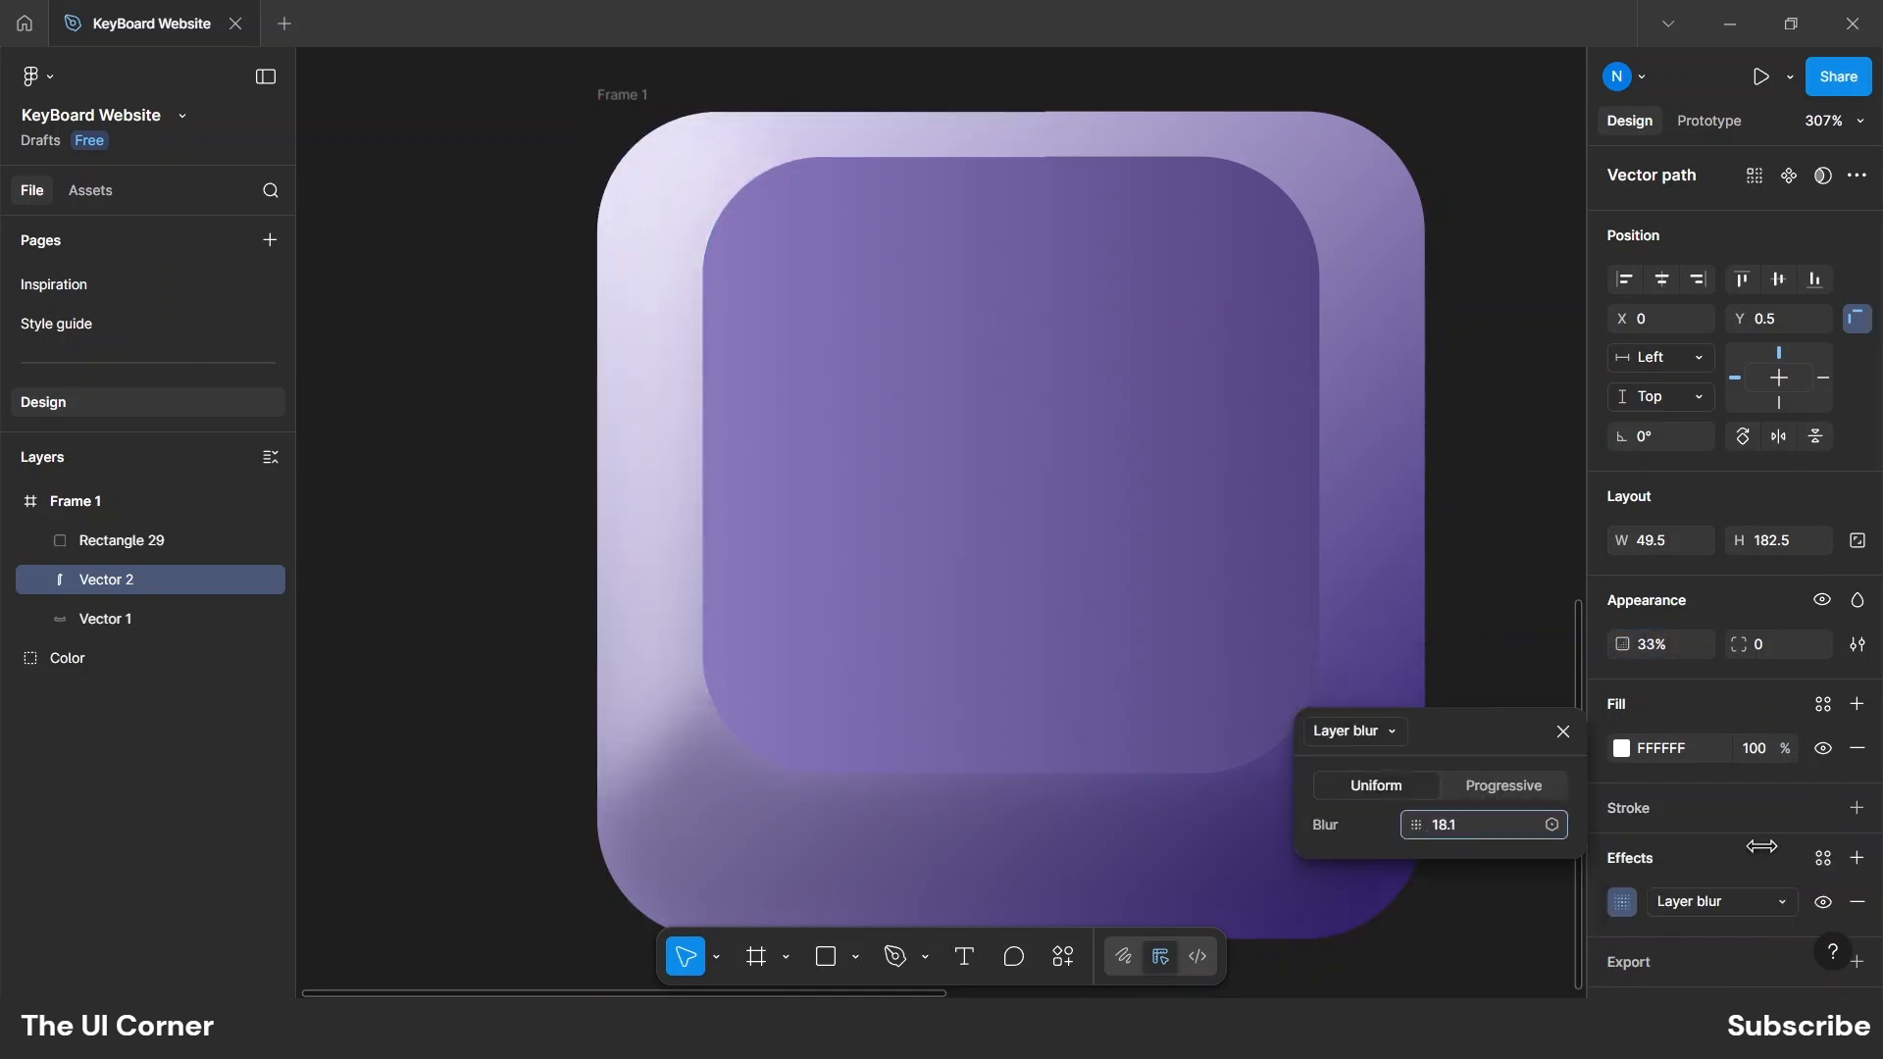
Send the blurred left bevel shape to the back and deselect it.
left_click(513, 698)
right_click(652, 557)
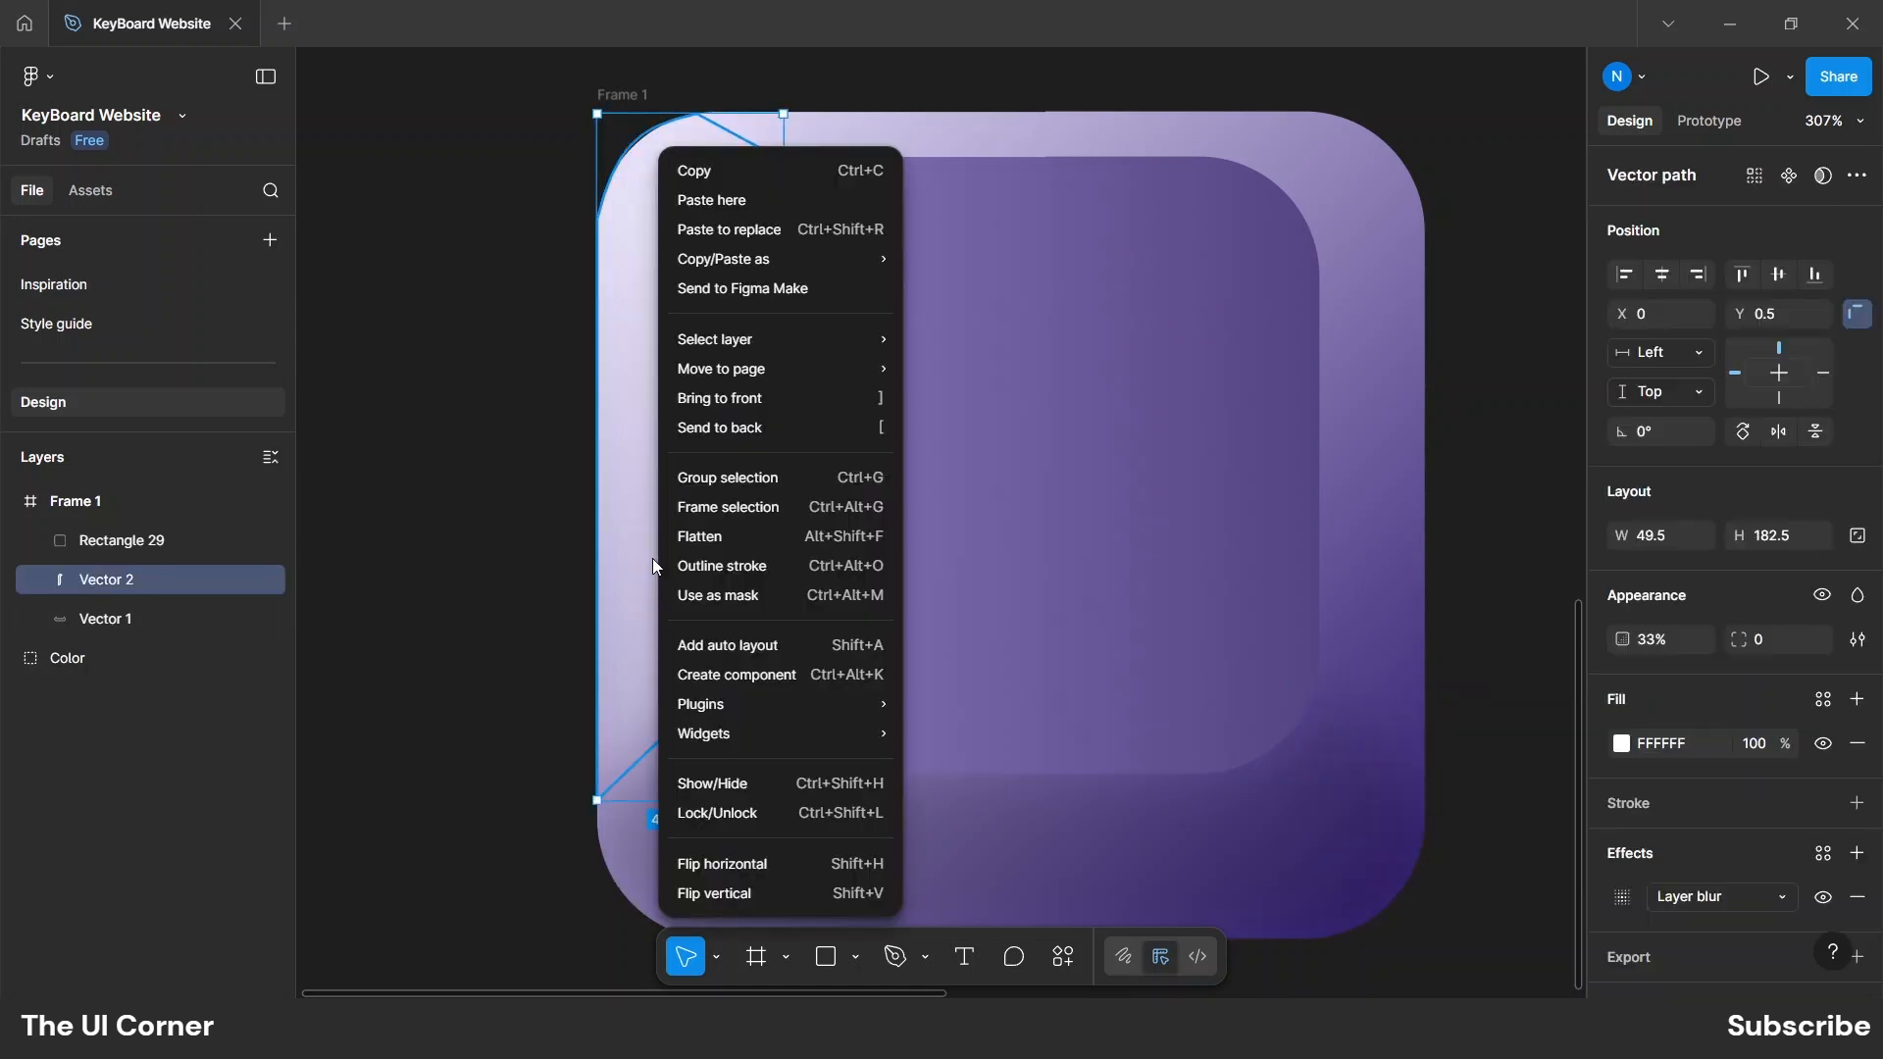
left_click(691, 429)
left_click(491, 525)
Add the letter "A" as text on the keycap and centre it on the inner rectangle.
scroll(492, 524, "down", 5)
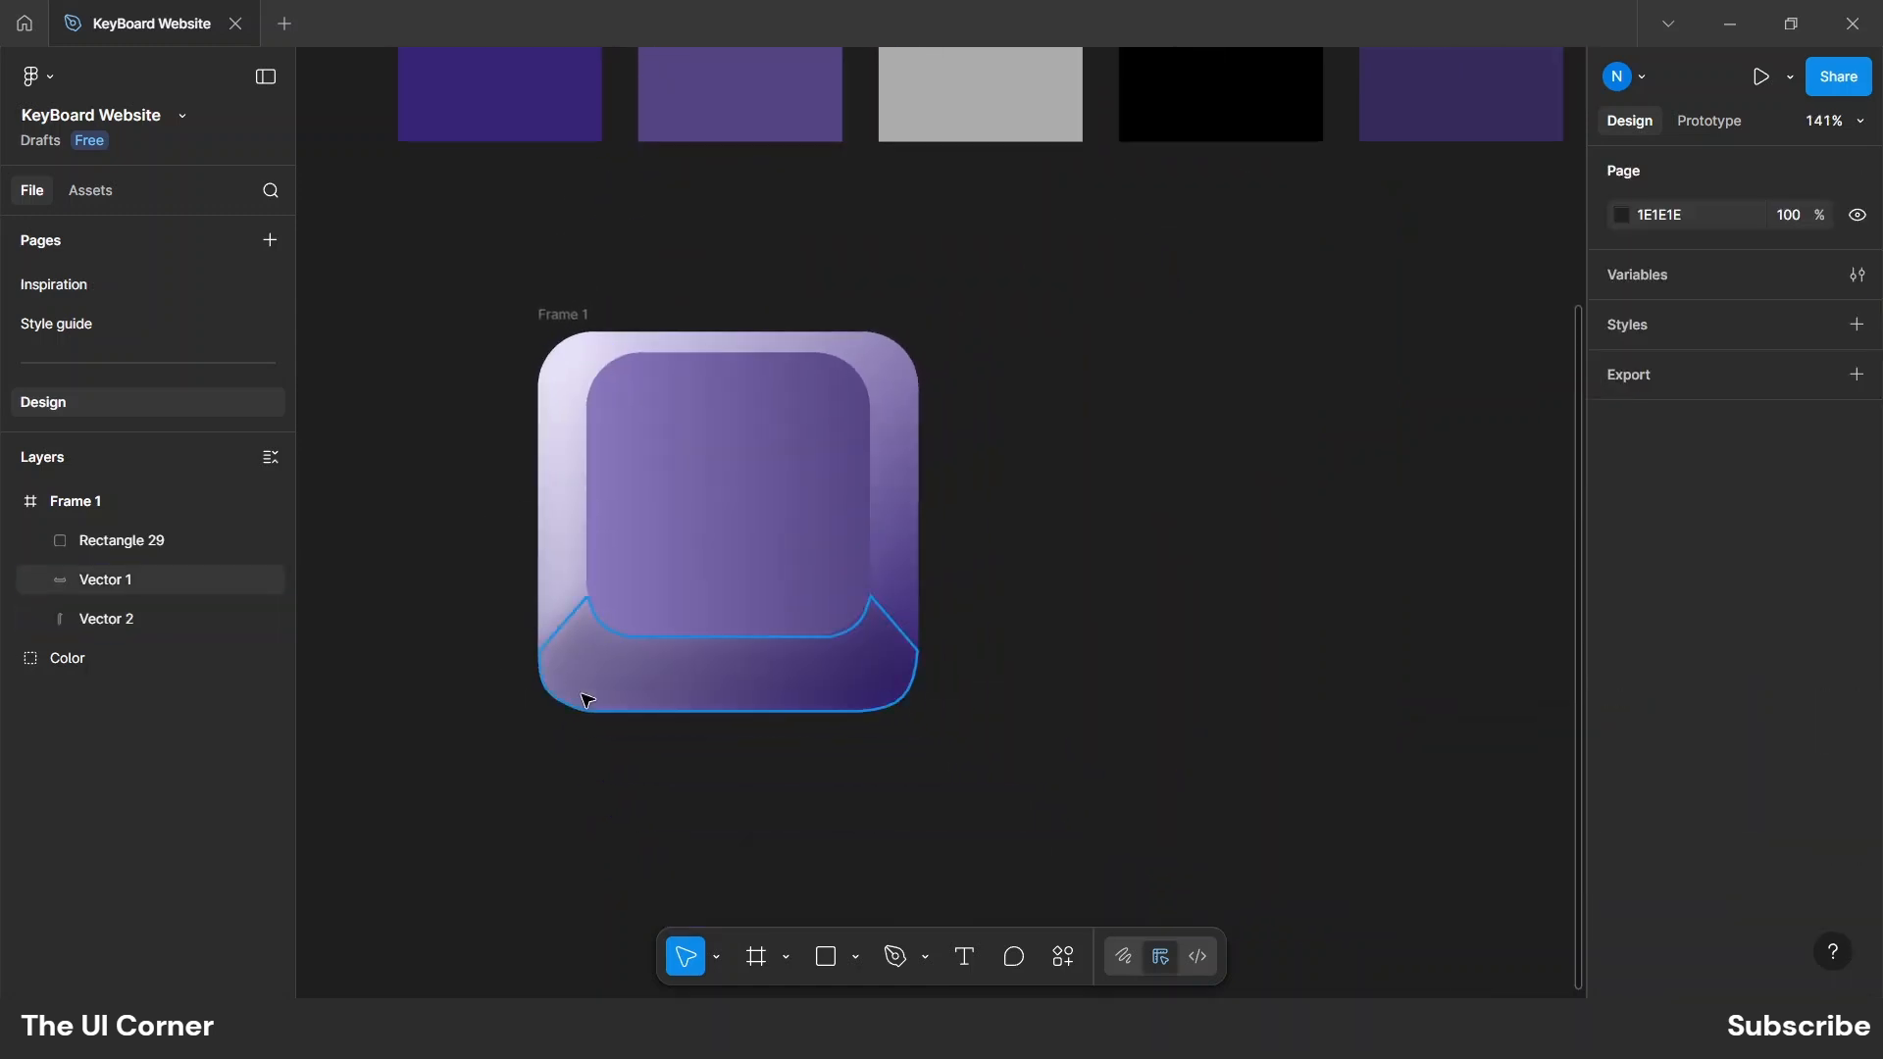
scroll(1058, 714, "down", 1)
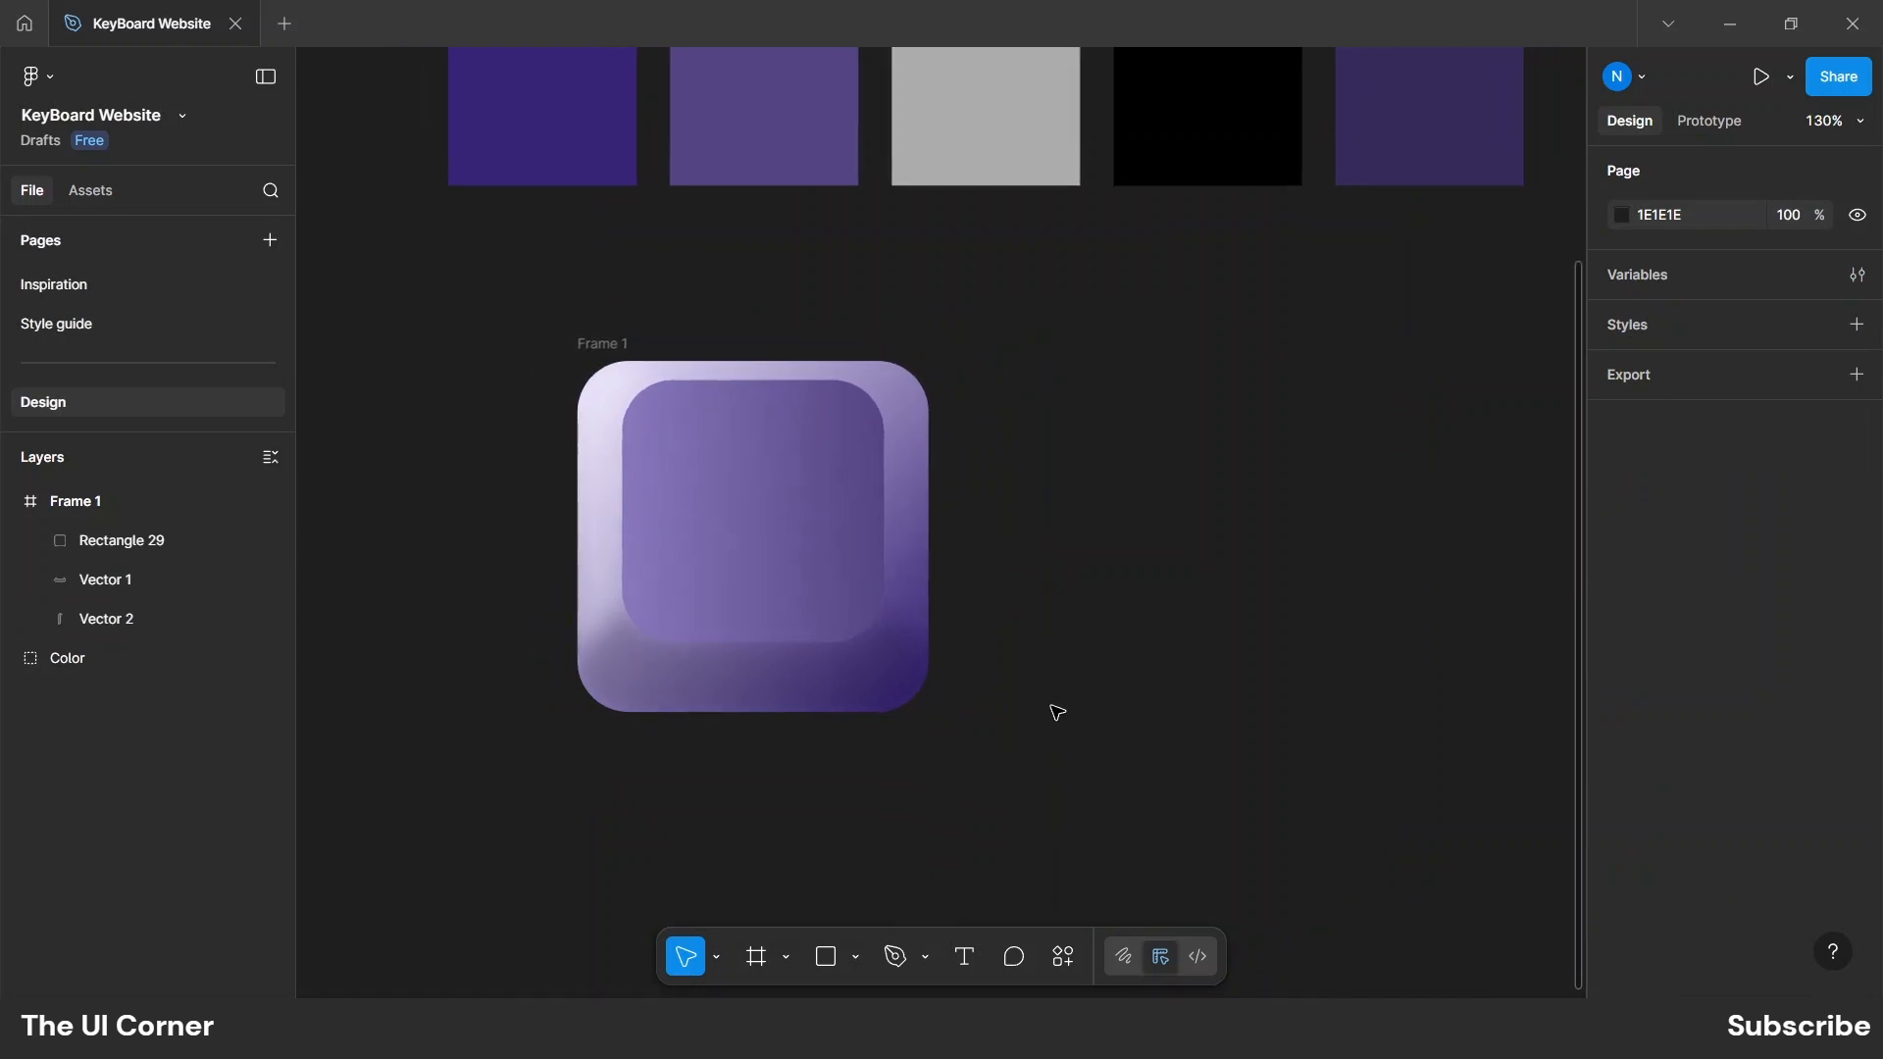
left_click_drag(1006, 722, 1071, 757)
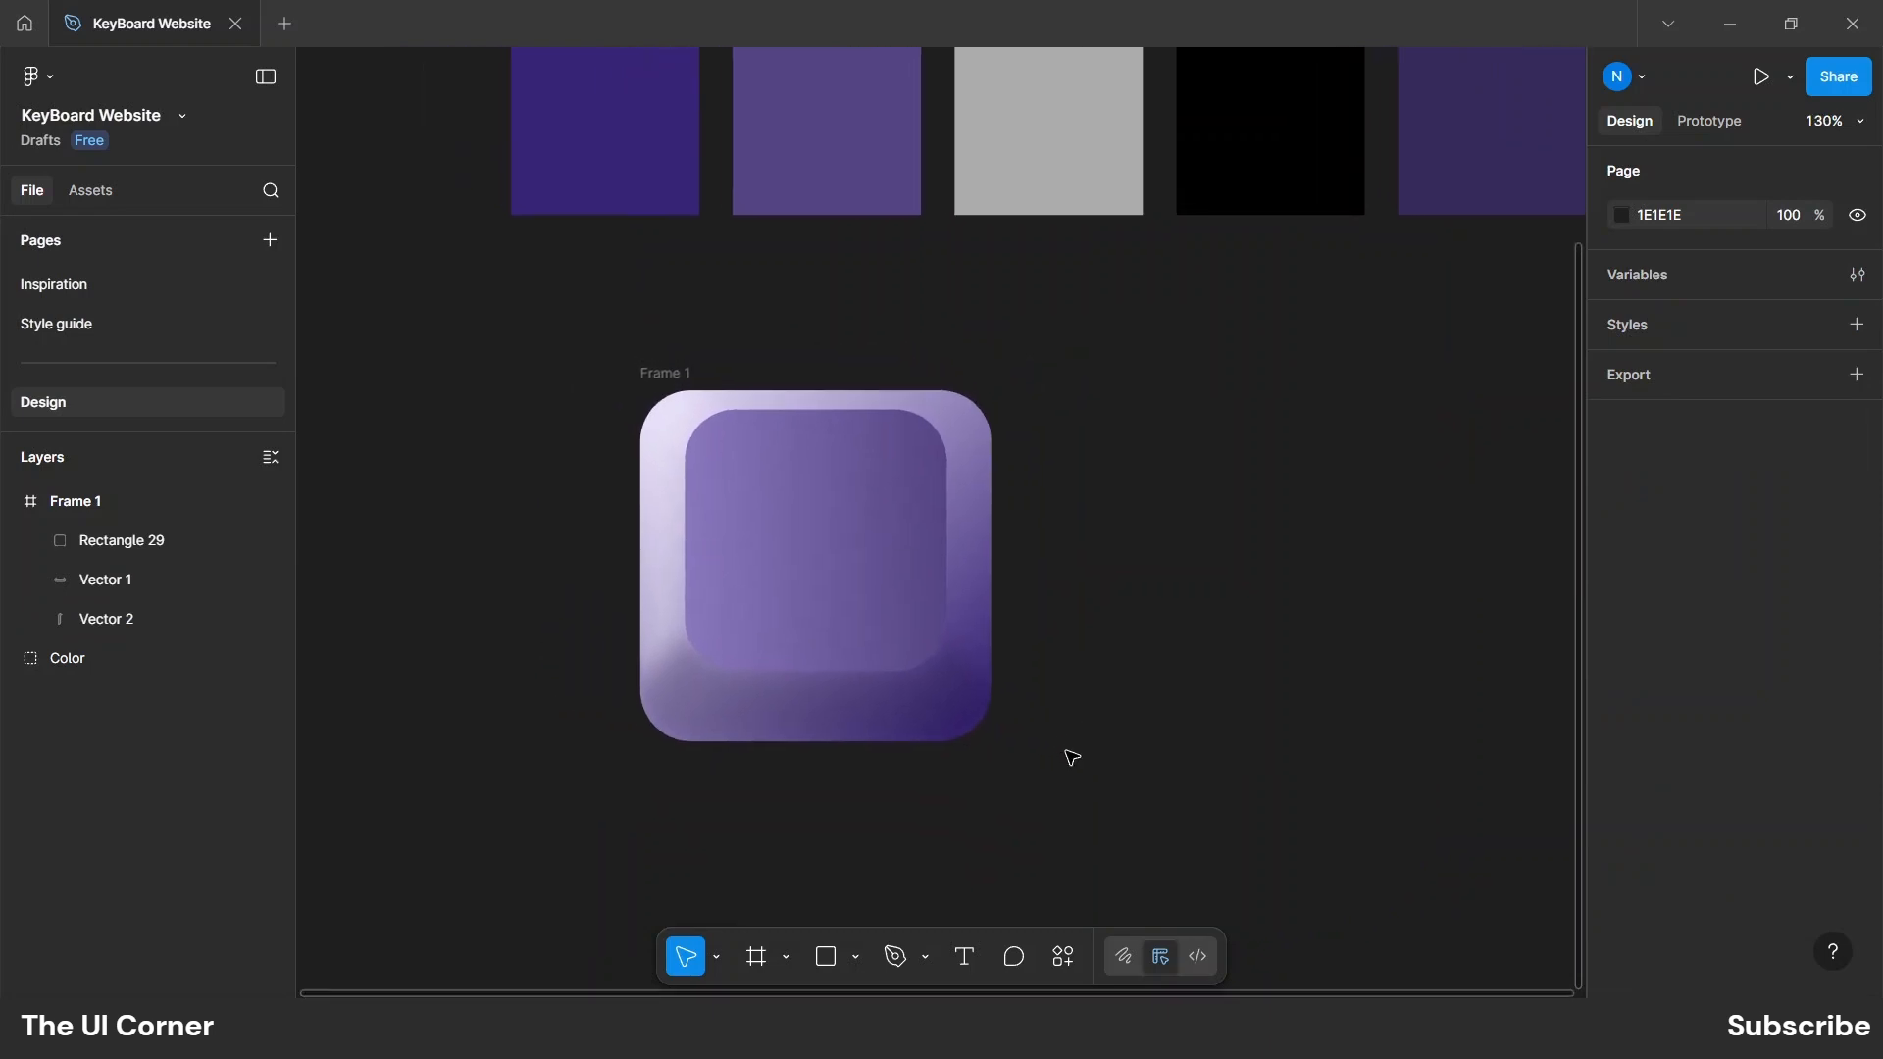
key("t")
left_click(779, 505)
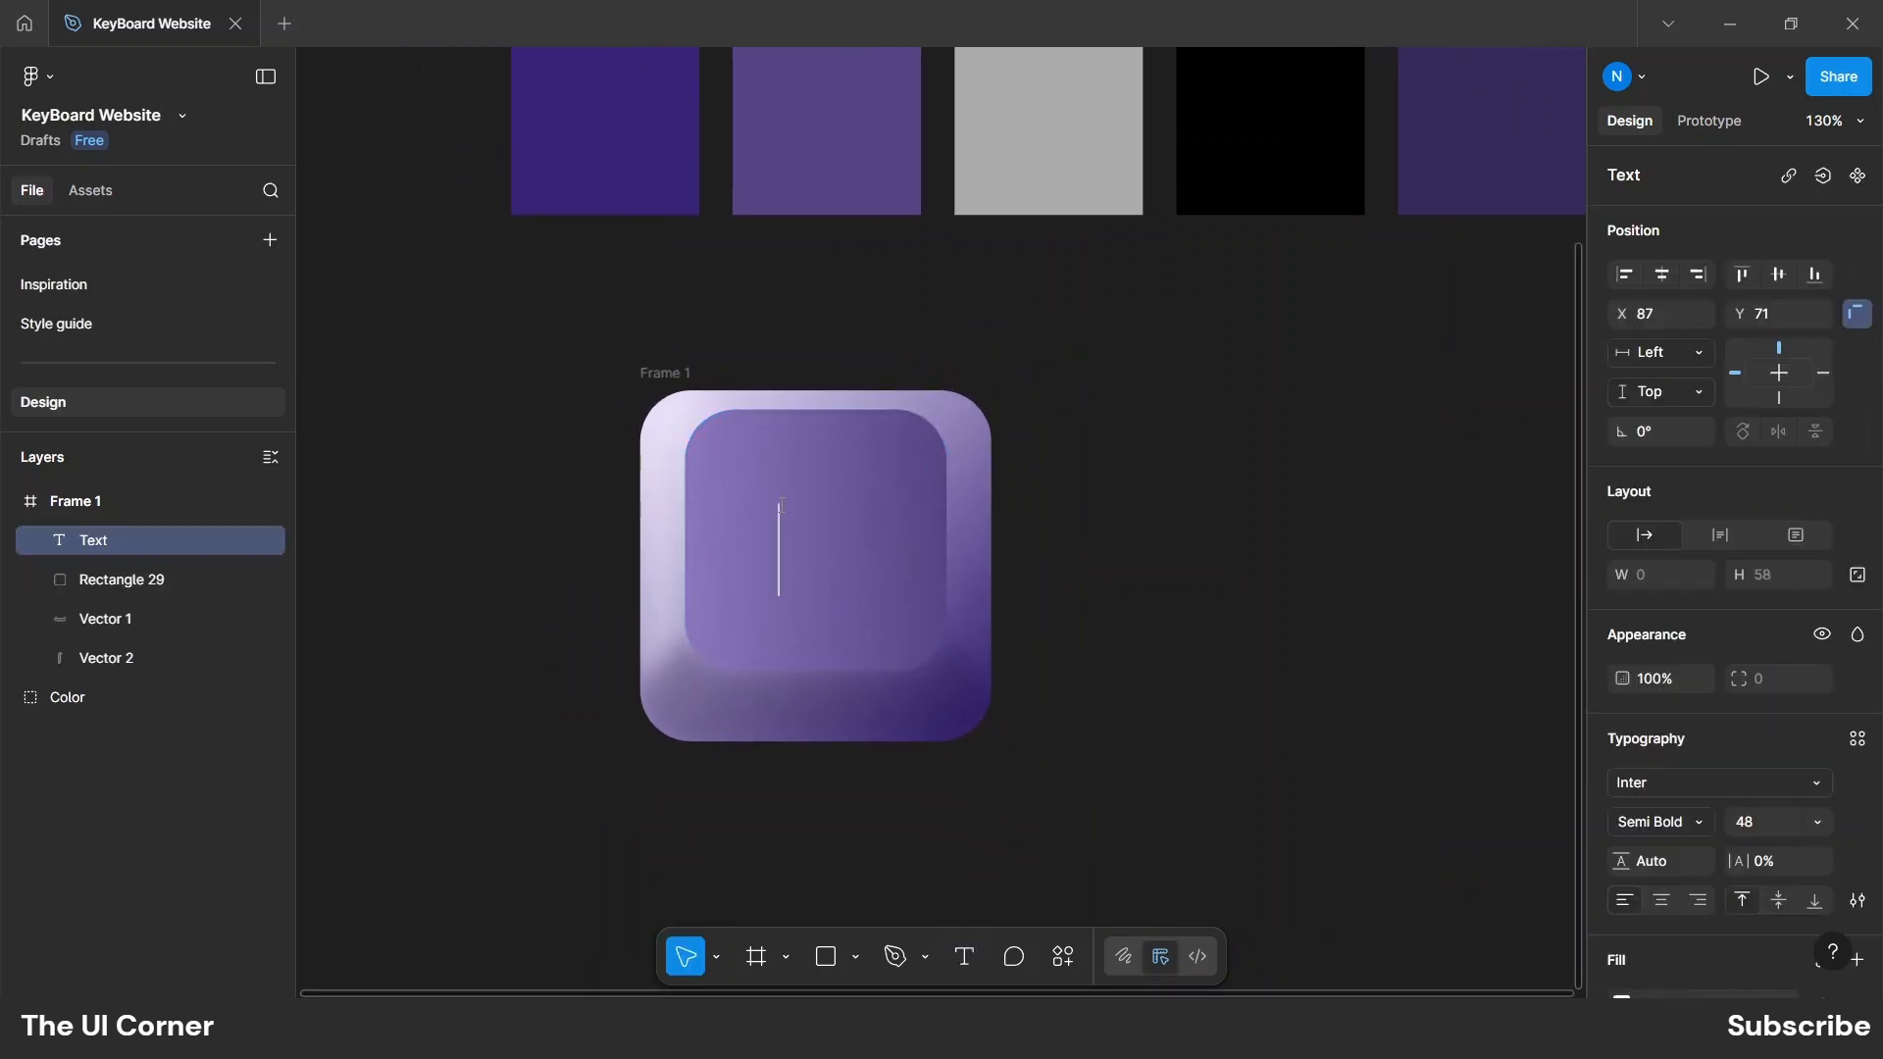
type("A")
key("Escape")
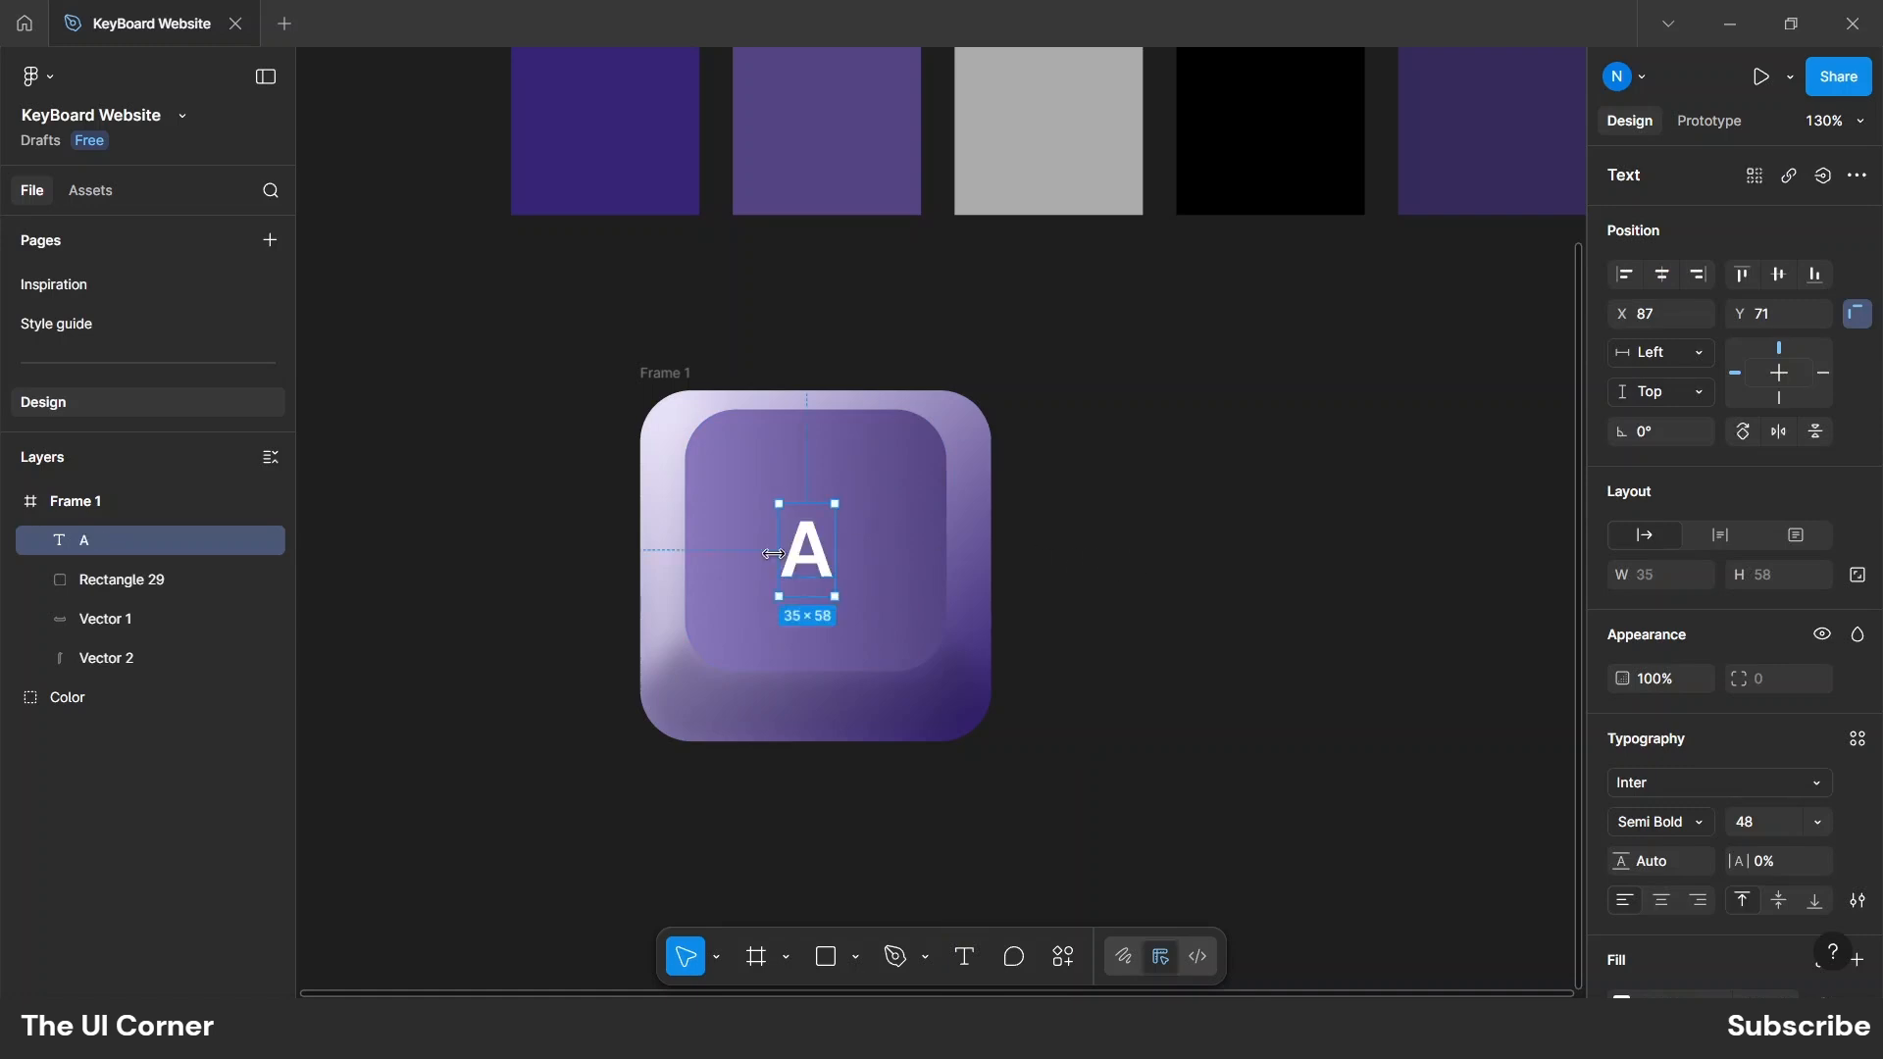
mouse_move(802, 557)
left_mouse_down()
mouse_move(814, 531)
mouse_move(816, 548)
left_mouse_up()
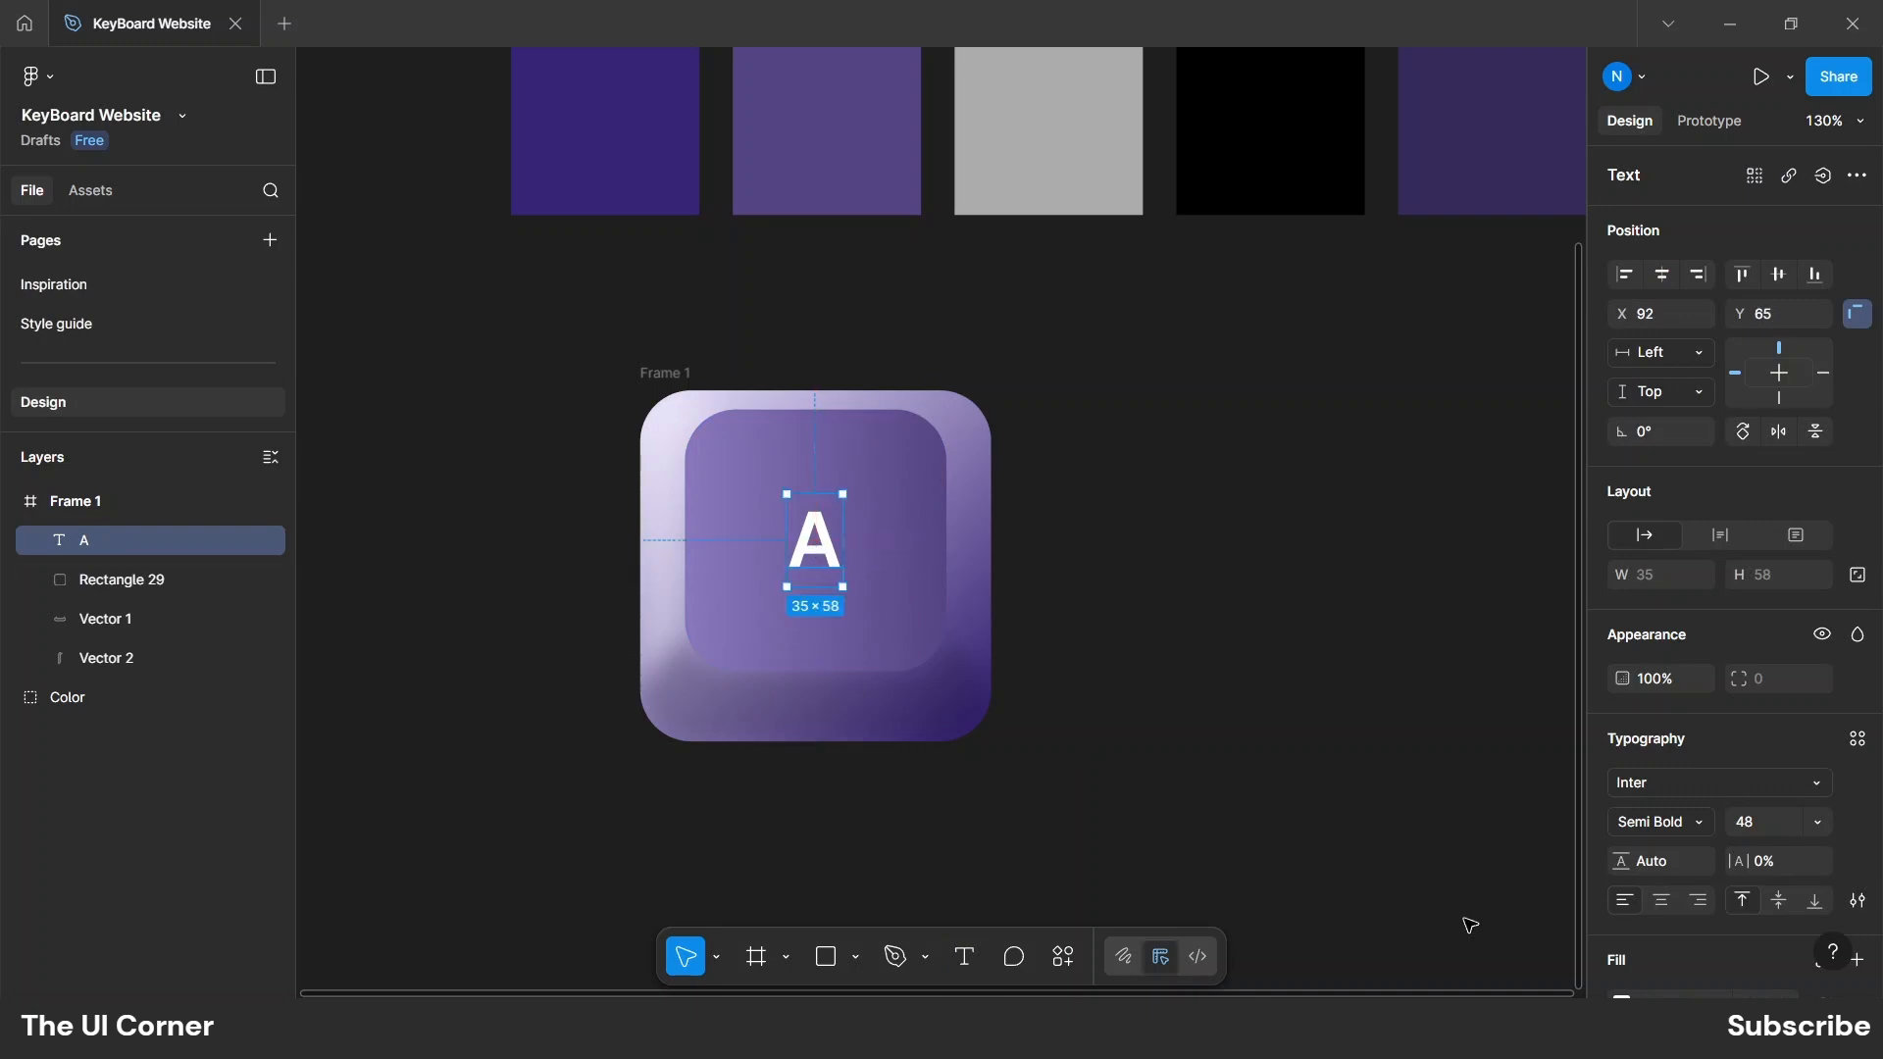
left_click(996, 803)
Duplicate the keycap frame beside the original and recolour the copy's gradient stops with the palette greys EDEDED and ABABAB.
scroll(408, 715, "down", 5)
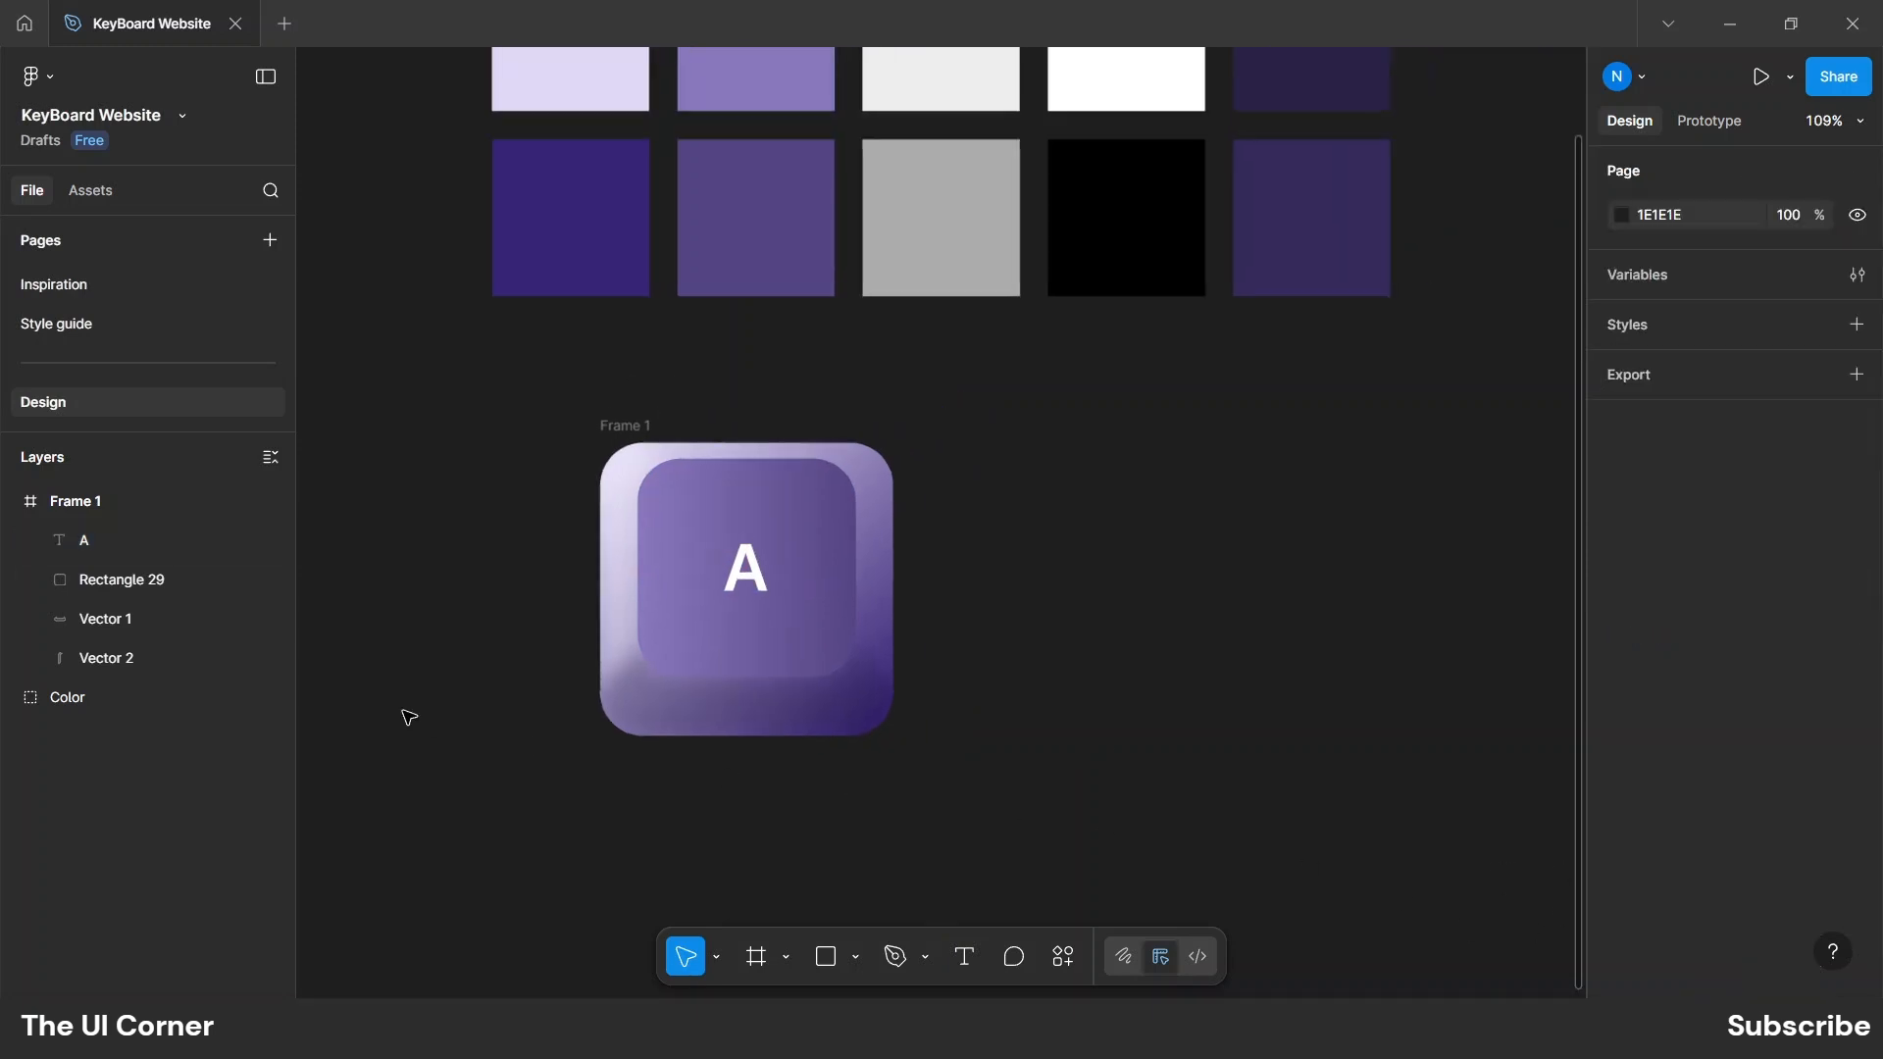
left_click_drag(650, 558, 752, 639)
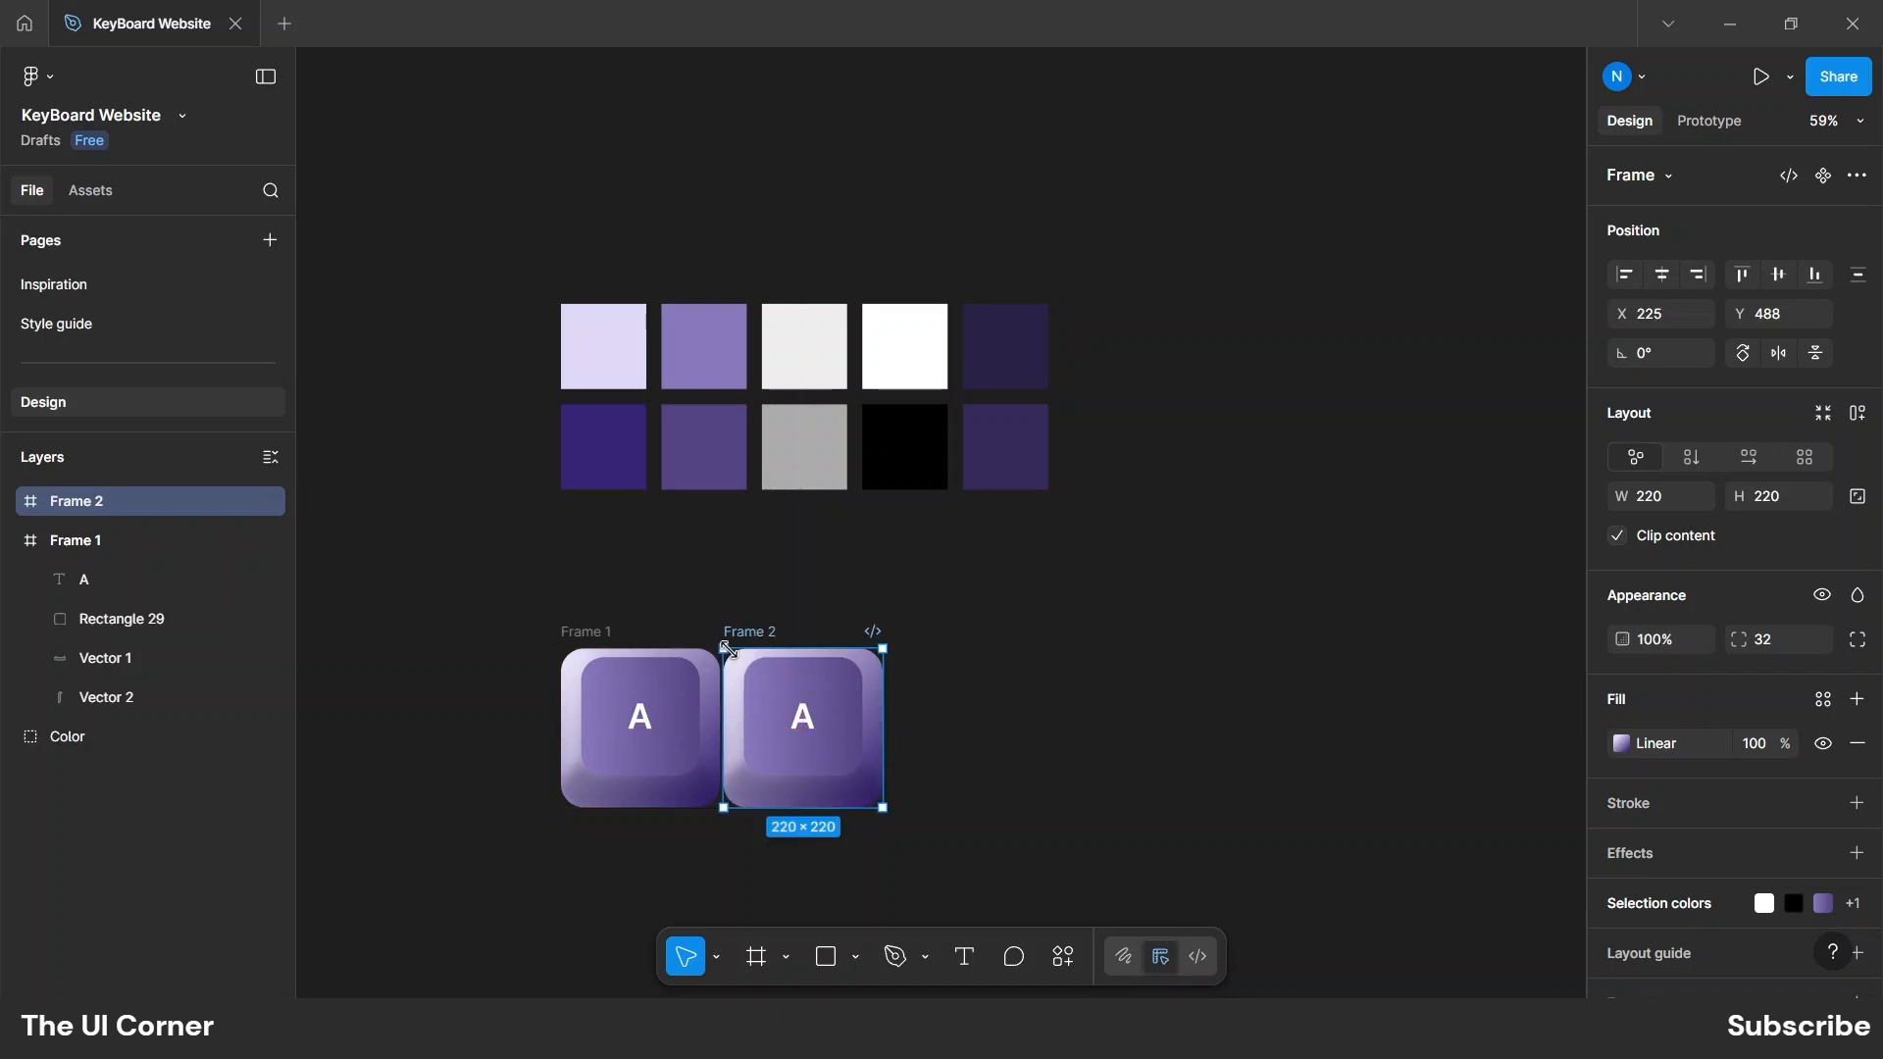
left_click(1621, 743)
left_click(1397, 908)
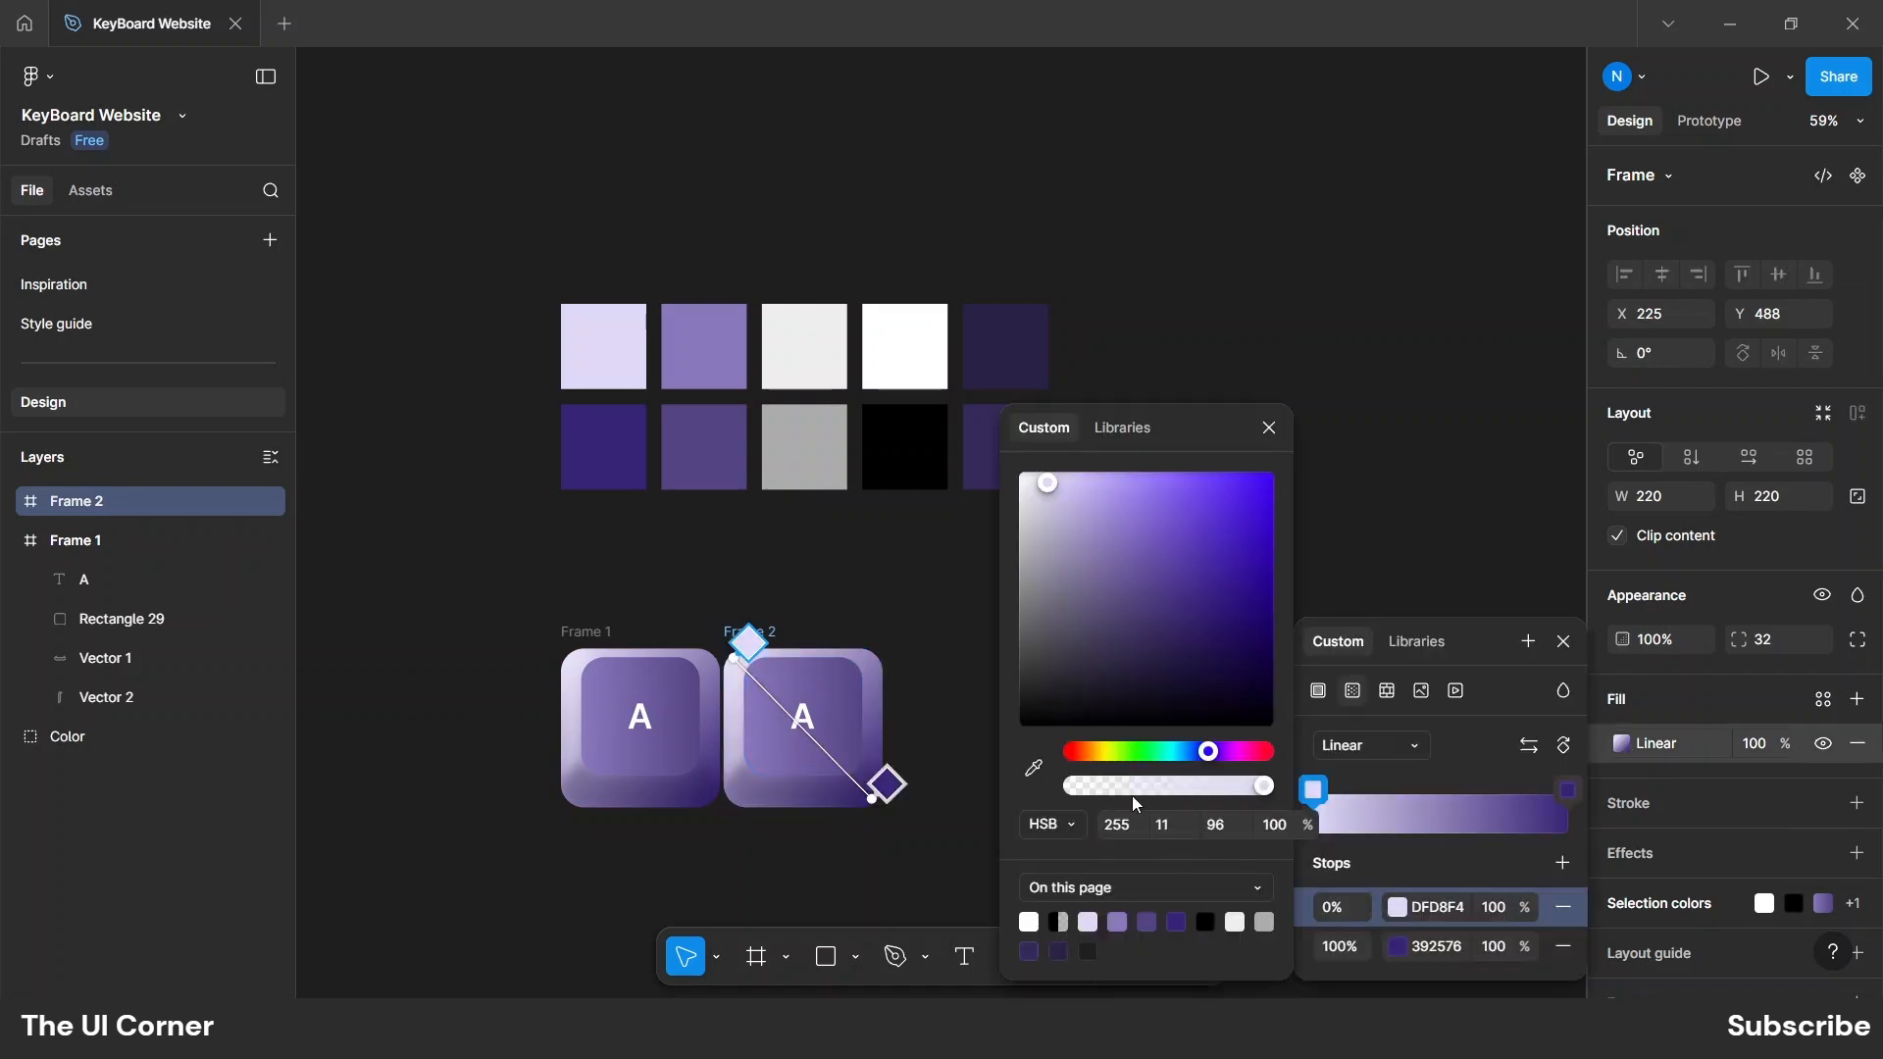
left_click(1031, 768)
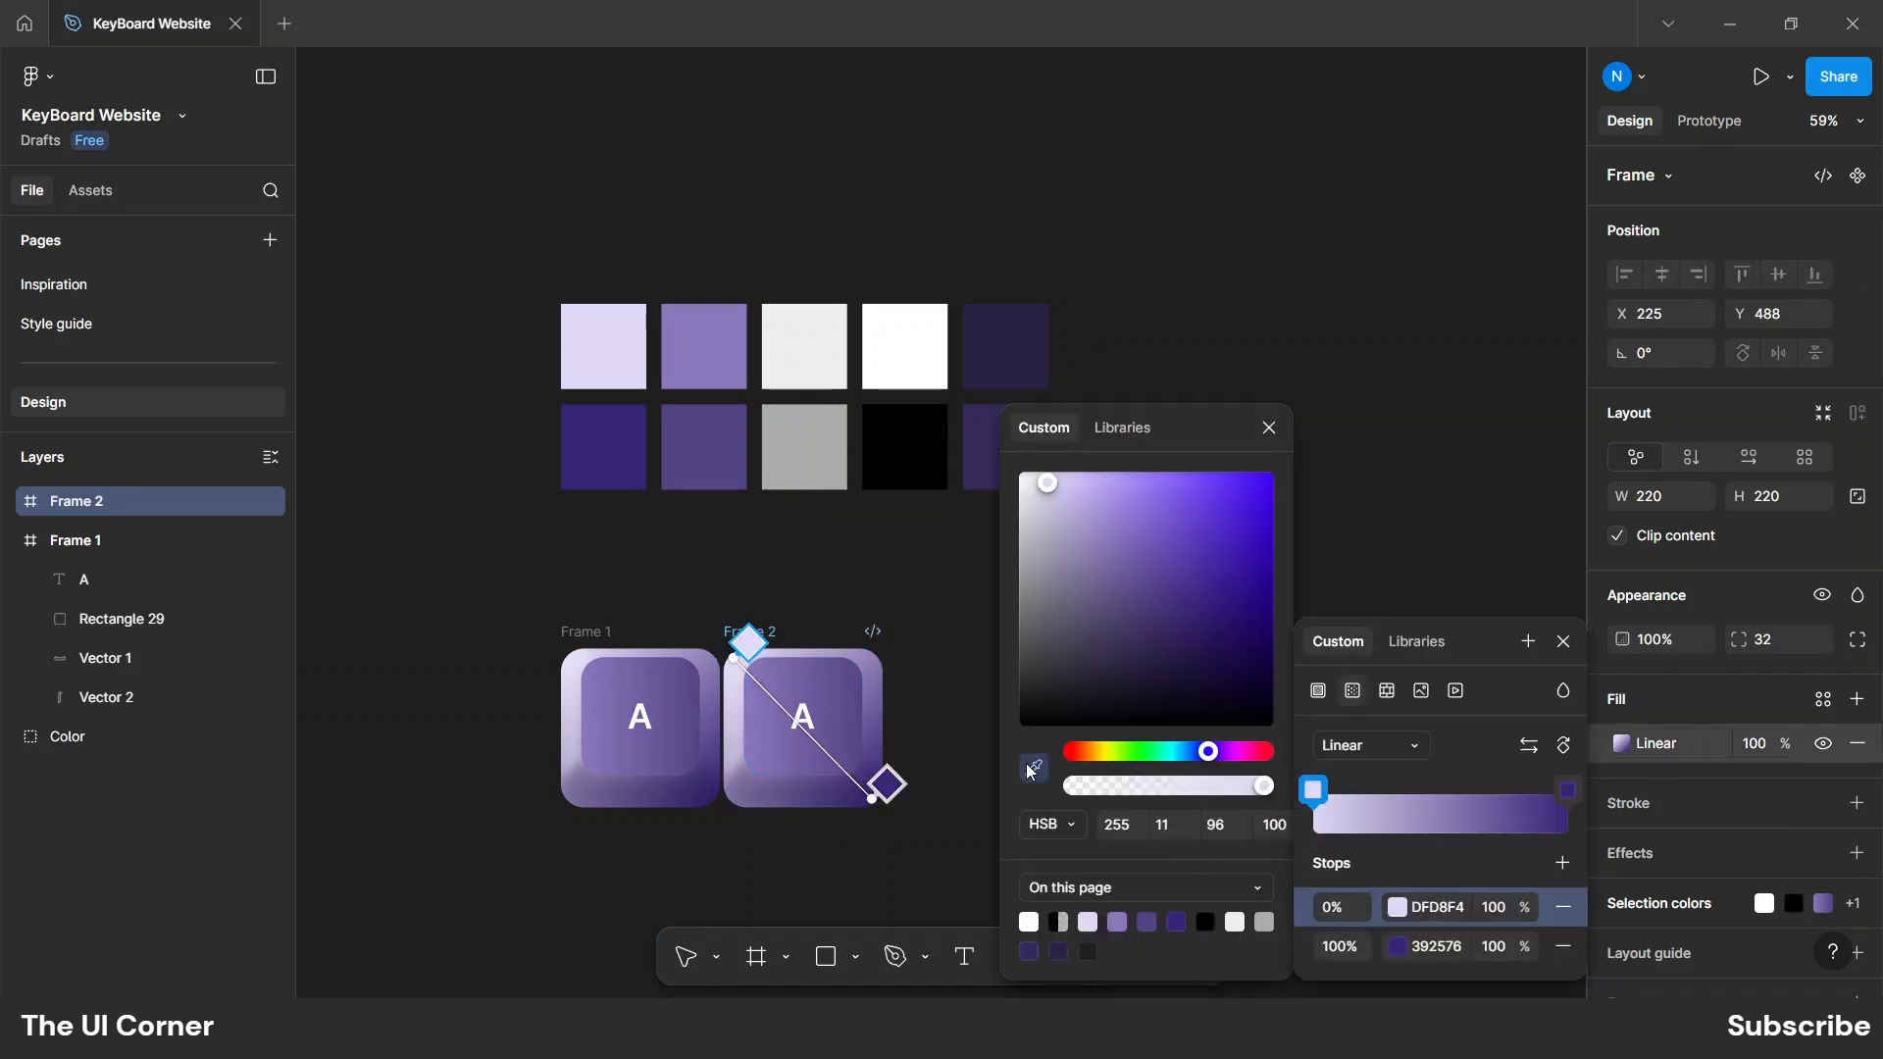
left_click(812, 368)
left_click(1407, 953)
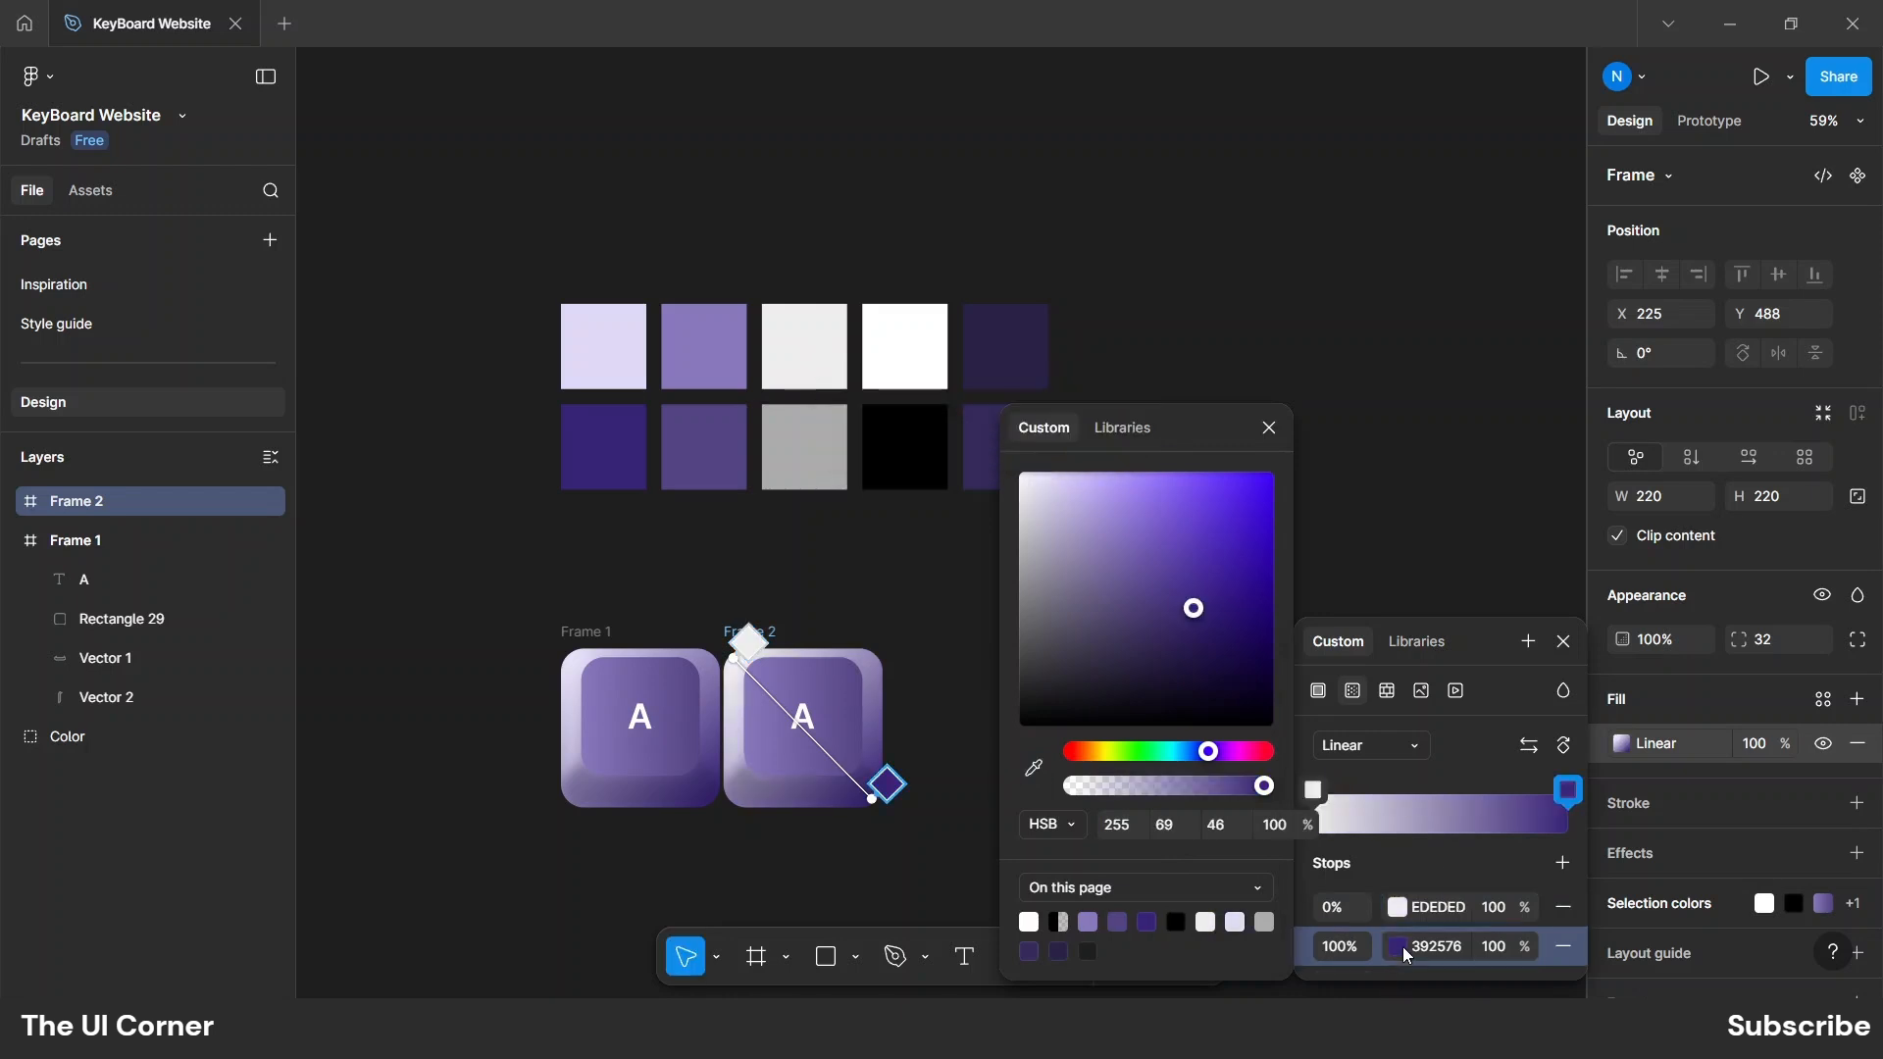
left_click(1033, 768)
left_click(805, 482)
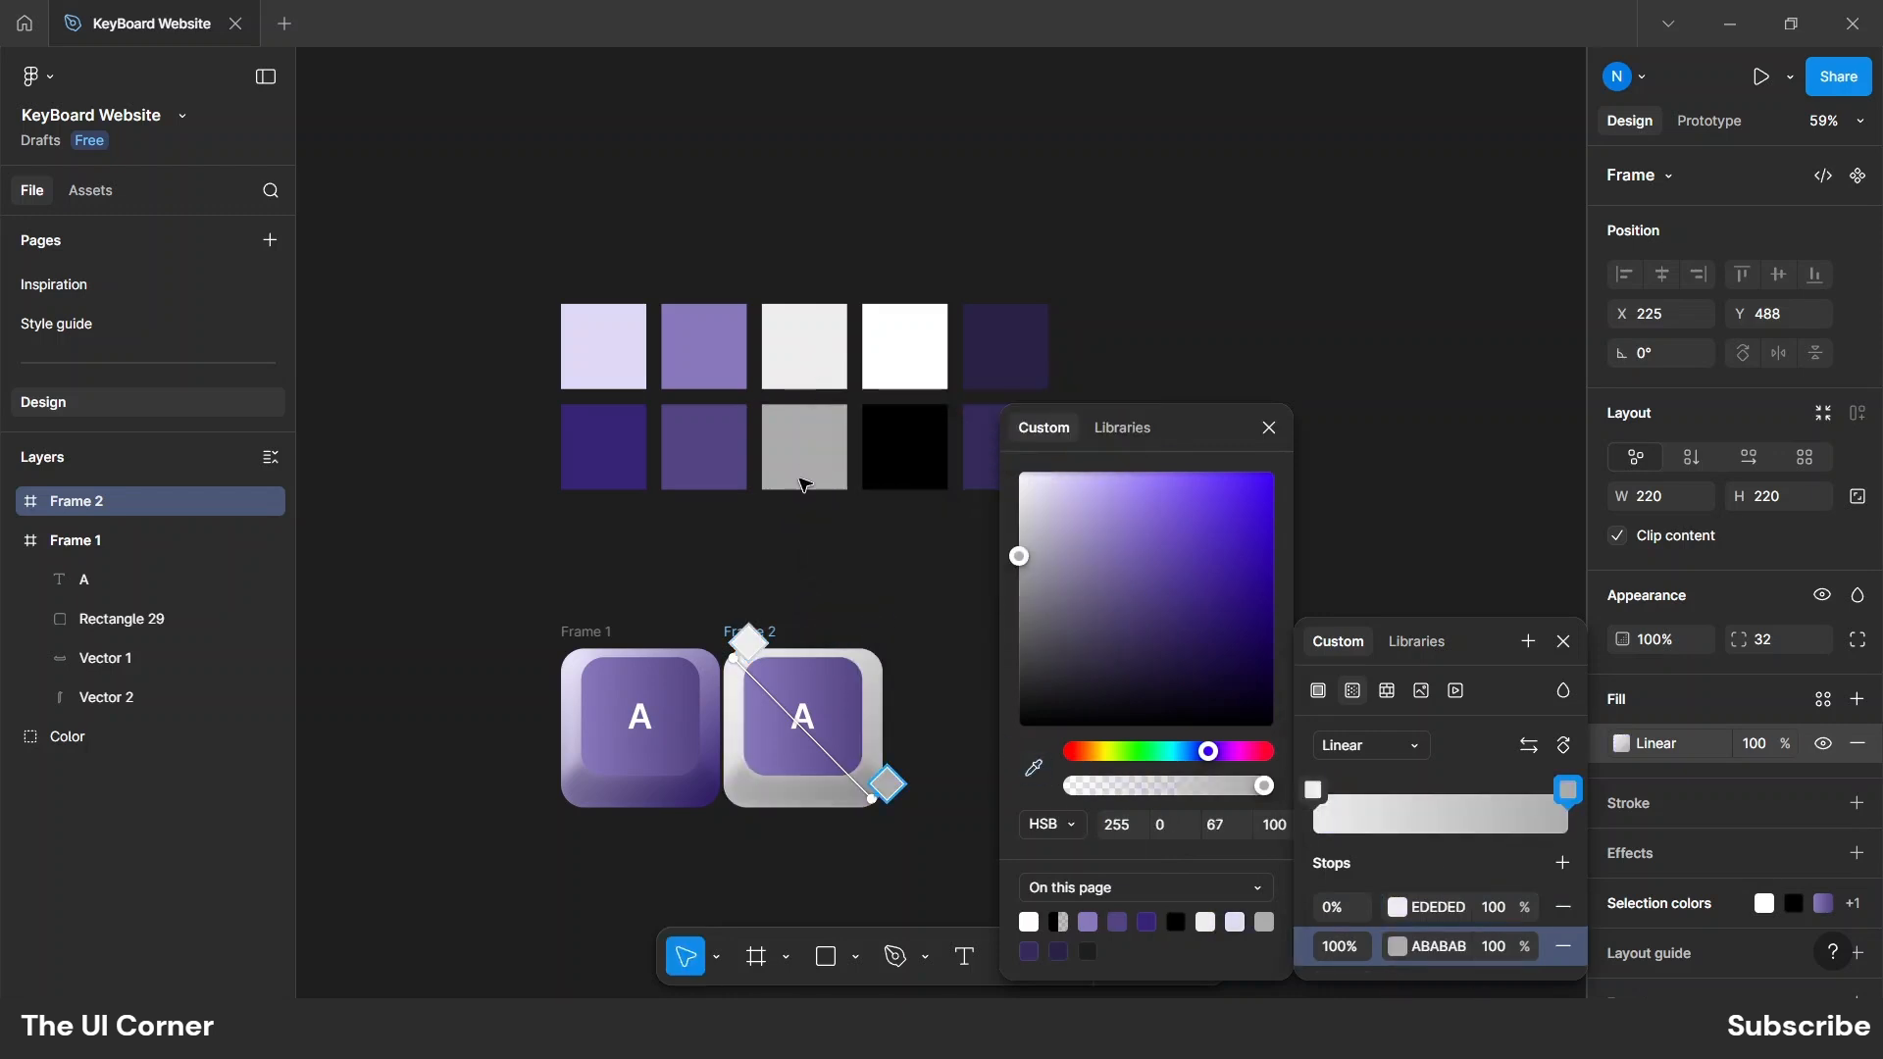
left_click(1270, 428)
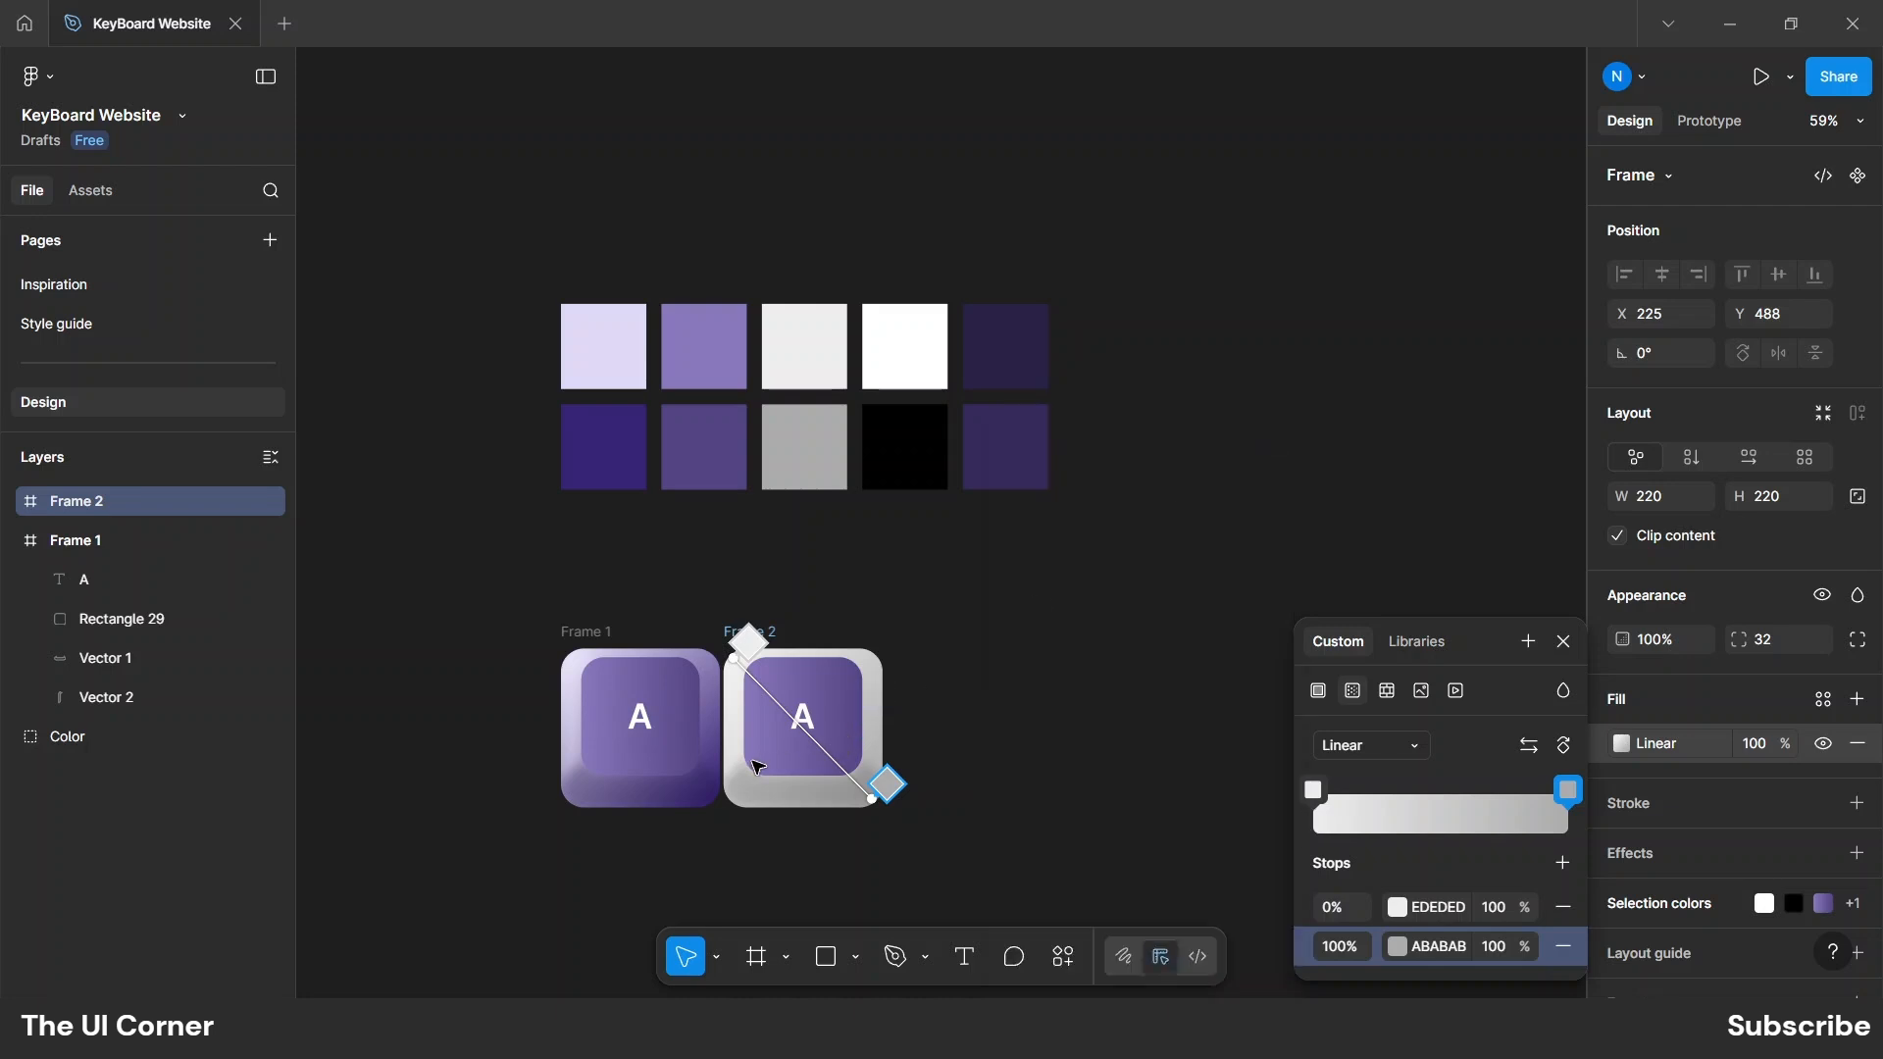
Change the inner rectangle of the grey keycap to a solid white fill (FFFFFF).
left_click(802, 774)
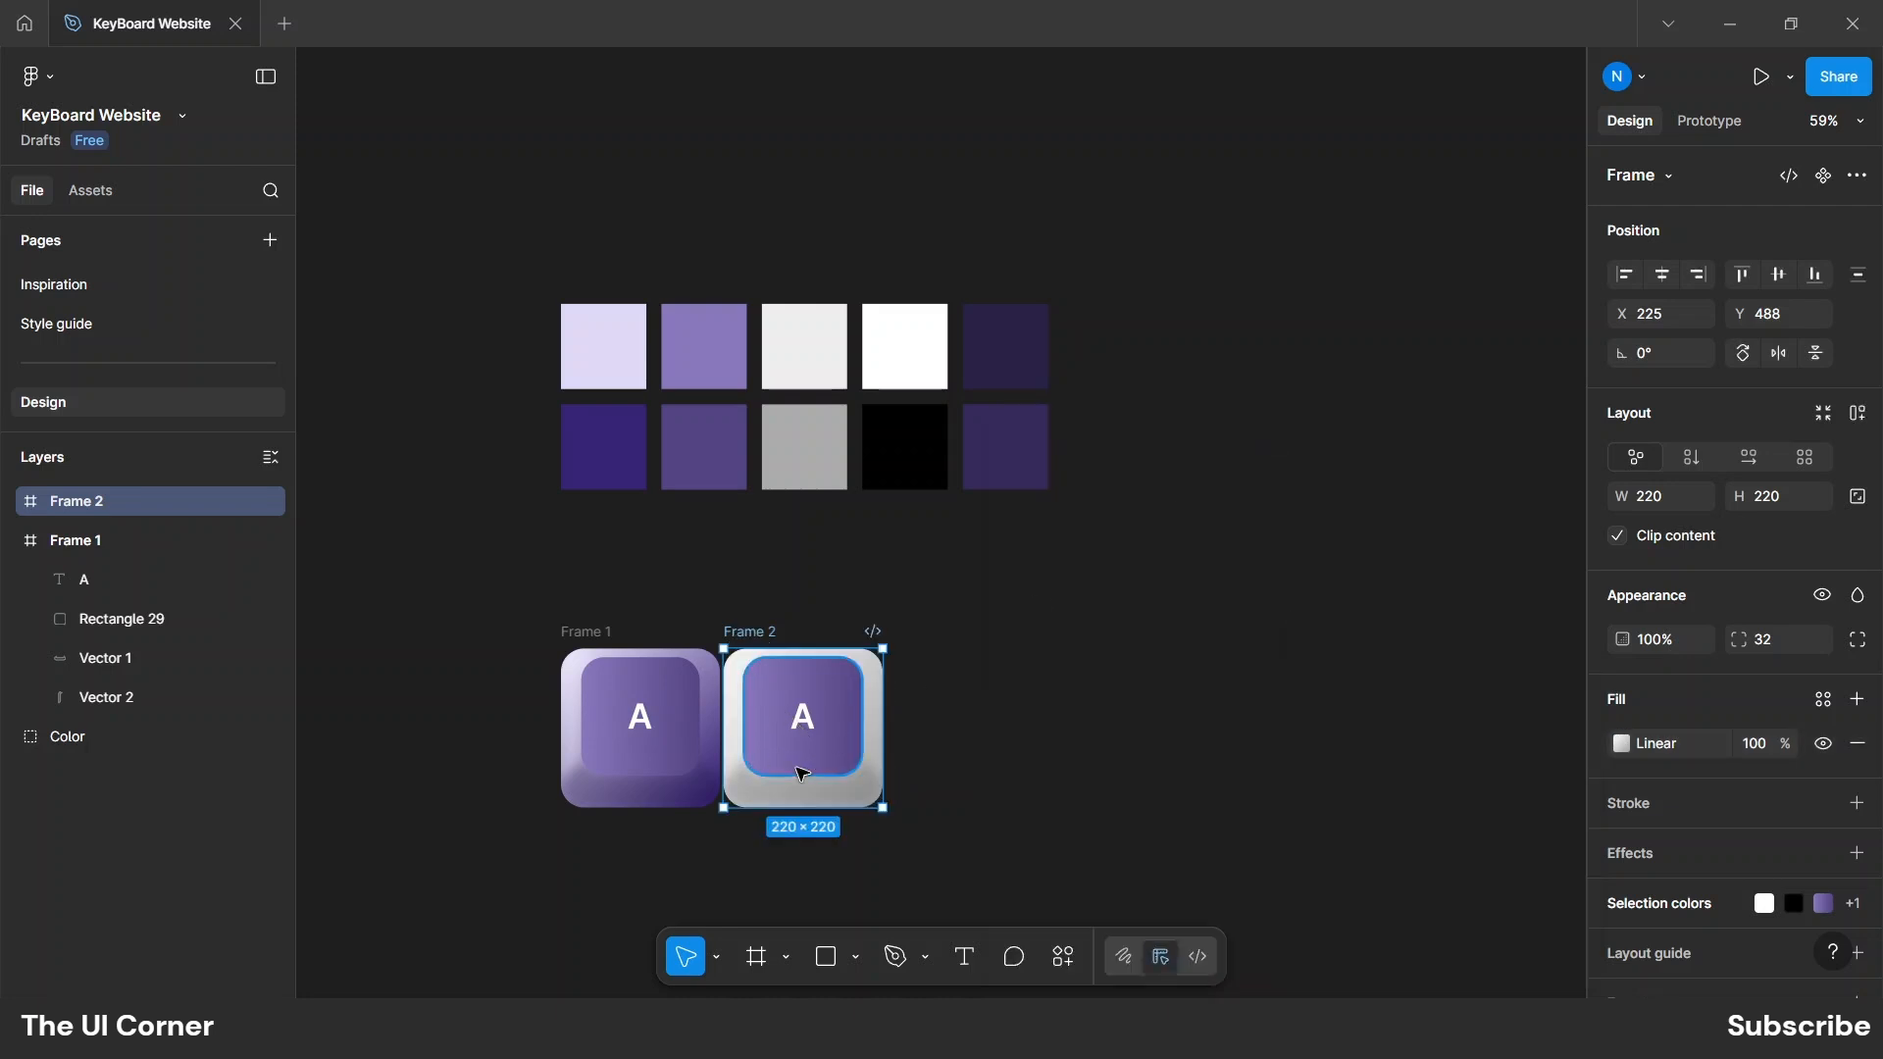
left_click(1623, 743)
left_click(1314, 687)
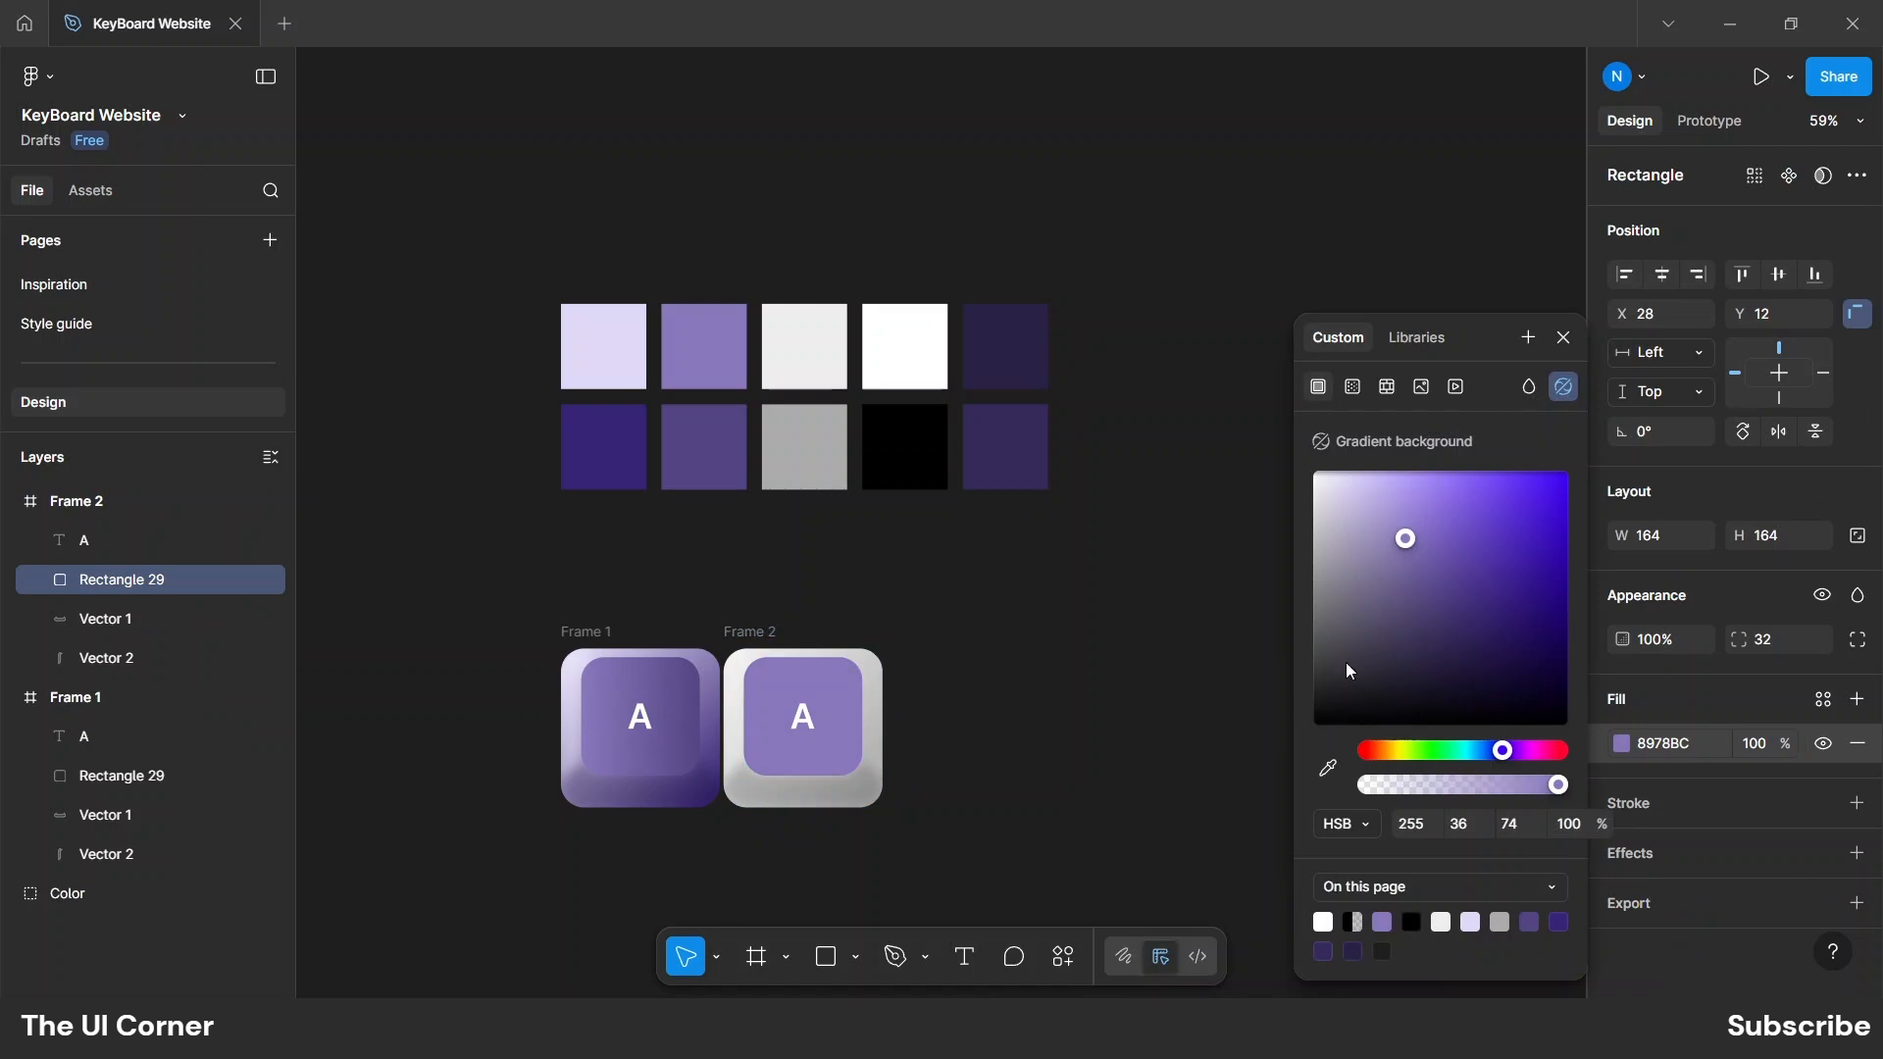
left_click(1561, 340)
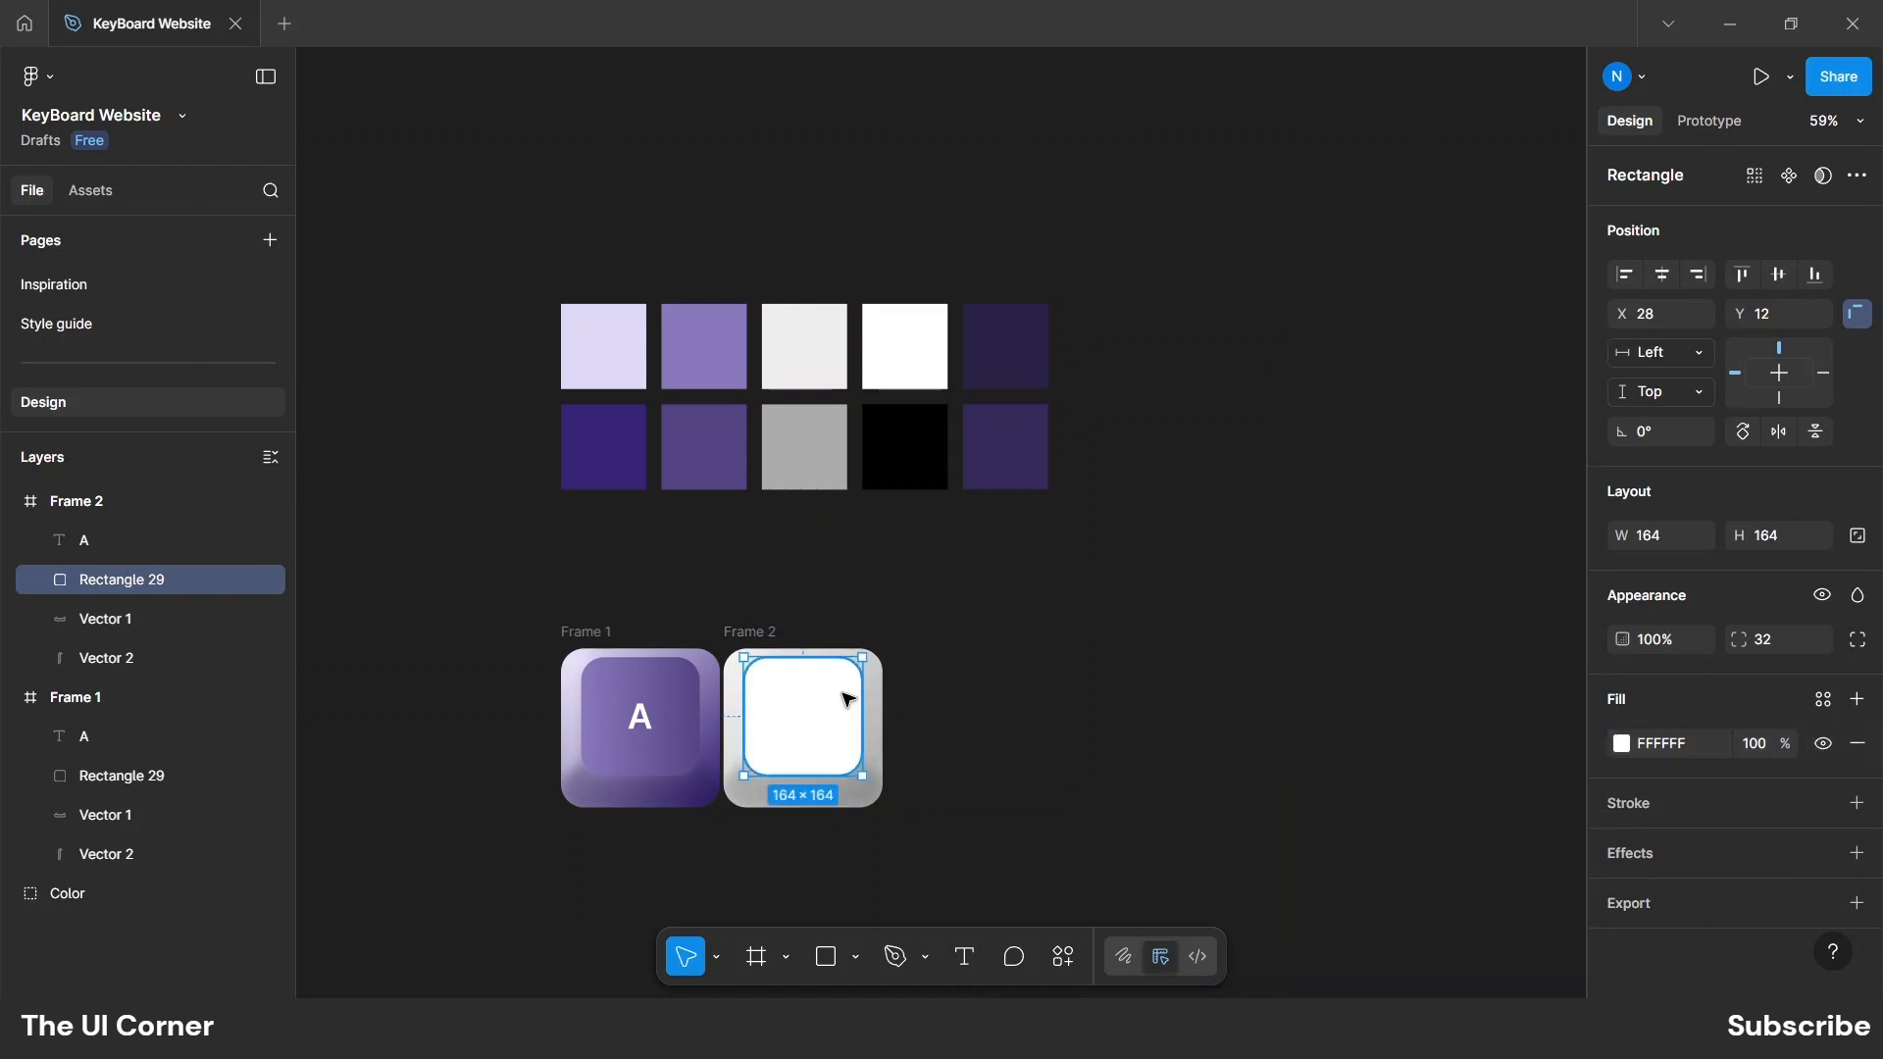
Set the fill of the letter "A" on the white keycap to black (000000).
left_click(808, 724)
scroll(1680, 861, "down", 3)
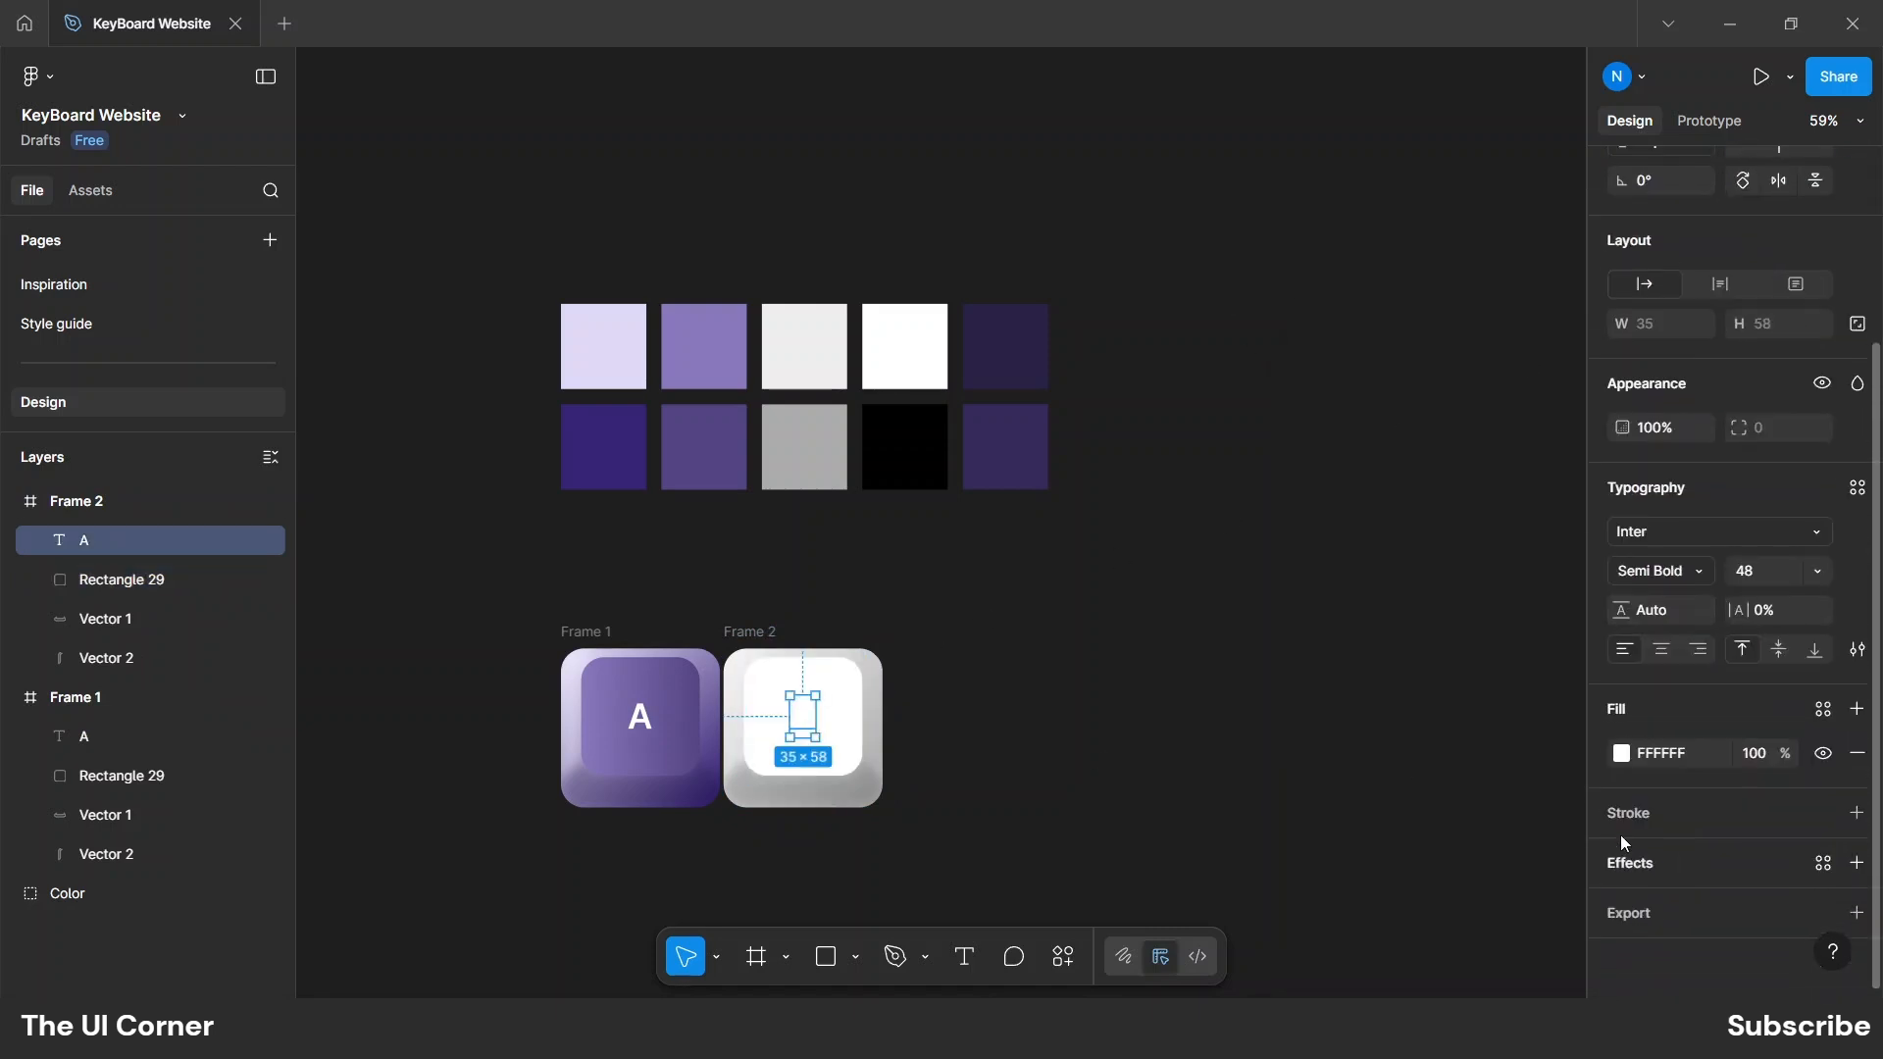
left_click(1623, 753)
left_click_drag(1406, 628, 1115, 883)
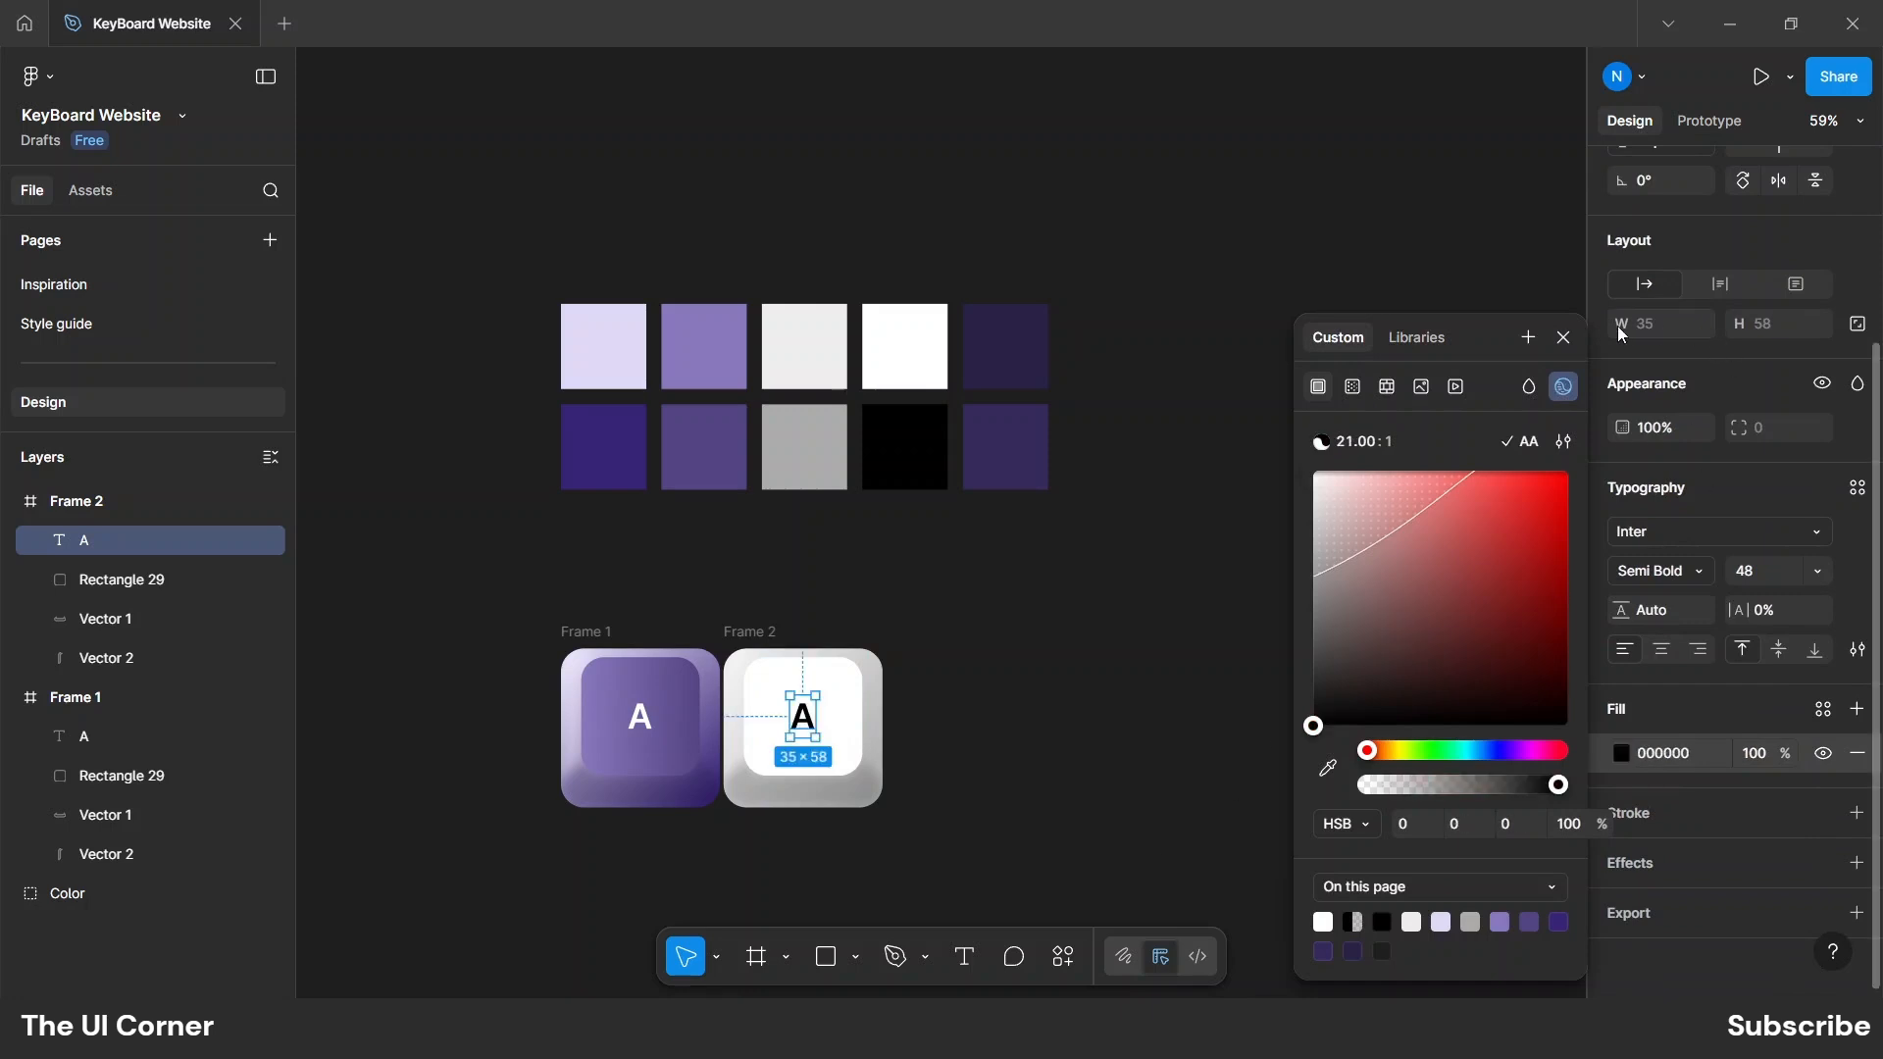
left_click(1564, 337)
Duplicate the purple keycap below the original and widen the copy's frame to span both keycaps above.
scroll(387, 774, "down", 2)
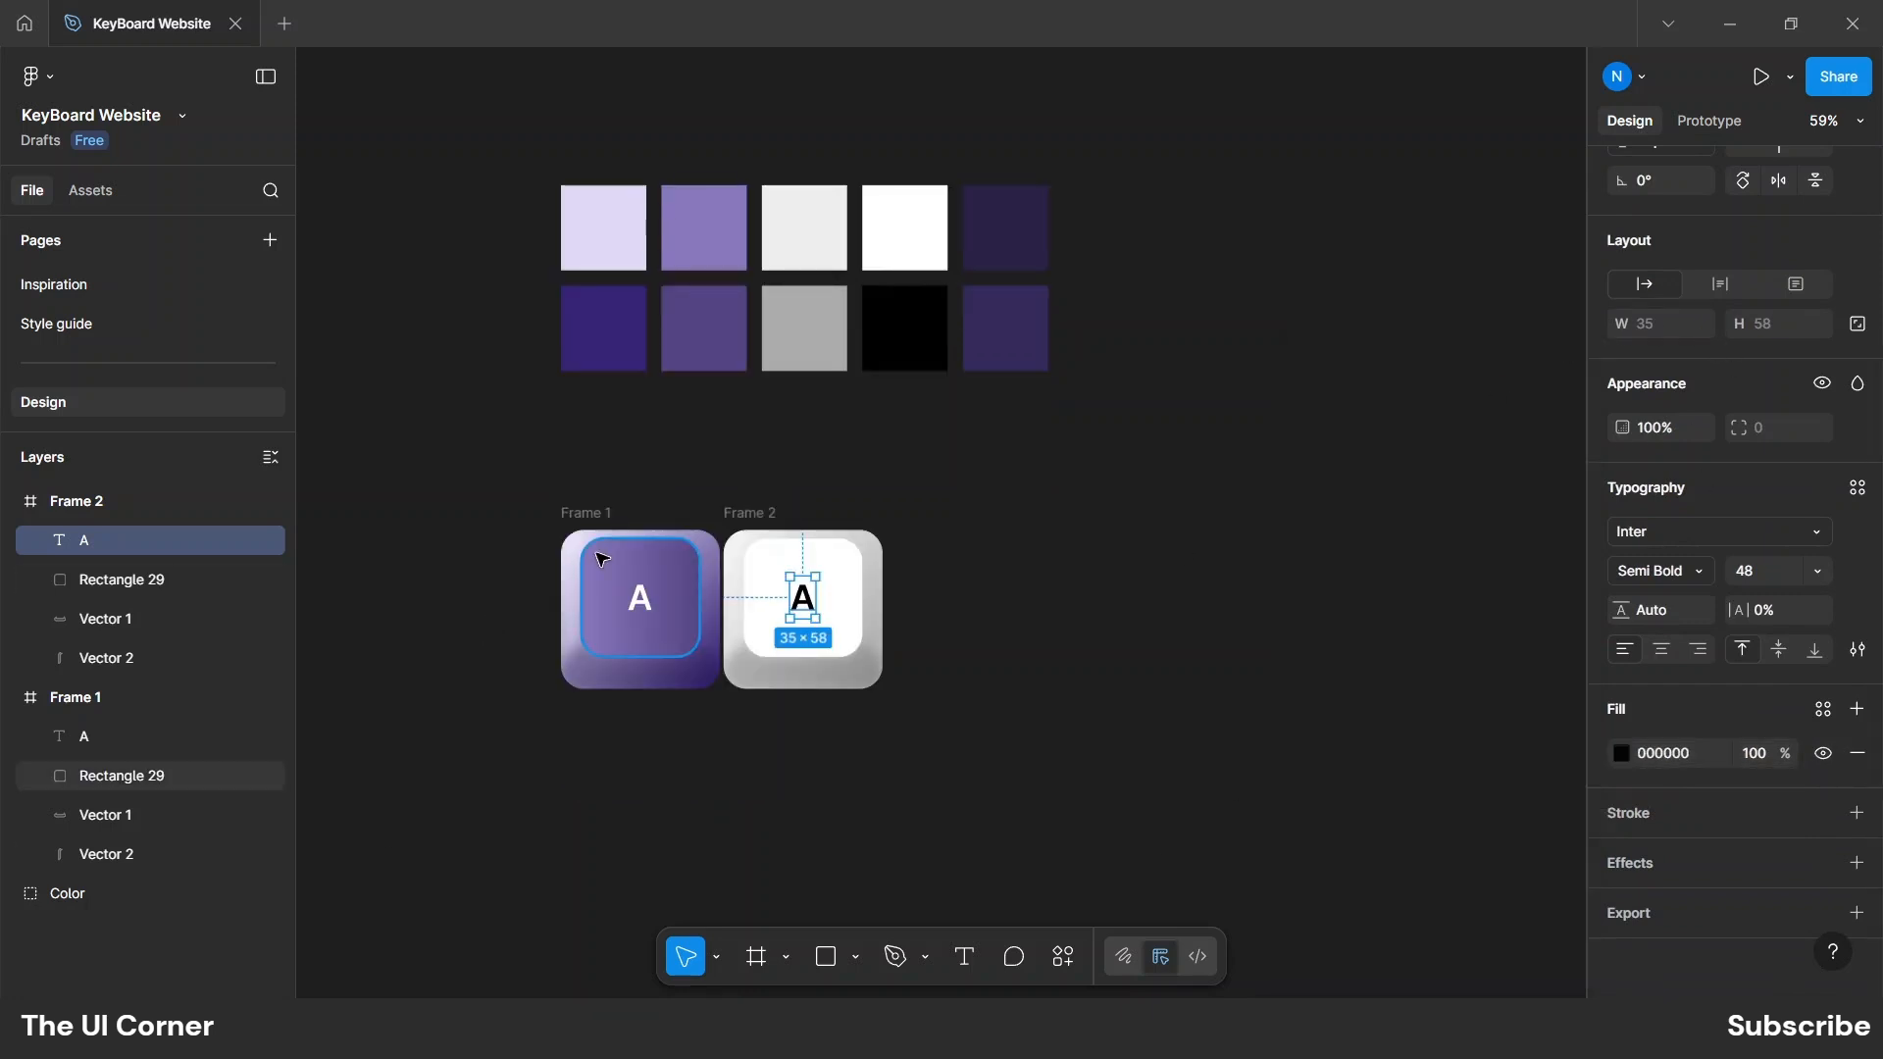
left_click(599, 514)
left_click_drag(595, 602, 595, 672)
scroll(718, 809, "up", 2)
left_click_drag(720, 811, 898, 791)
Widen the wide keycap's inner rectangle to 389 and stretch its lower bevel shape across the frame's width.
left_click(665, 786)
left_click_drag(697, 779, 881, 779)
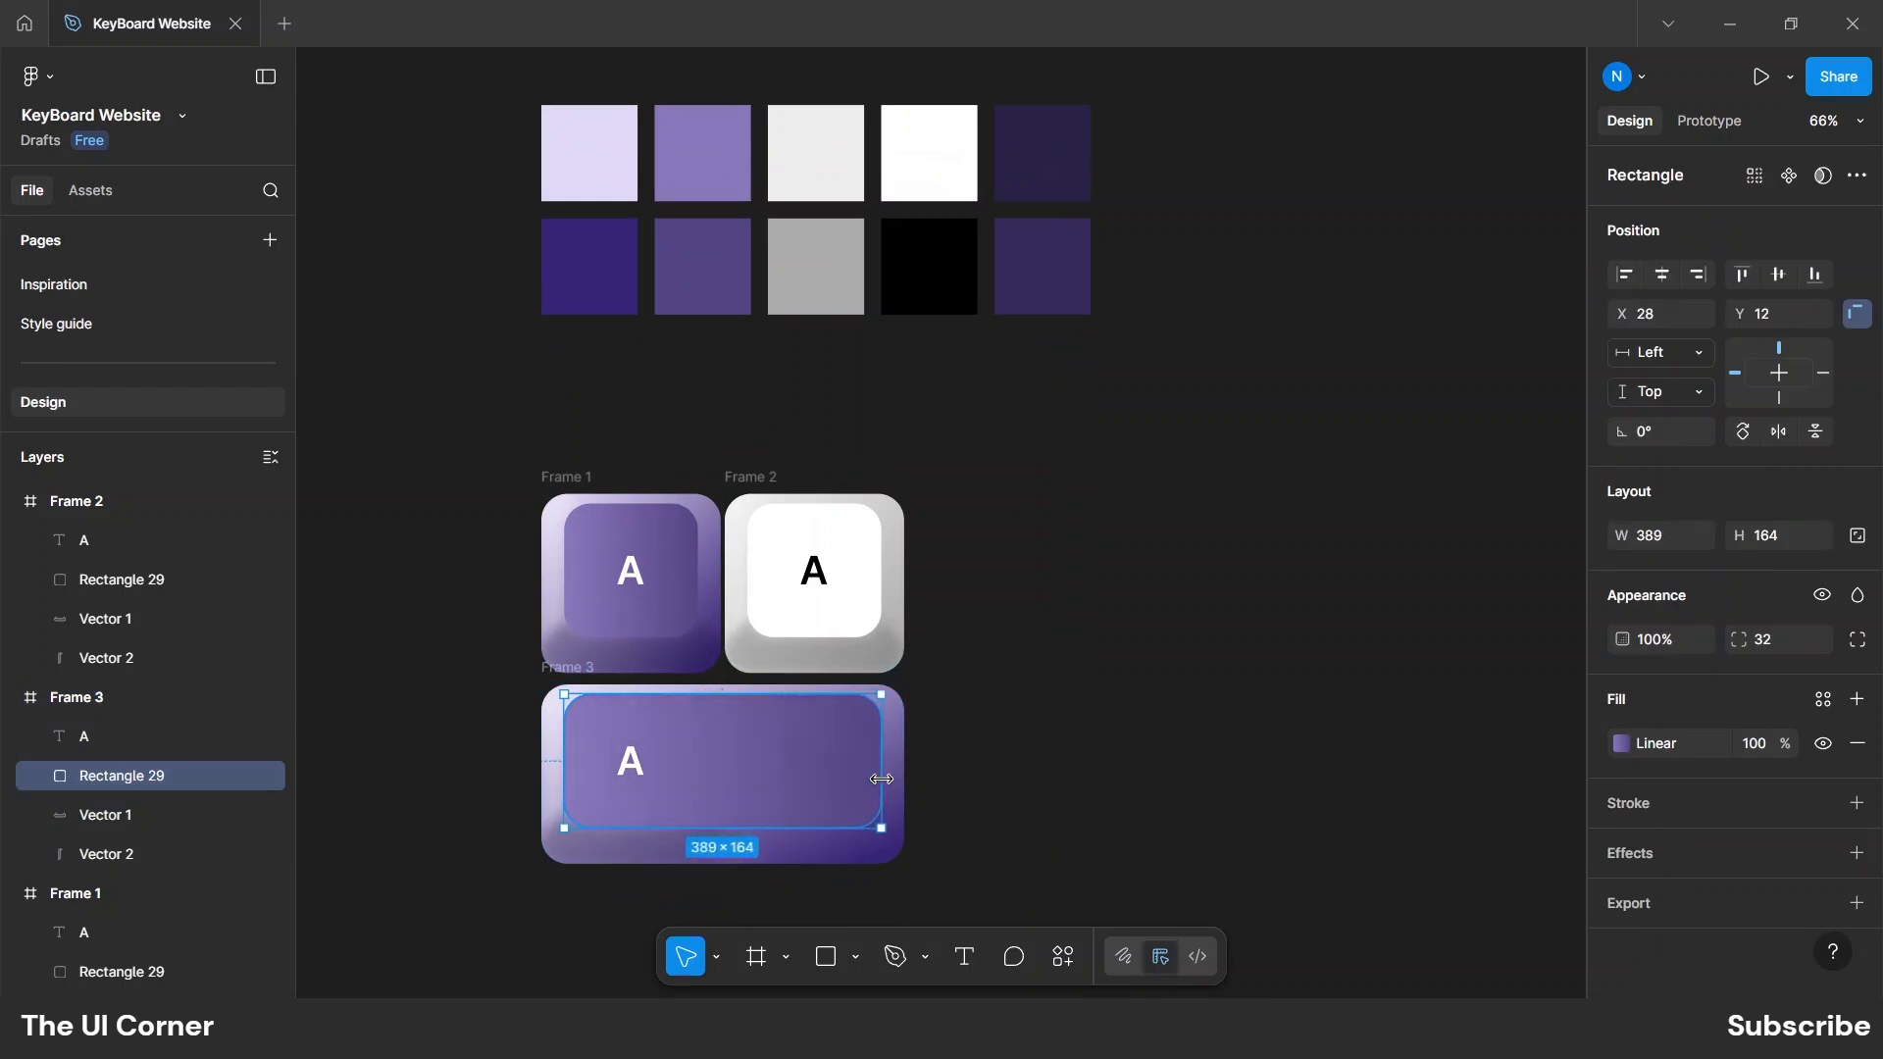
left_click(660, 858)
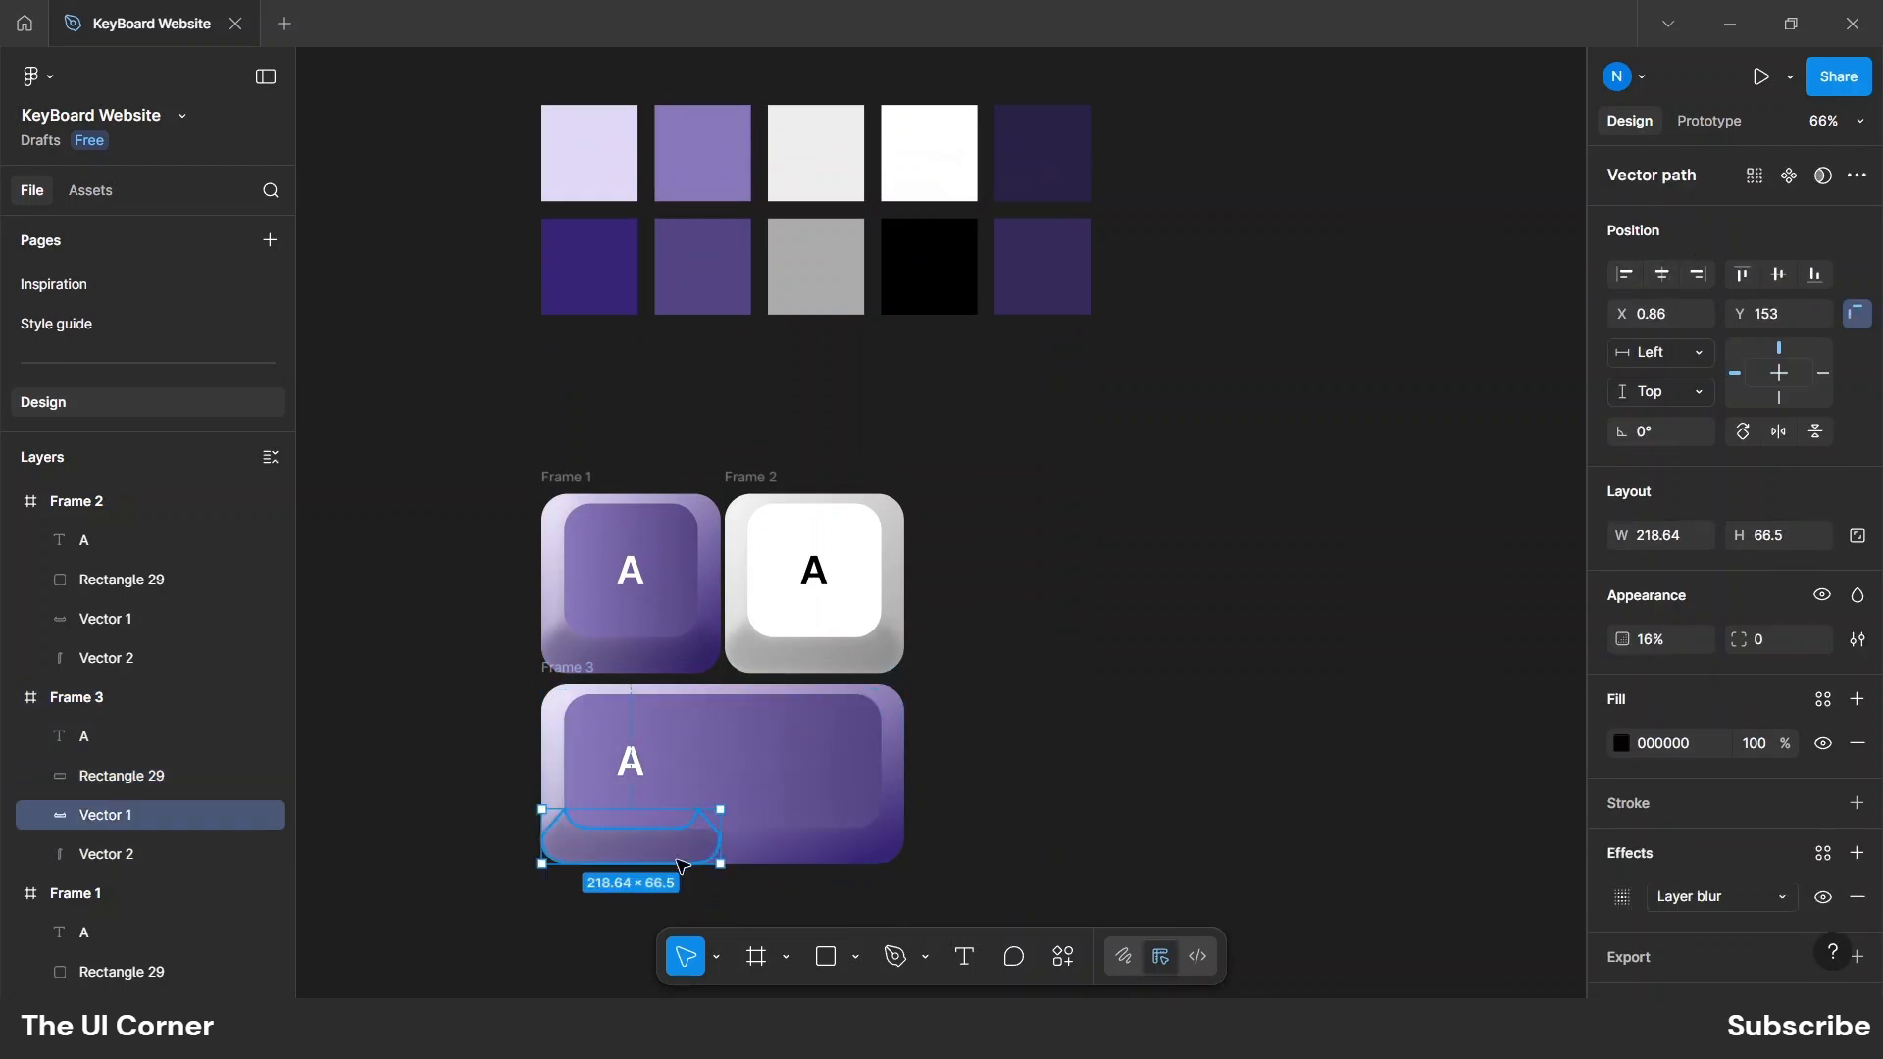
left_click_drag(726, 844, 907, 835)
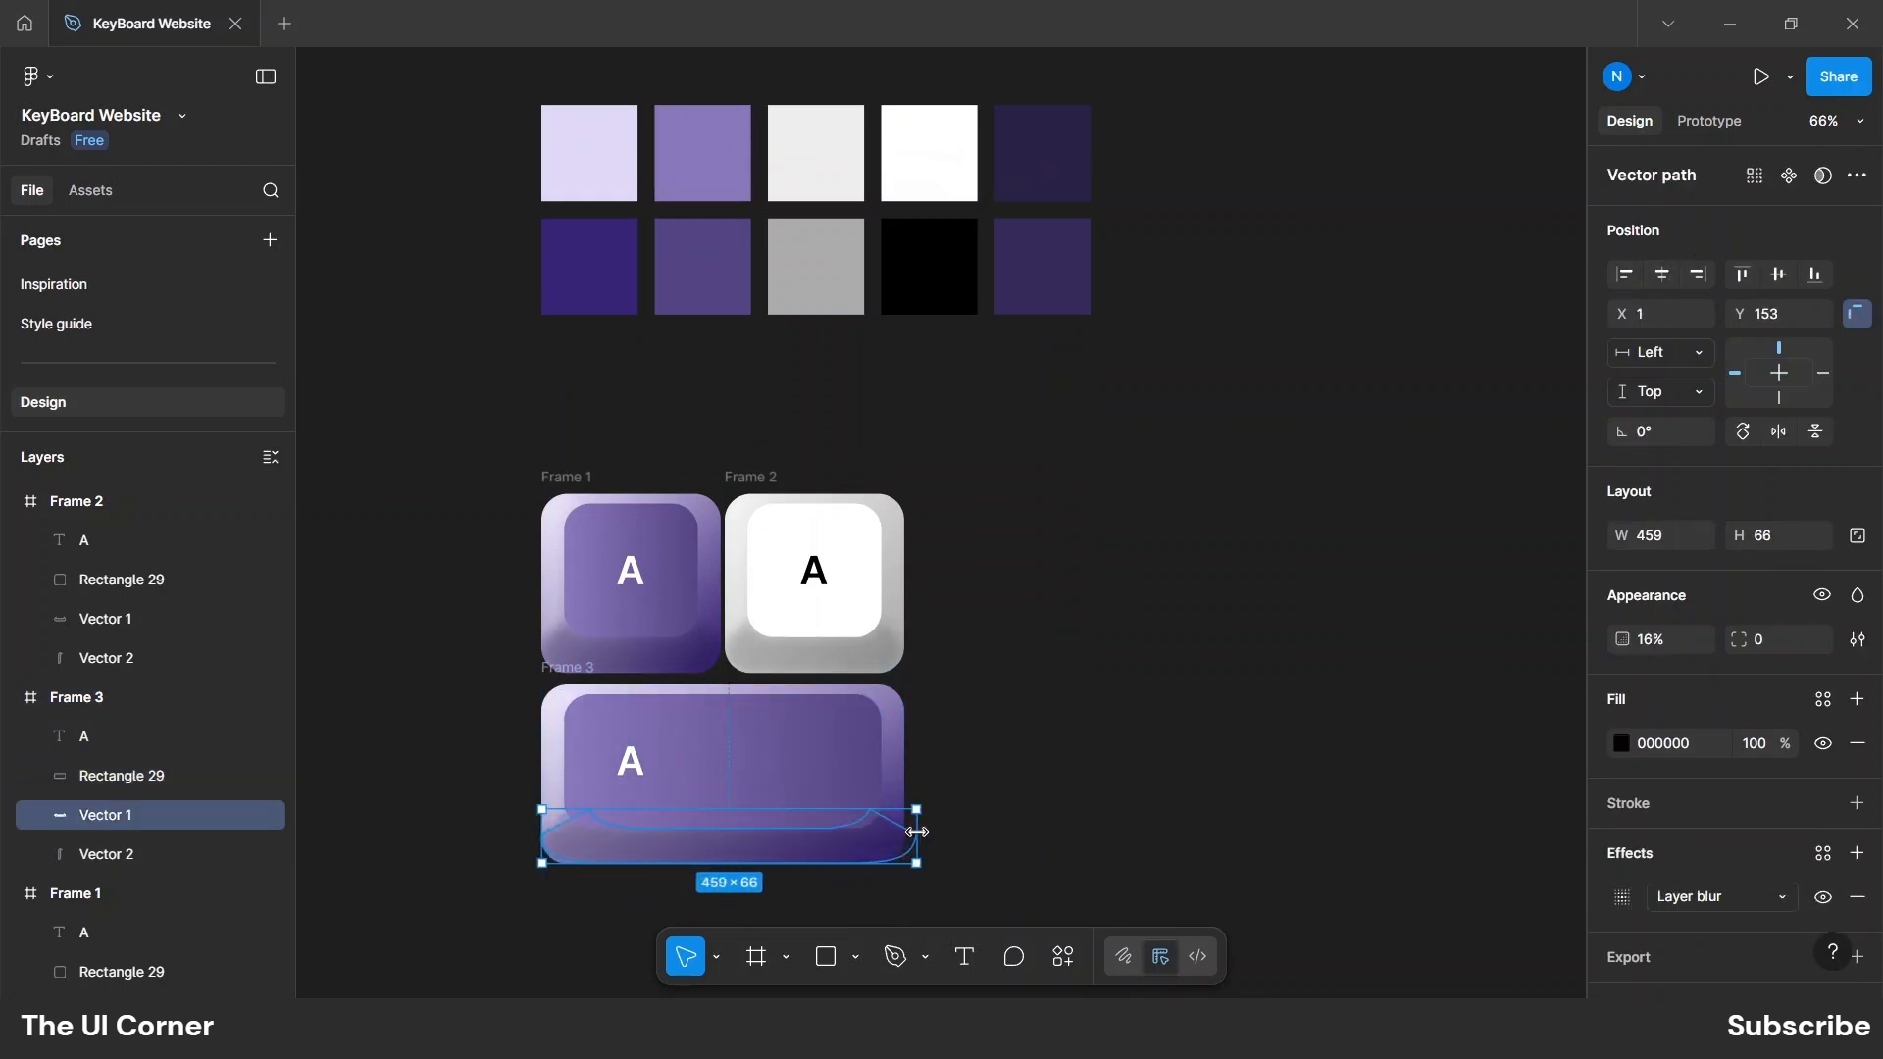
Centre the letter "A" horizontally on the wide keycap's inner rectangle and deselect it.
left_click(552, 774)
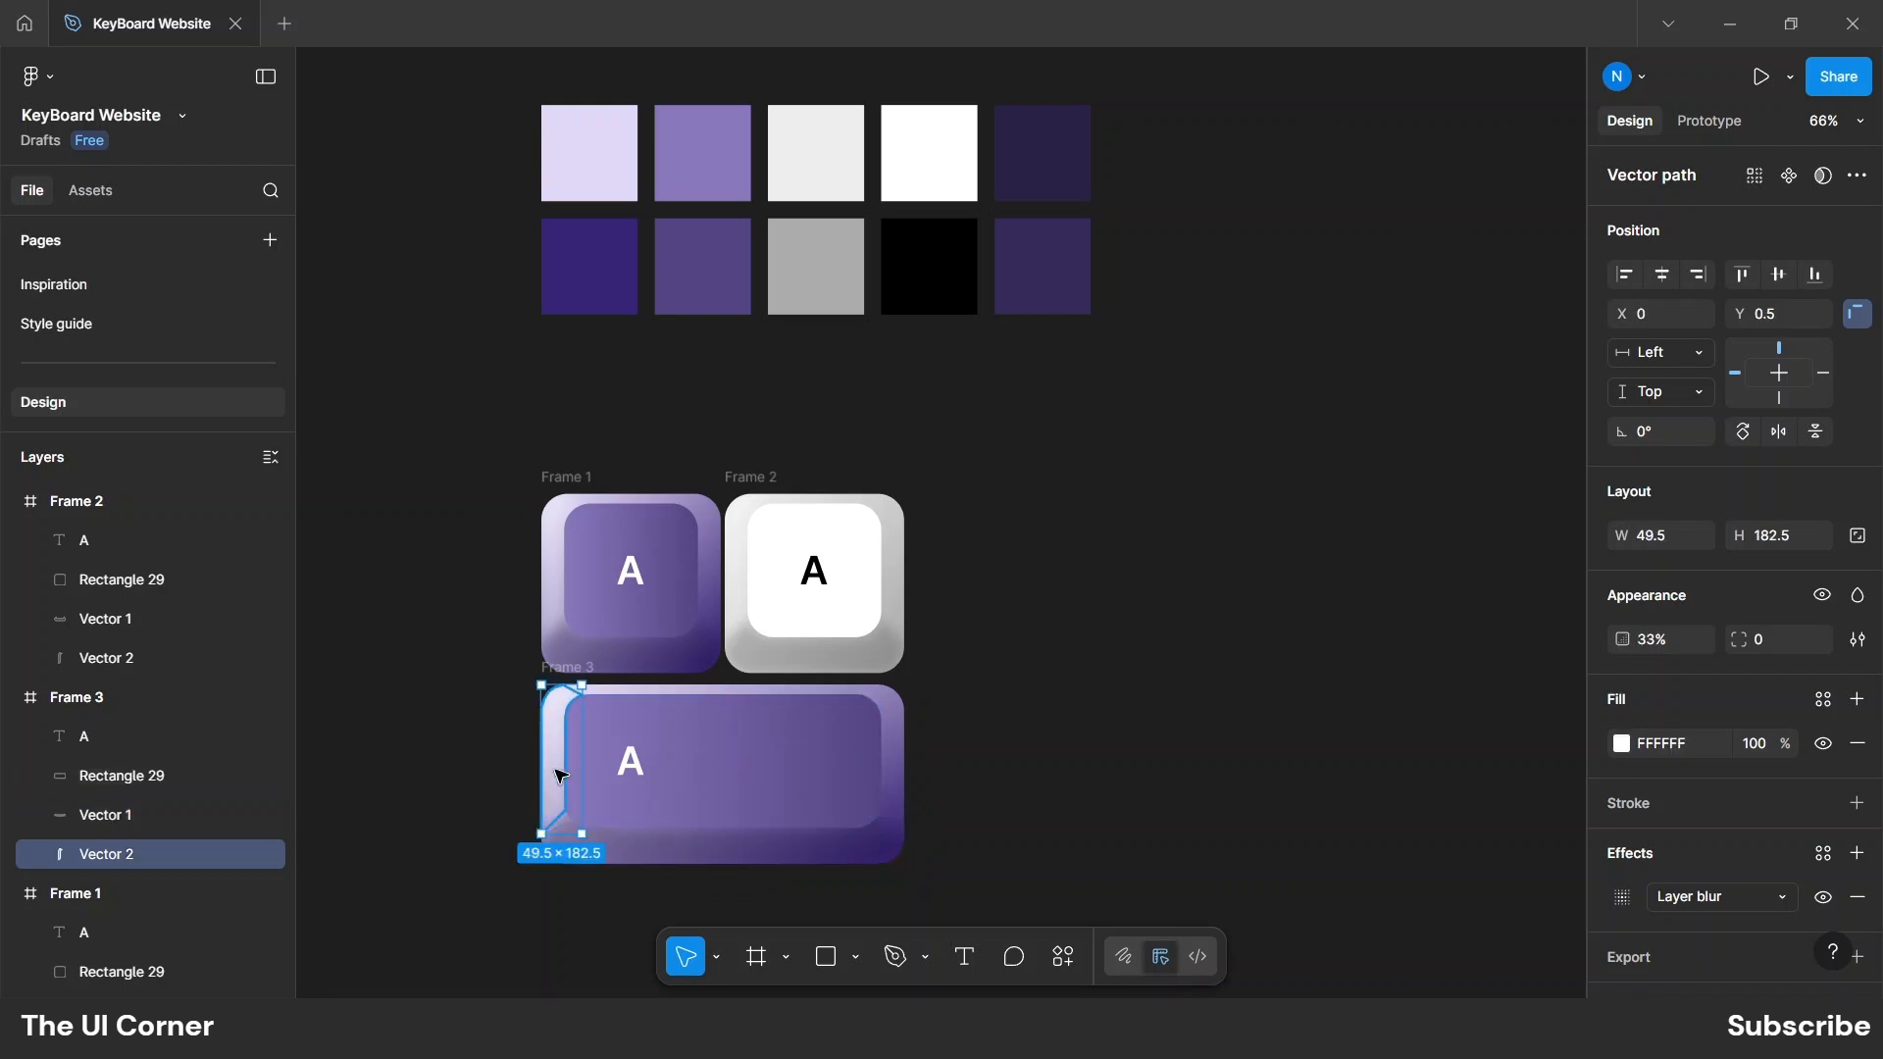
scroll(555, 762, "up", 5)
left_click(1328, 866)
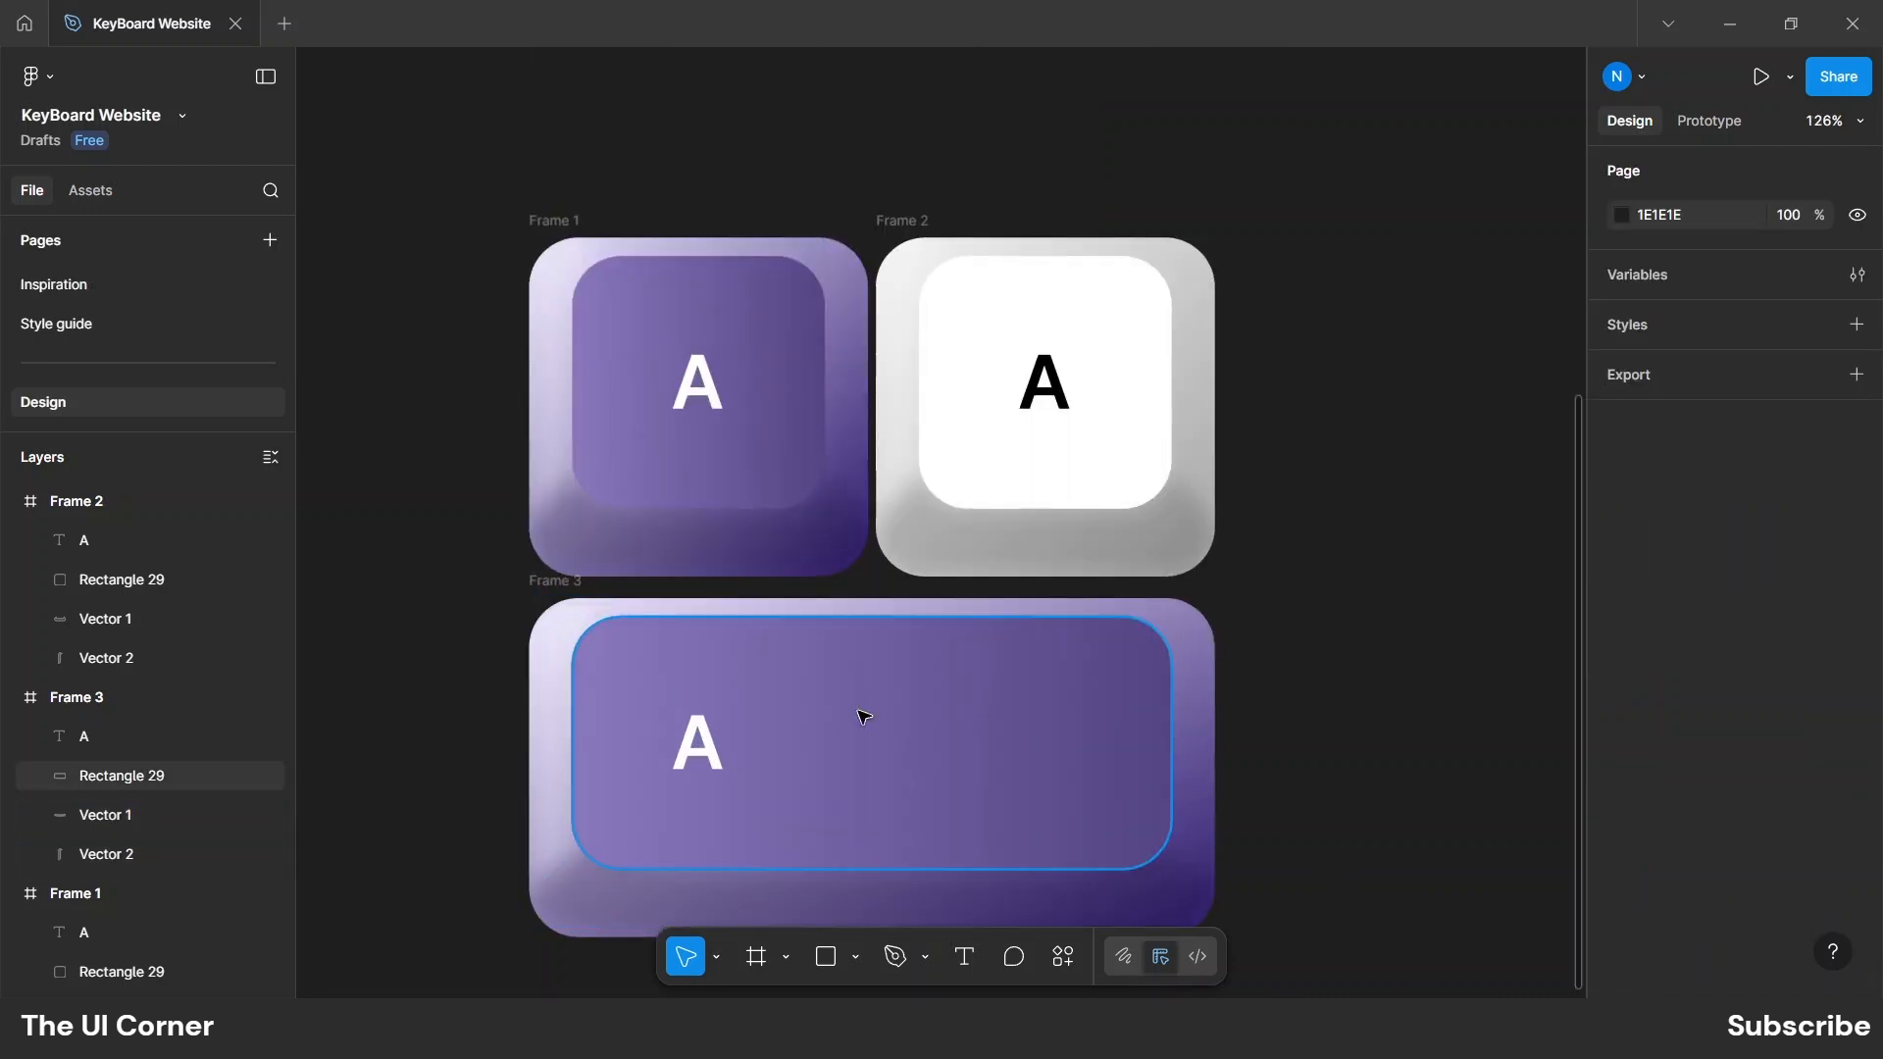
left_click(697, 745)
left_click_drag(698, 756, 872, 755)
left_click(462, 664)
scroll(462, 664, "down", 5)
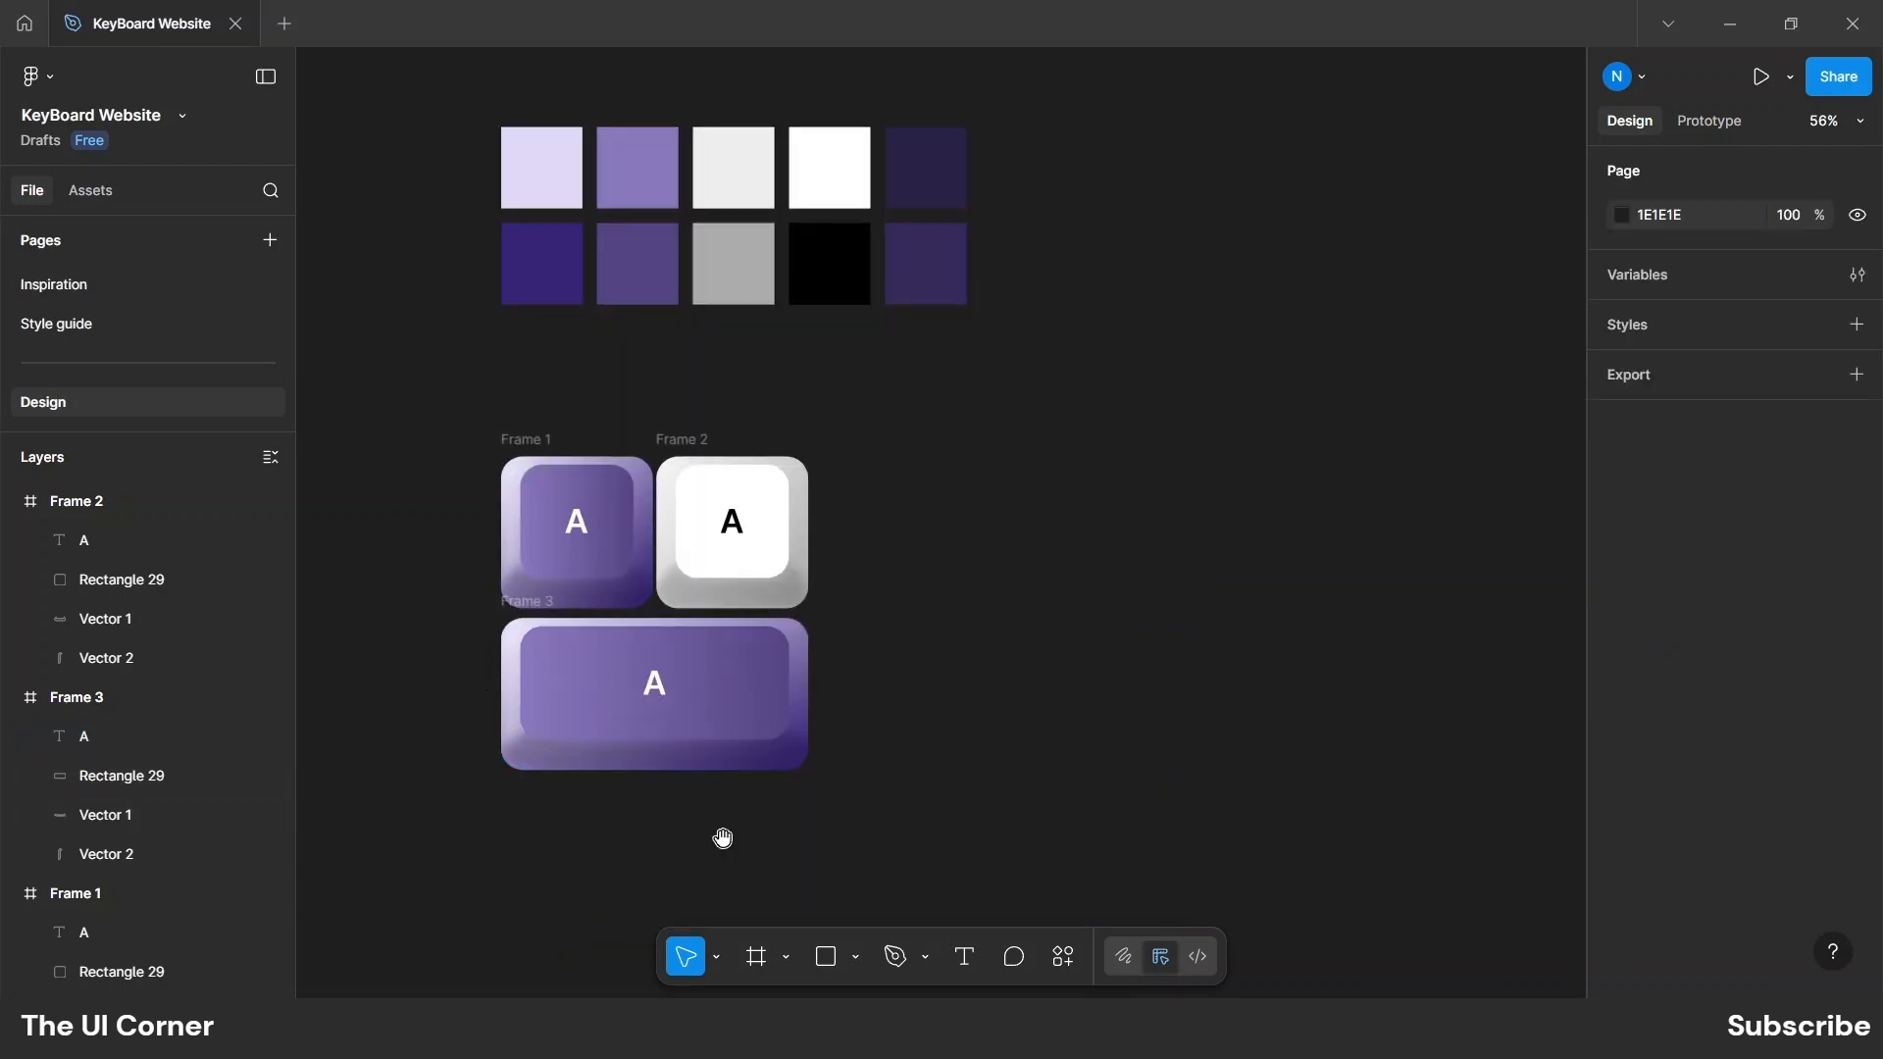
Move the colour swatches up clear of the keyboard and wrap all the keyboard keys in one frame.
left_click_drag(723, 838, 840, 803)
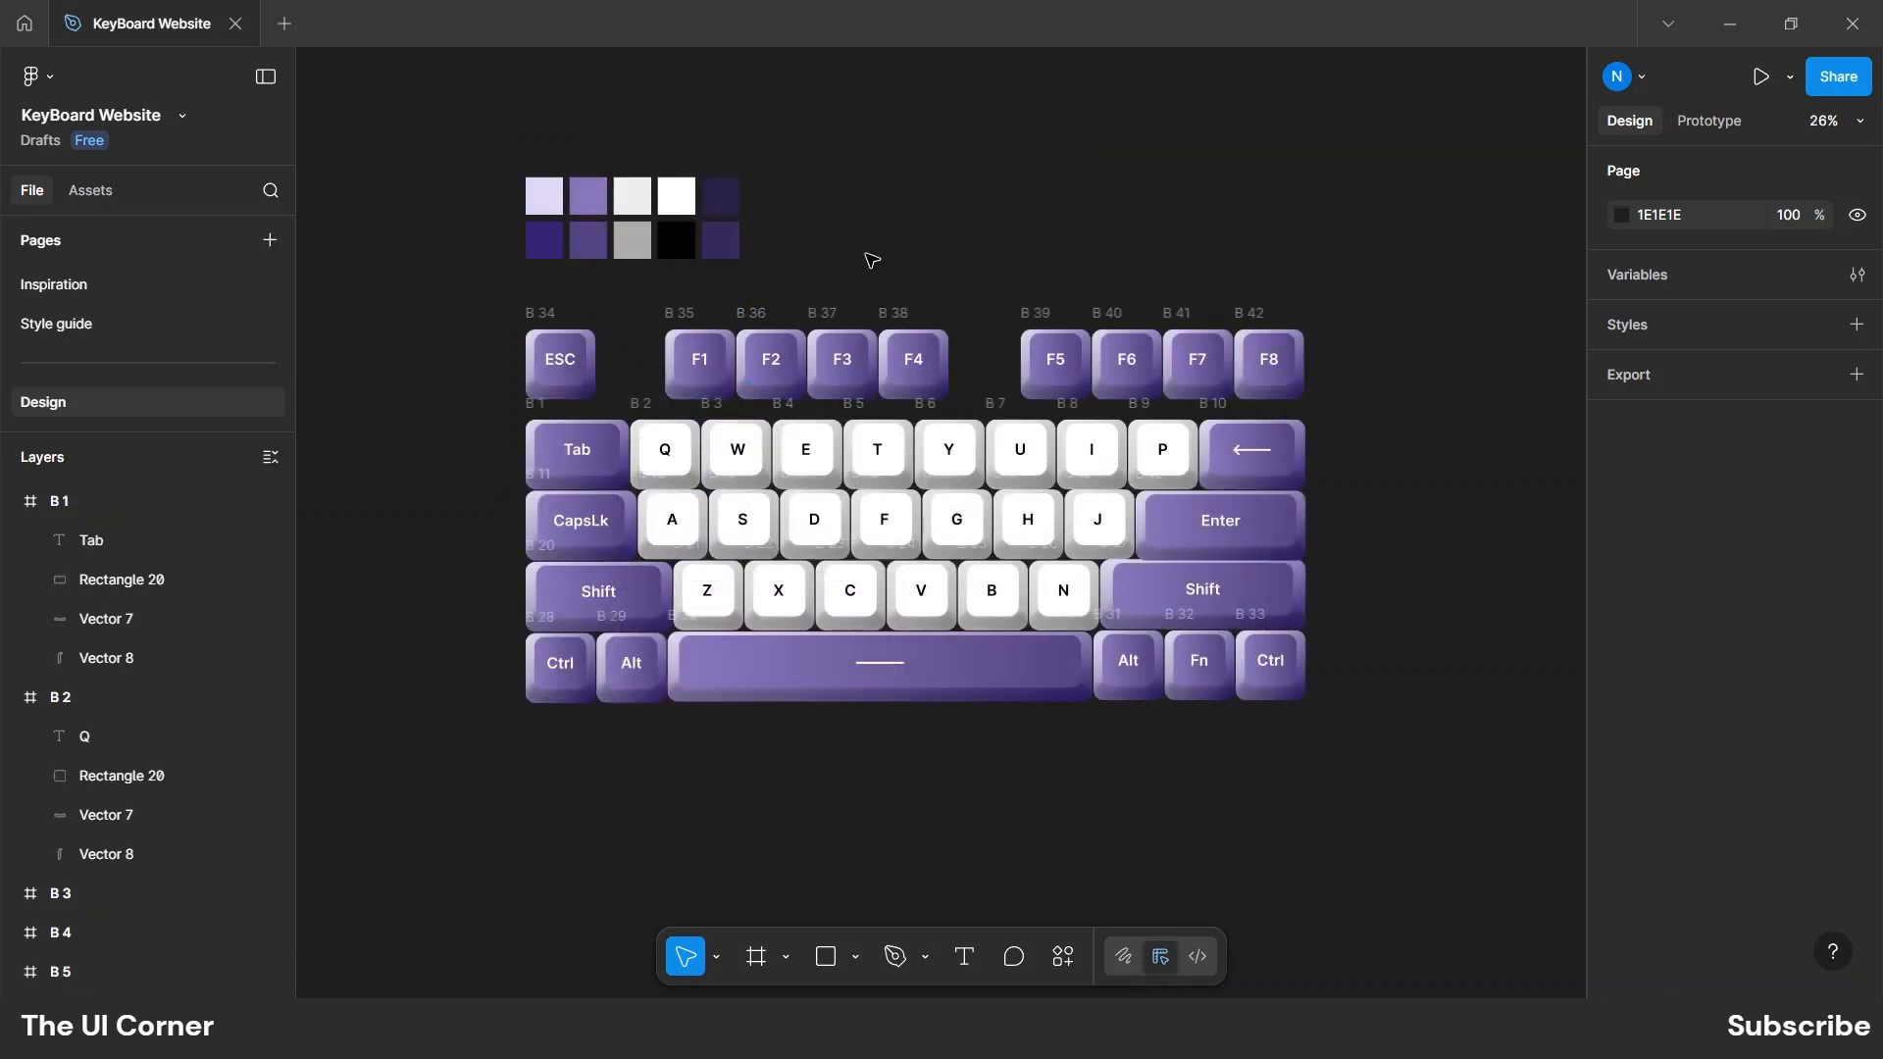
left_click_drag(618, 208, 595, 181)
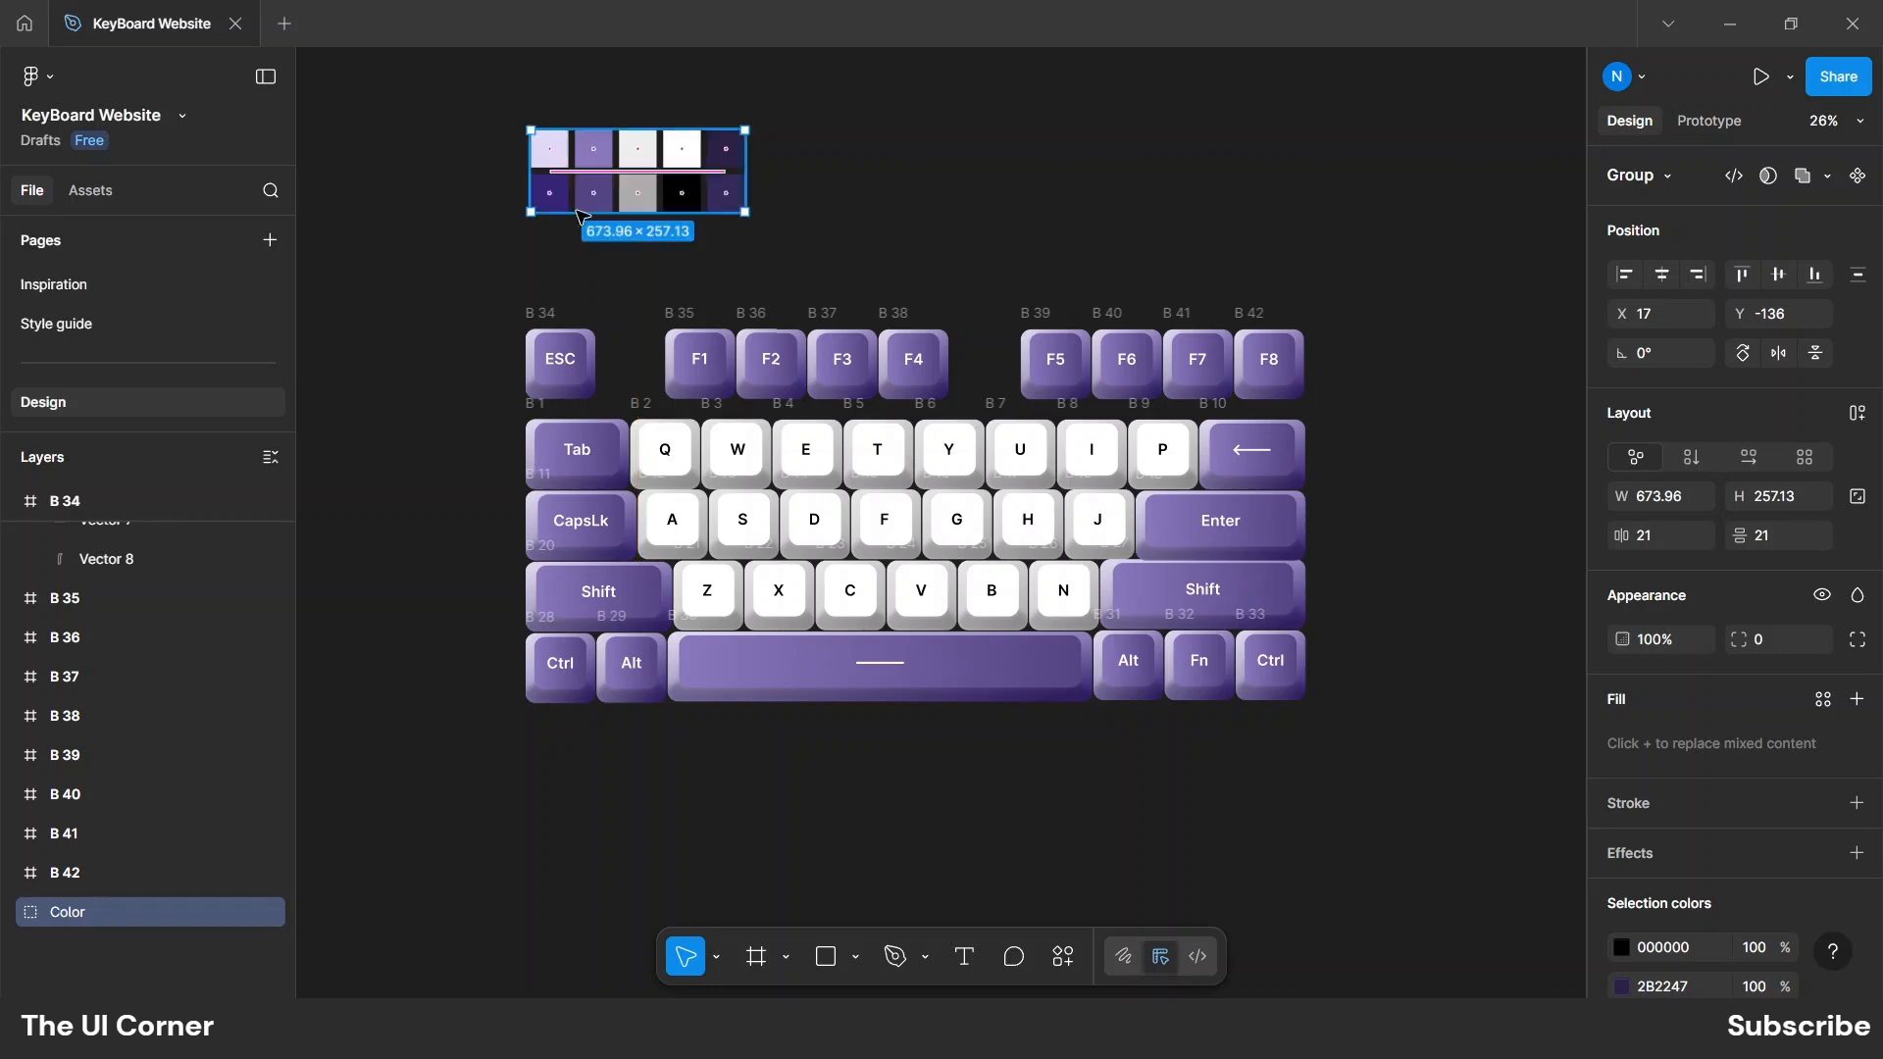
left_click_drag(467, 256, 1383, 827)
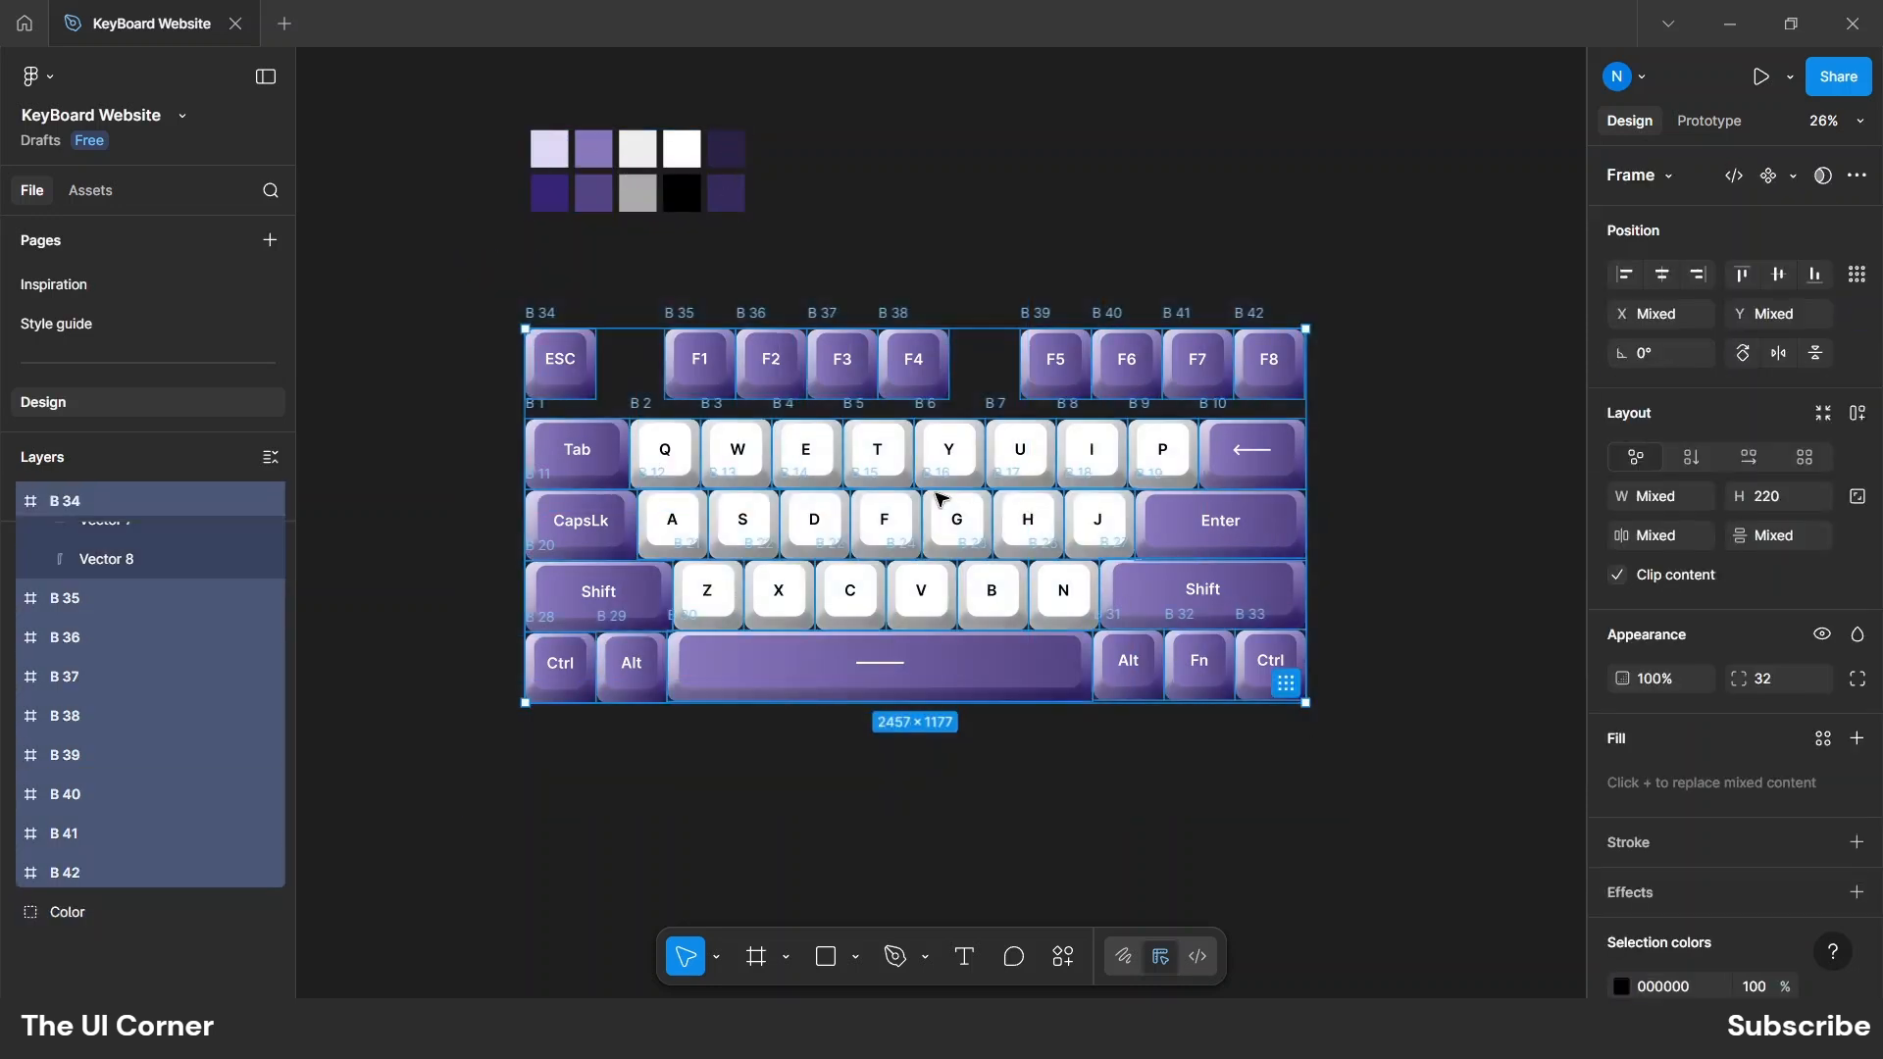
right_click(942, 500)
left_click(966, 517)
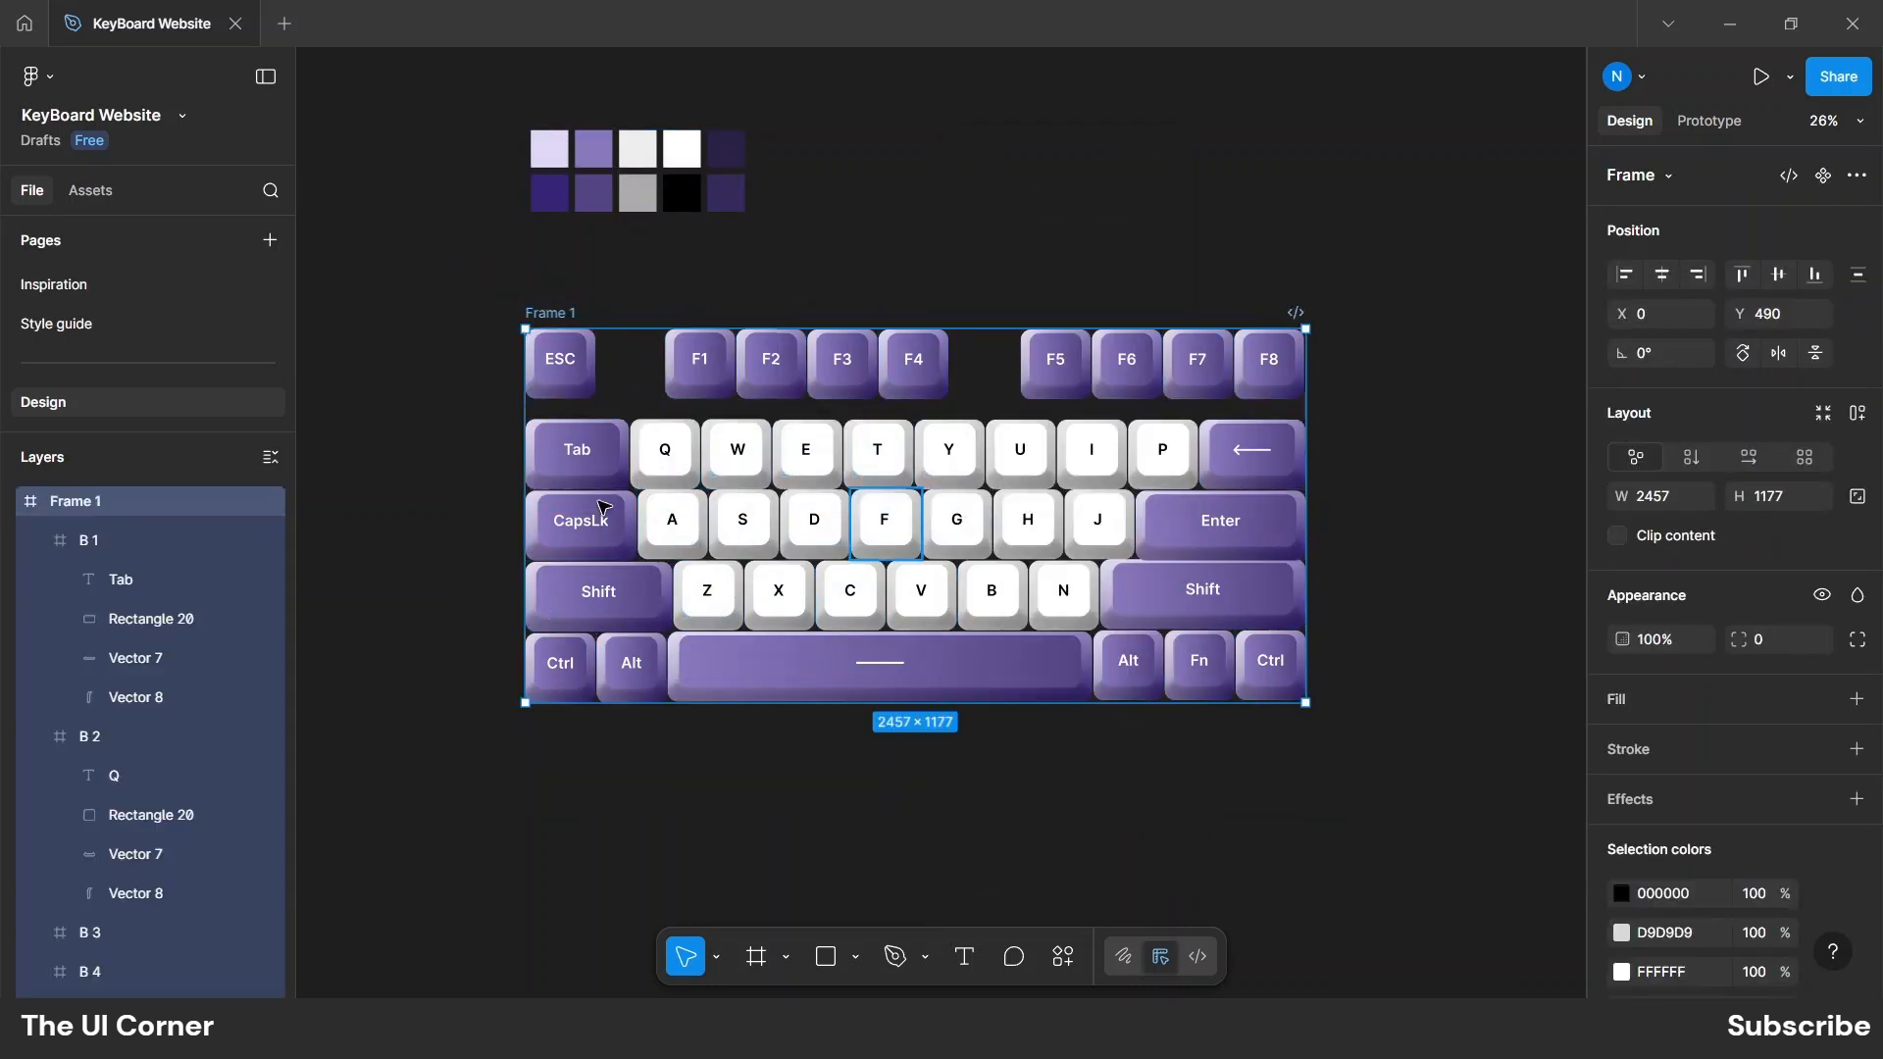
Rename the new frame to Keys and collapse its layers.
double_click(76, 504)
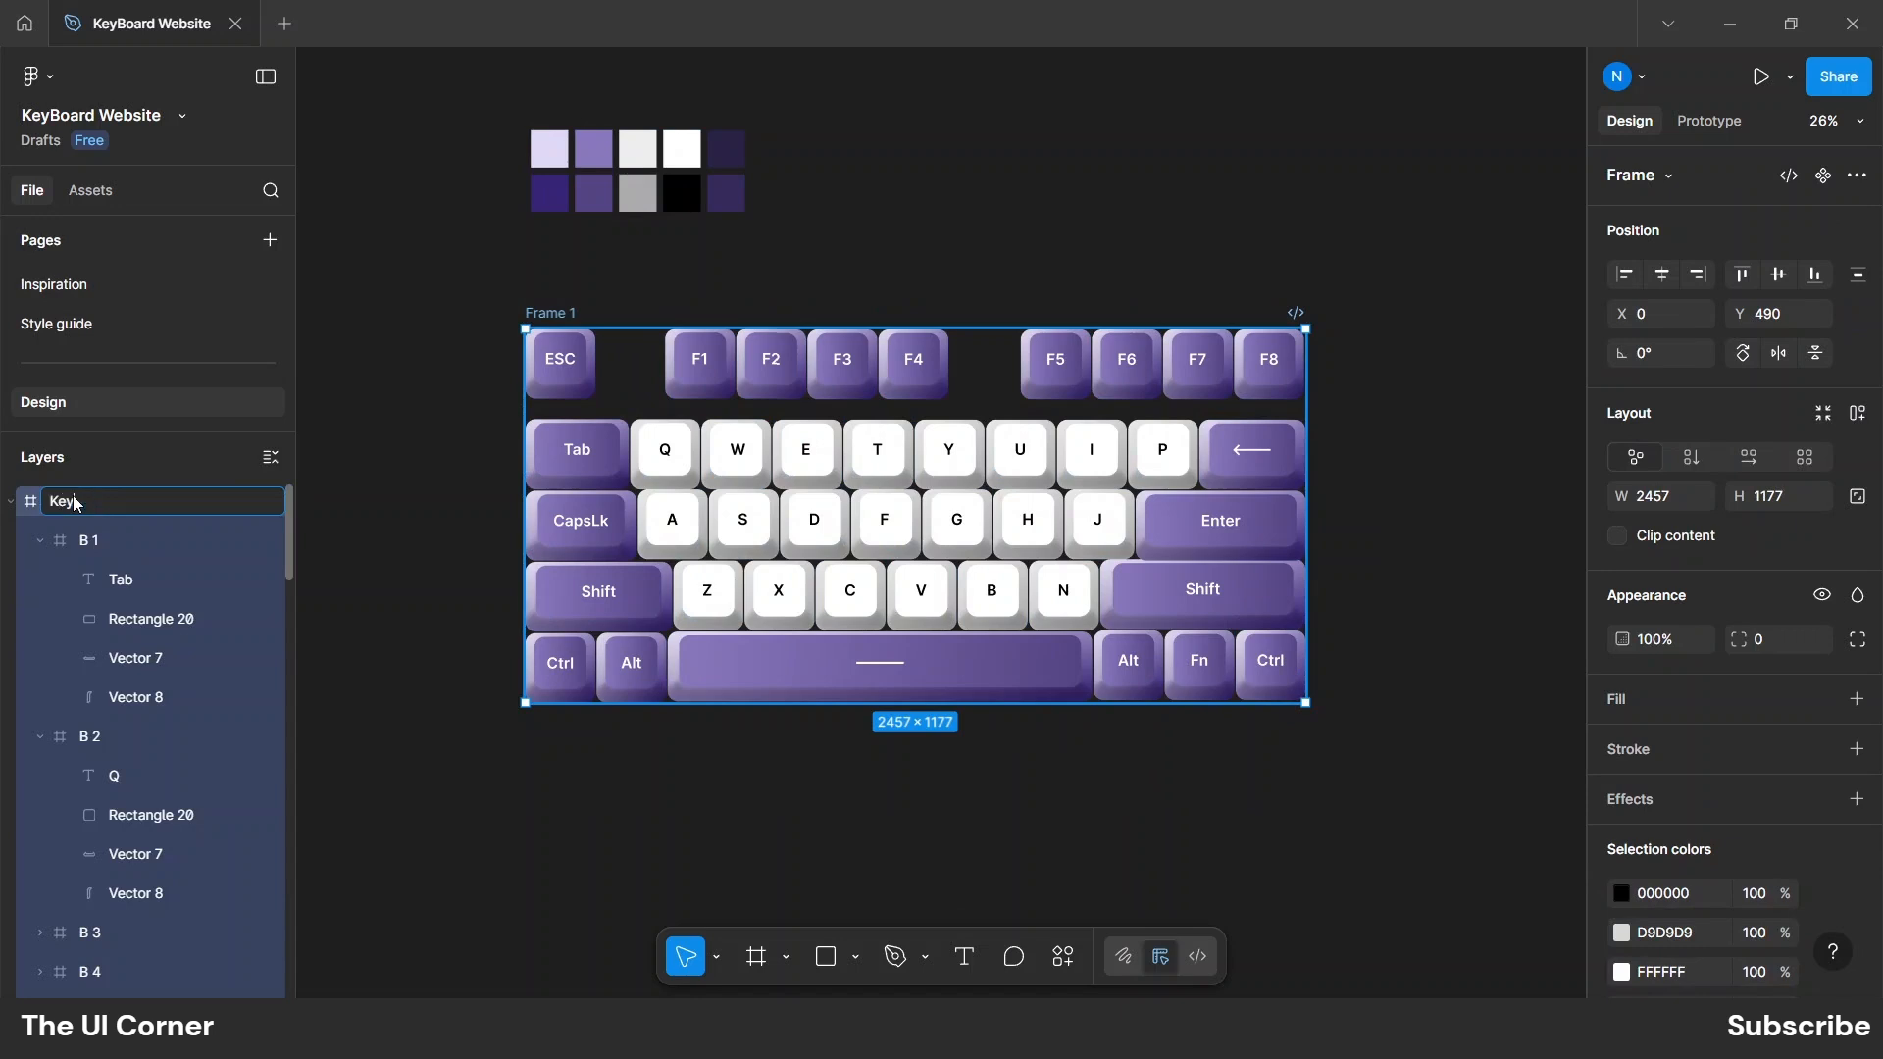
left_click(334, 500)
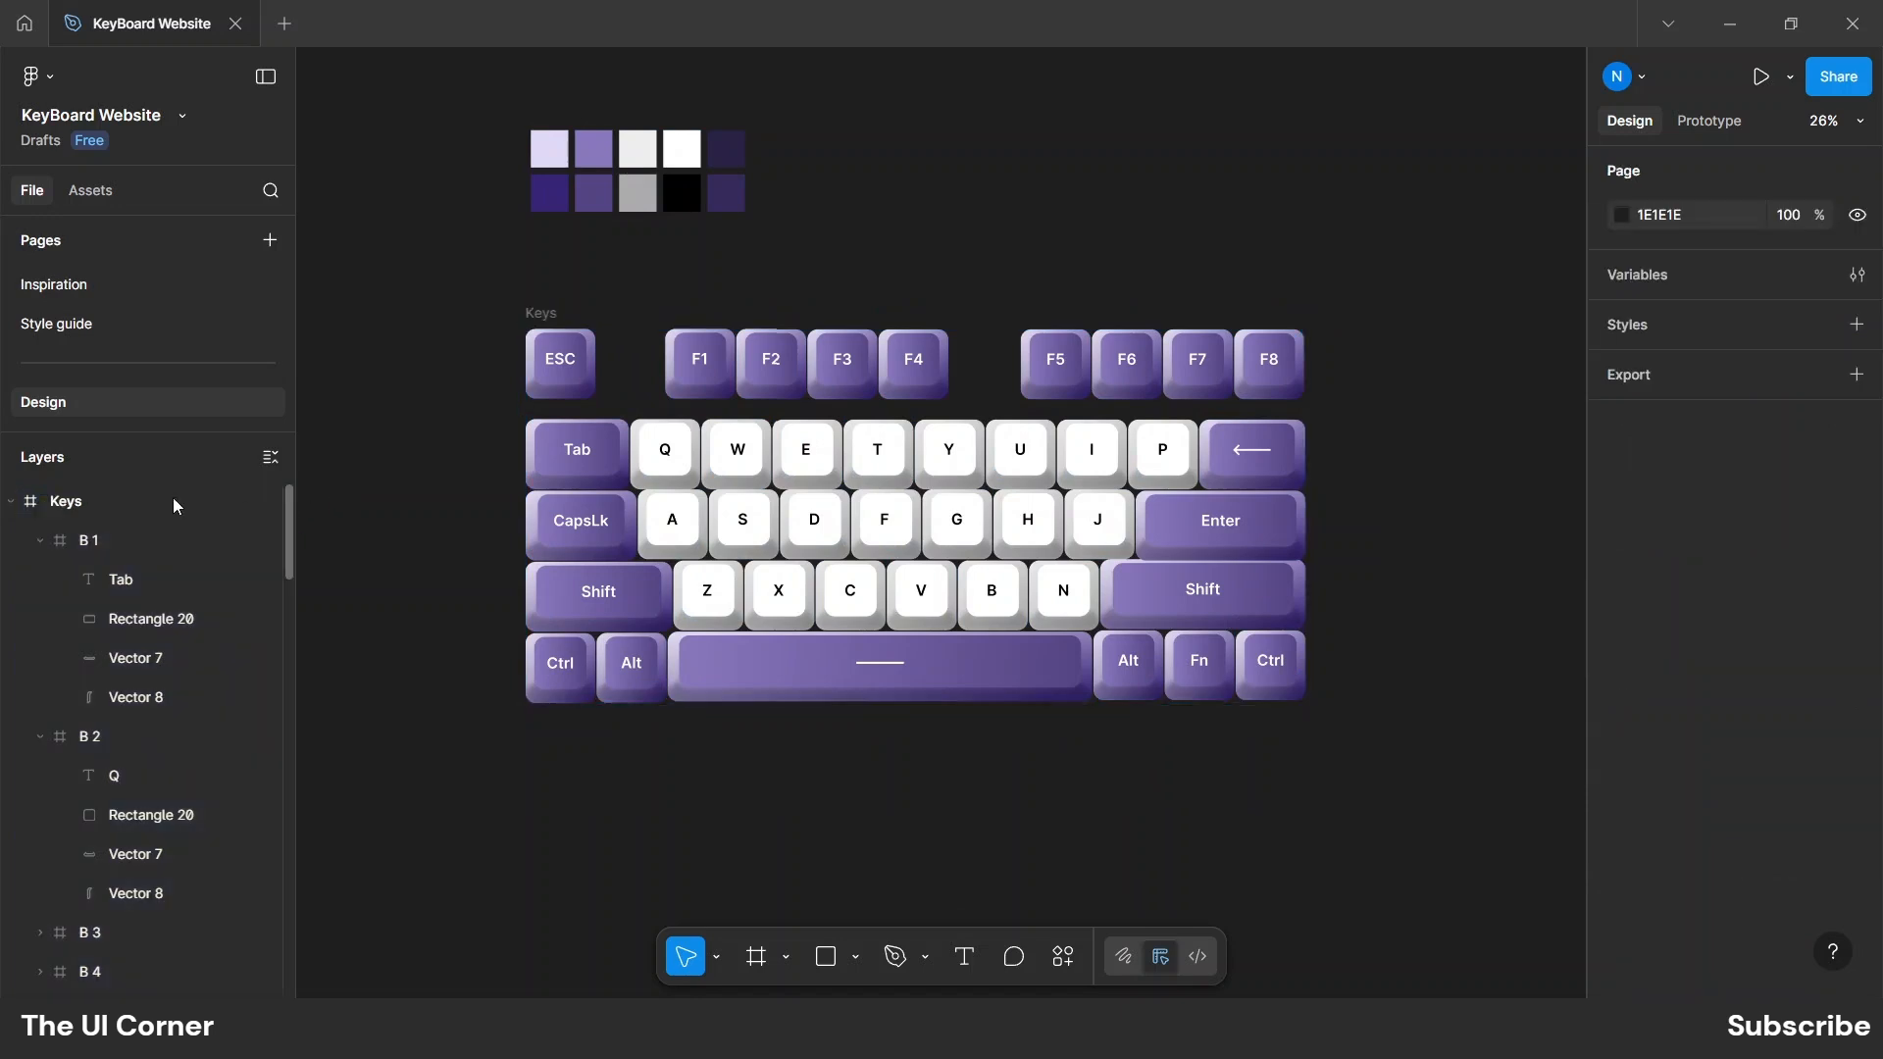
left_click(11, 505)
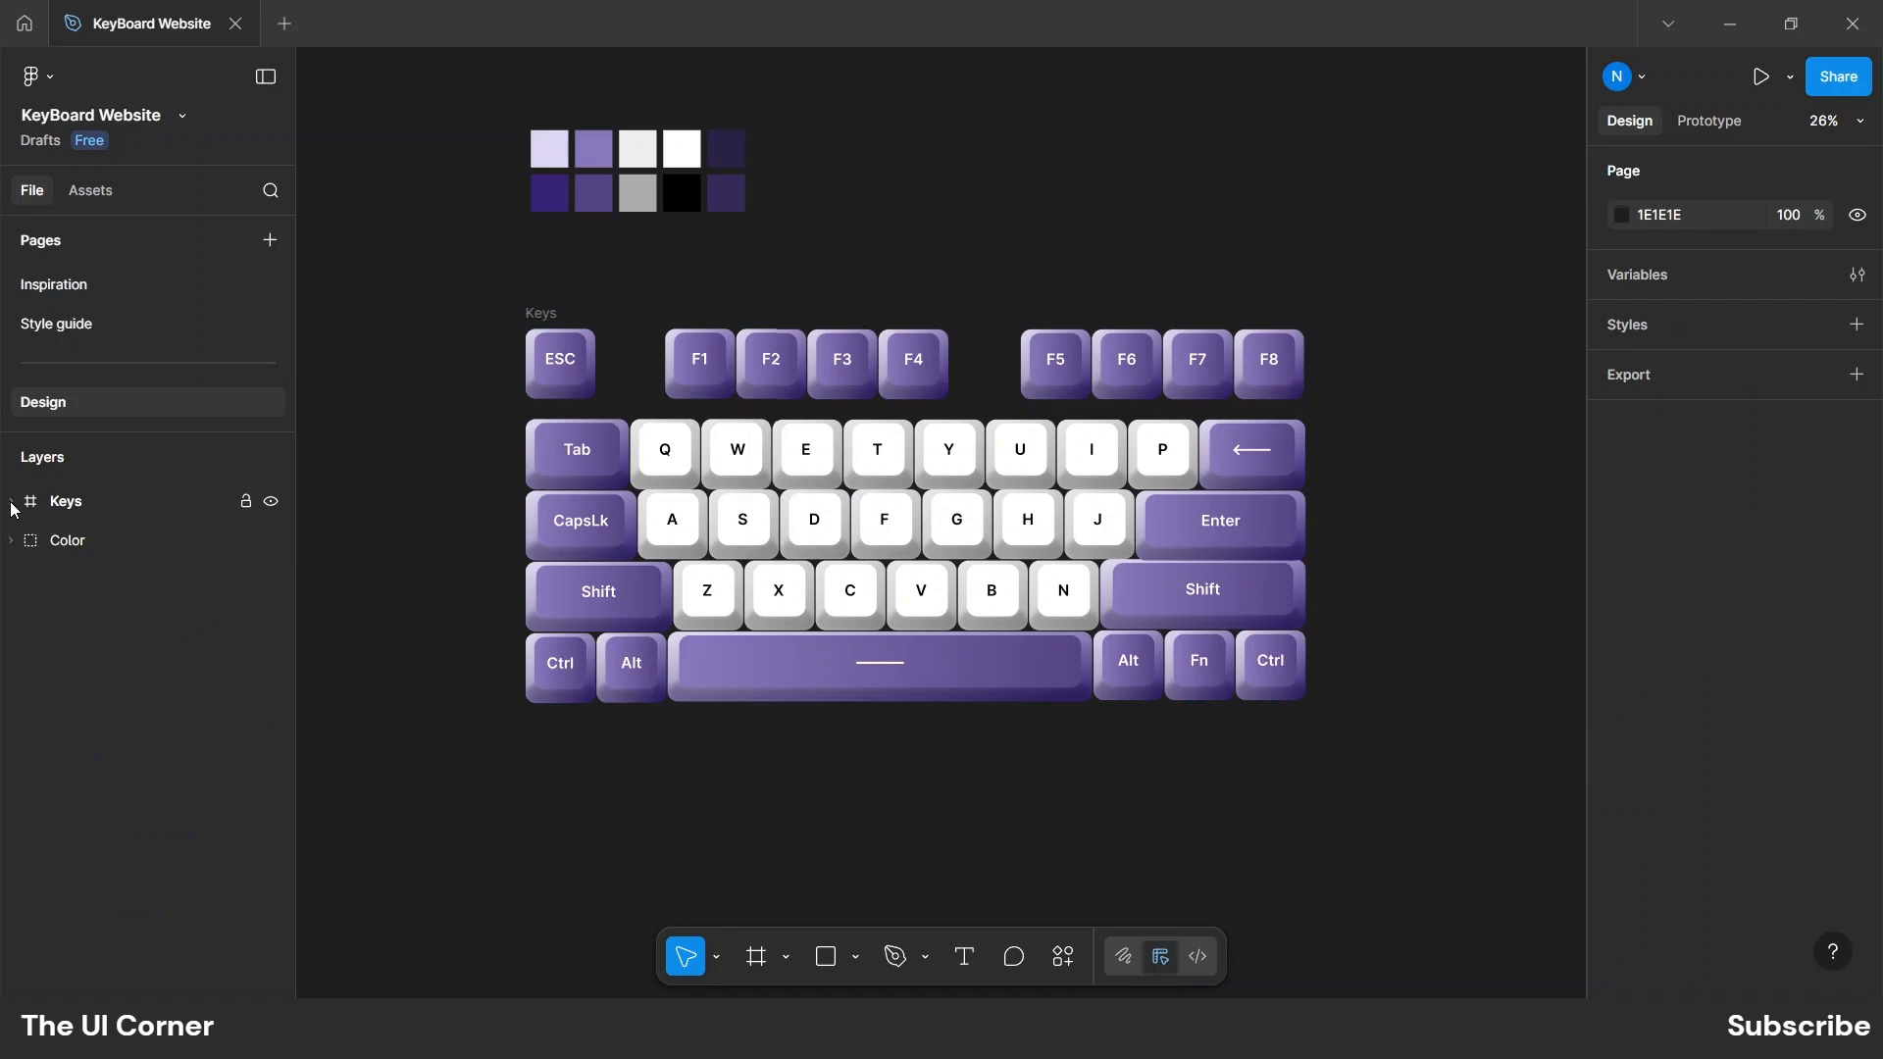
Draw a rectangle about 2691 × 1456 around all the keys and send it behind them.
left_click(832, 957)
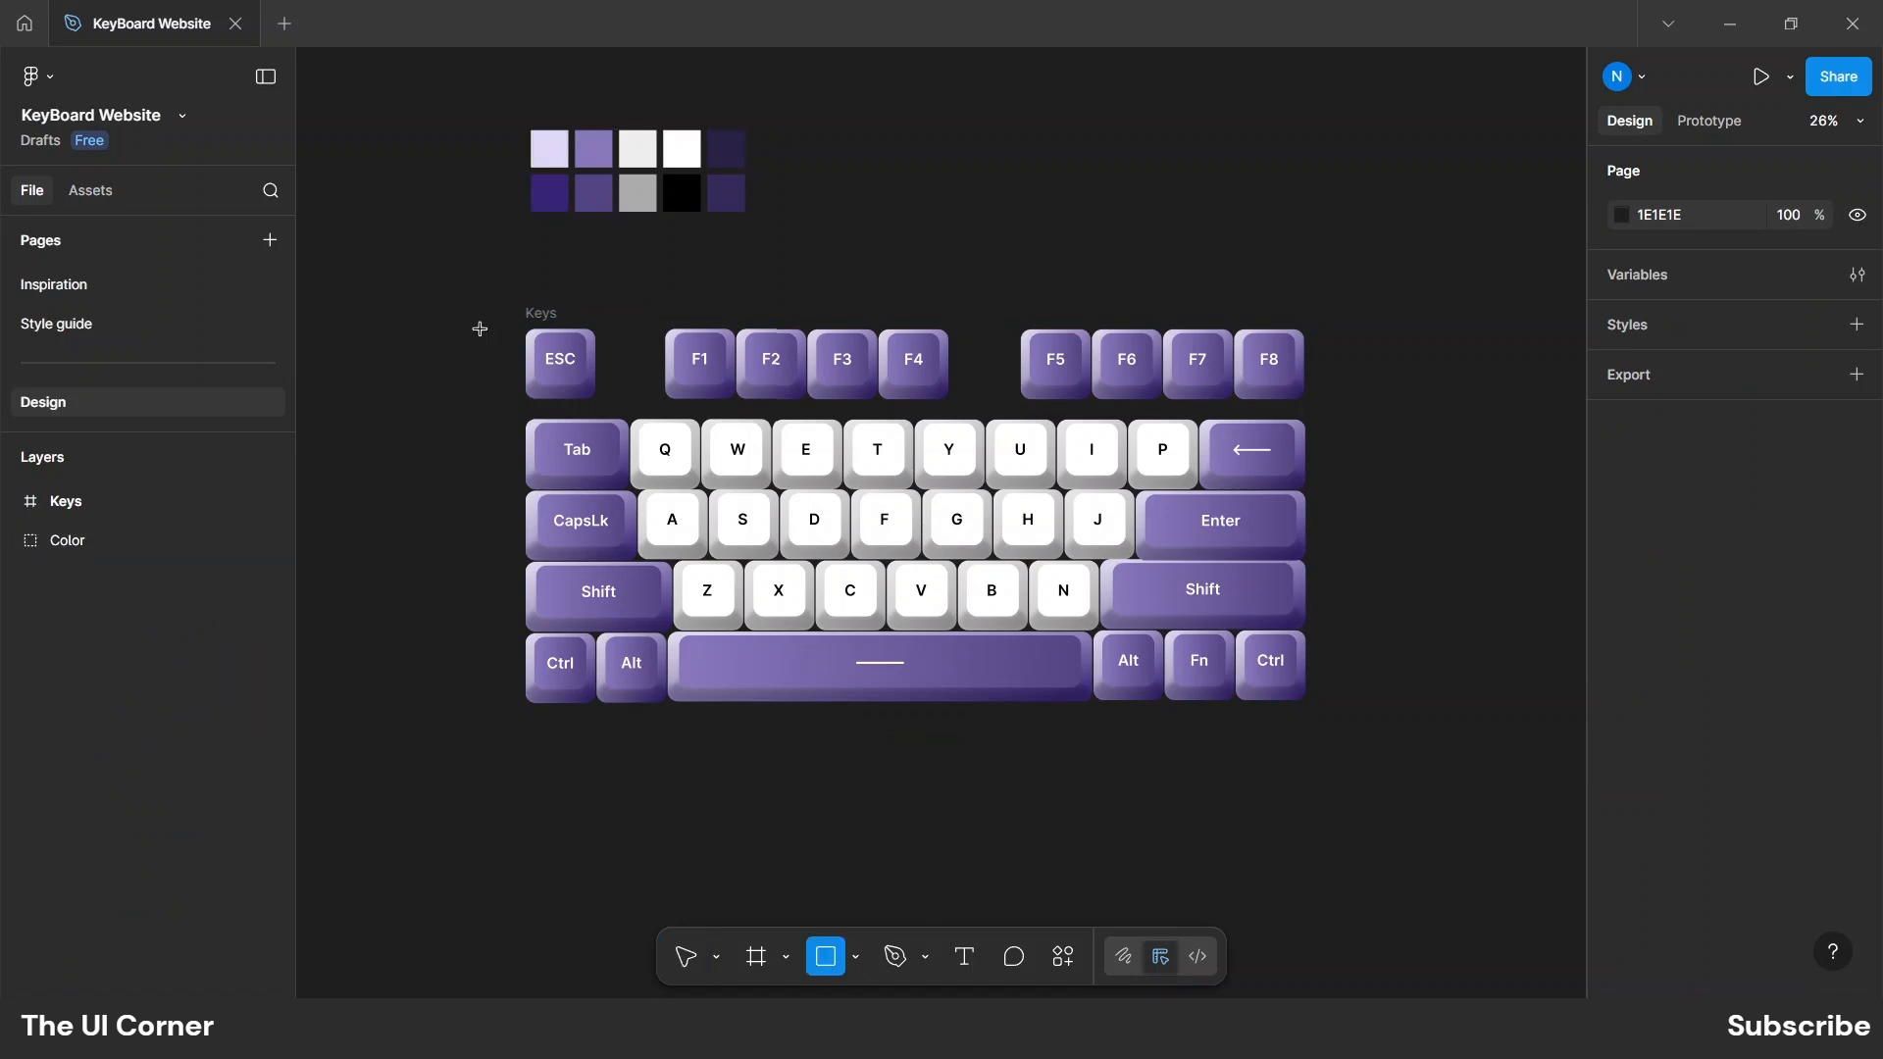
left_click_drag(491, 294, 1345, 758)
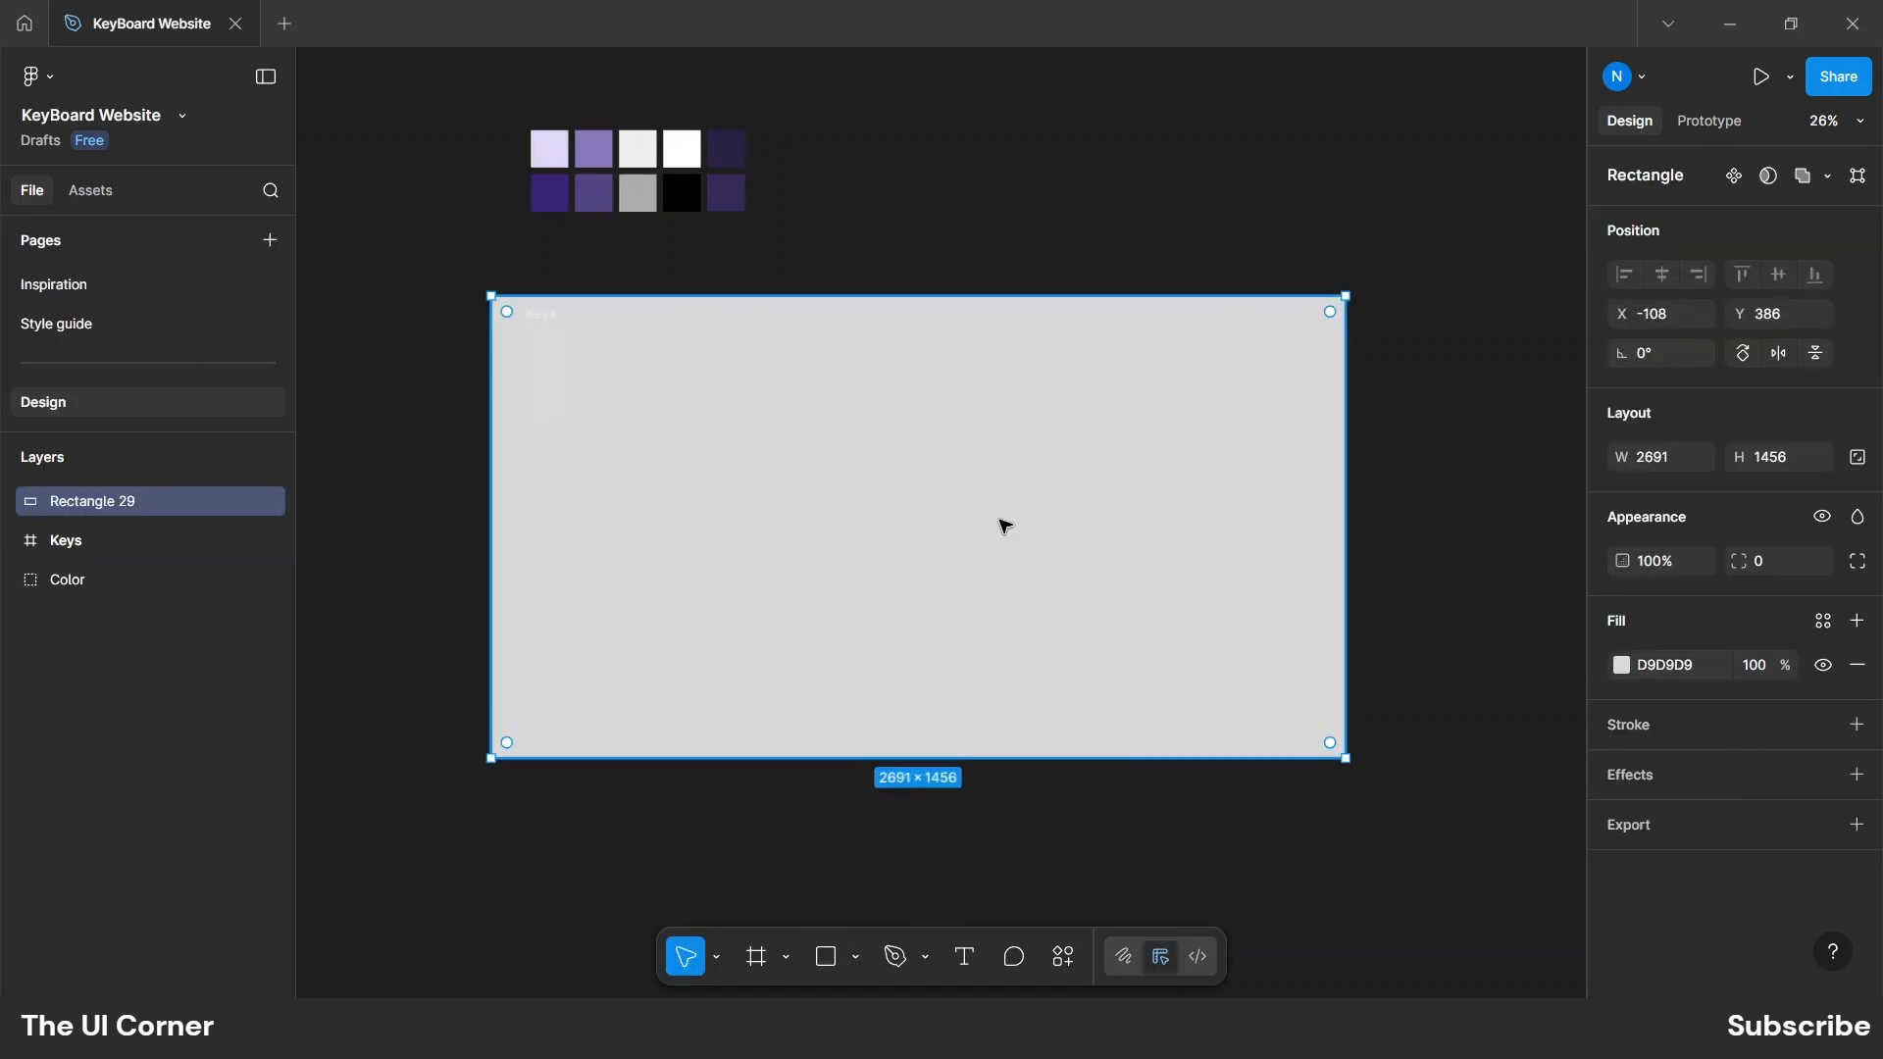
right_click(942, 478)
left_click(1010, 428)
Tighten the background rectangle around the keys to about 2579 × 1282.
left_click_drag(926, 758, 926, 719)
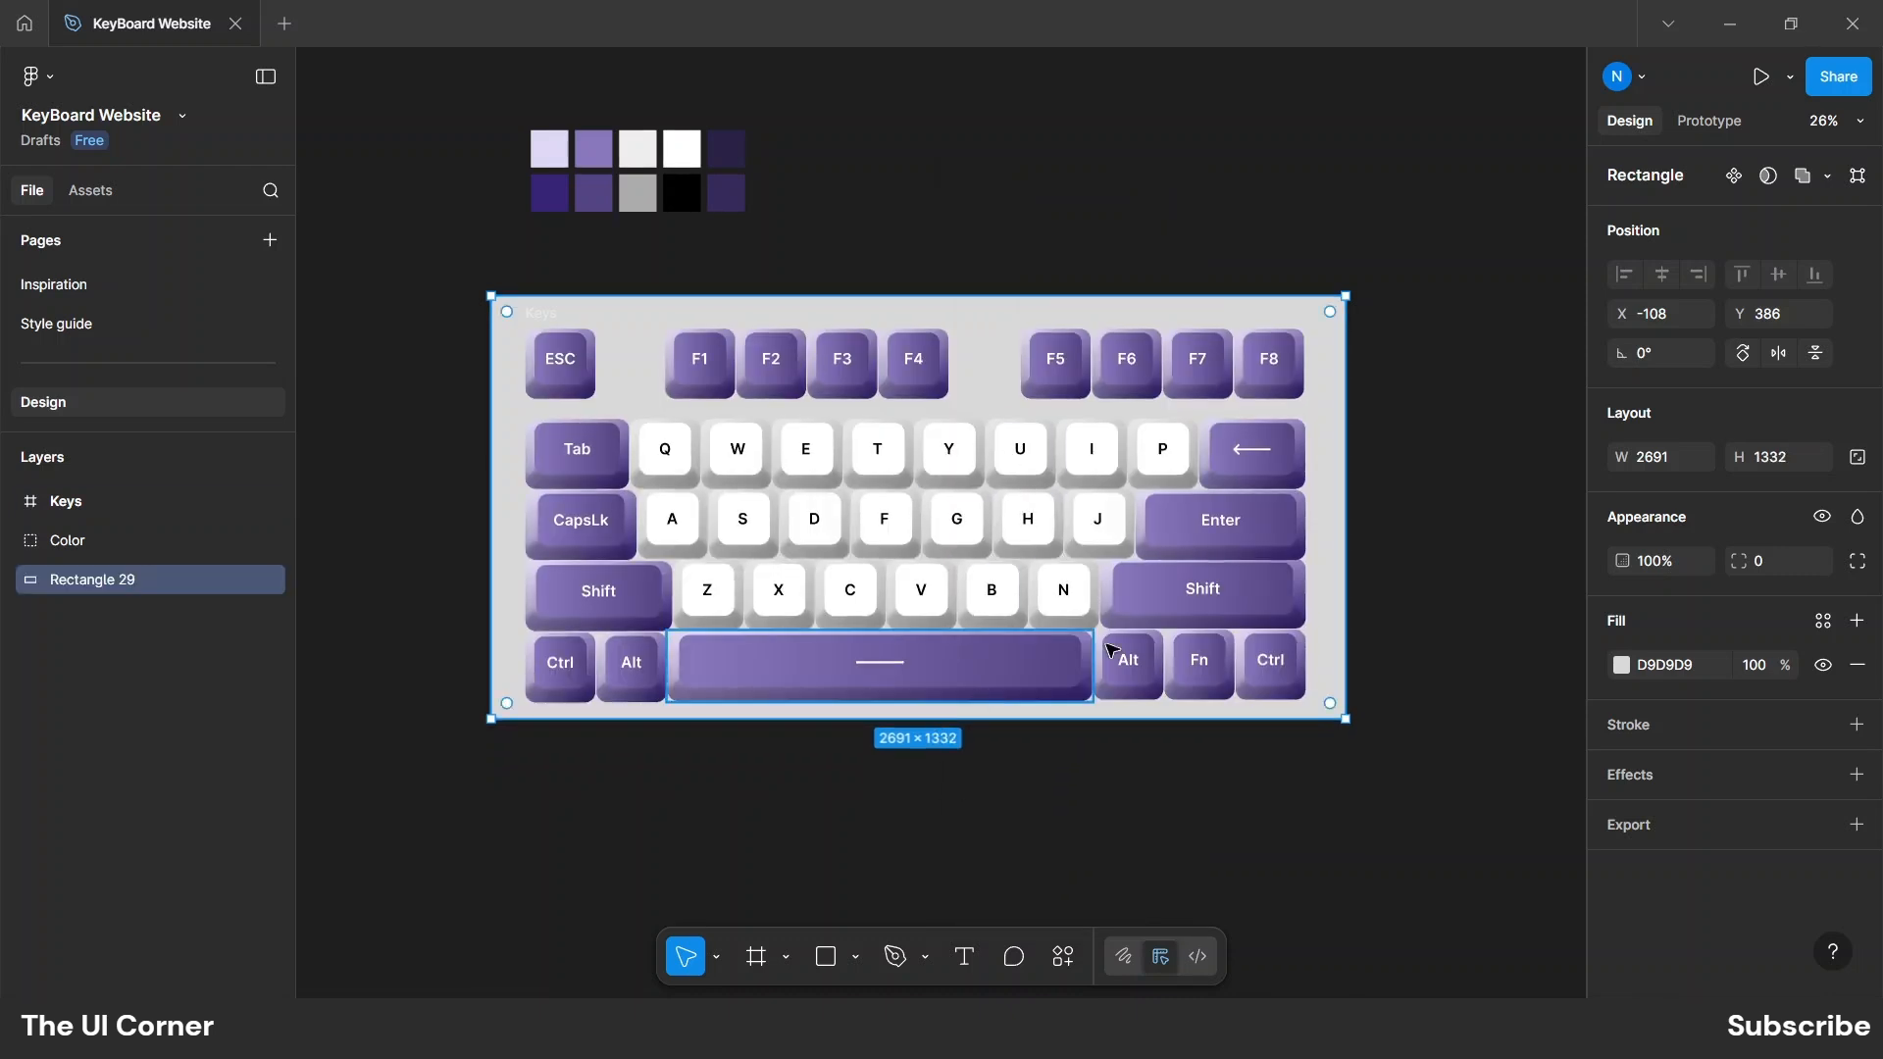
left_click_drag(1336, 543, 1326, 553)
left_click_drag(491, 520, 505, 522)
left_click_drag(1008, 298, 1008, 311)
Move the background rectangle below the keys to X 0, Y 1783, aligned with their left edge.
scroll(769, 580, "down", 5)
scroll(635, 550, "down", 2)
scroll(589, 490, "up", 3)
scroll(589, 491, "right", 2)
left_click_drag(488, 379, 509, 667)
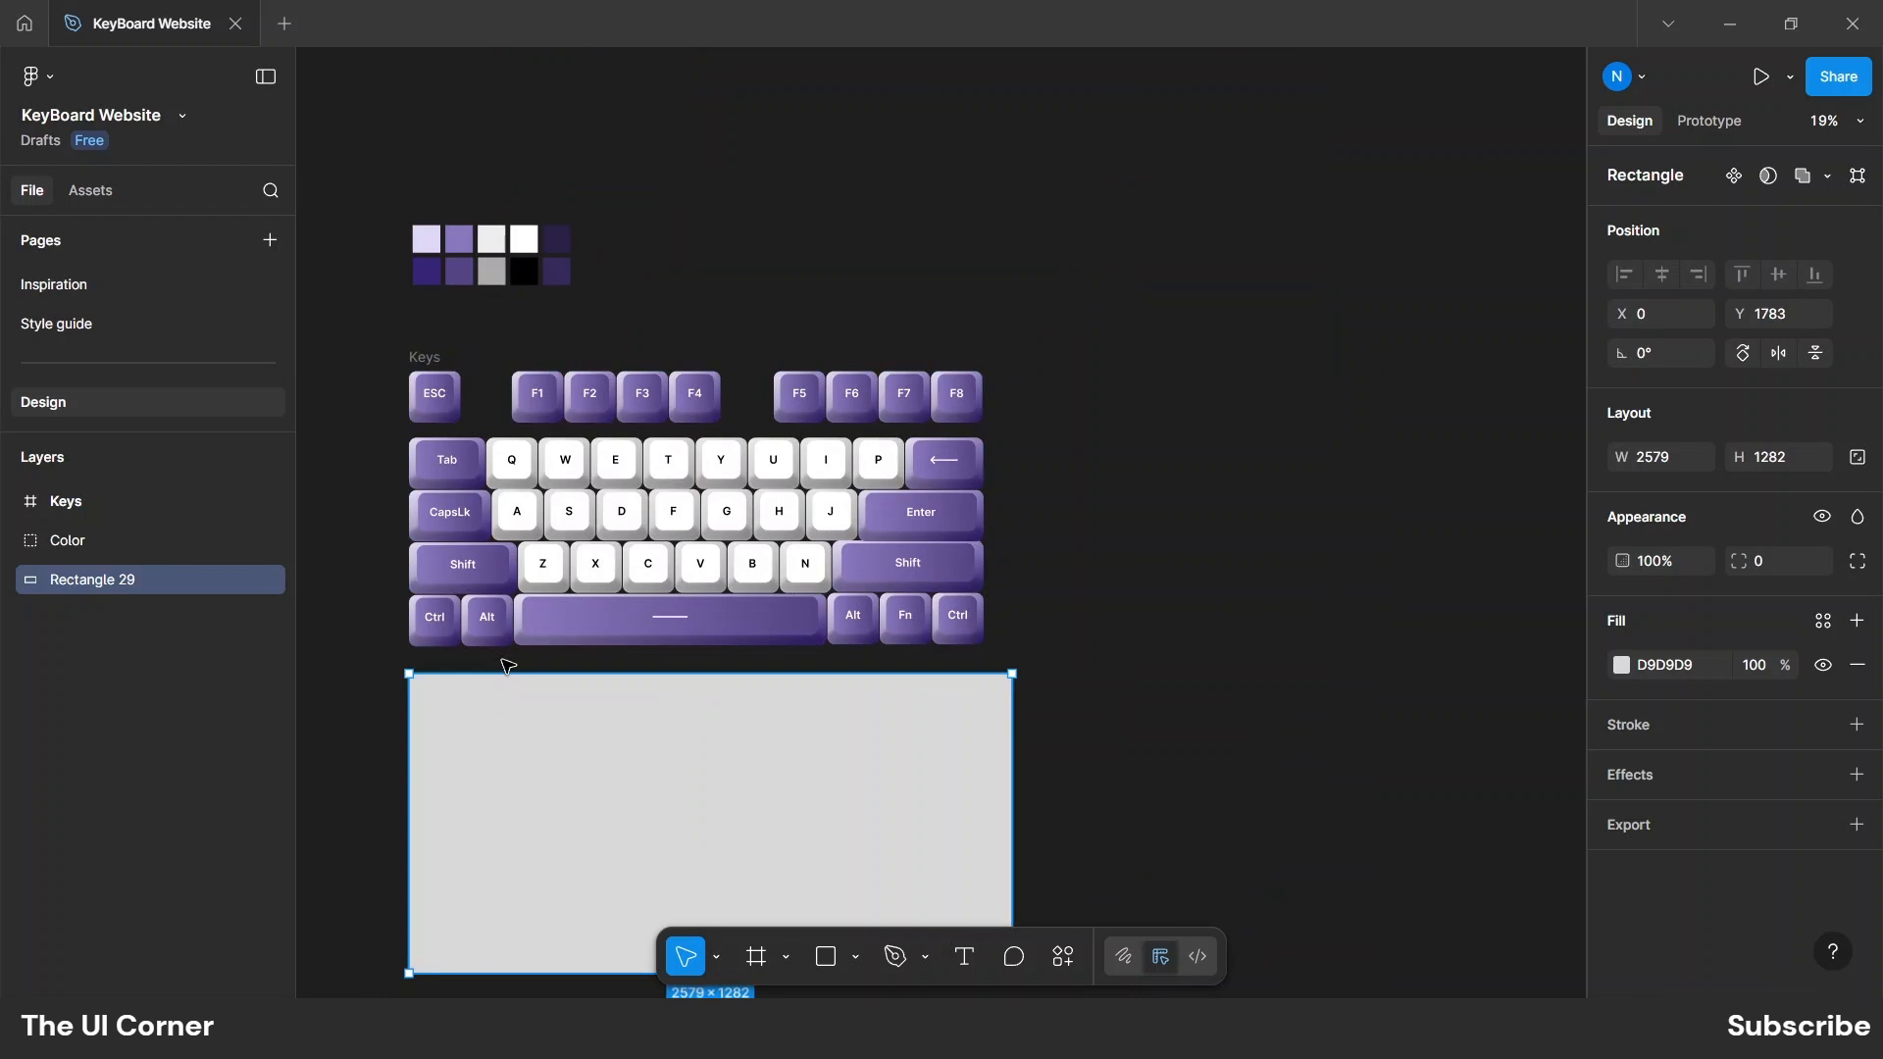
scroll(520, 659, "down", 3)
Fill the rectangle with the dark purple 2B2247 sampled from the colour swatches.
left_click(1620, 666)
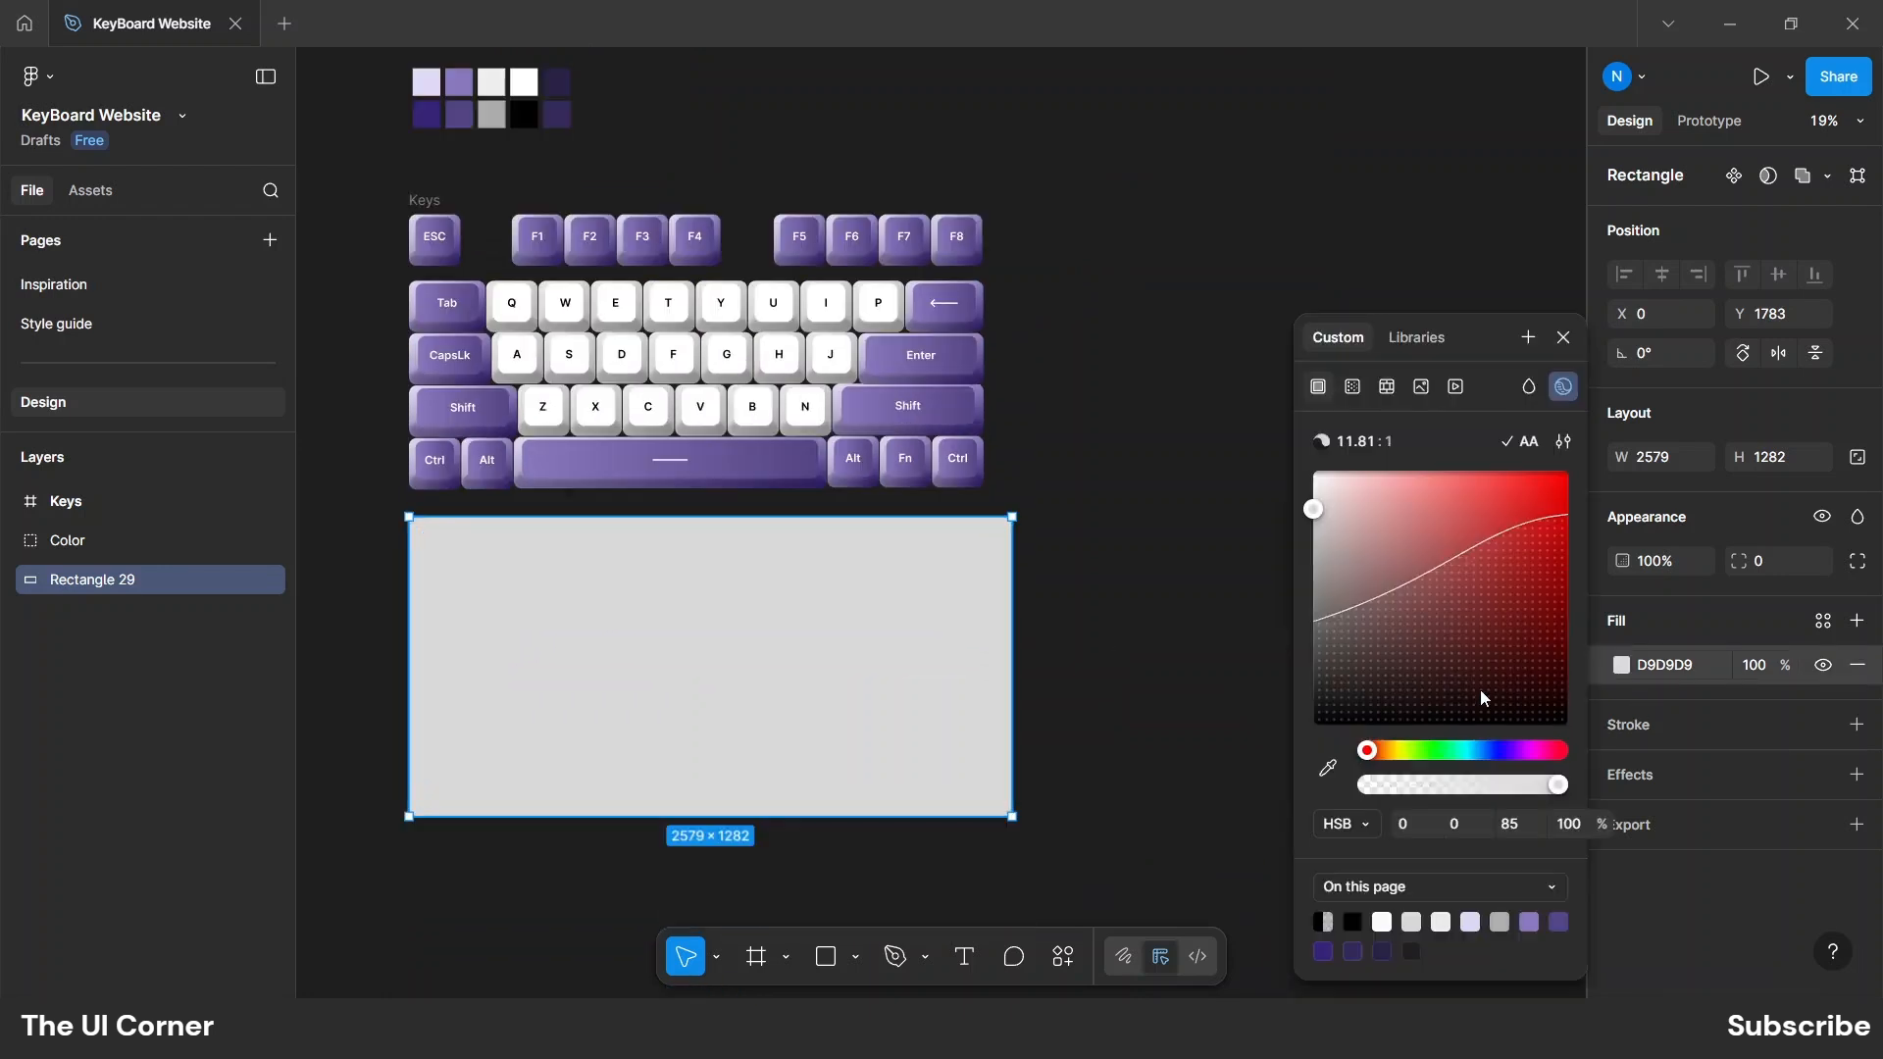
left_click(1321, 771)
left_click(556, 83)
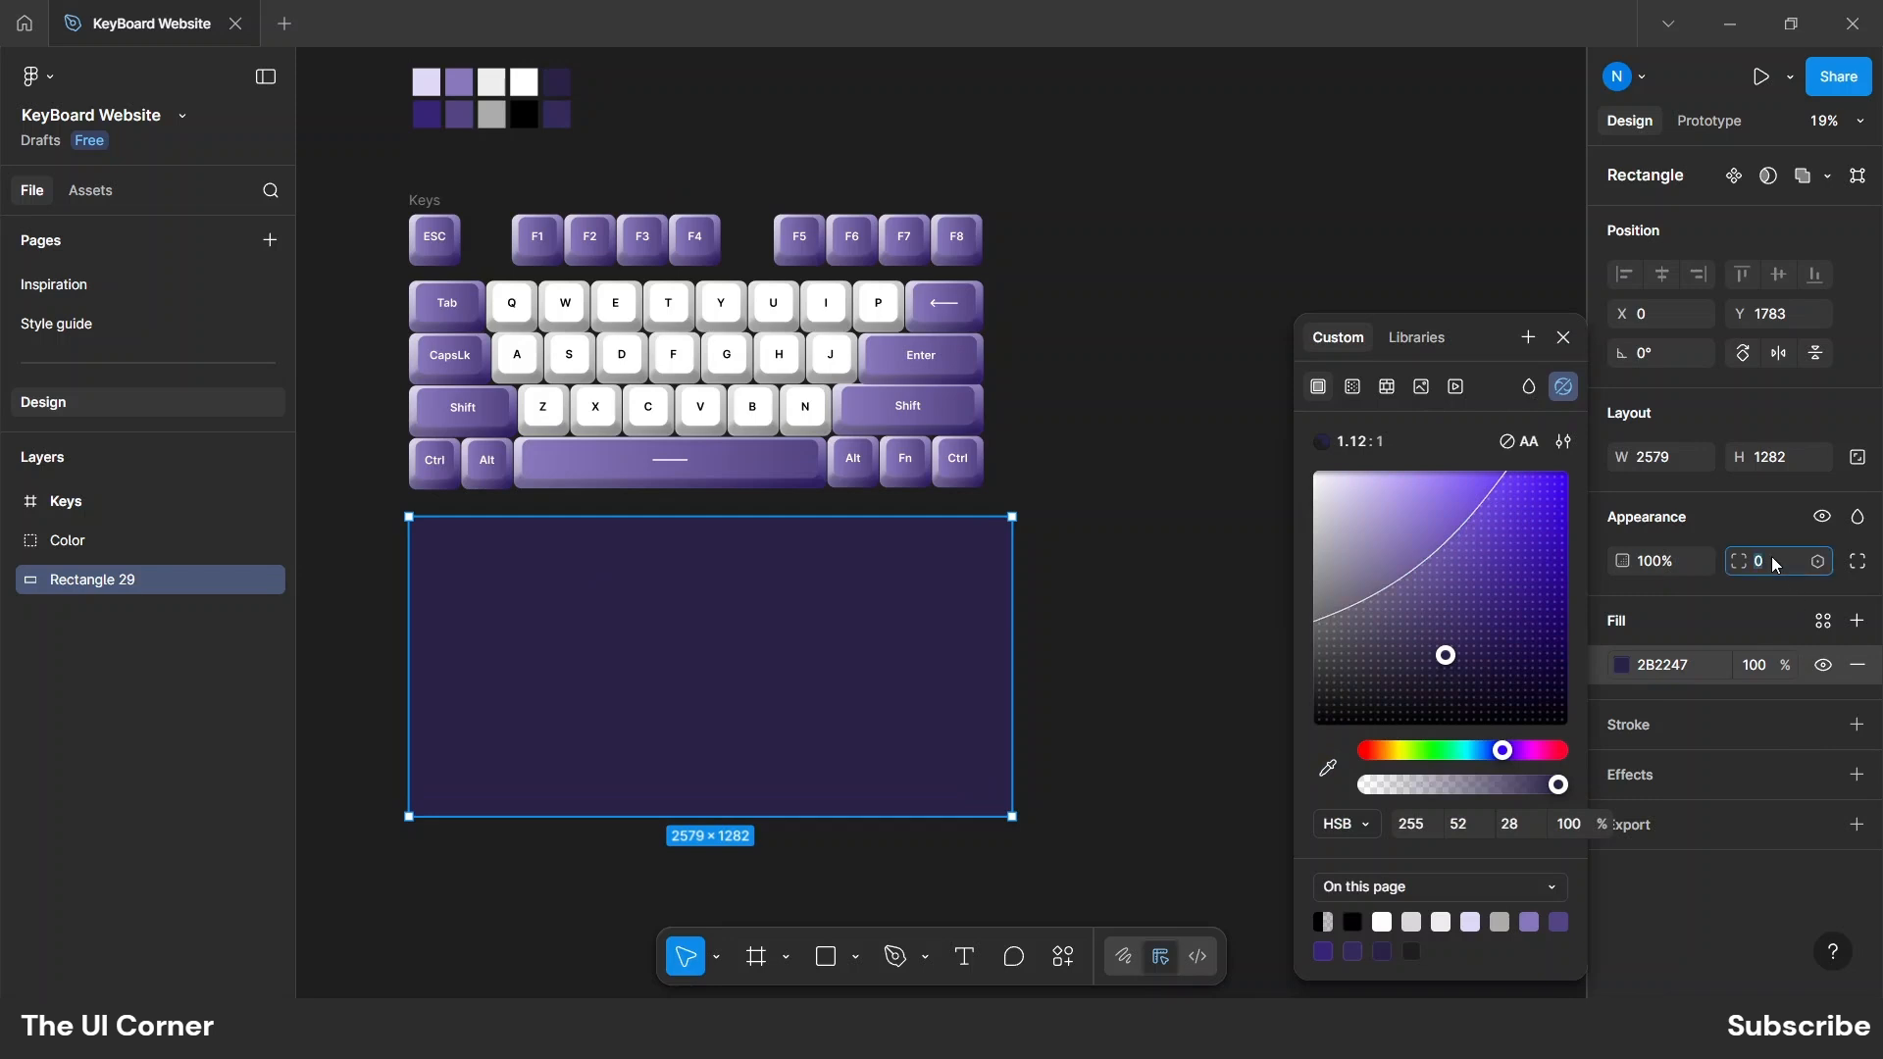
Set the rectangle's corner radius to 24 and deselect it.
type("24")
key("Return")
left_click(1085, 719)
left_click_drag(1056, 742, 1202, 734)
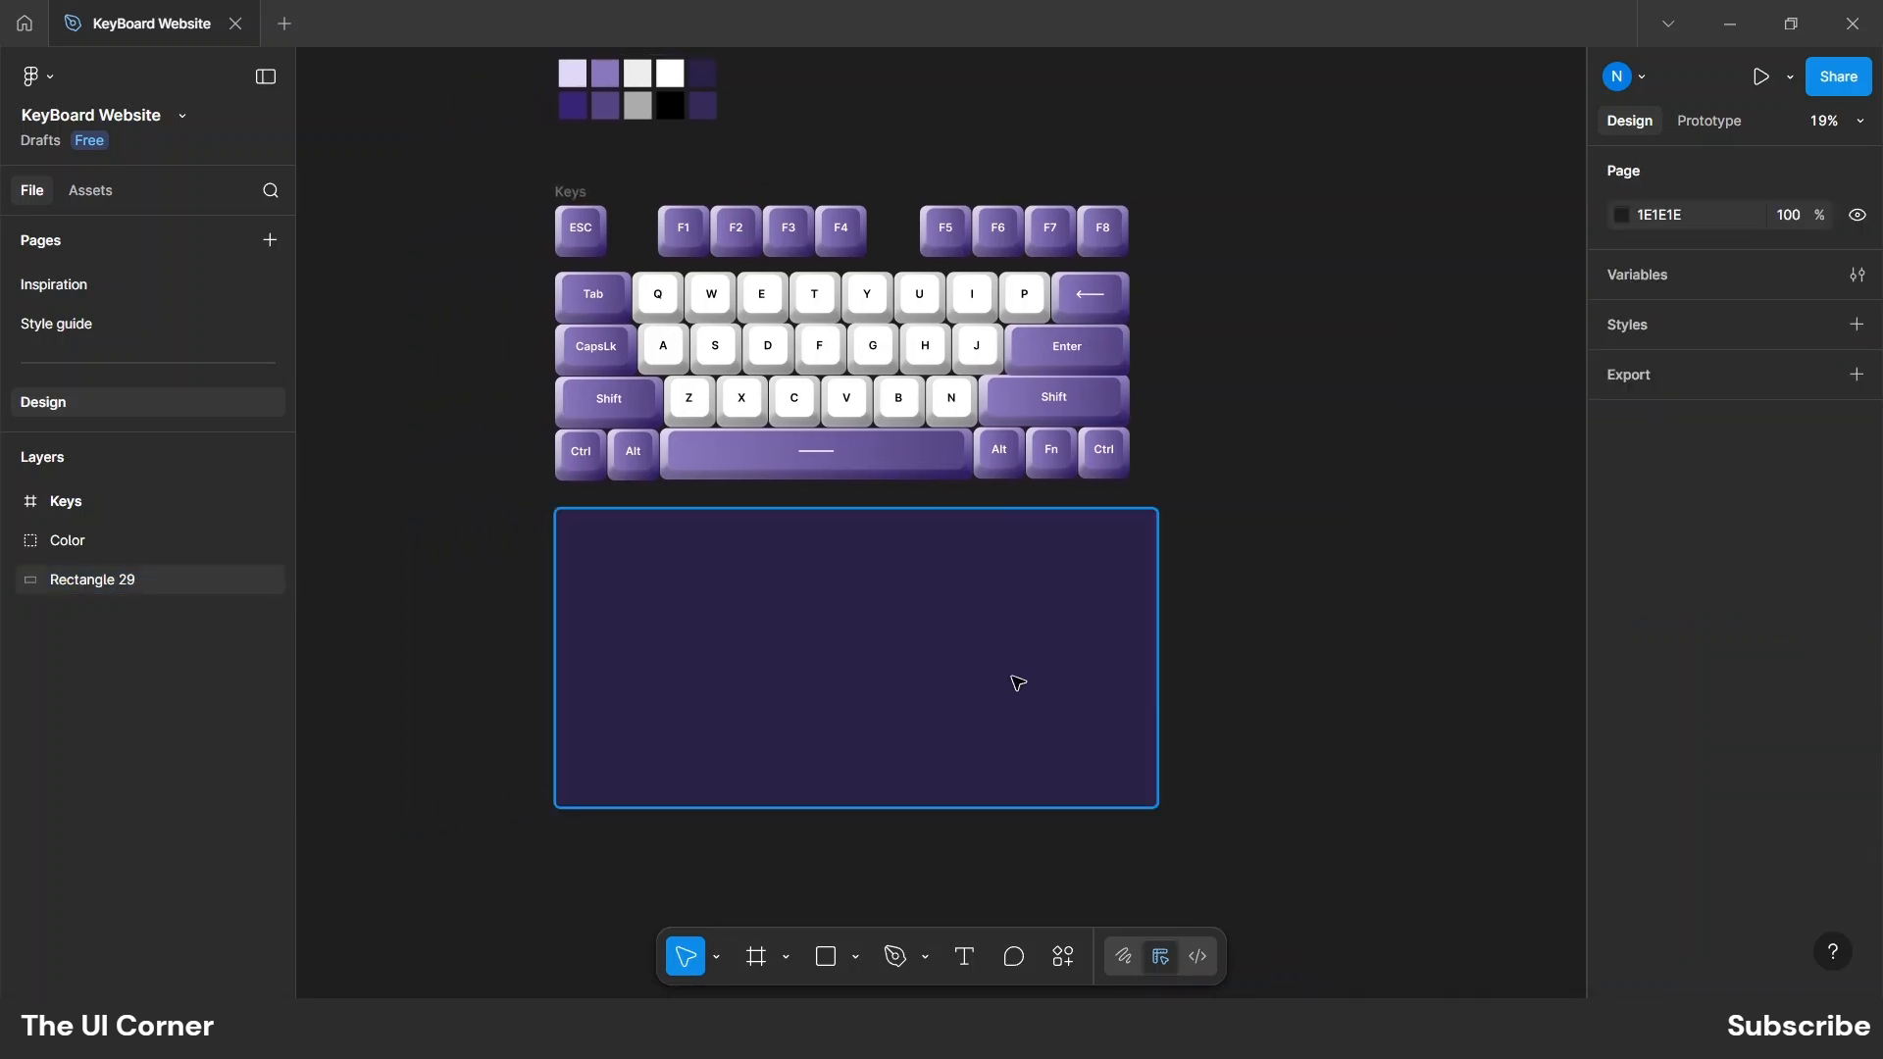
Start a Pen path at the rectangle's upper-left corner, running down just outside its left edge and angling below the lower-left corner.
scroll(720, 575, "up", 5)
key("p")
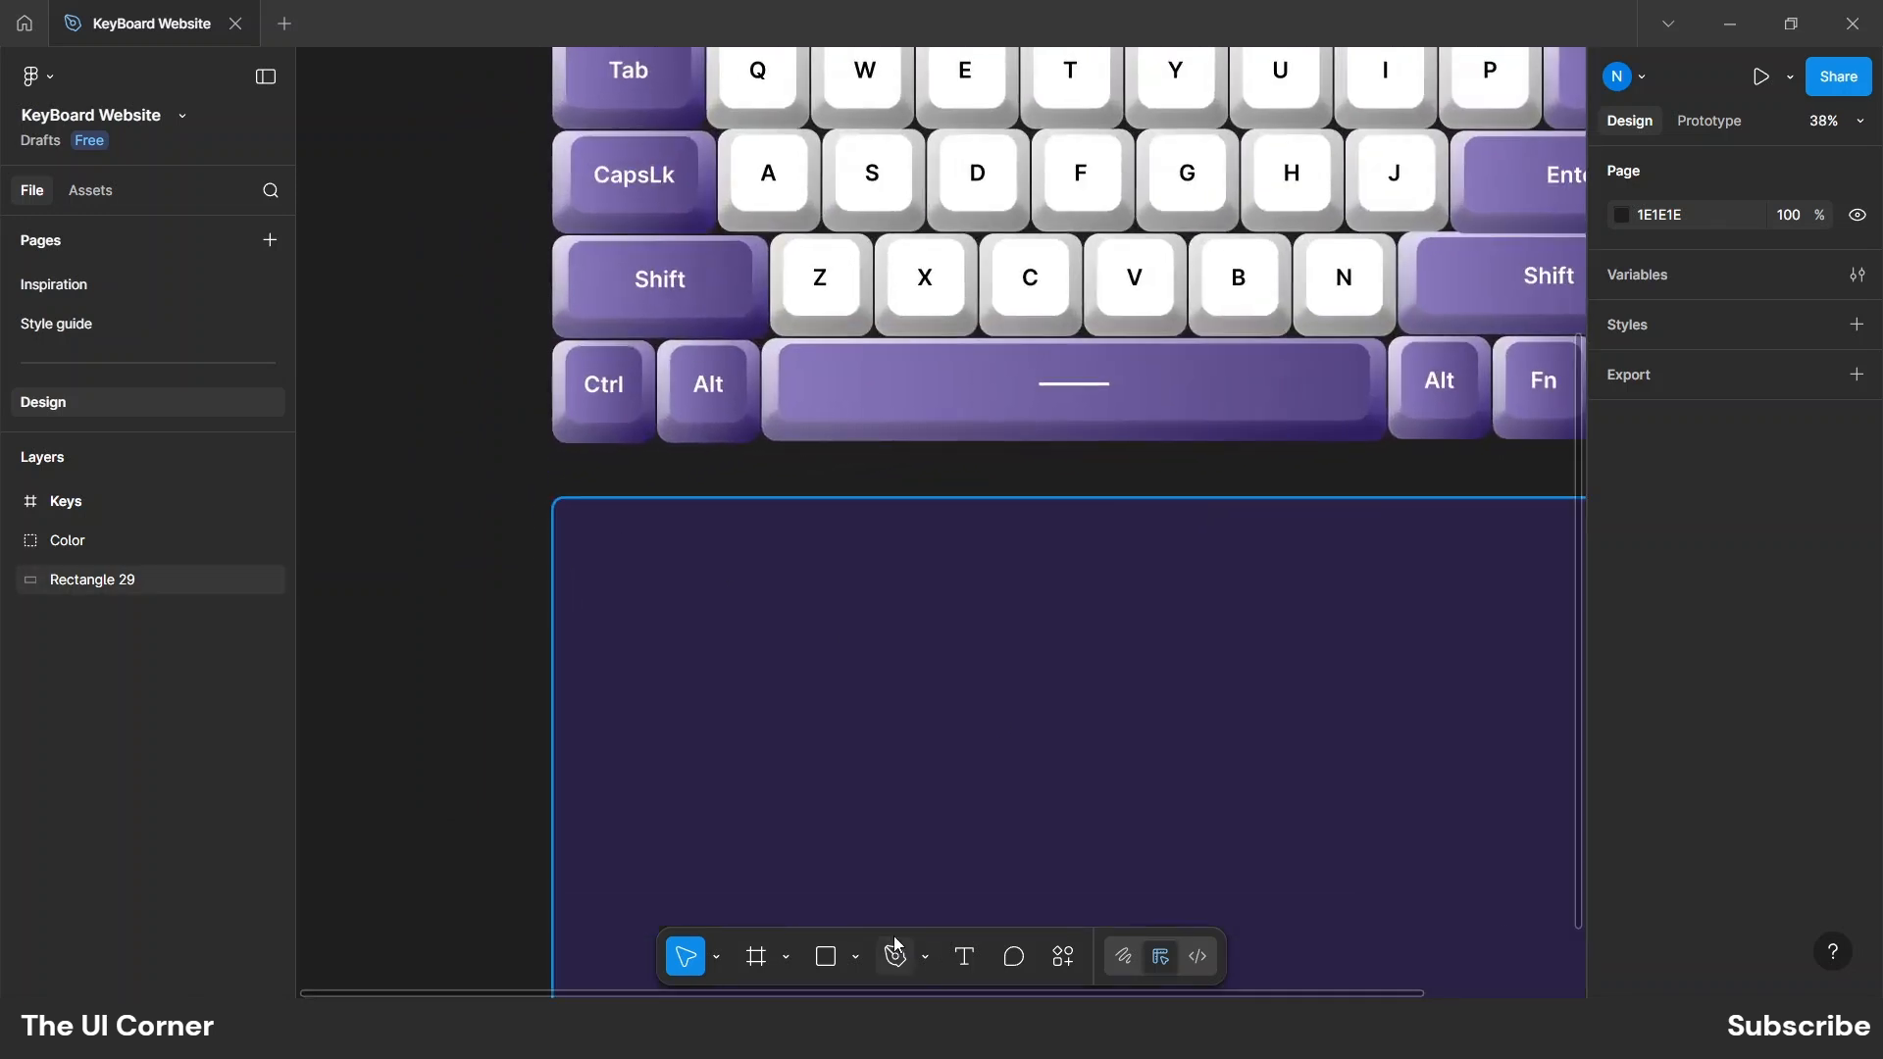
scroll(557, 635, "up", 12)
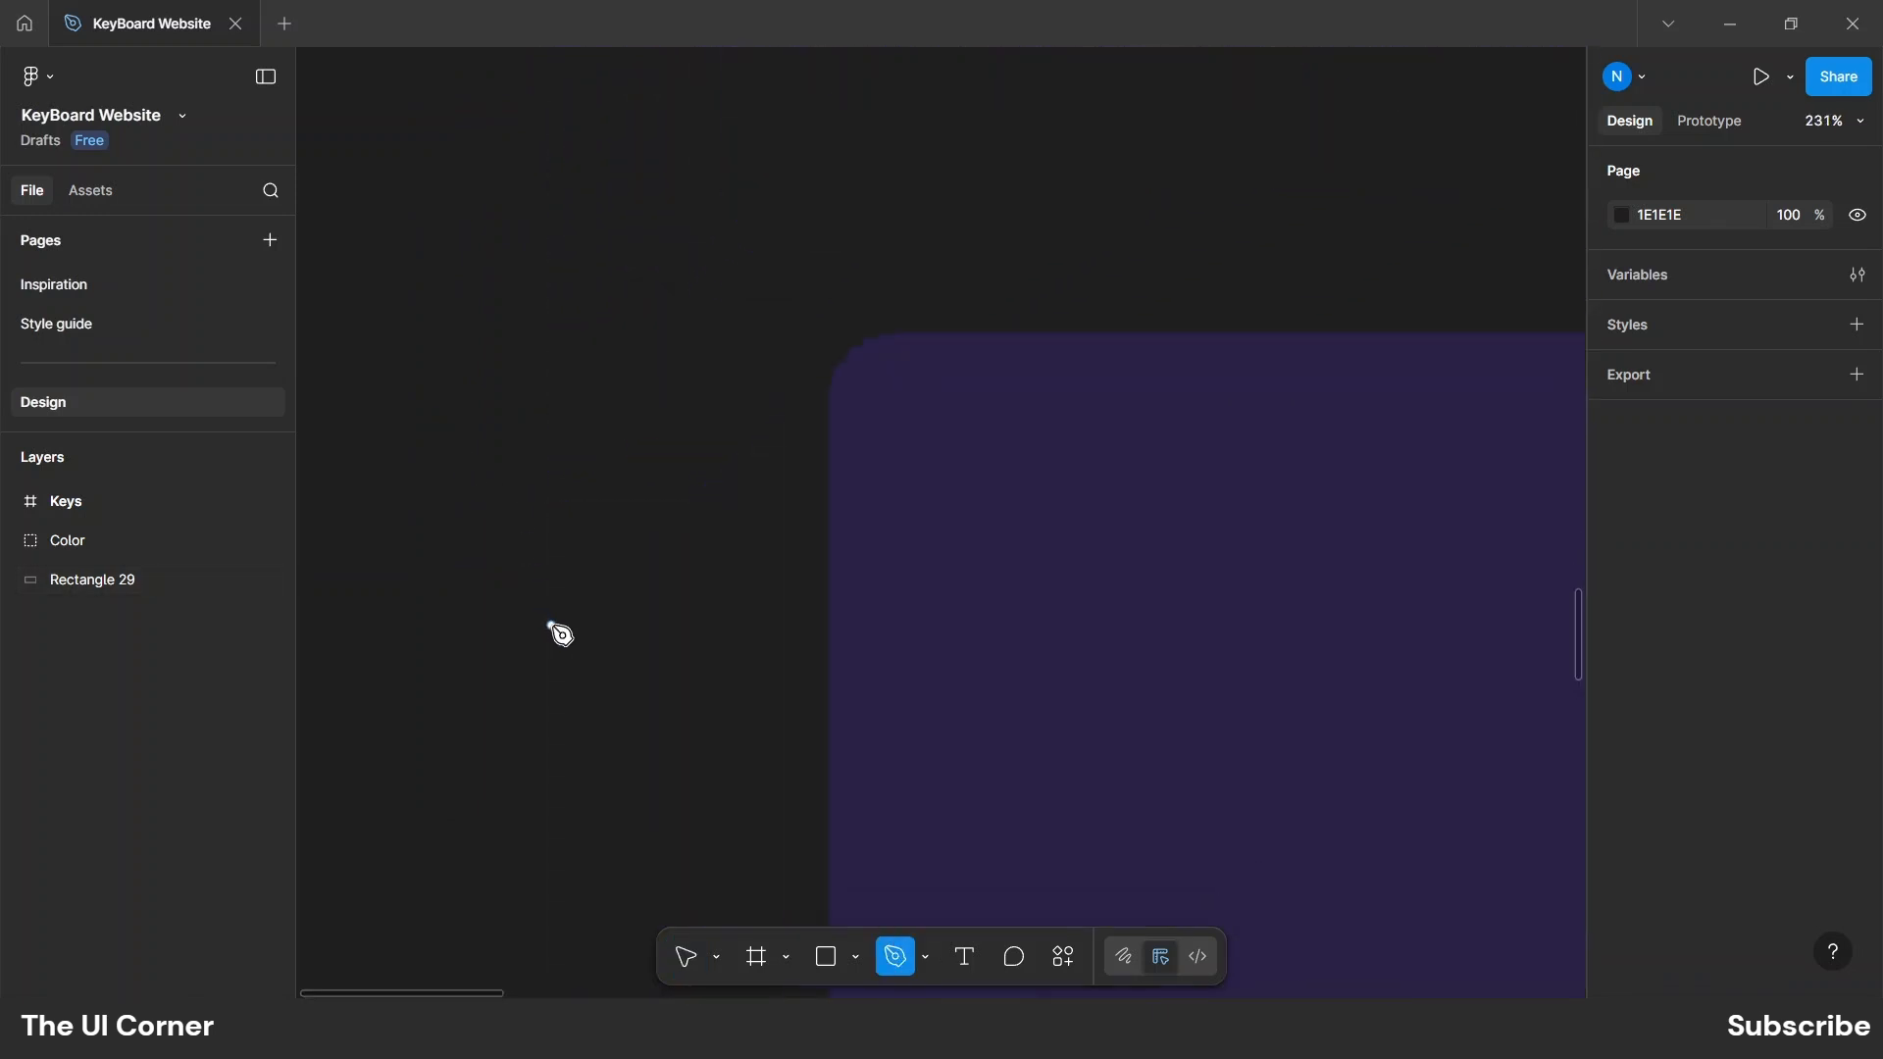
left_click(839, 359)
scroll(755, 450, "down", 5)
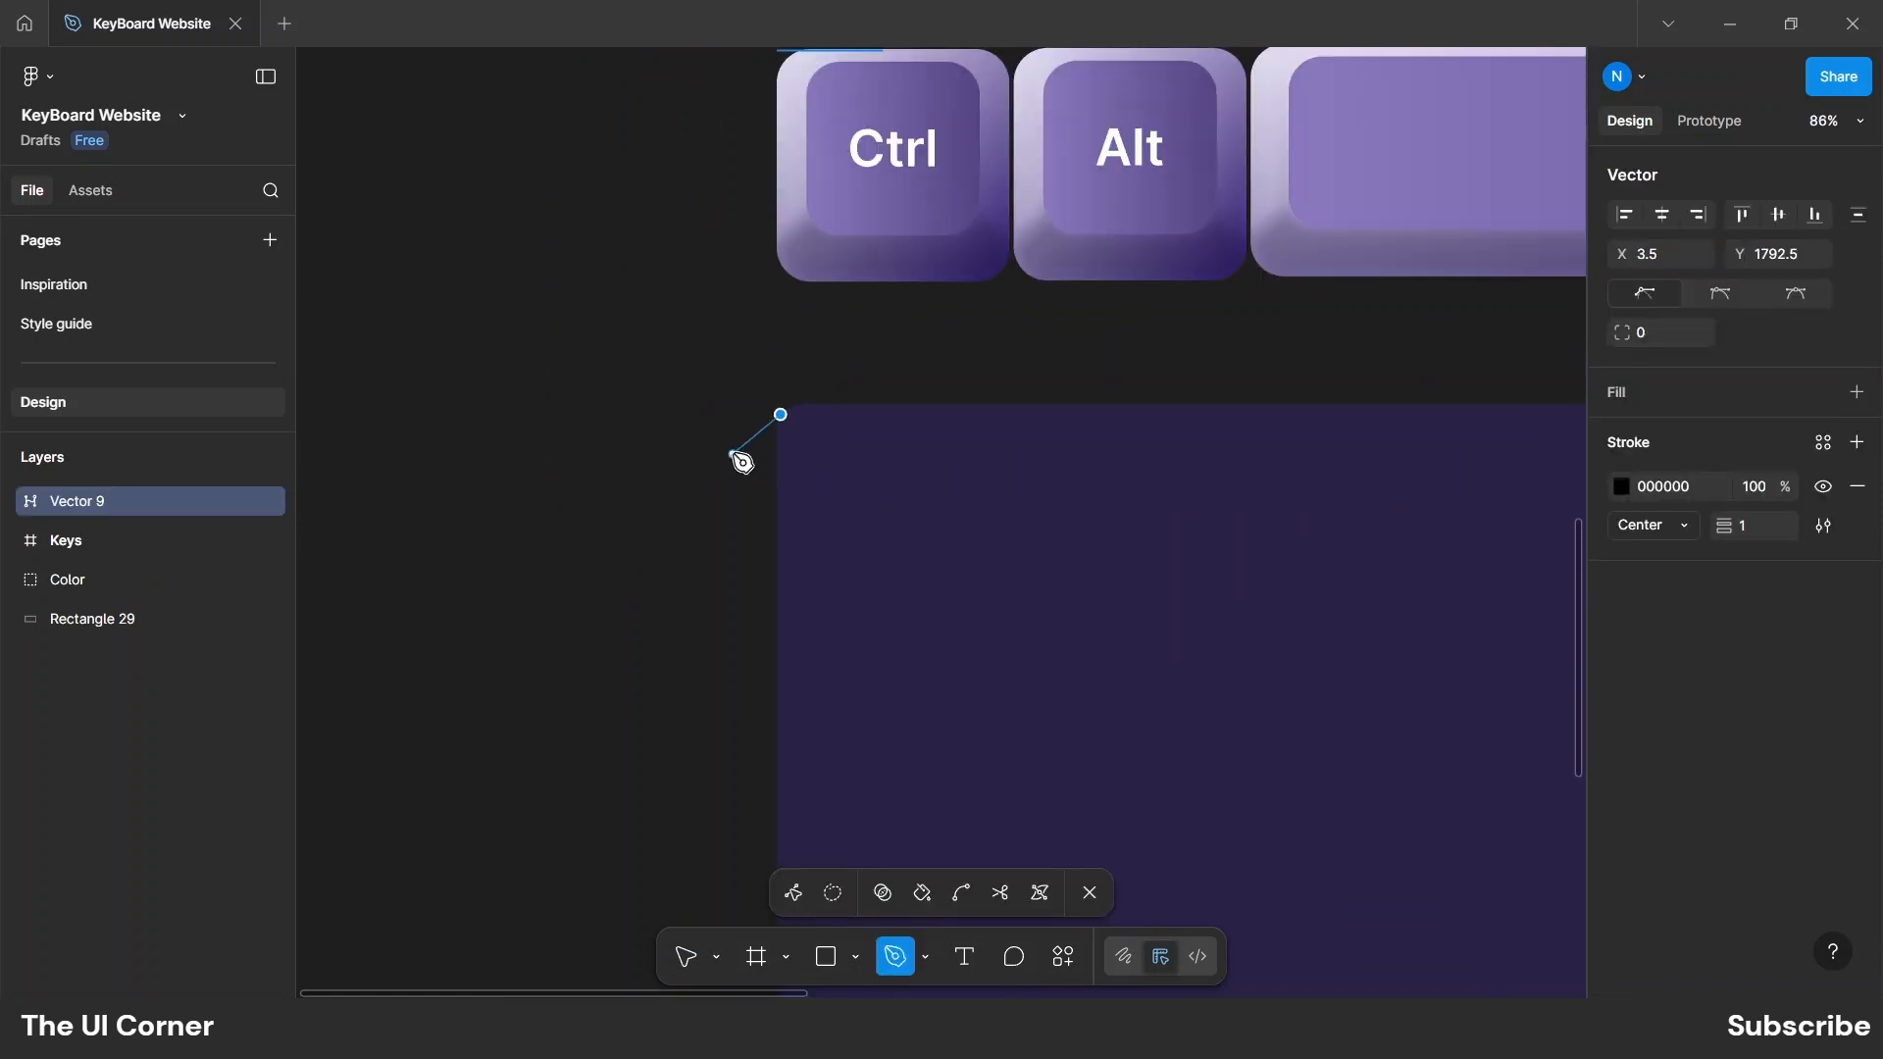
left_click(723, 467)
scroll(723, 469, "down", 5)
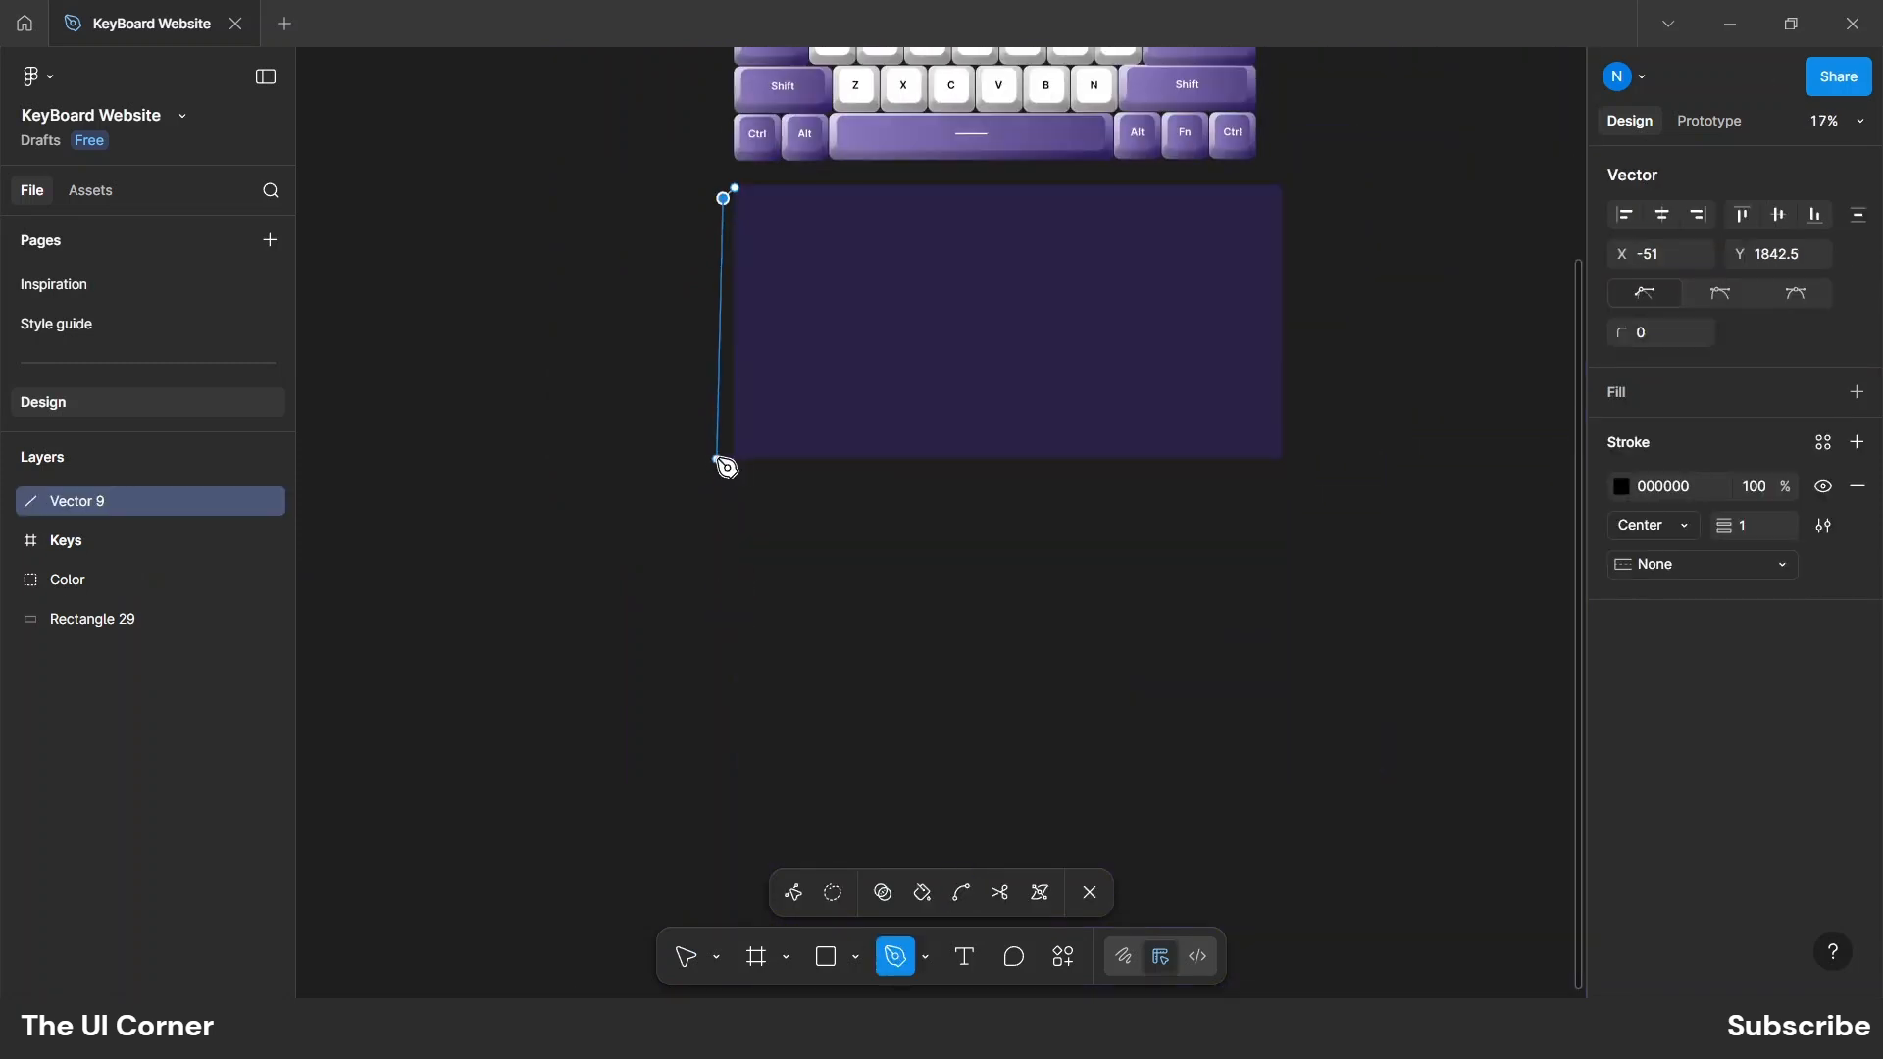
scroll(725, 474, "up", 4)
key("p")
left_click(741, 419)
left_click(806, 479)
Continue the path below the rectangle to its lower-right corner and close it back along the bottom and left edges.
scroll(755, 490, "down", 6)
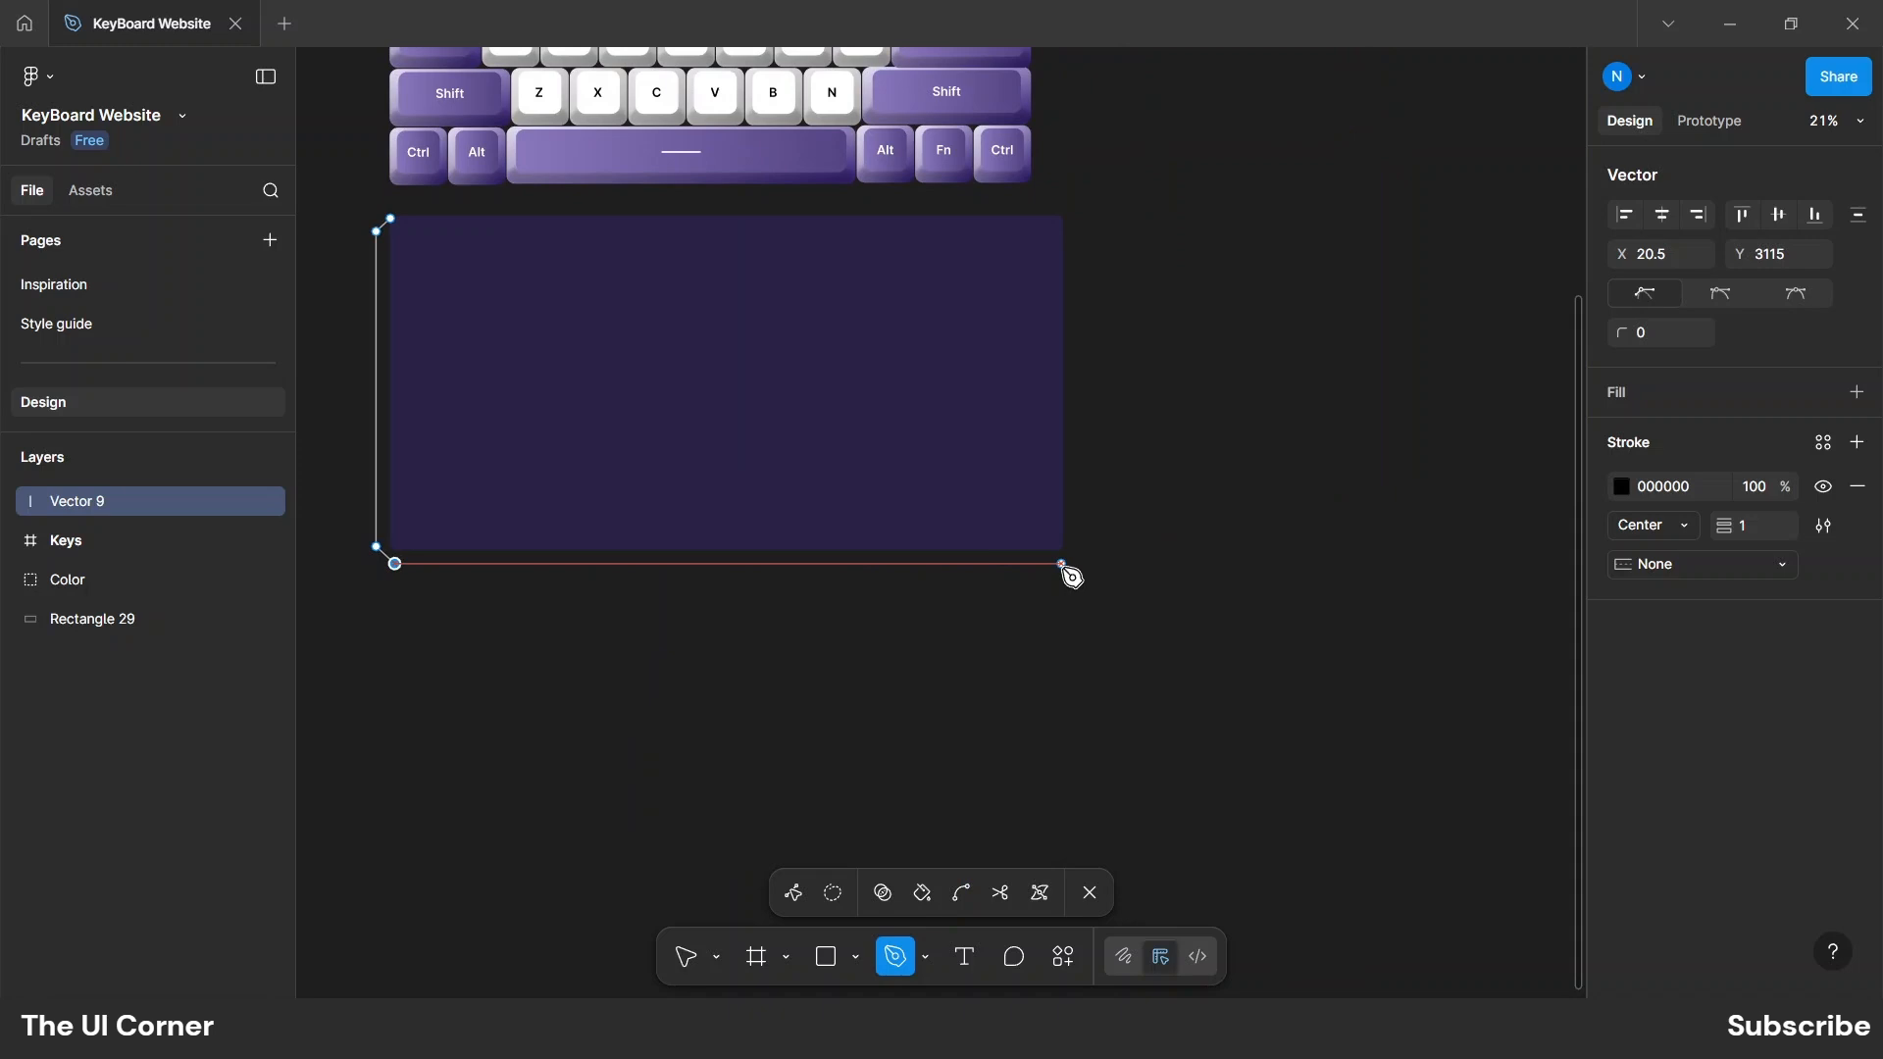
scroll(1072, 577, "up", 6)
left_click(1018, 543)
left_click(1069, 451)
scroll(1240, 510, "down", 6)
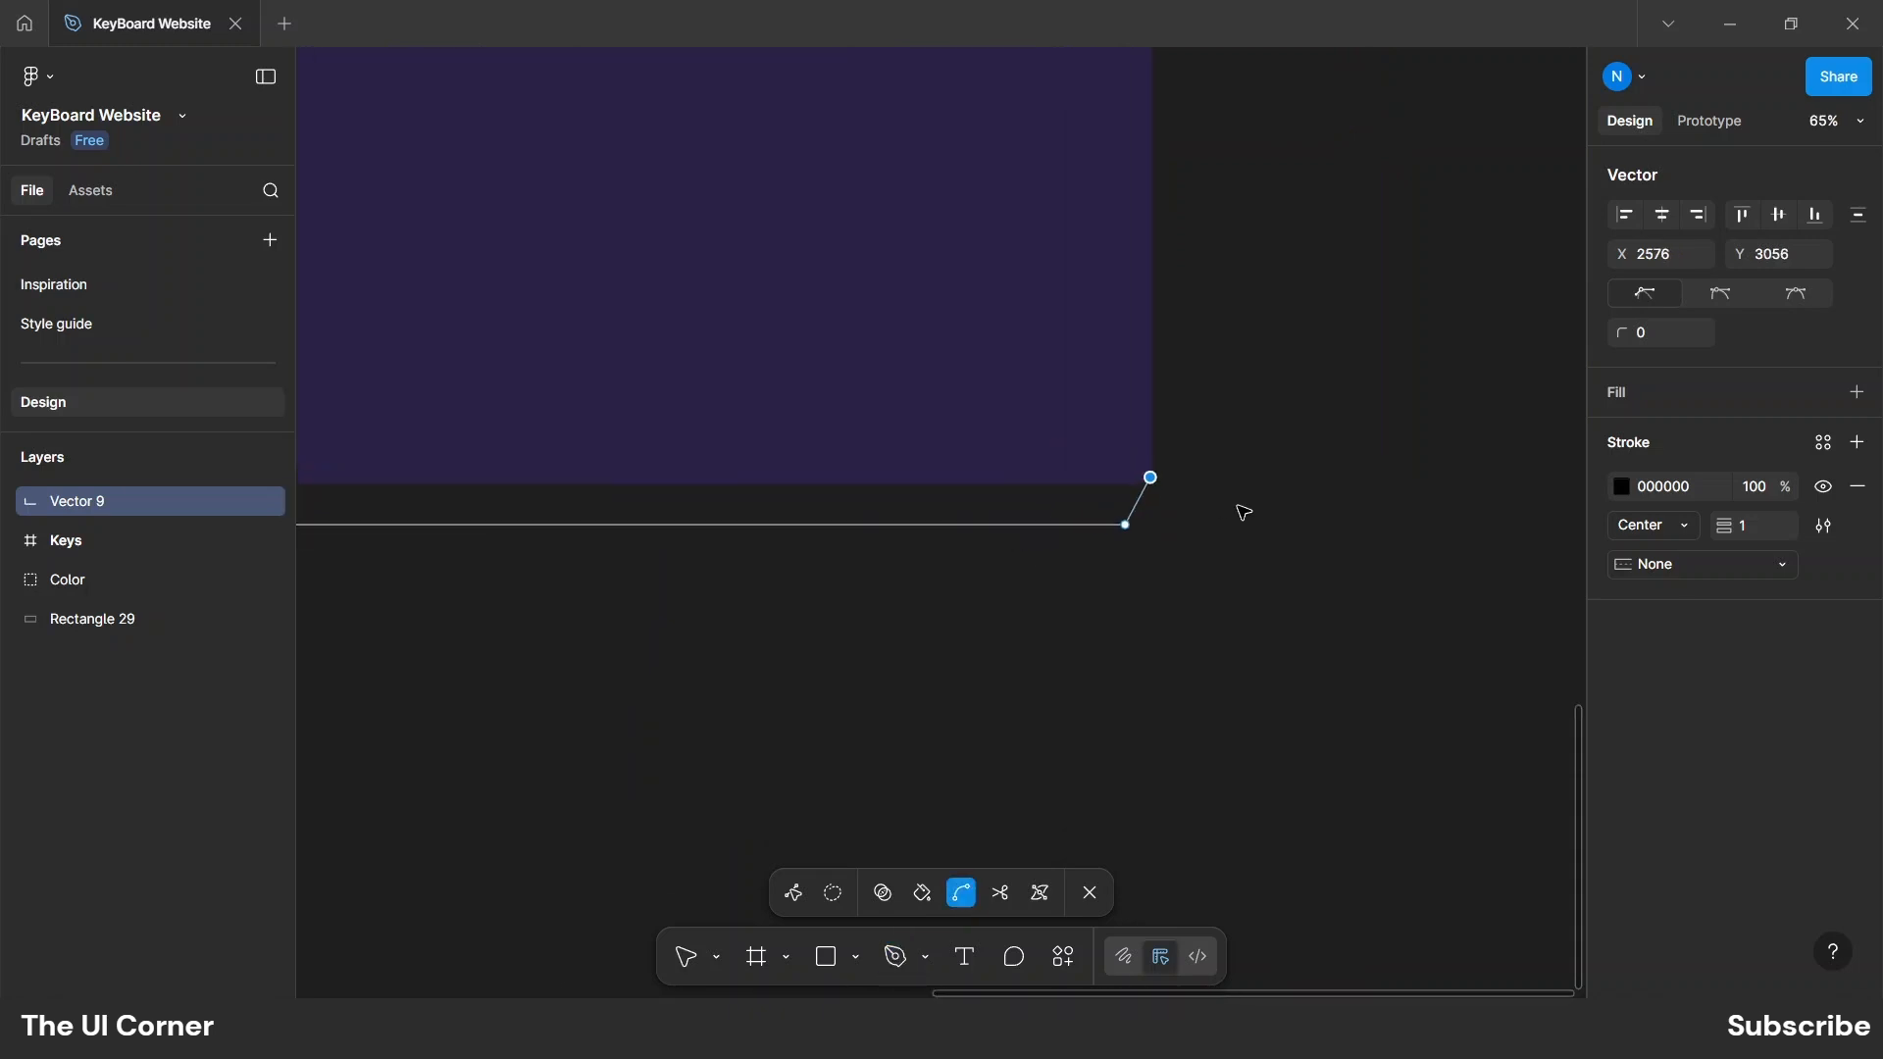
left_click(565, 502)
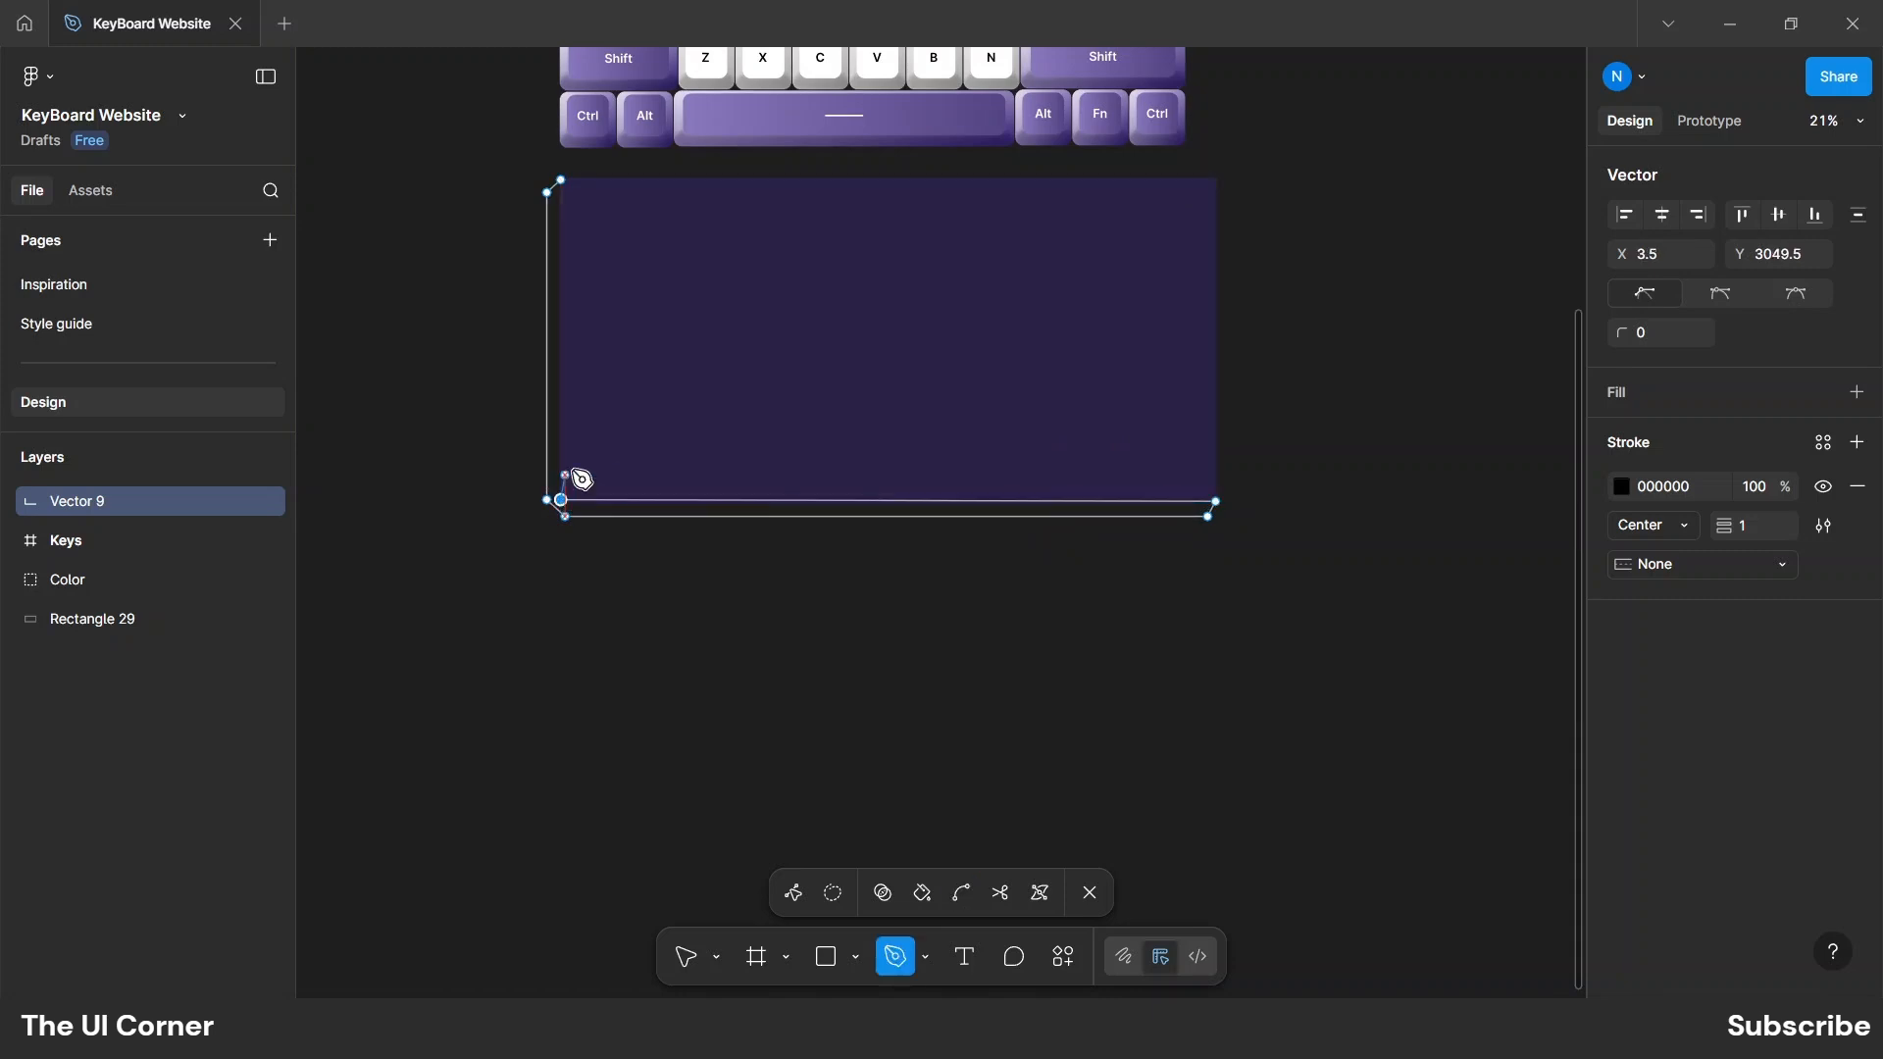
left_click(561, 182)
Bend the path's diagonal lower-left segment outward into a rounded corner.
scroll(550, 432, "up", 3)
scroll(627, 556, "up", 3)
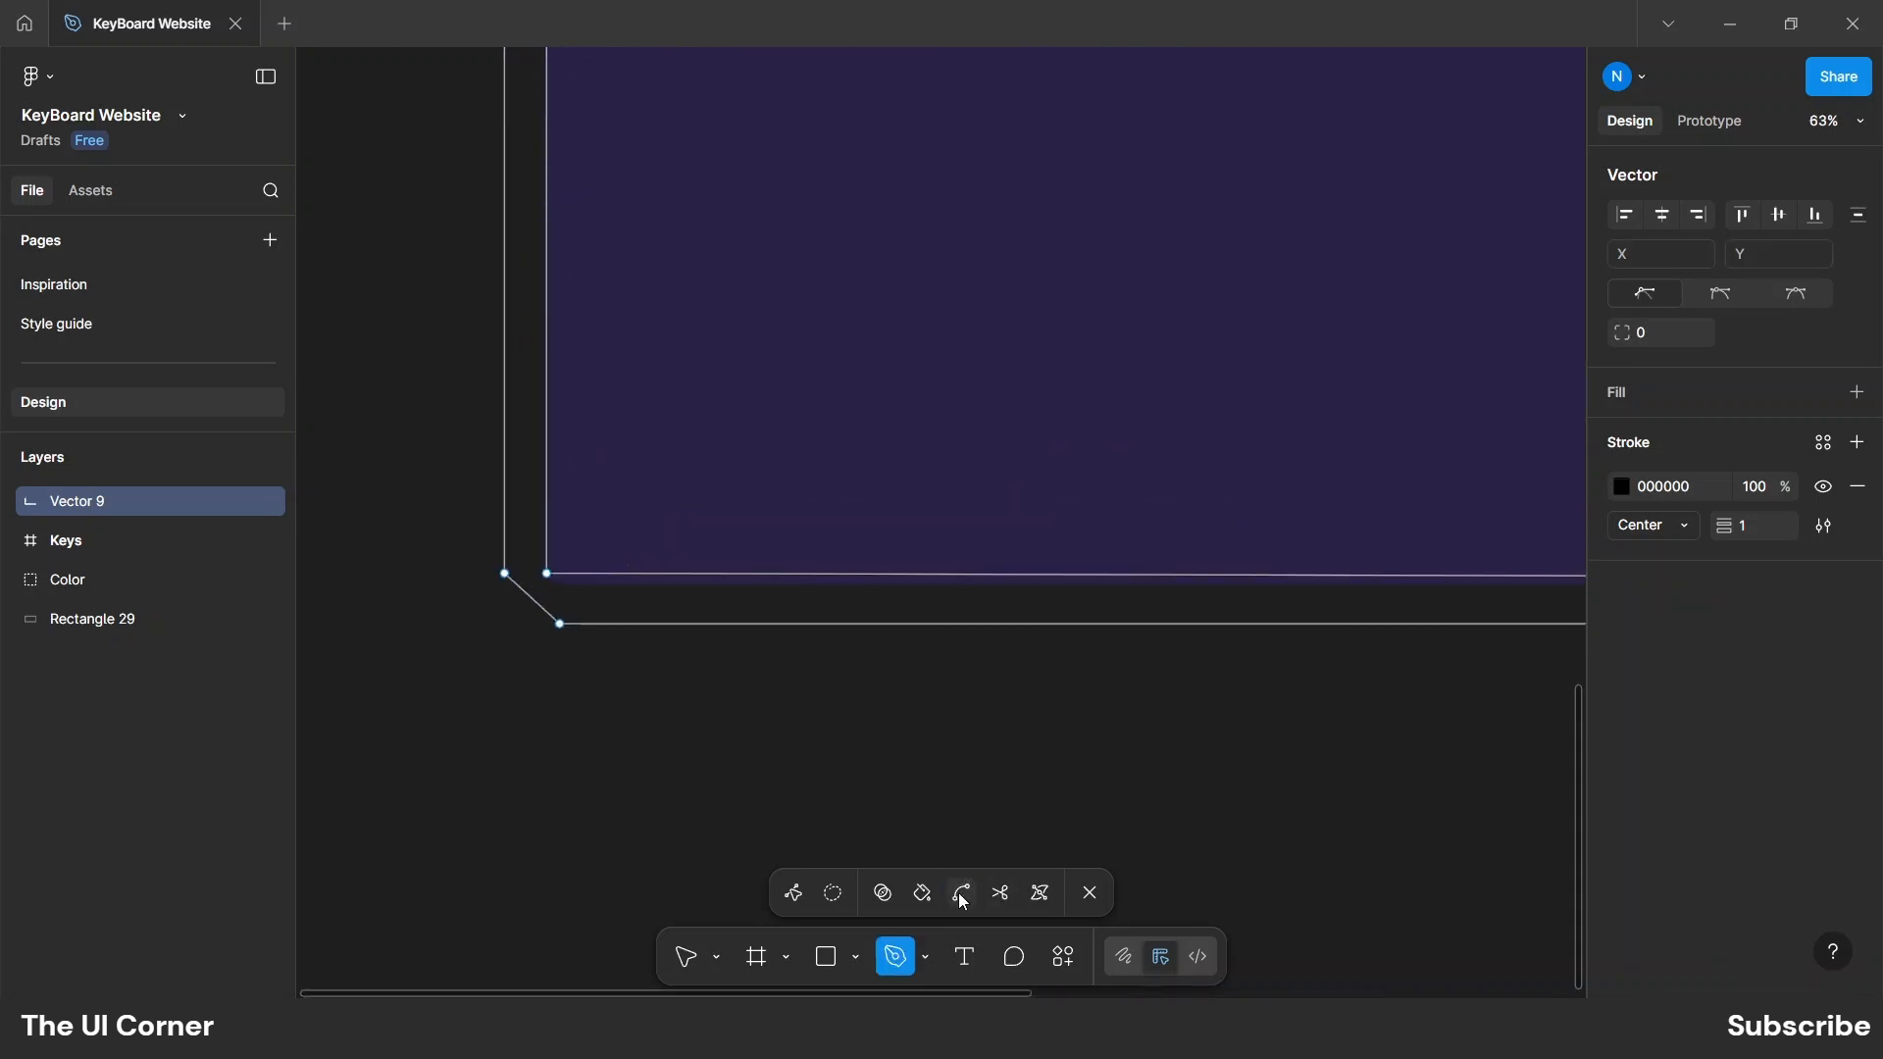
left_click_drag(534, 598, 525, 626)
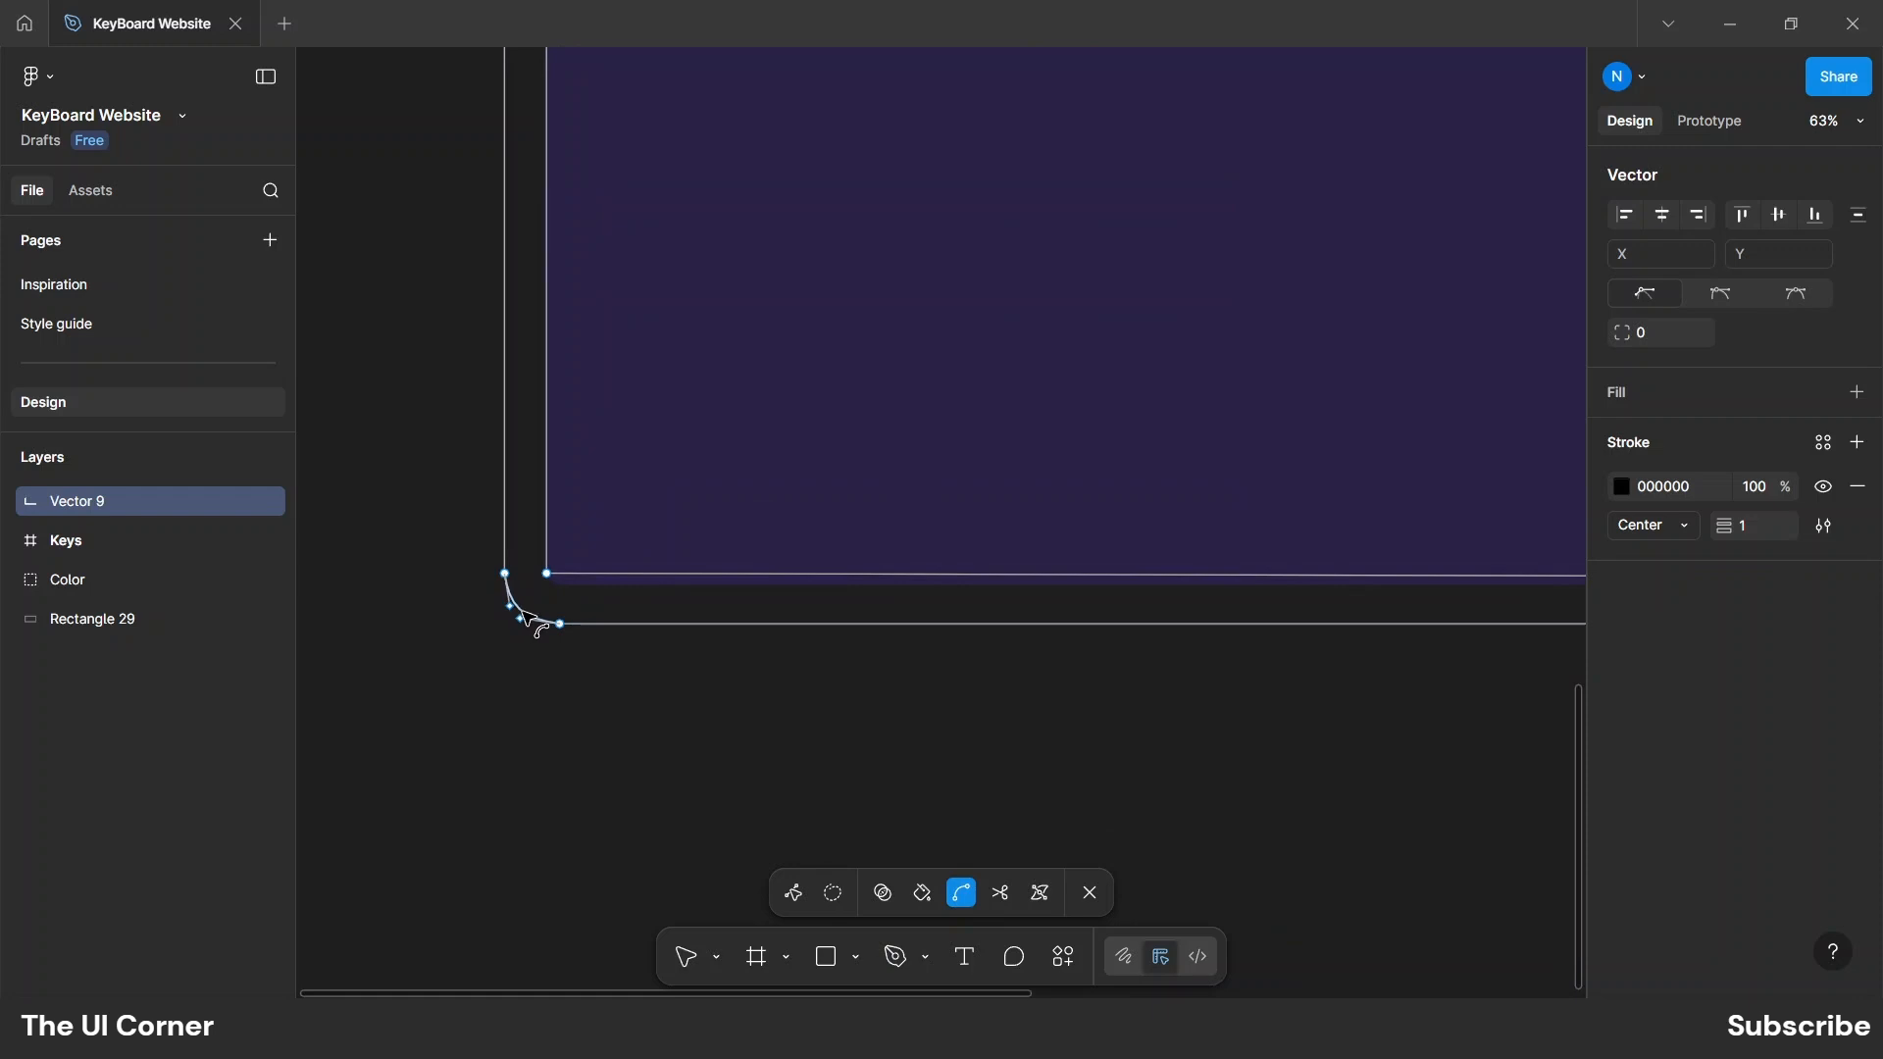
Fill the closed edge shape with the Paint bucket and finish vector editing.
left_click(927, 896)
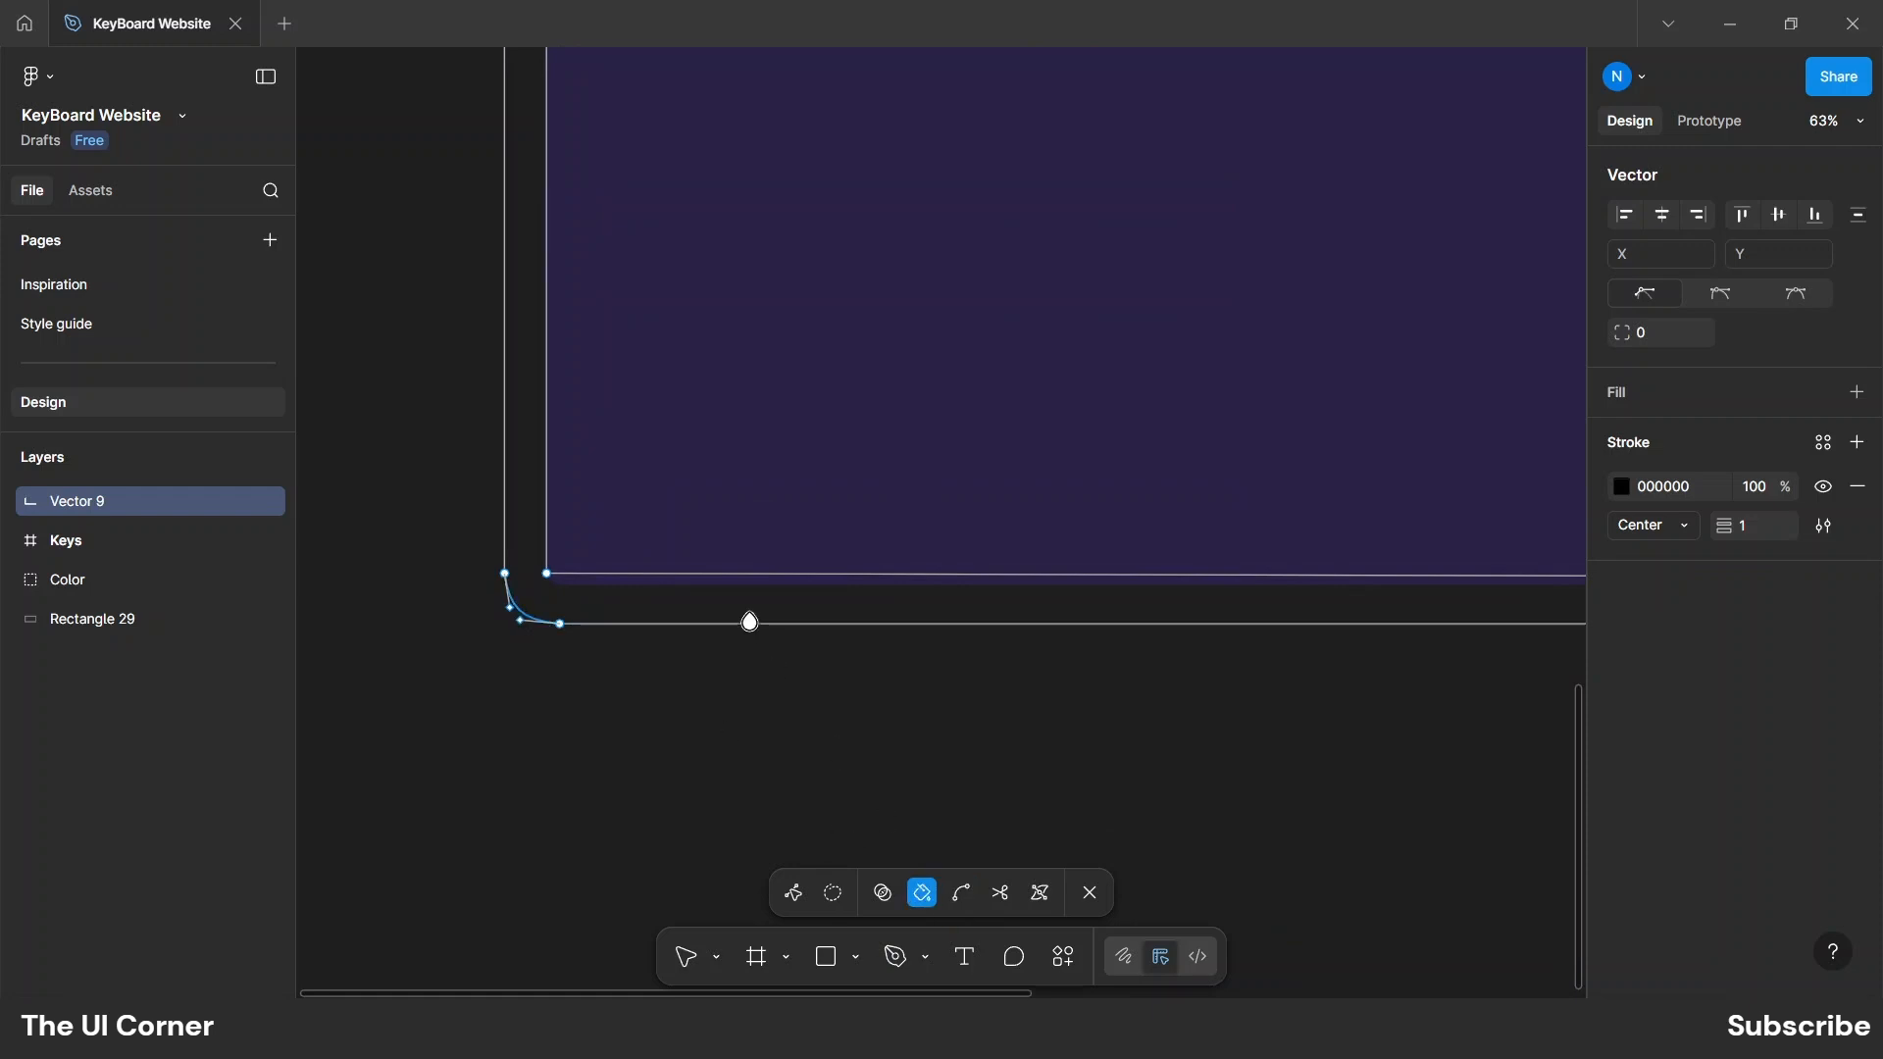
left_click(751, 607)
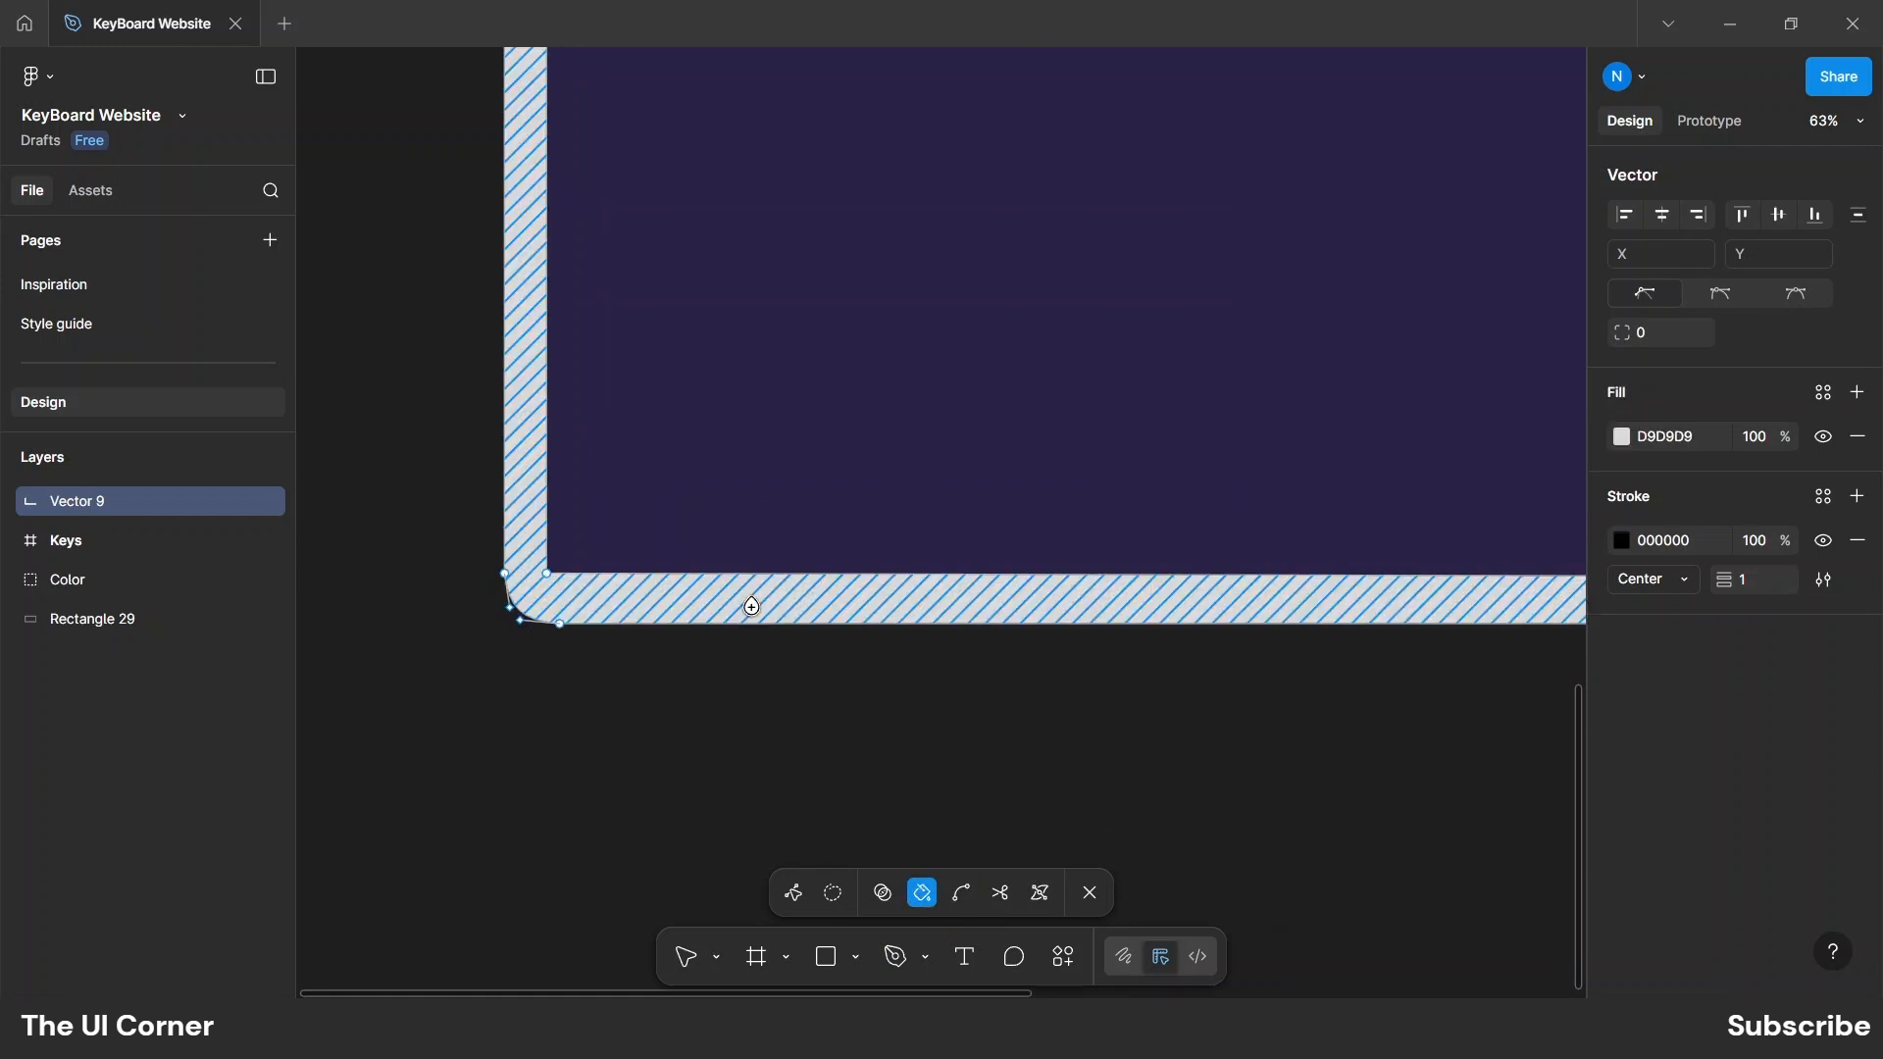
left_click(1089, 892)
scroll(549, 755, "down", 5)
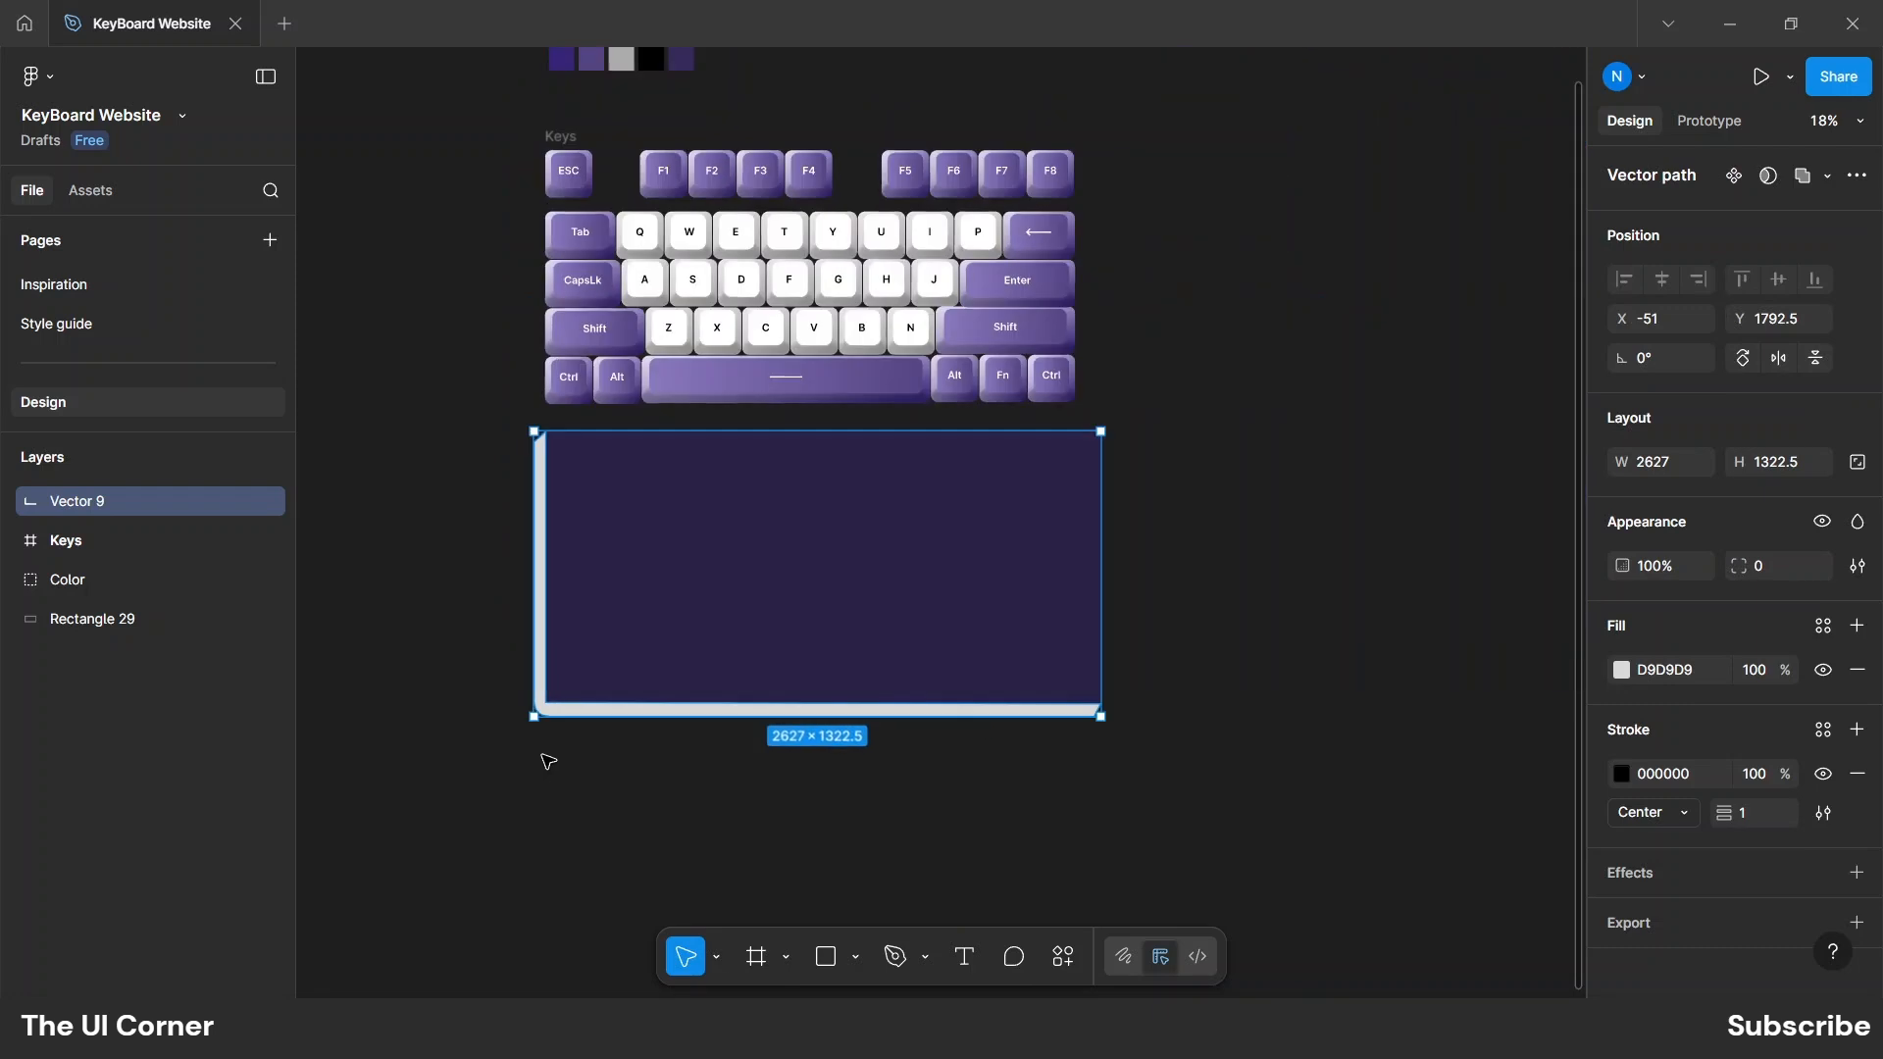
Remove the edge shape's stroke and fill it with the purple 362B5B sampled from the swatches.
left_click(1857, 775)
left_click(1621, 671)
scroll(1189, 536, "up", 1)
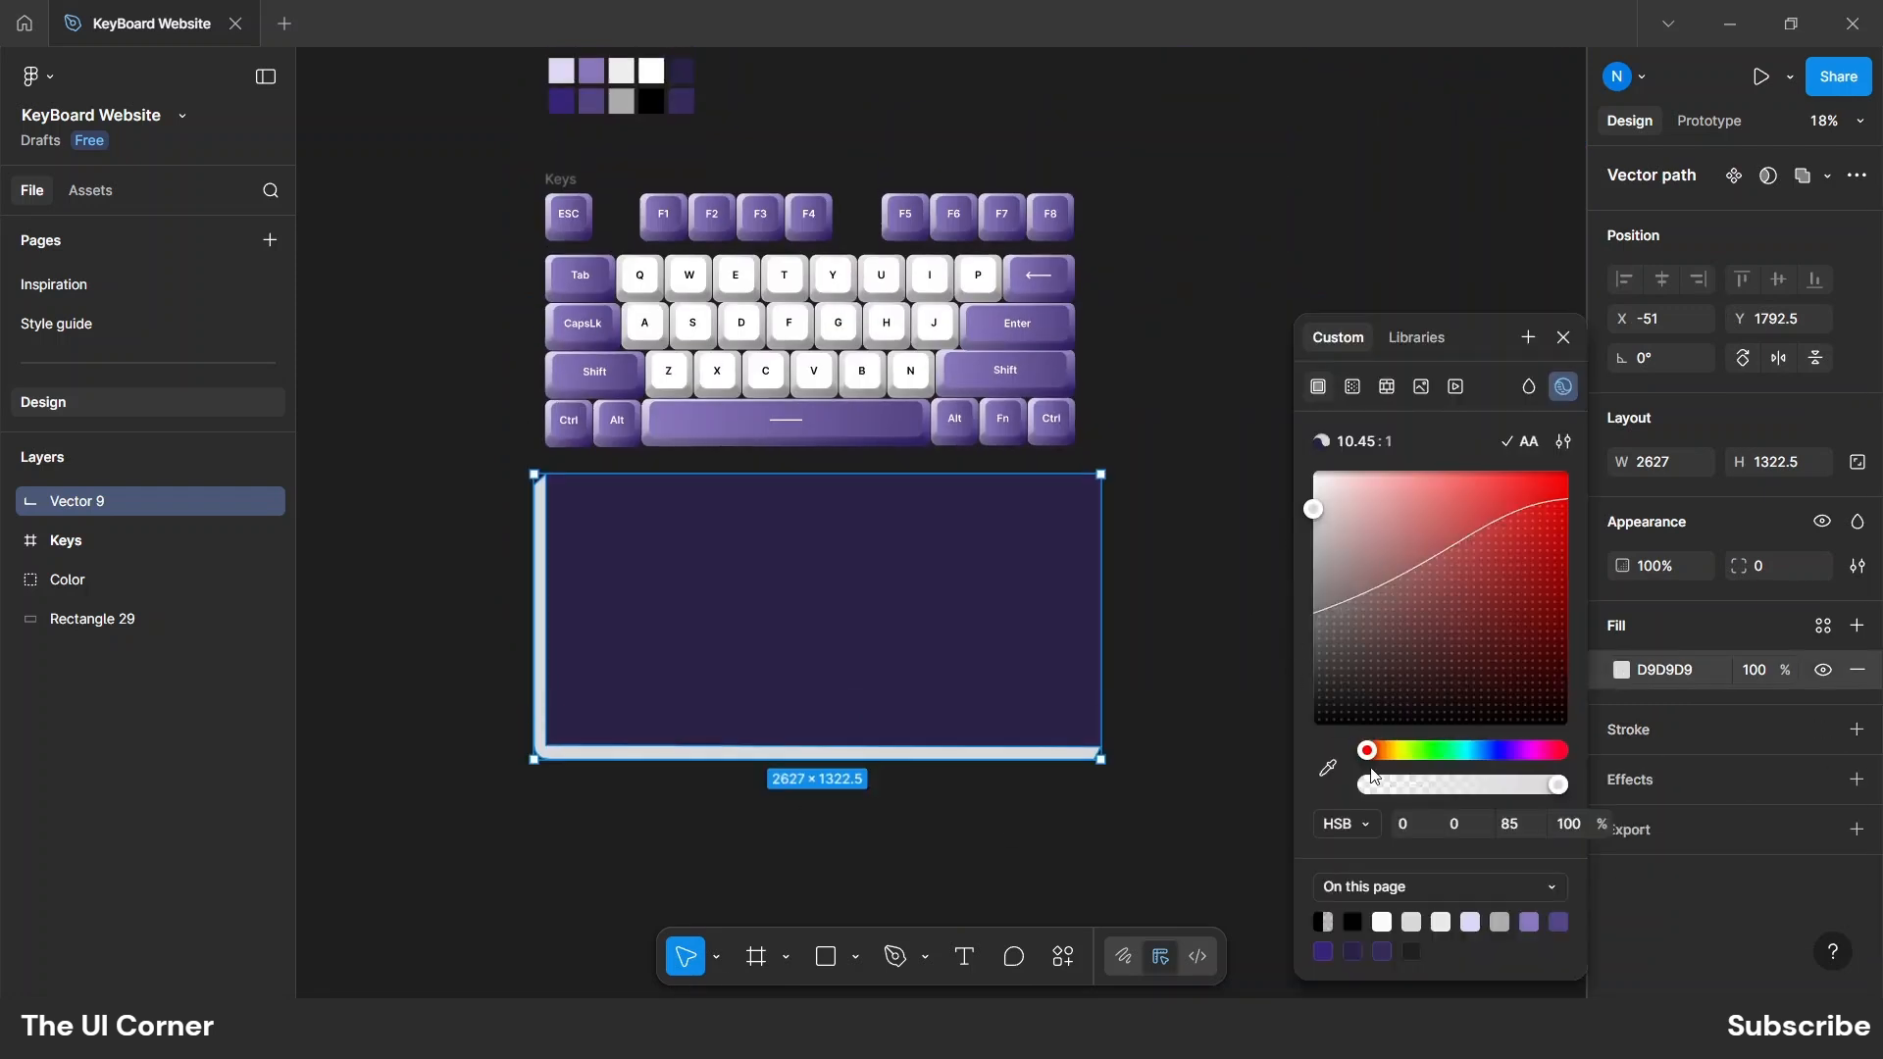
left_click(1328, 768)
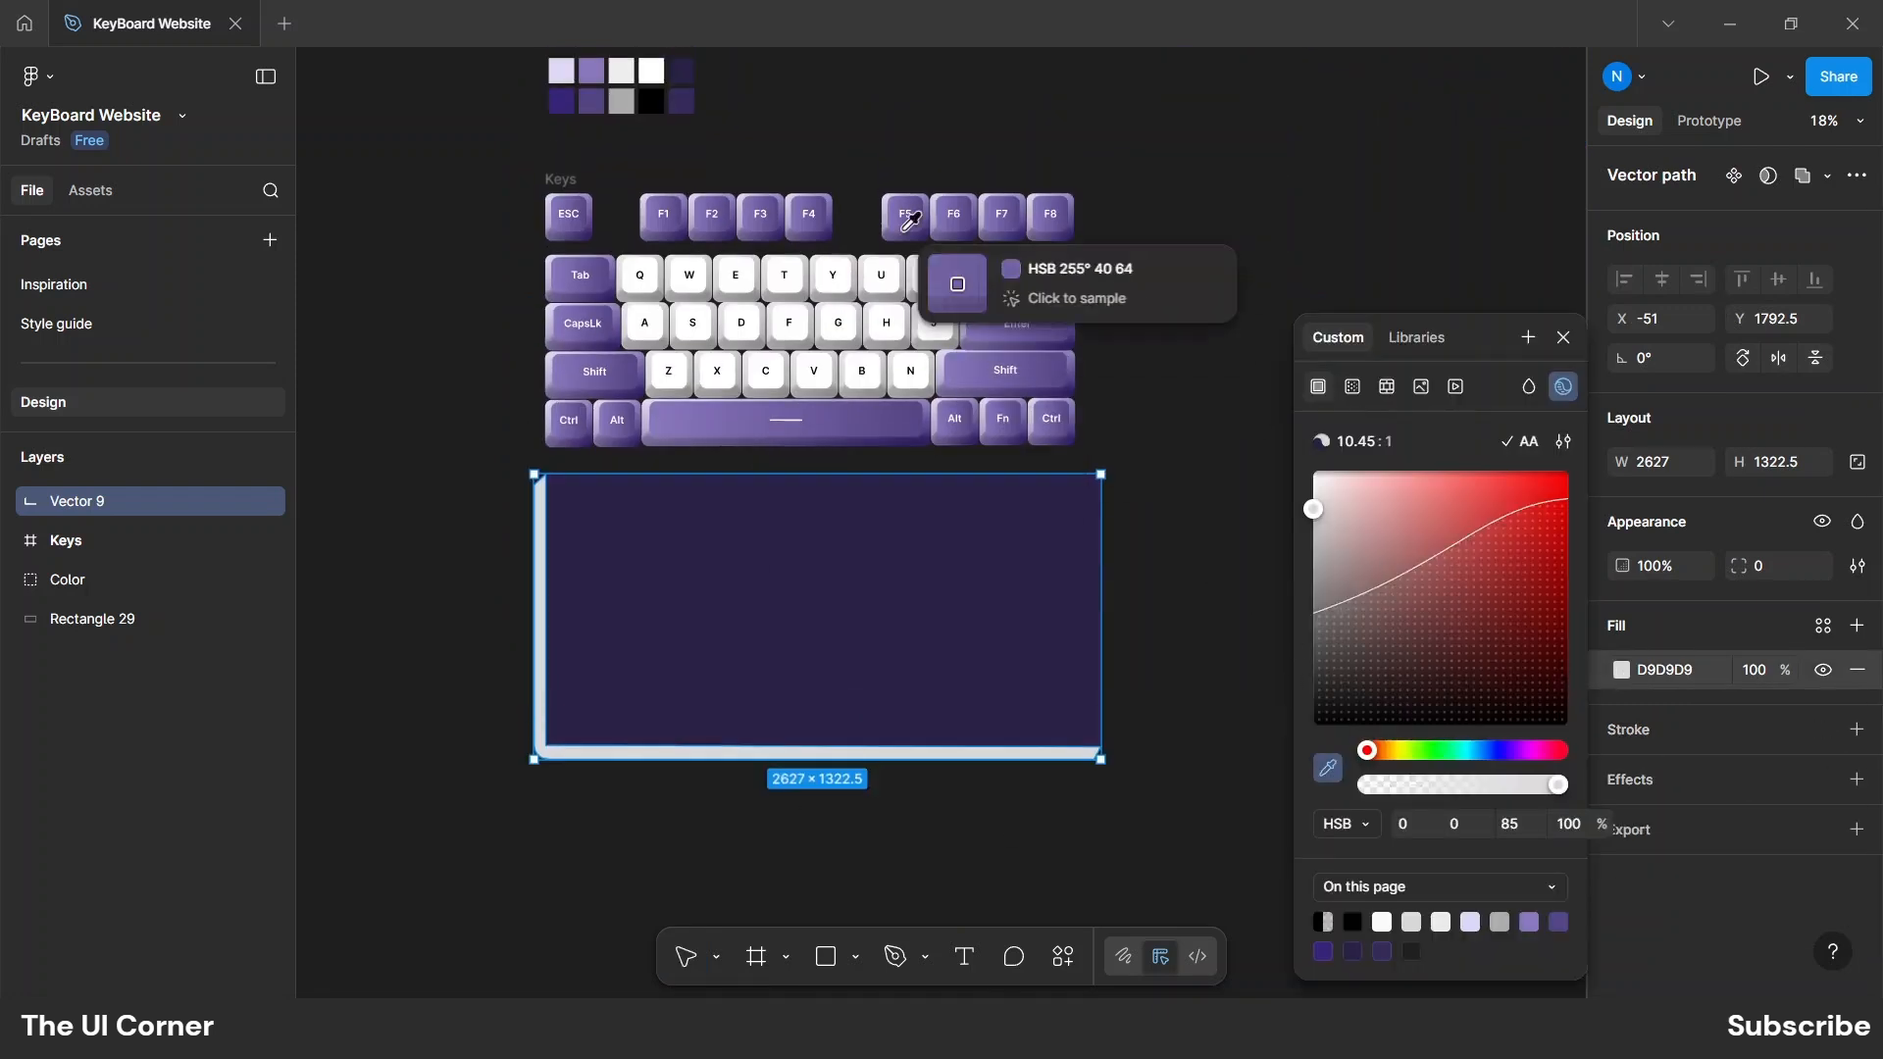
left_click(682, 101)
left_click(487, 531)
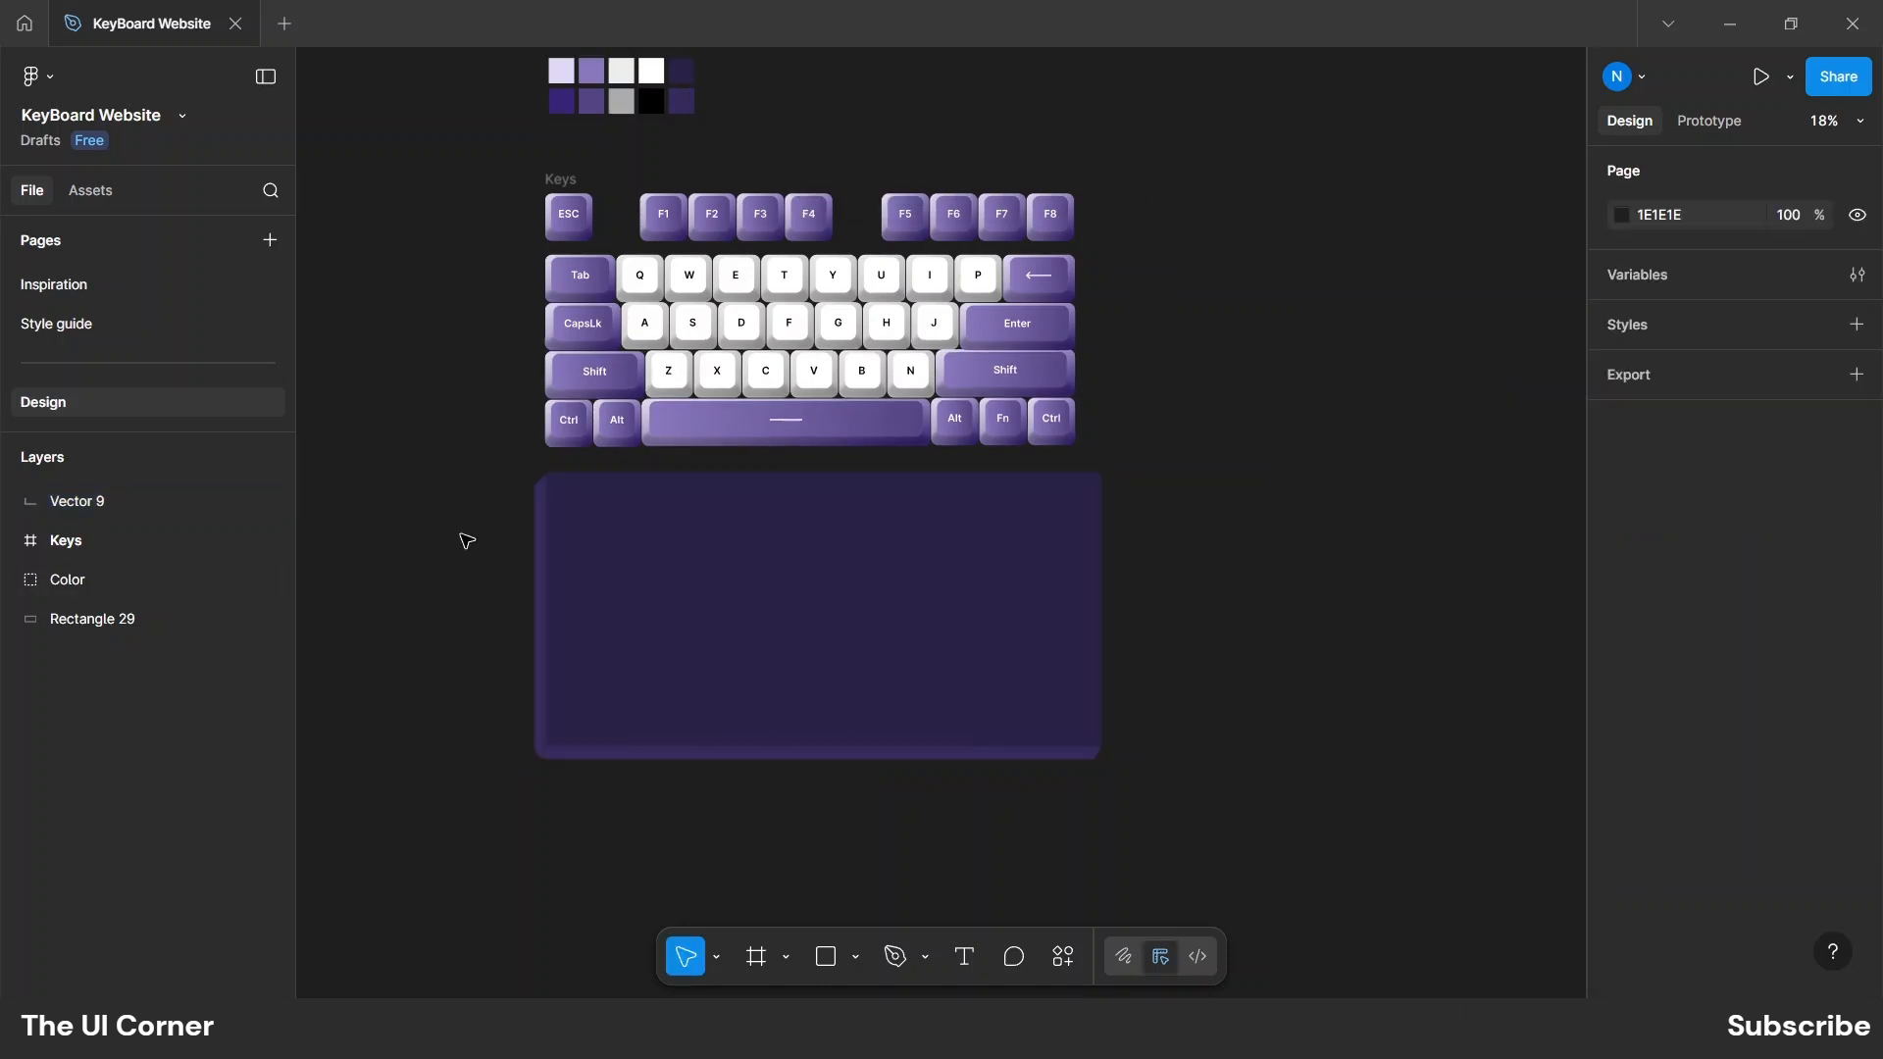
Group the edge shape with the dark purple rectangle as the keyboard base.
left_click_drag(437, 511, 1101, 895)
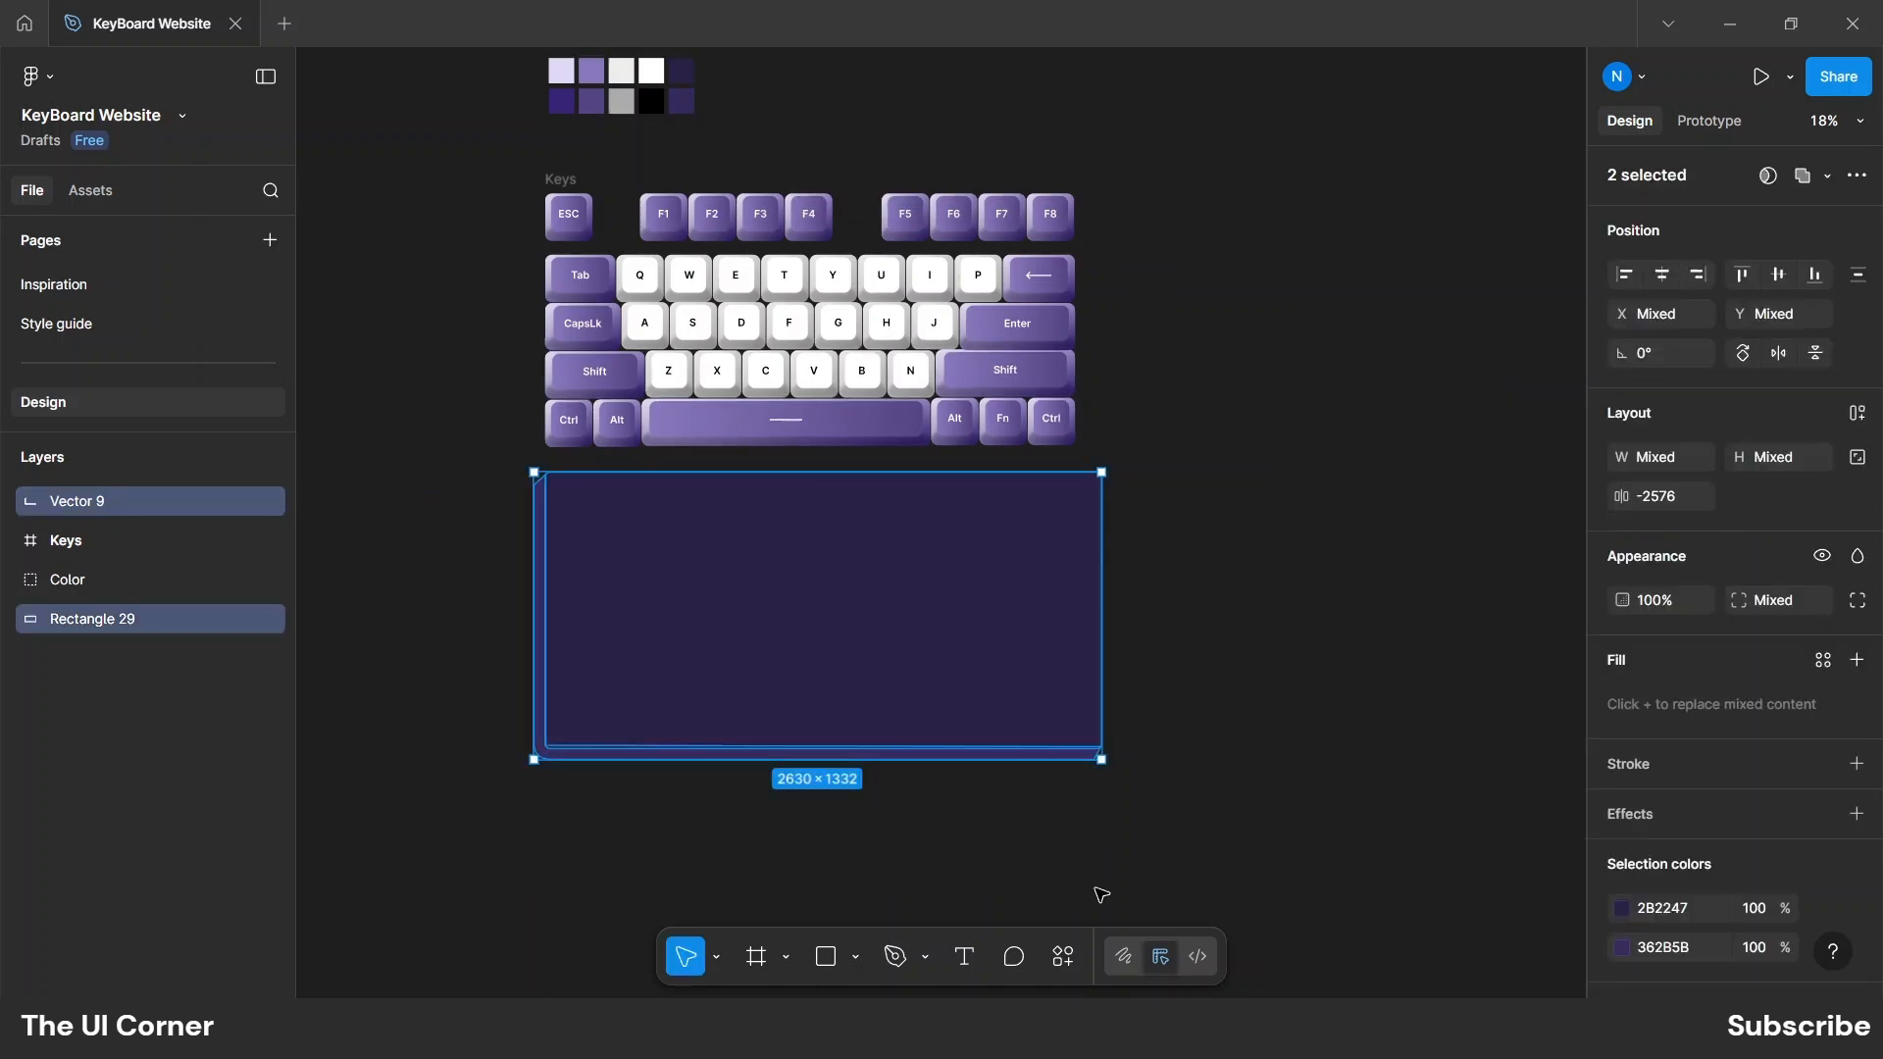
right_click(906, 582)
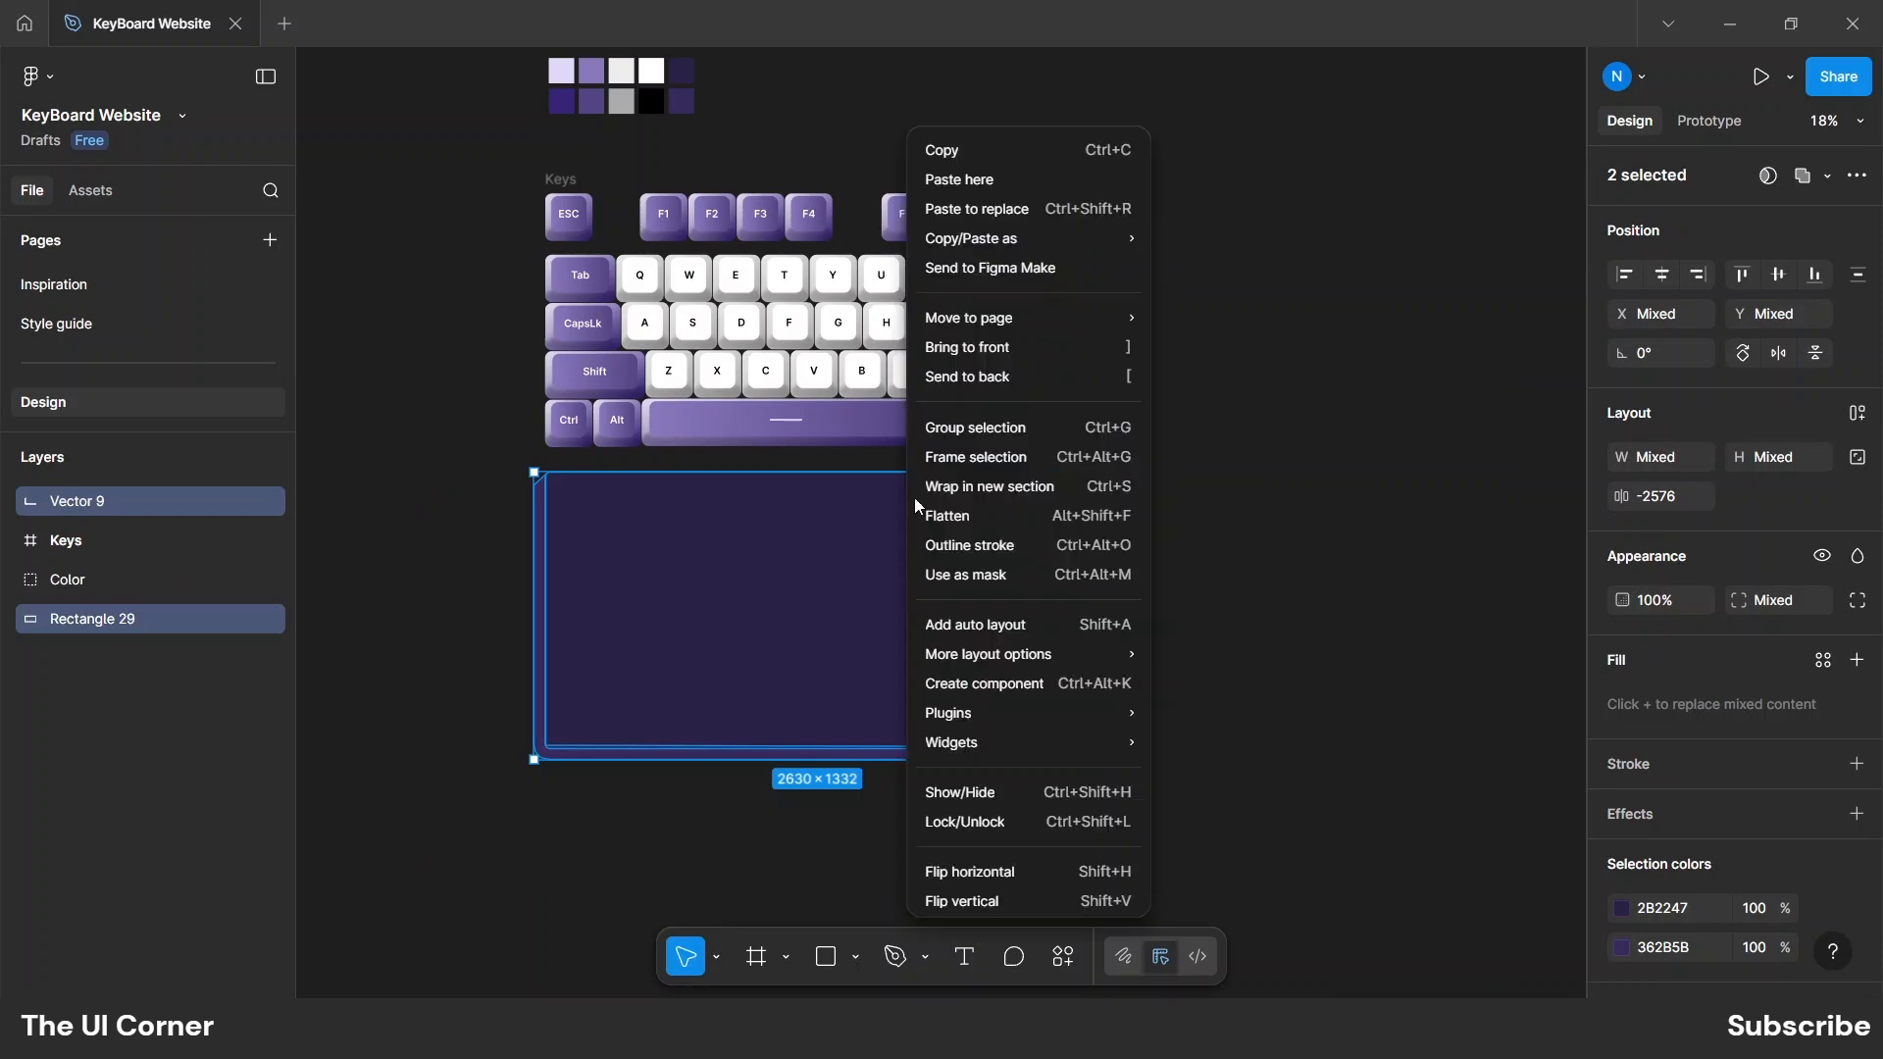
left_click(957, 433)
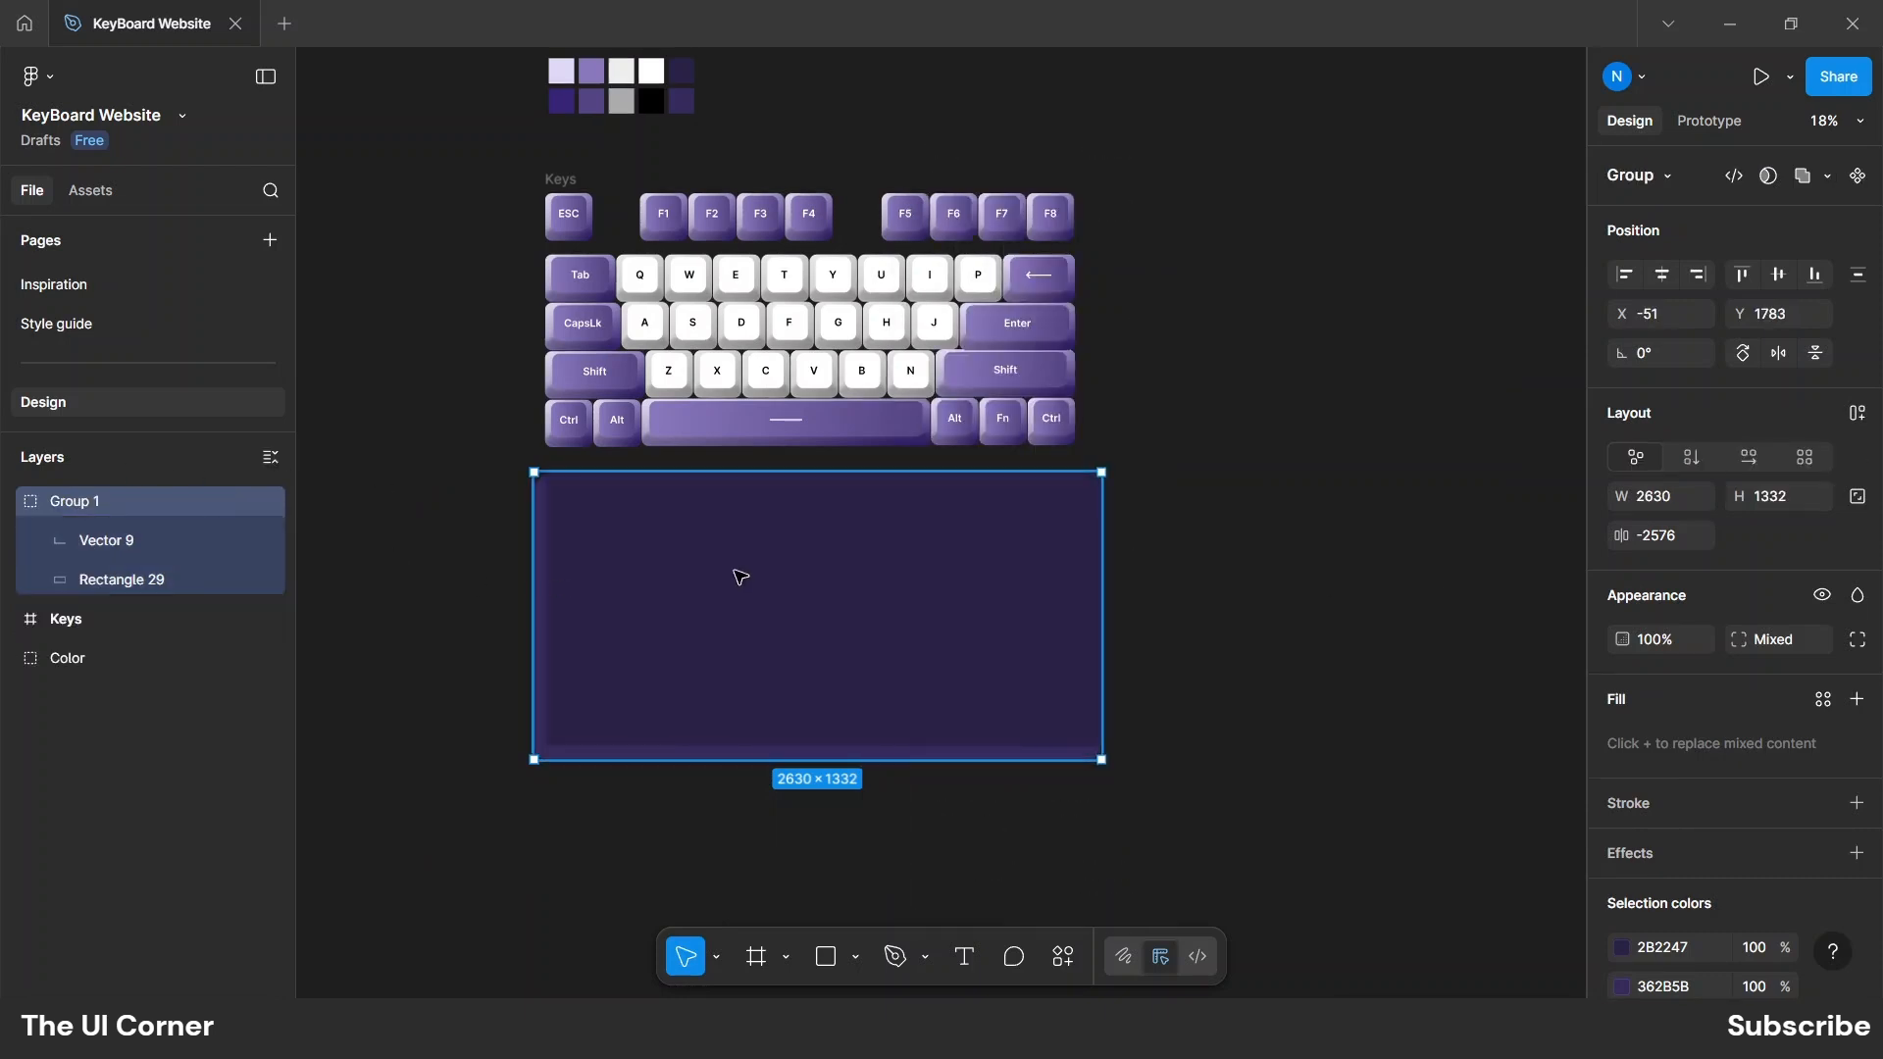
Position the Keys frame over the keyboard base and bring it to the front.
left_click_drag(562, 183, 577, 488)
right_click(580, 495)
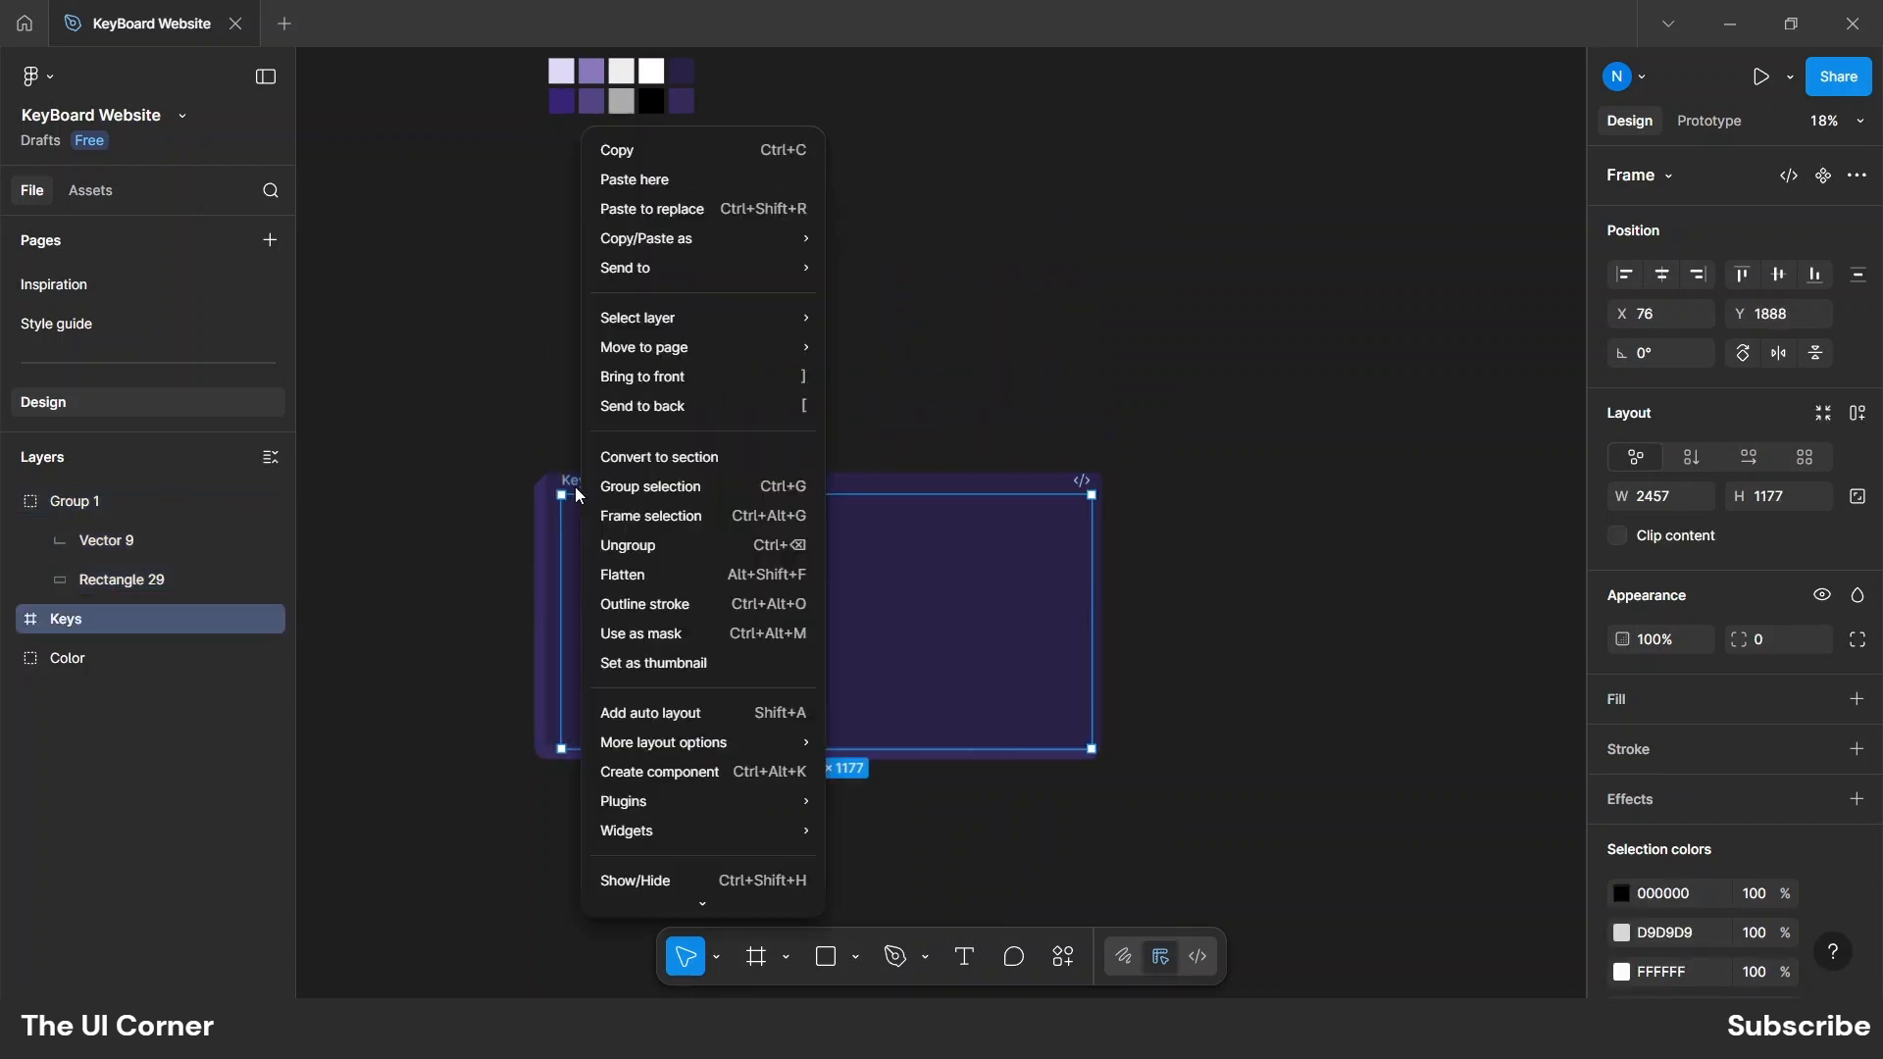
left_click(645, 381)
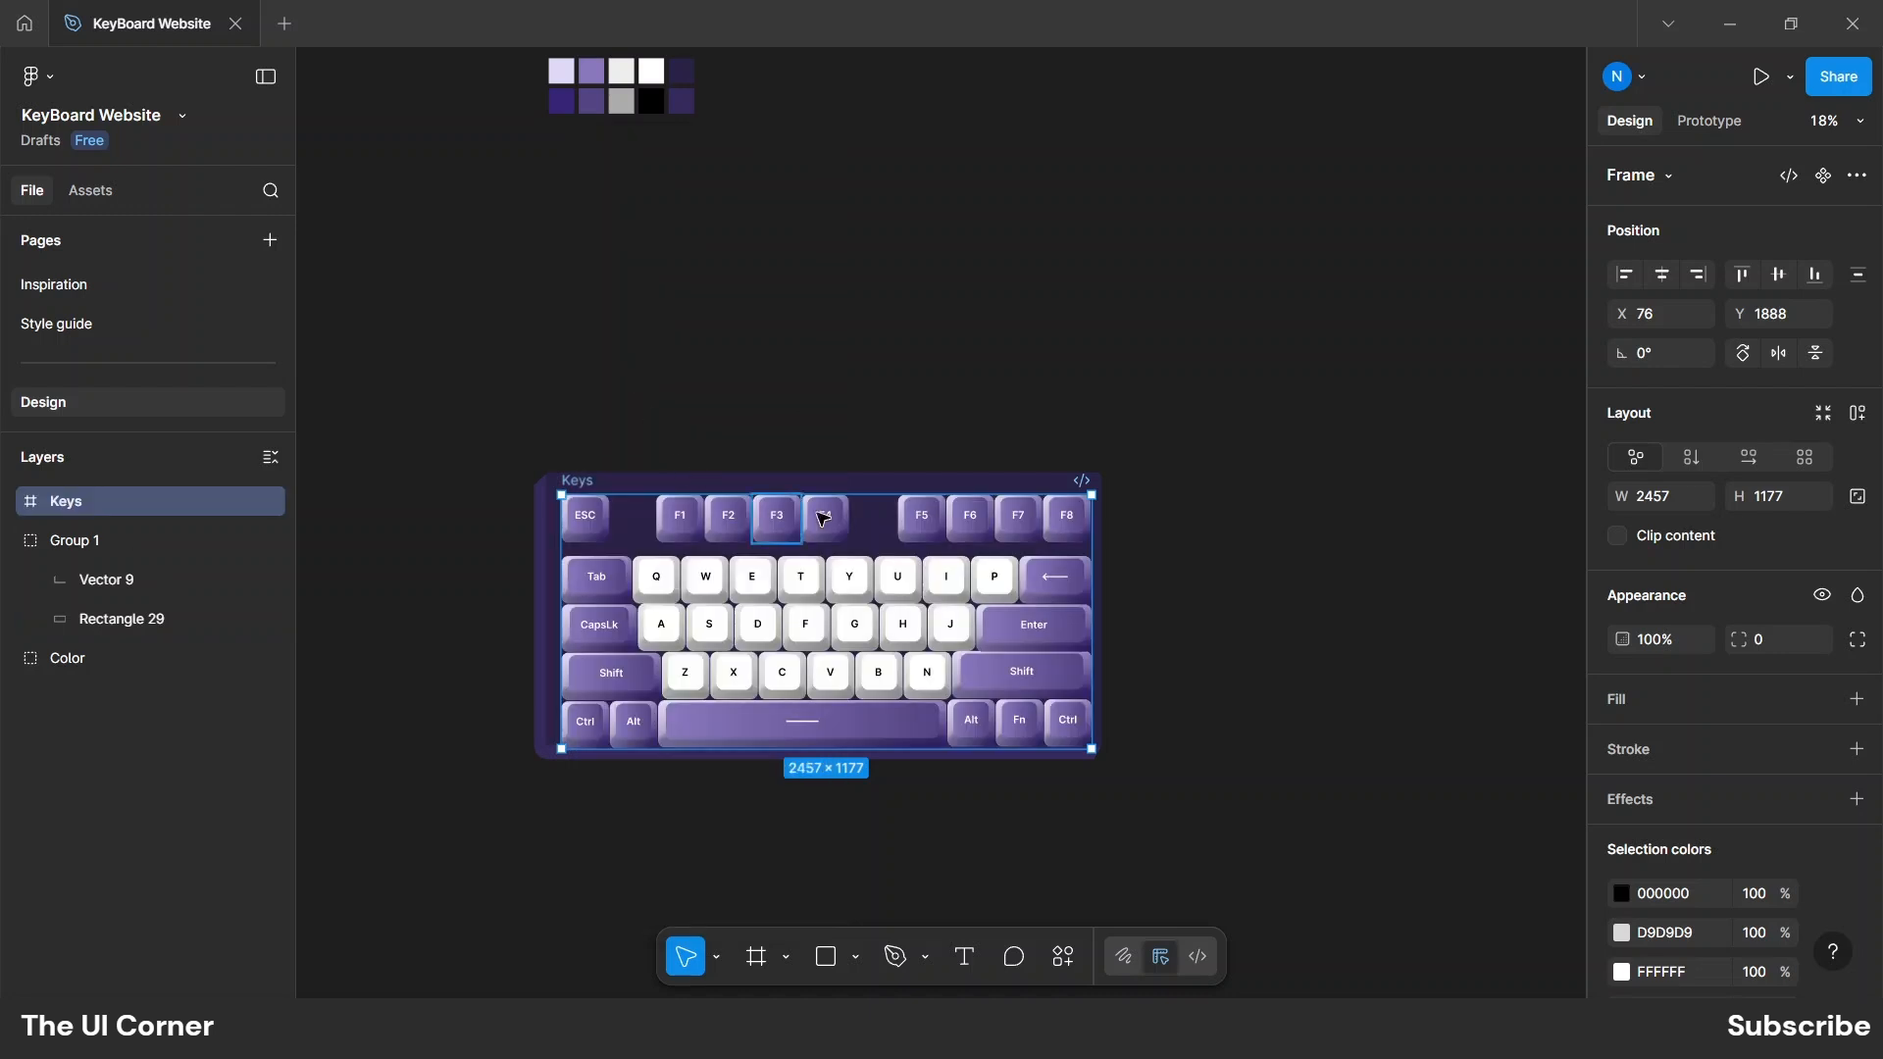
scroll(843, 549, "up", 1)
left_click_drag(876, 541, 872, 523)
left_click(1142, 710)
Select the keyboard base group and extend its bottom edge to a height of 1375.
scroll(1130, 716, "up", 4)
scroll(1244, 727, "down", 2)
scroll(1267, 729, "down", 3)
scroll(1269, 723, "up", 3)
left_click(481, 444)
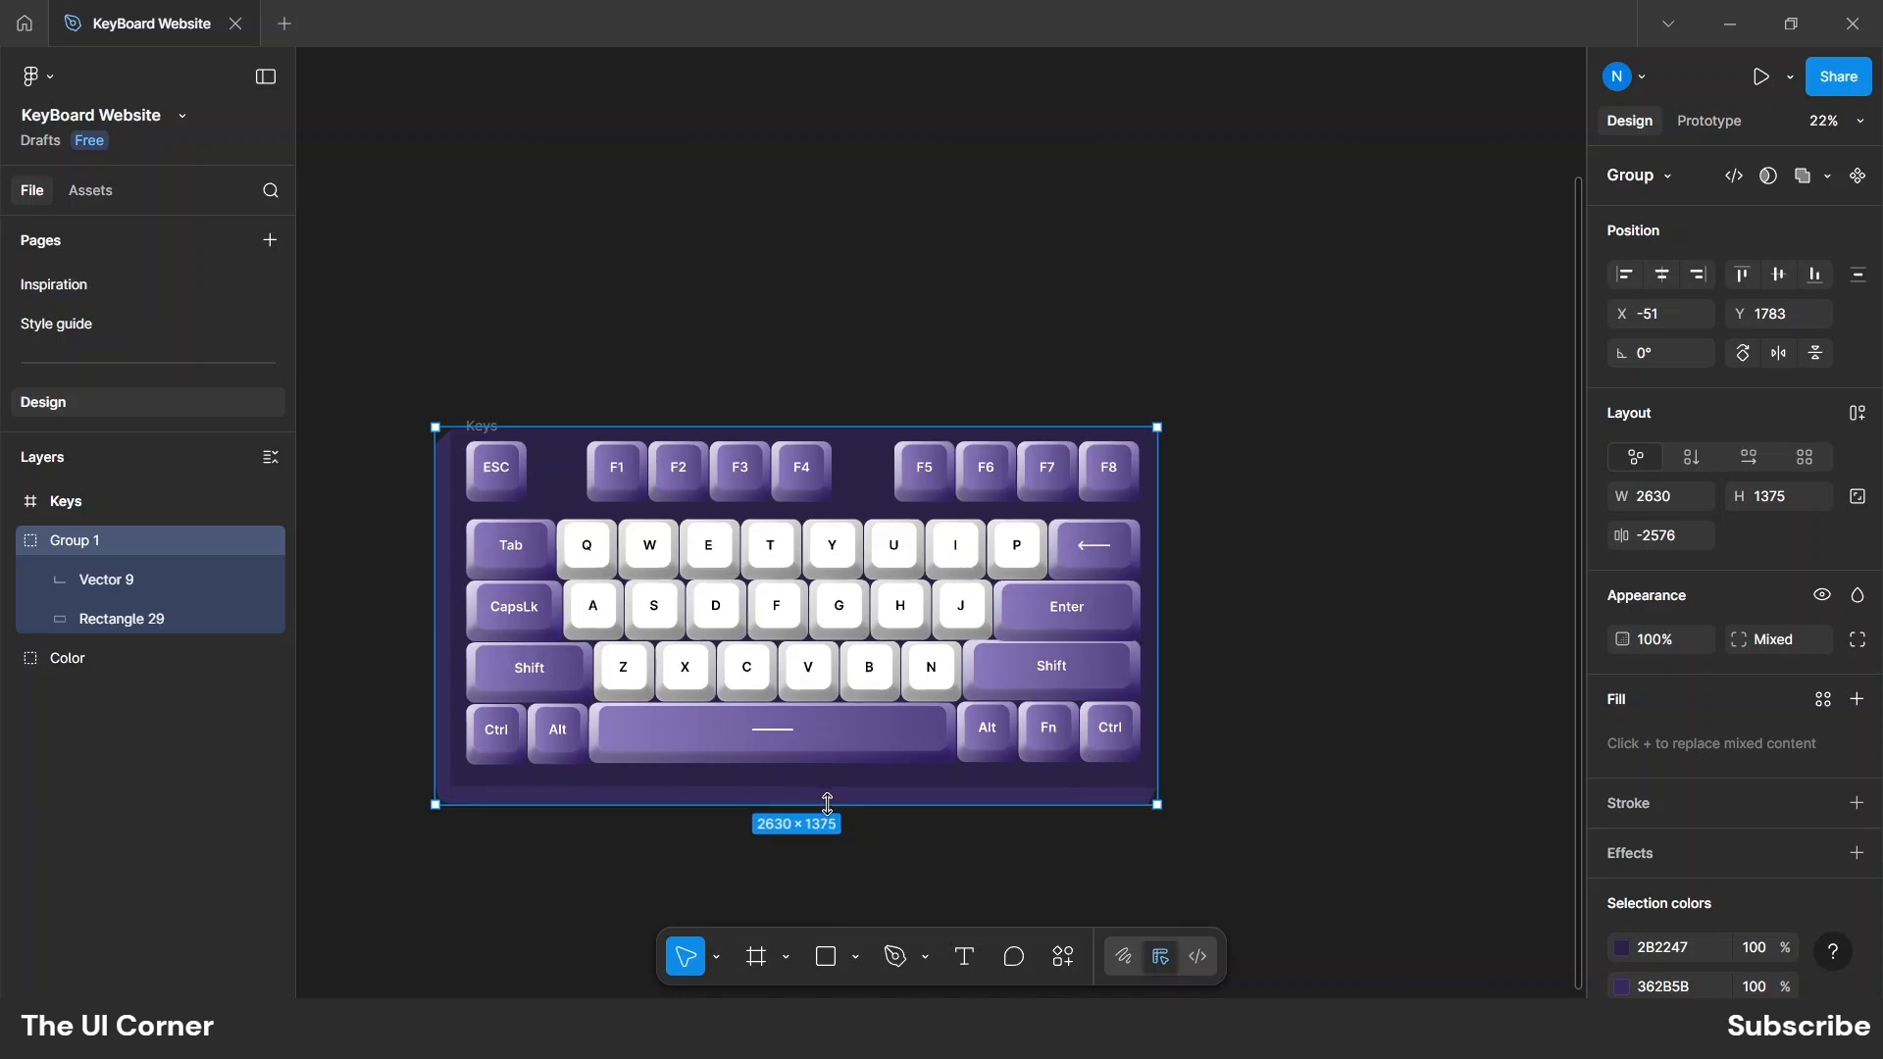
Enclose the Keys frame and the keyboard base group together in a new frame.
left_click(1341, 621)
scroll(1226, 633, "down", 2)
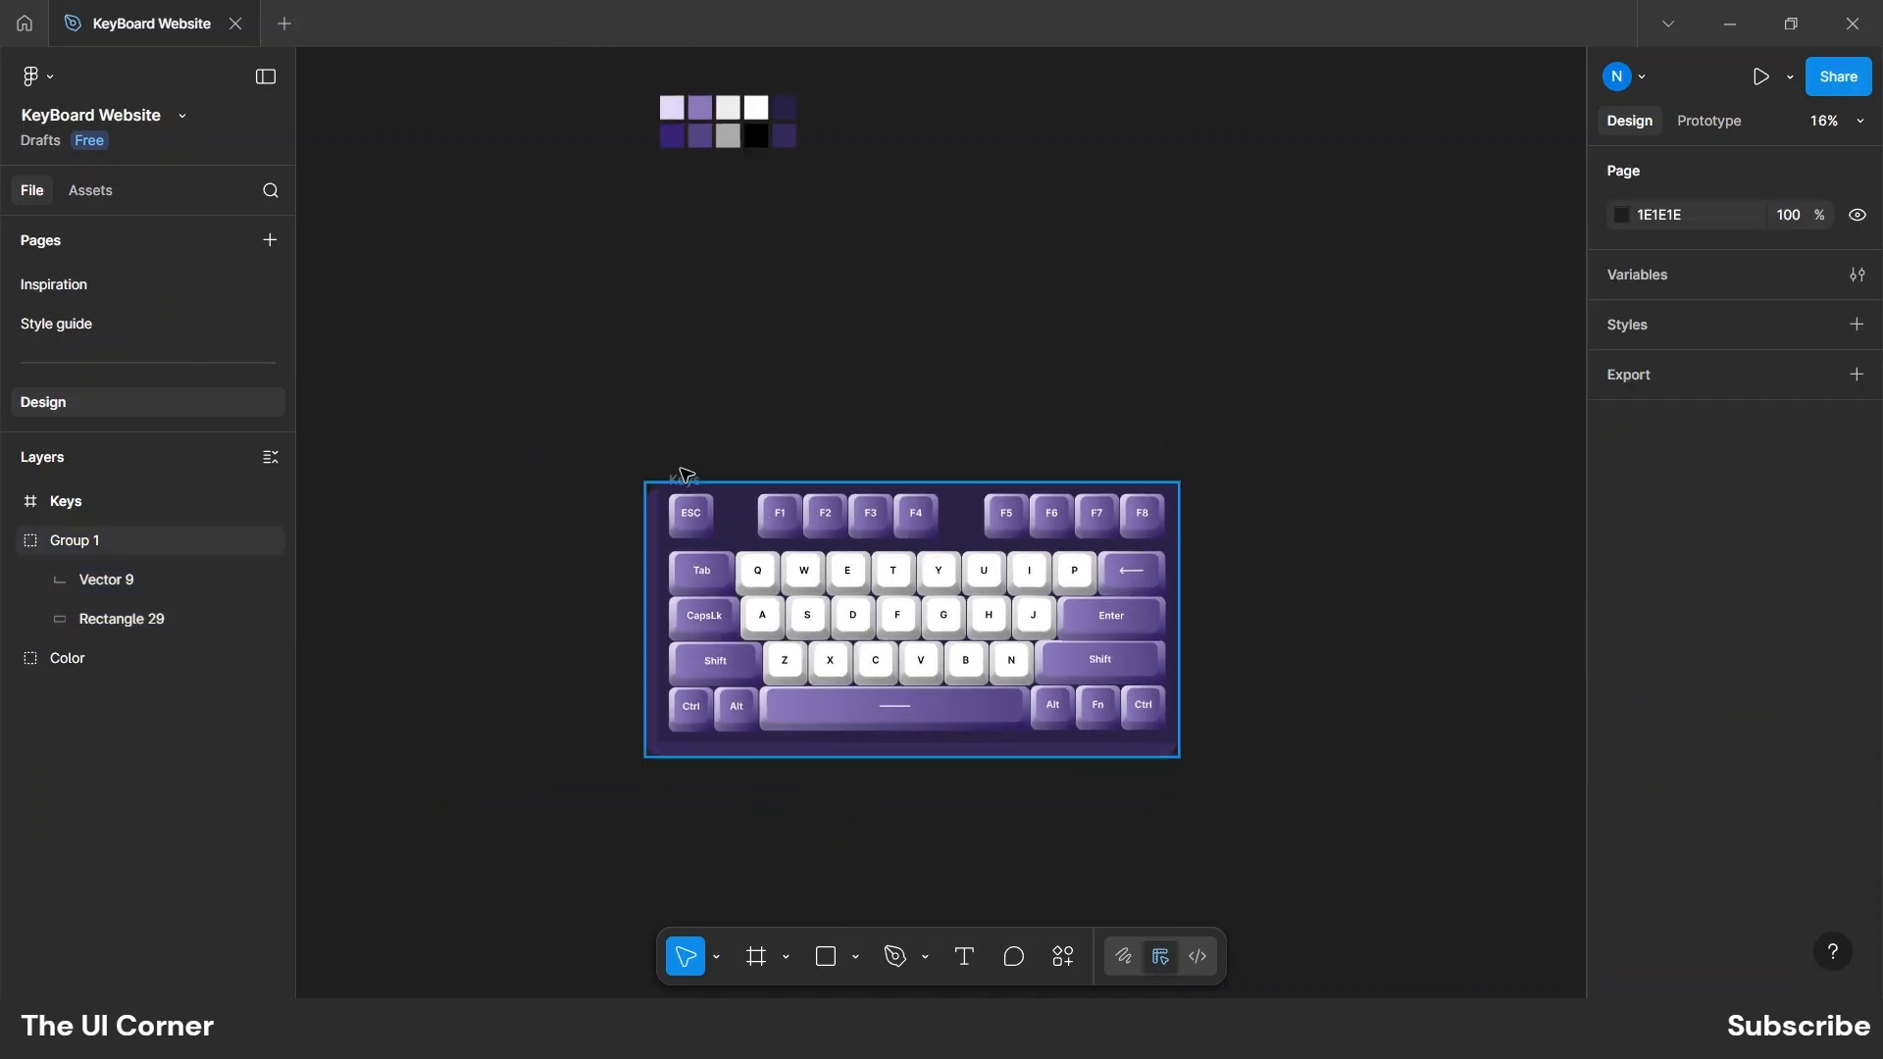
left_click_drag(556, 415, 1284, 893)
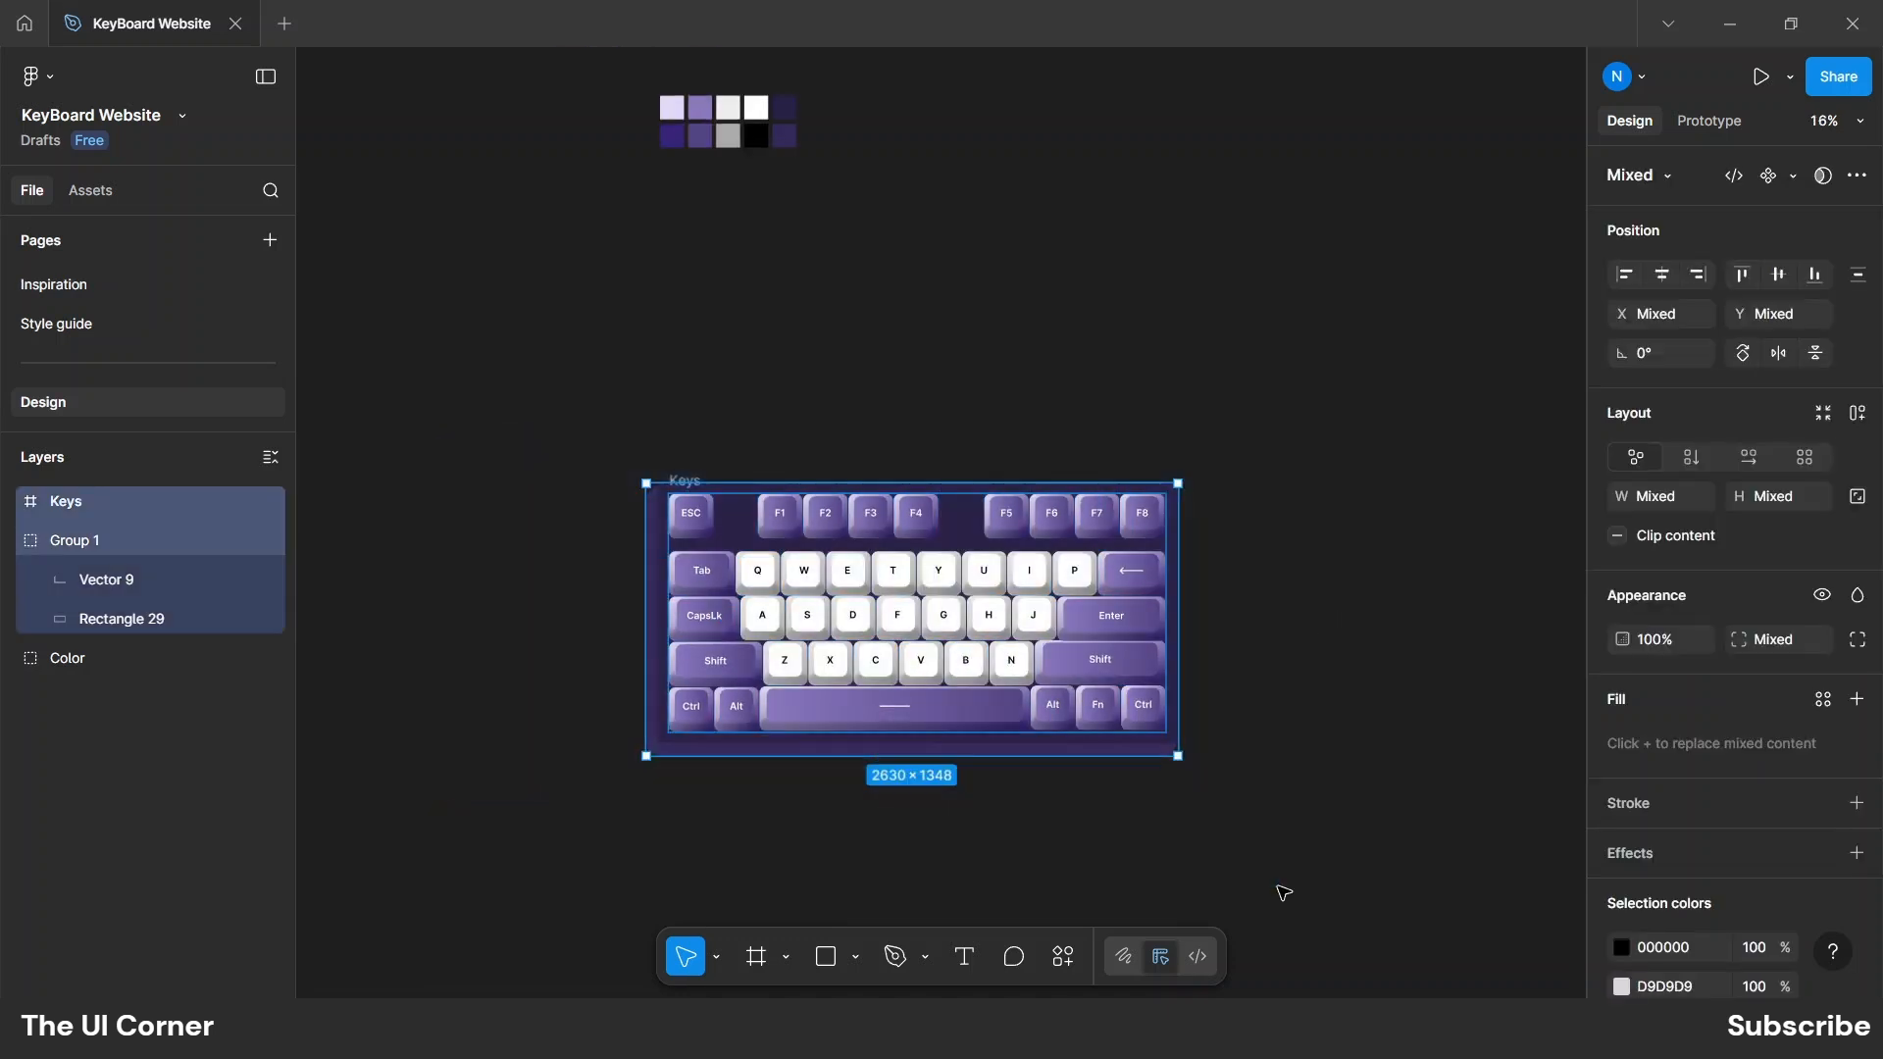
right_click(910, 586)
left_click(964, 520)
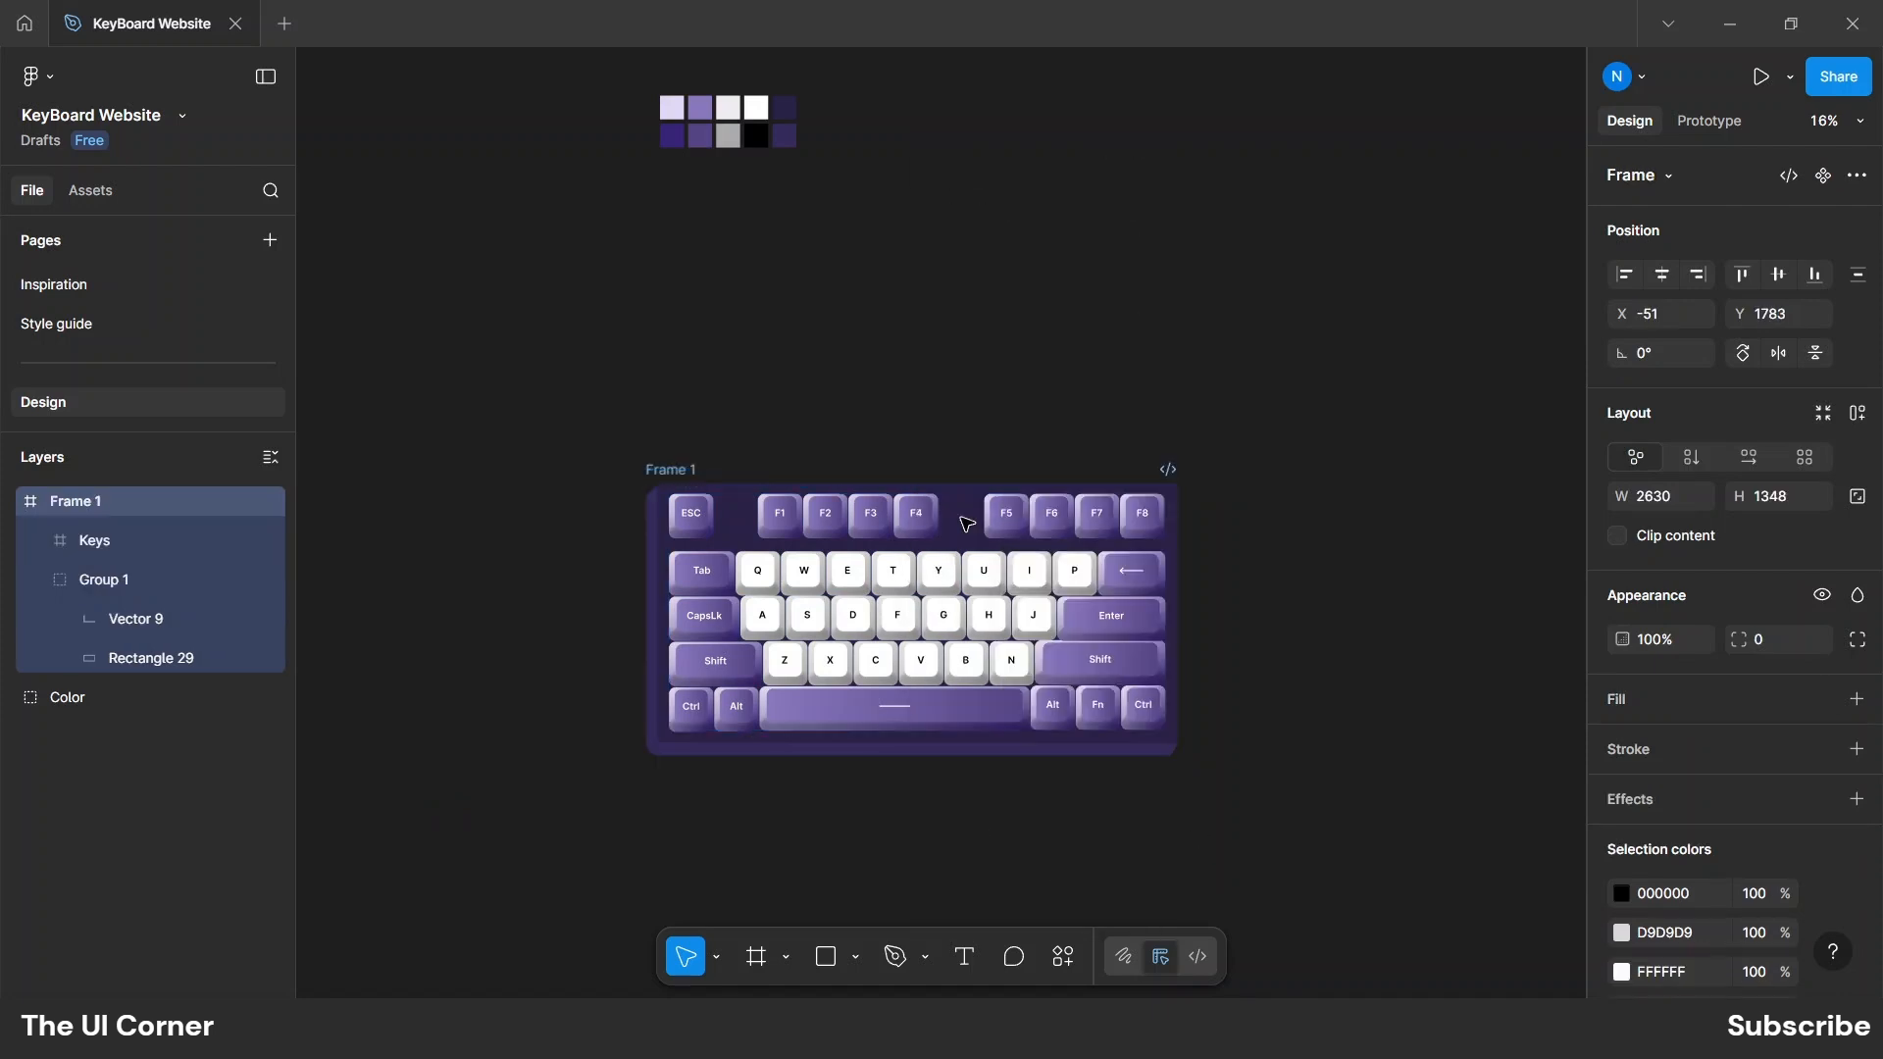
Rename the new enclosing frame as Keyboard.
double_click(92, 502)
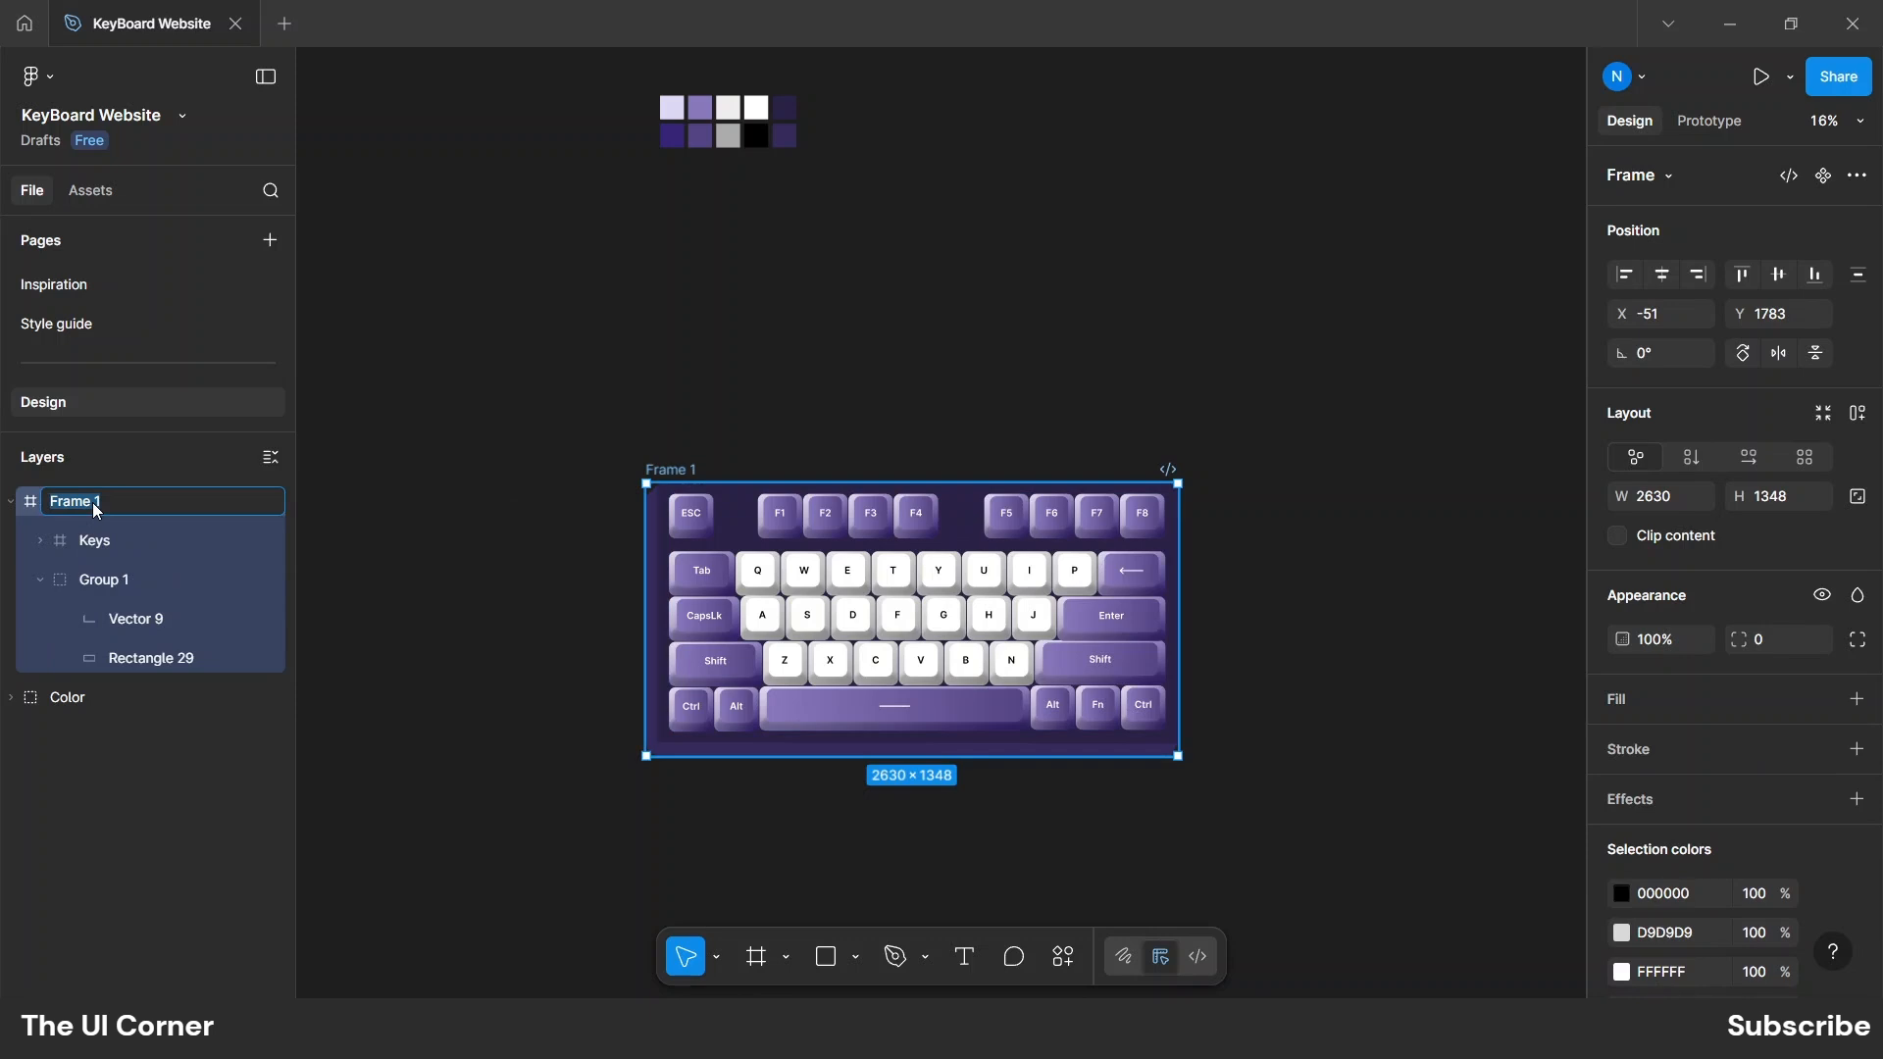
type("Keyboard")
left_click(828, 378)
Draw a rectangle of about 2556 × 893 covering the key rows from Tab down to the space bar.
scroll(906, 669, "up", 3)
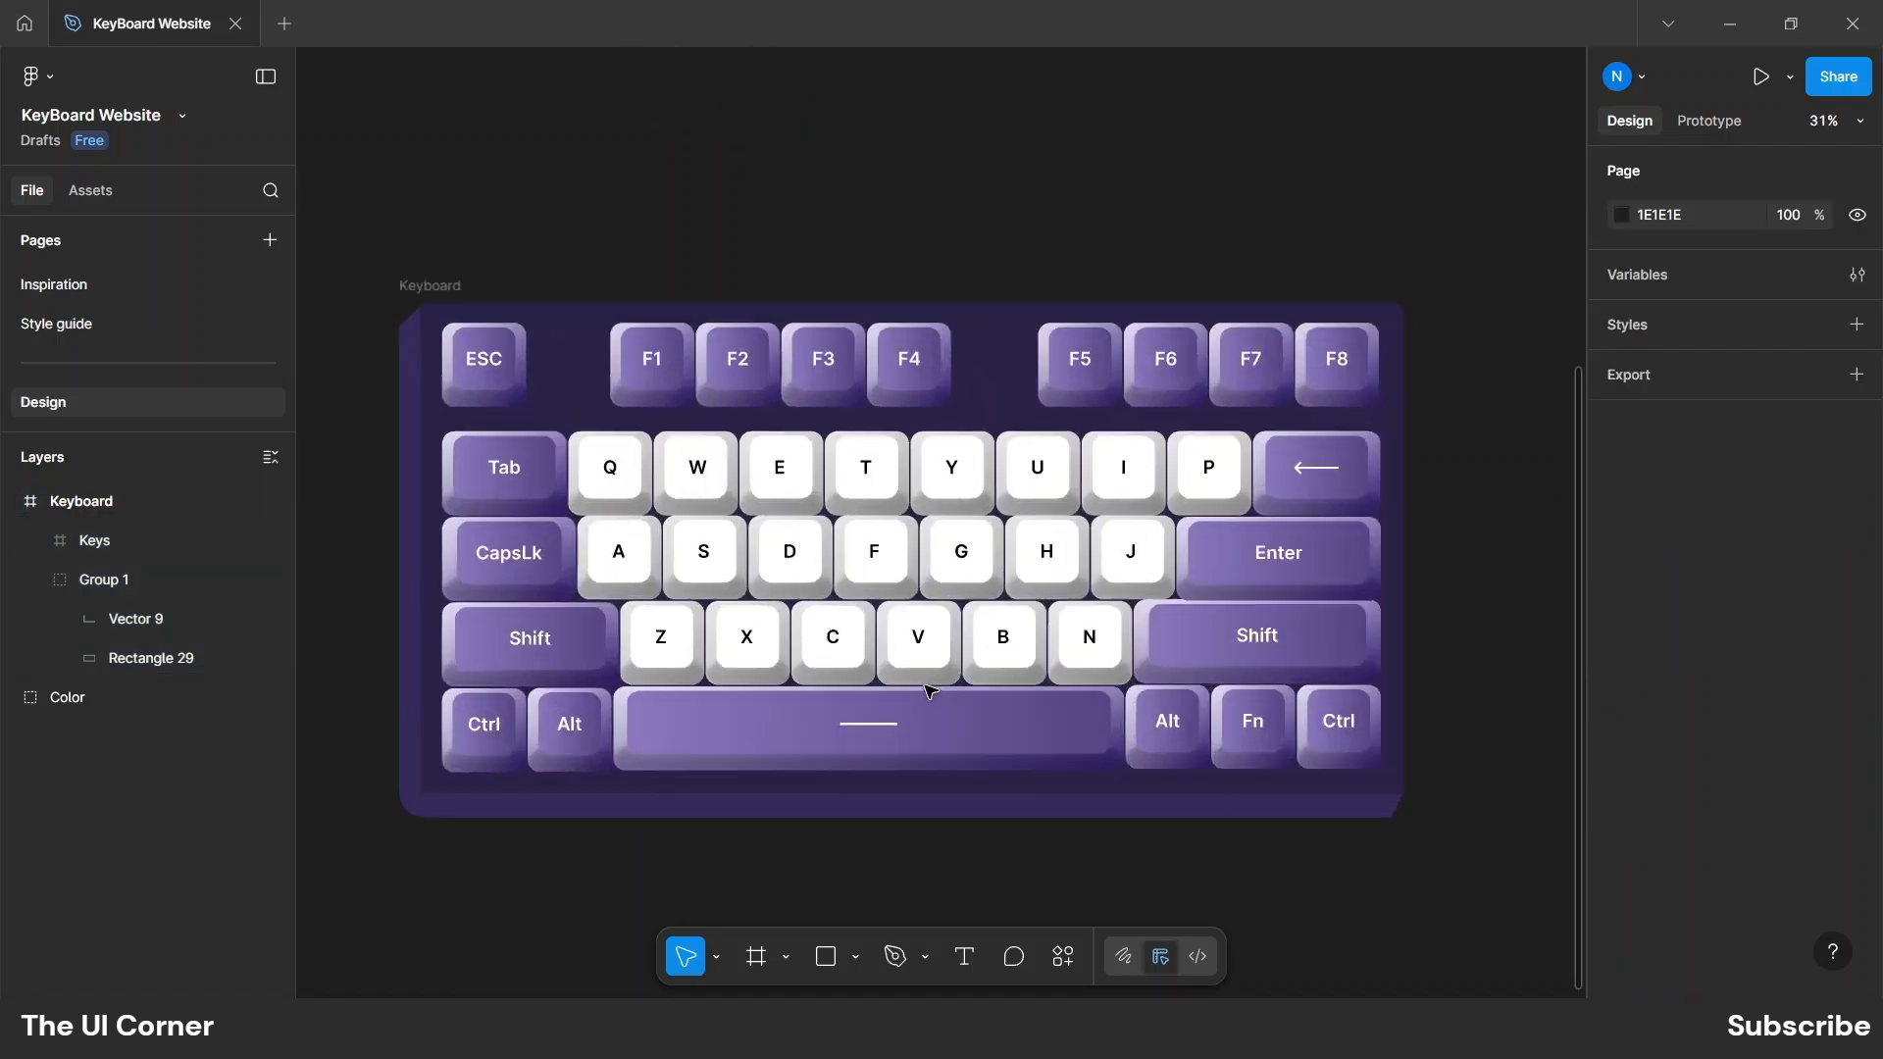
key("r")
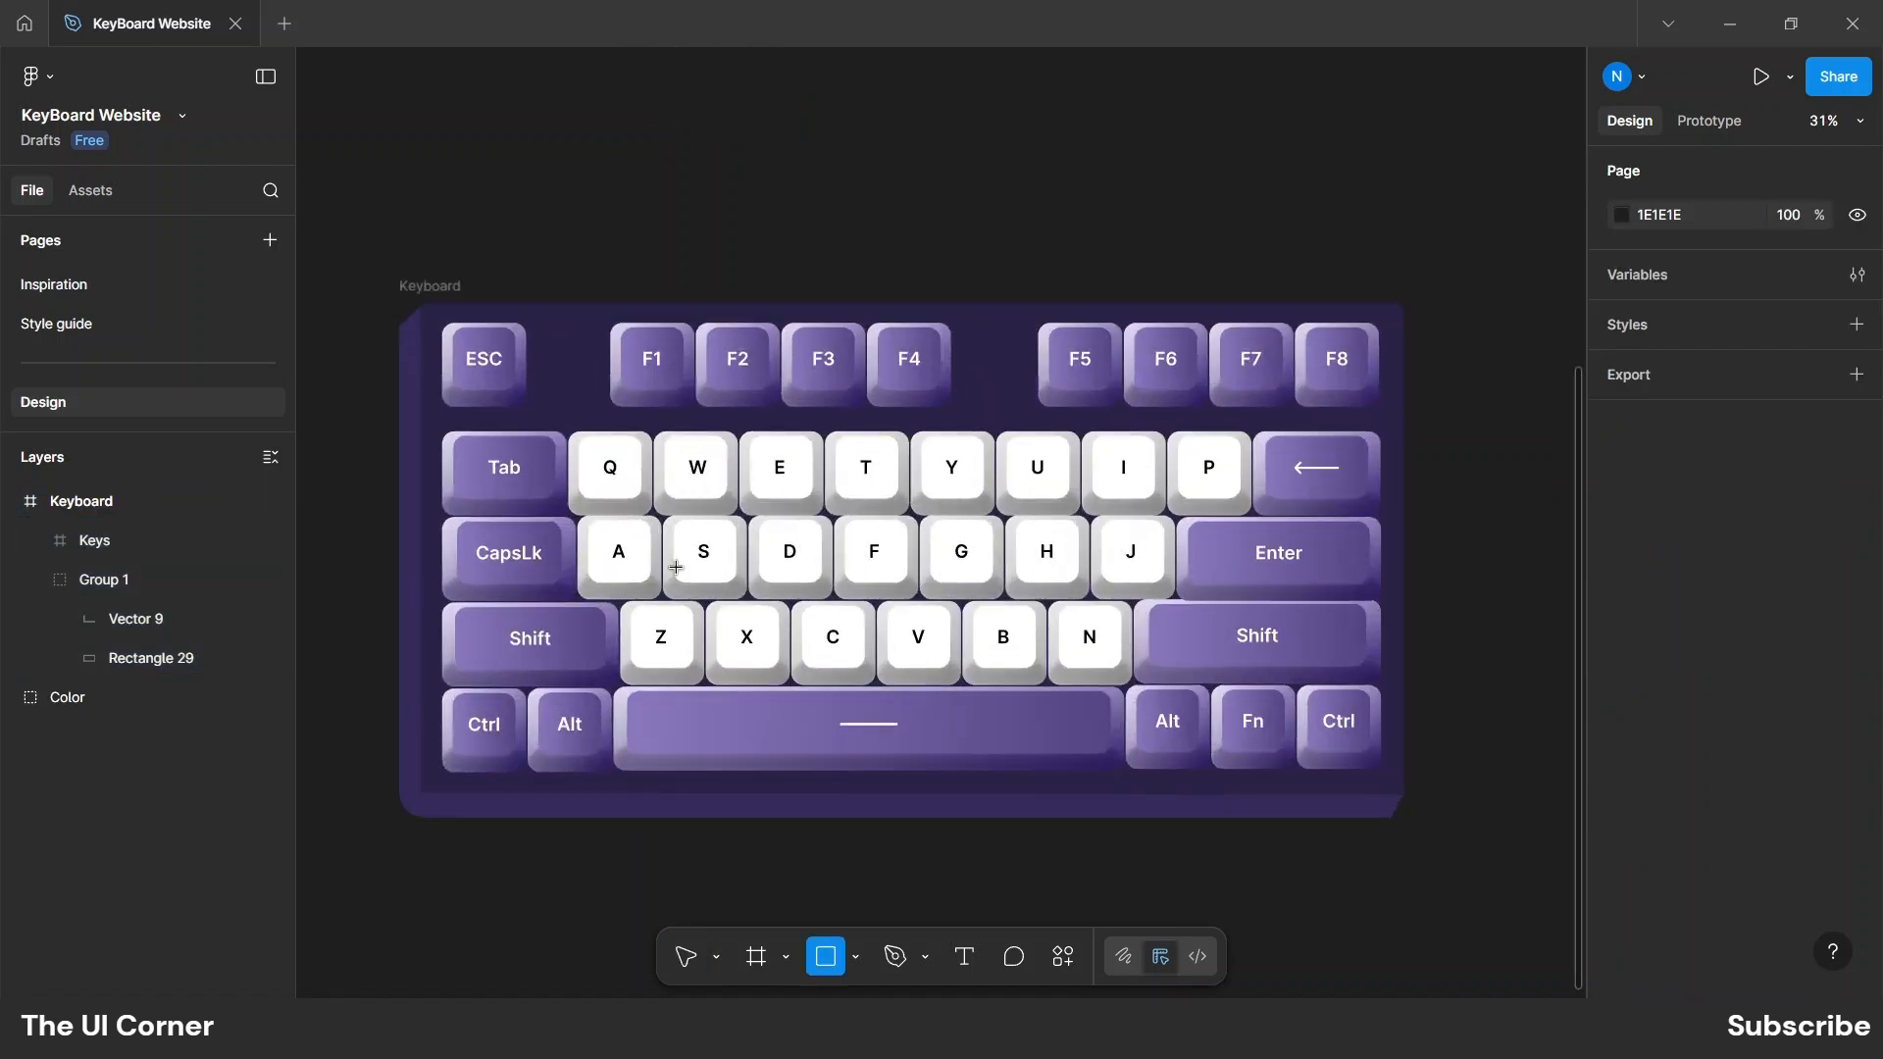
left_click(442, 427)
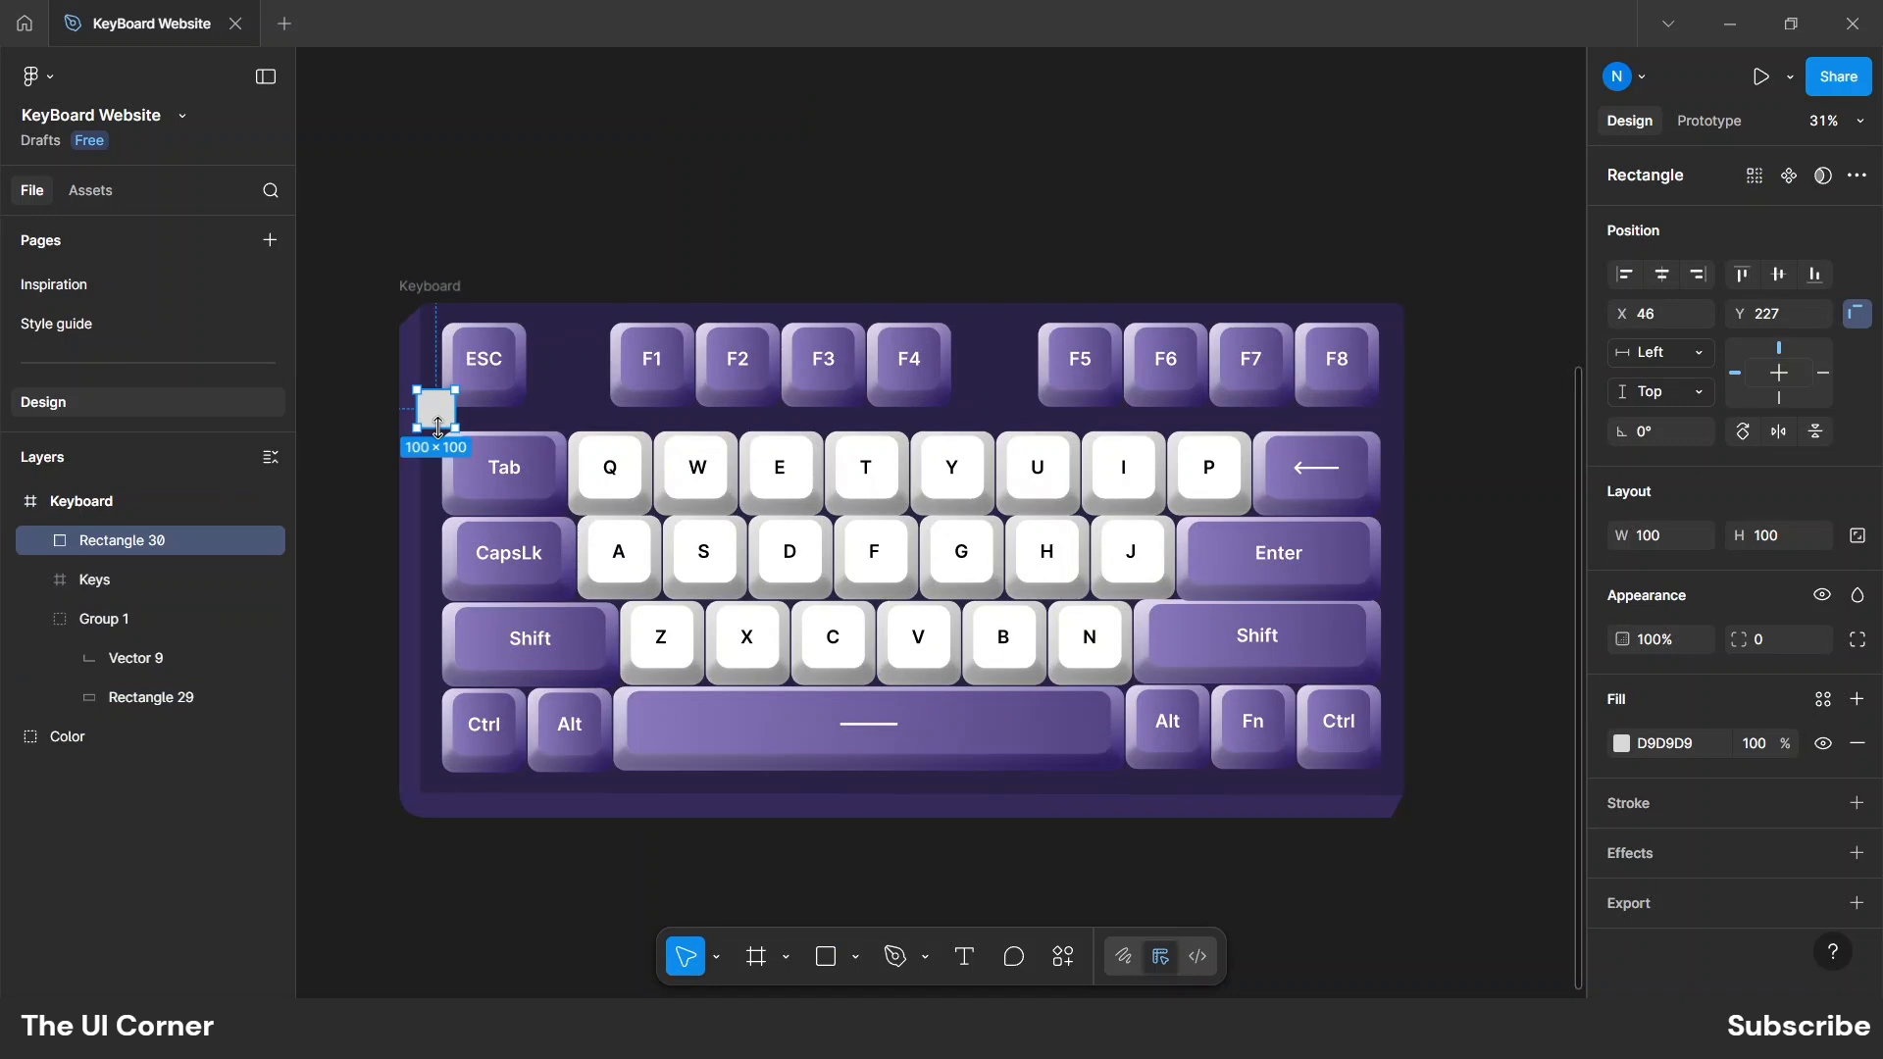
left_click_drag(439, 429, 433, 772)
left_click_drag(431, 528, 424, 565)
left_click_drag(421, 817, 428, 778)
left_click_drag(443, 701, 1382, 699)
Place the rectangle behind the Keys frame but above Group 1, and pull in its left edge to a width of 2458.
right_click(1169, 631)
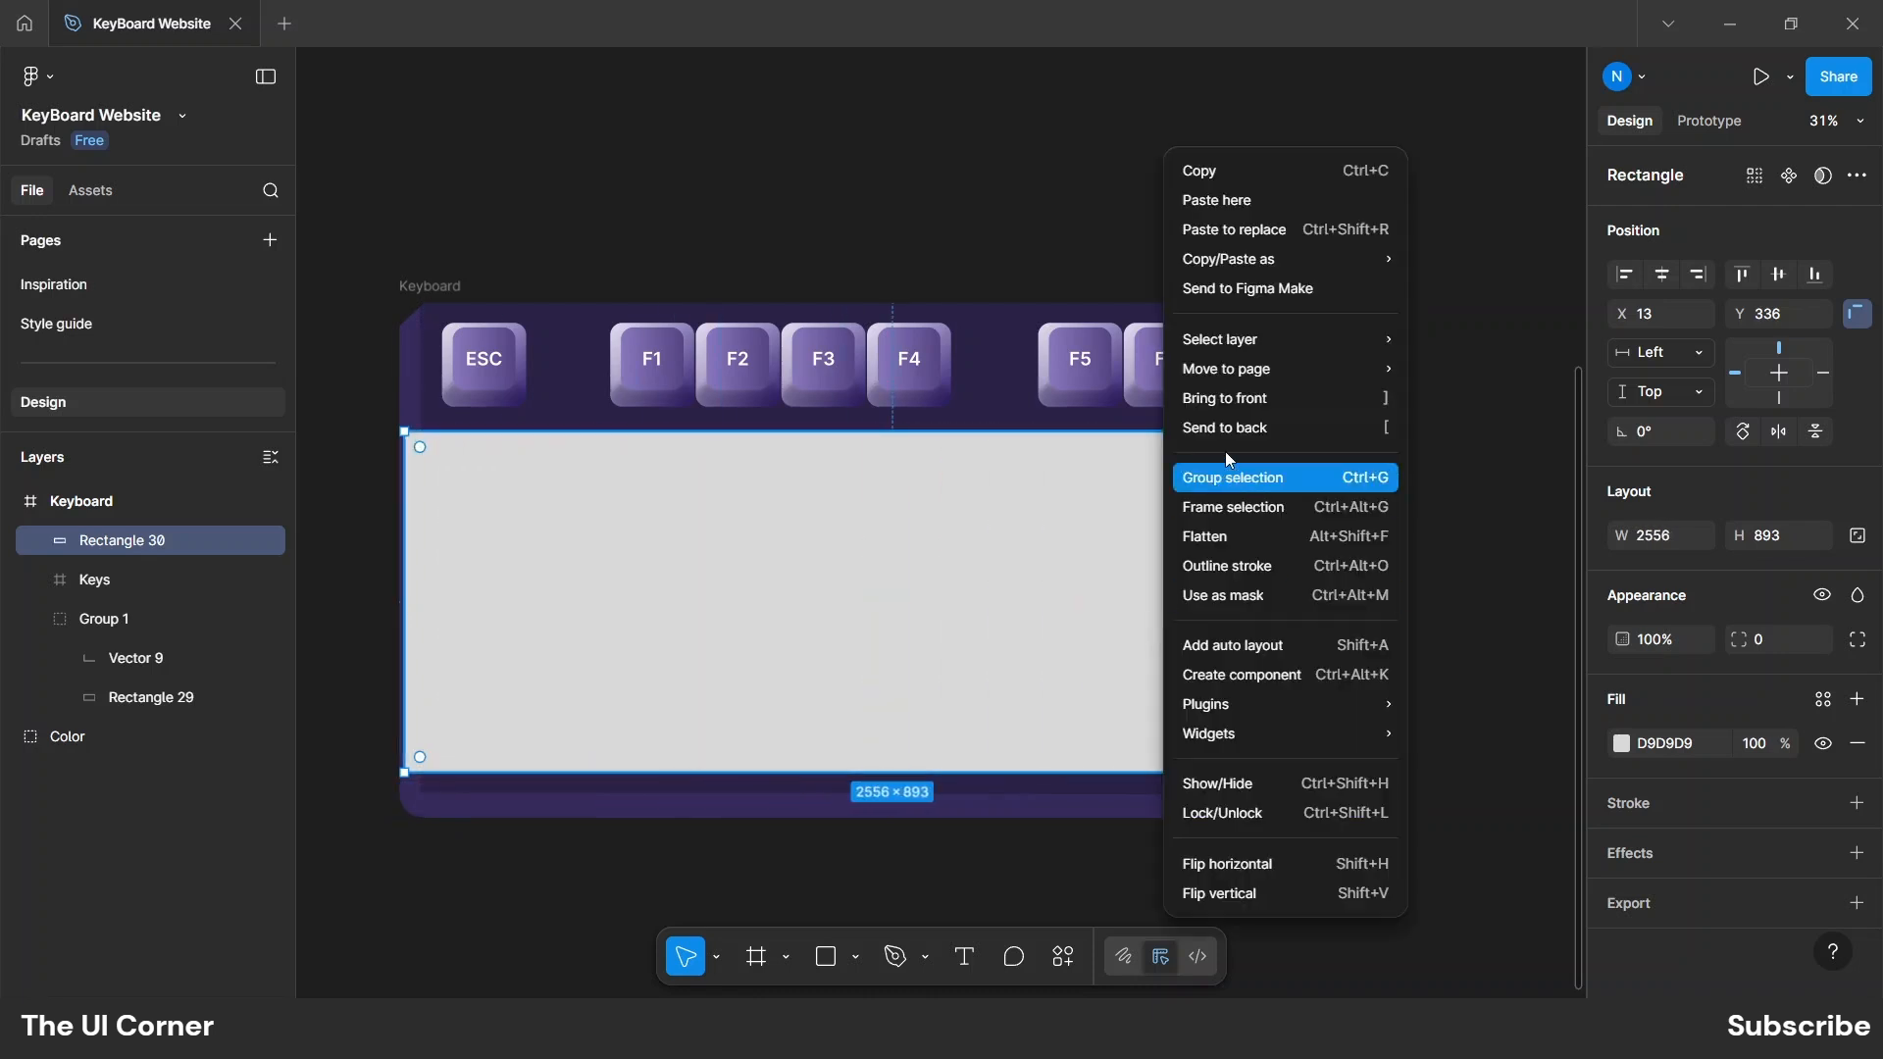
left_click(1233, 429)
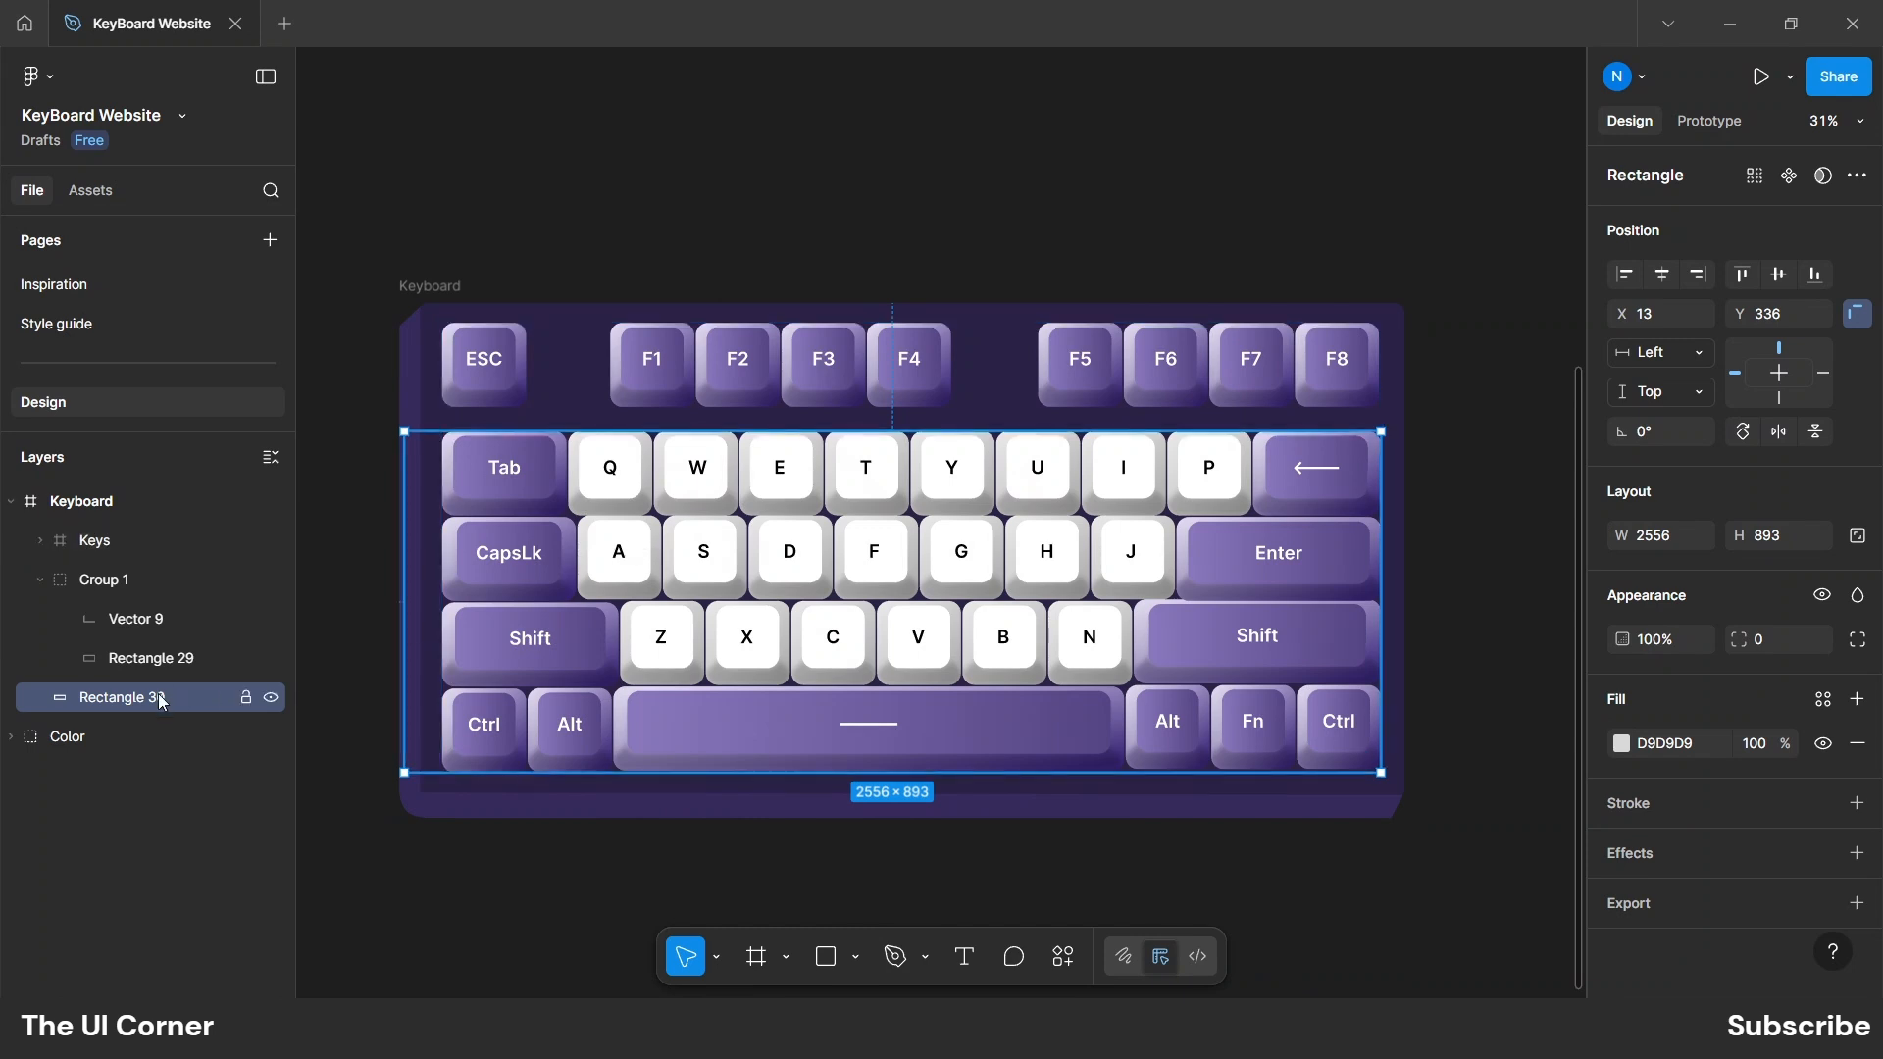
left_click(38, 580)
left_click_drag(86, 619, 94, 566)
left_click_drag(404, 609, 435, 622)
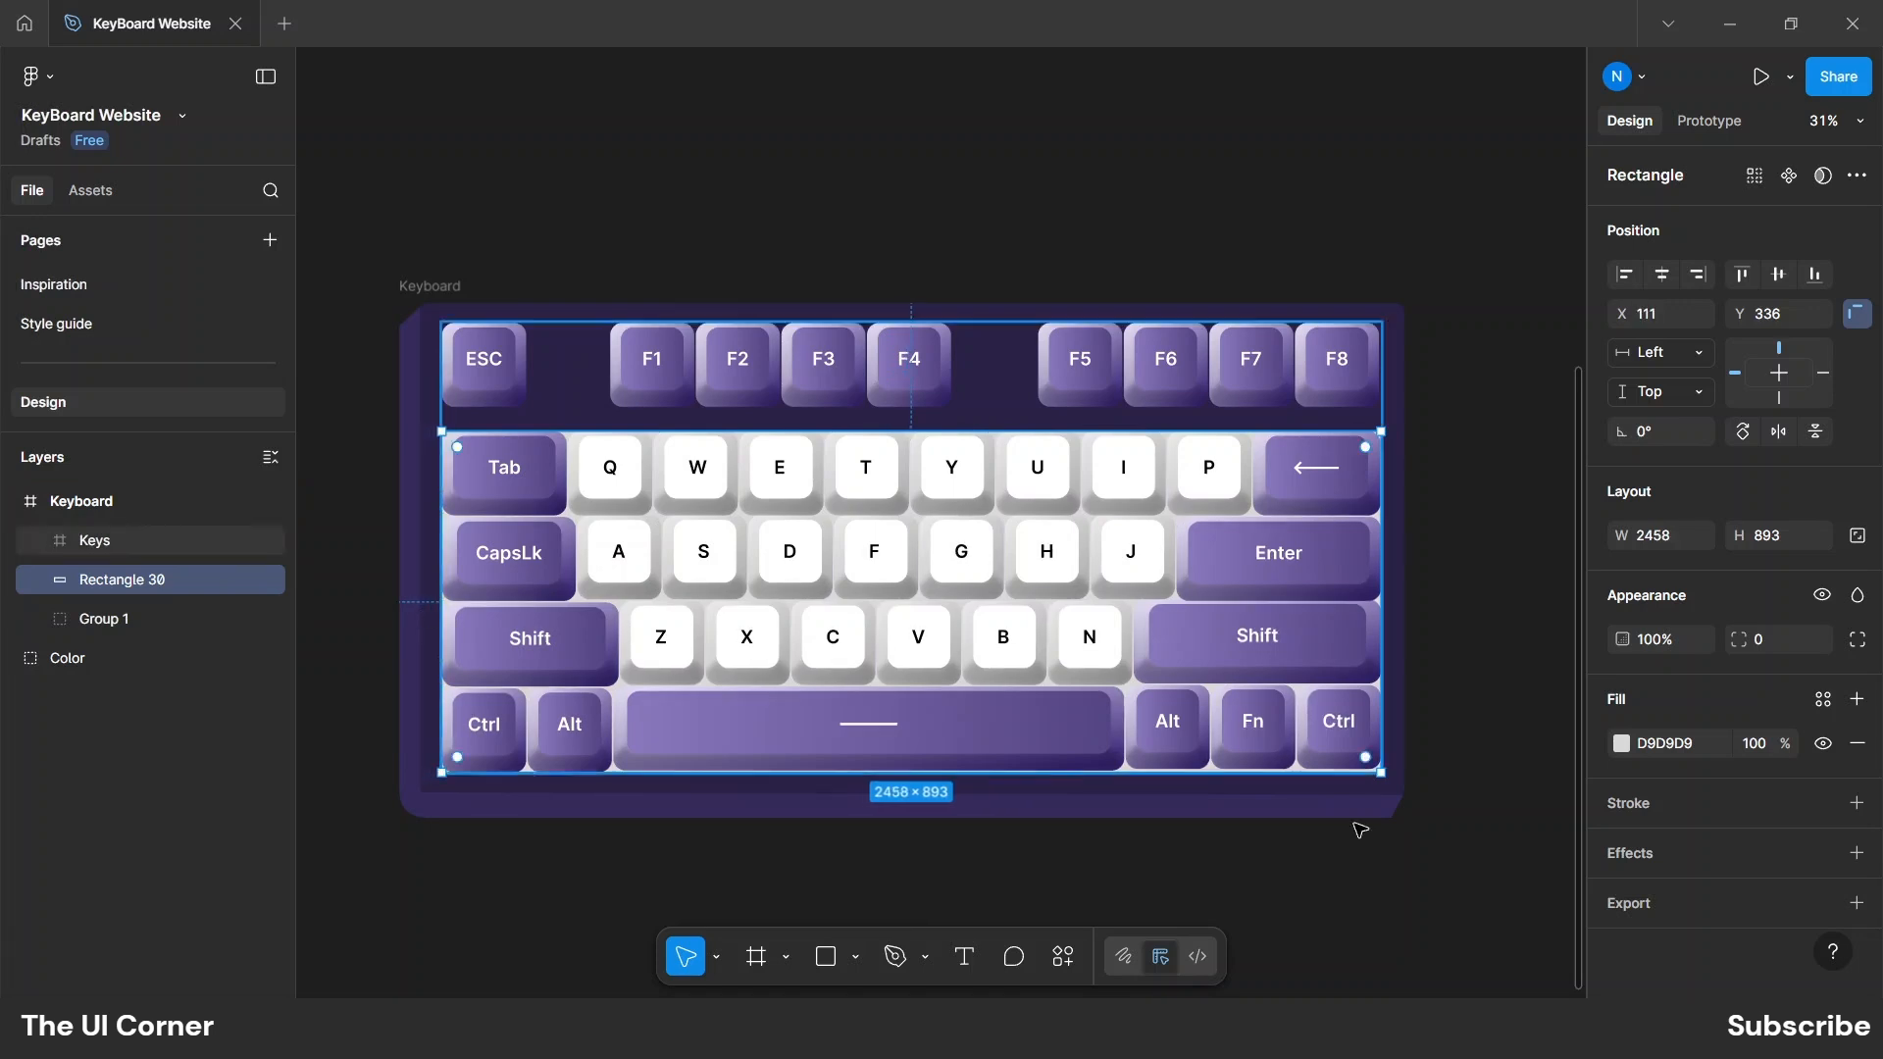
Fill the rectangle behind the lower key rows with black 000000 and set its corner radius to 24.
left_click(1621, 743)
left_click(1415, 637)
left_click_drag(1336, 728, 1126, 849)
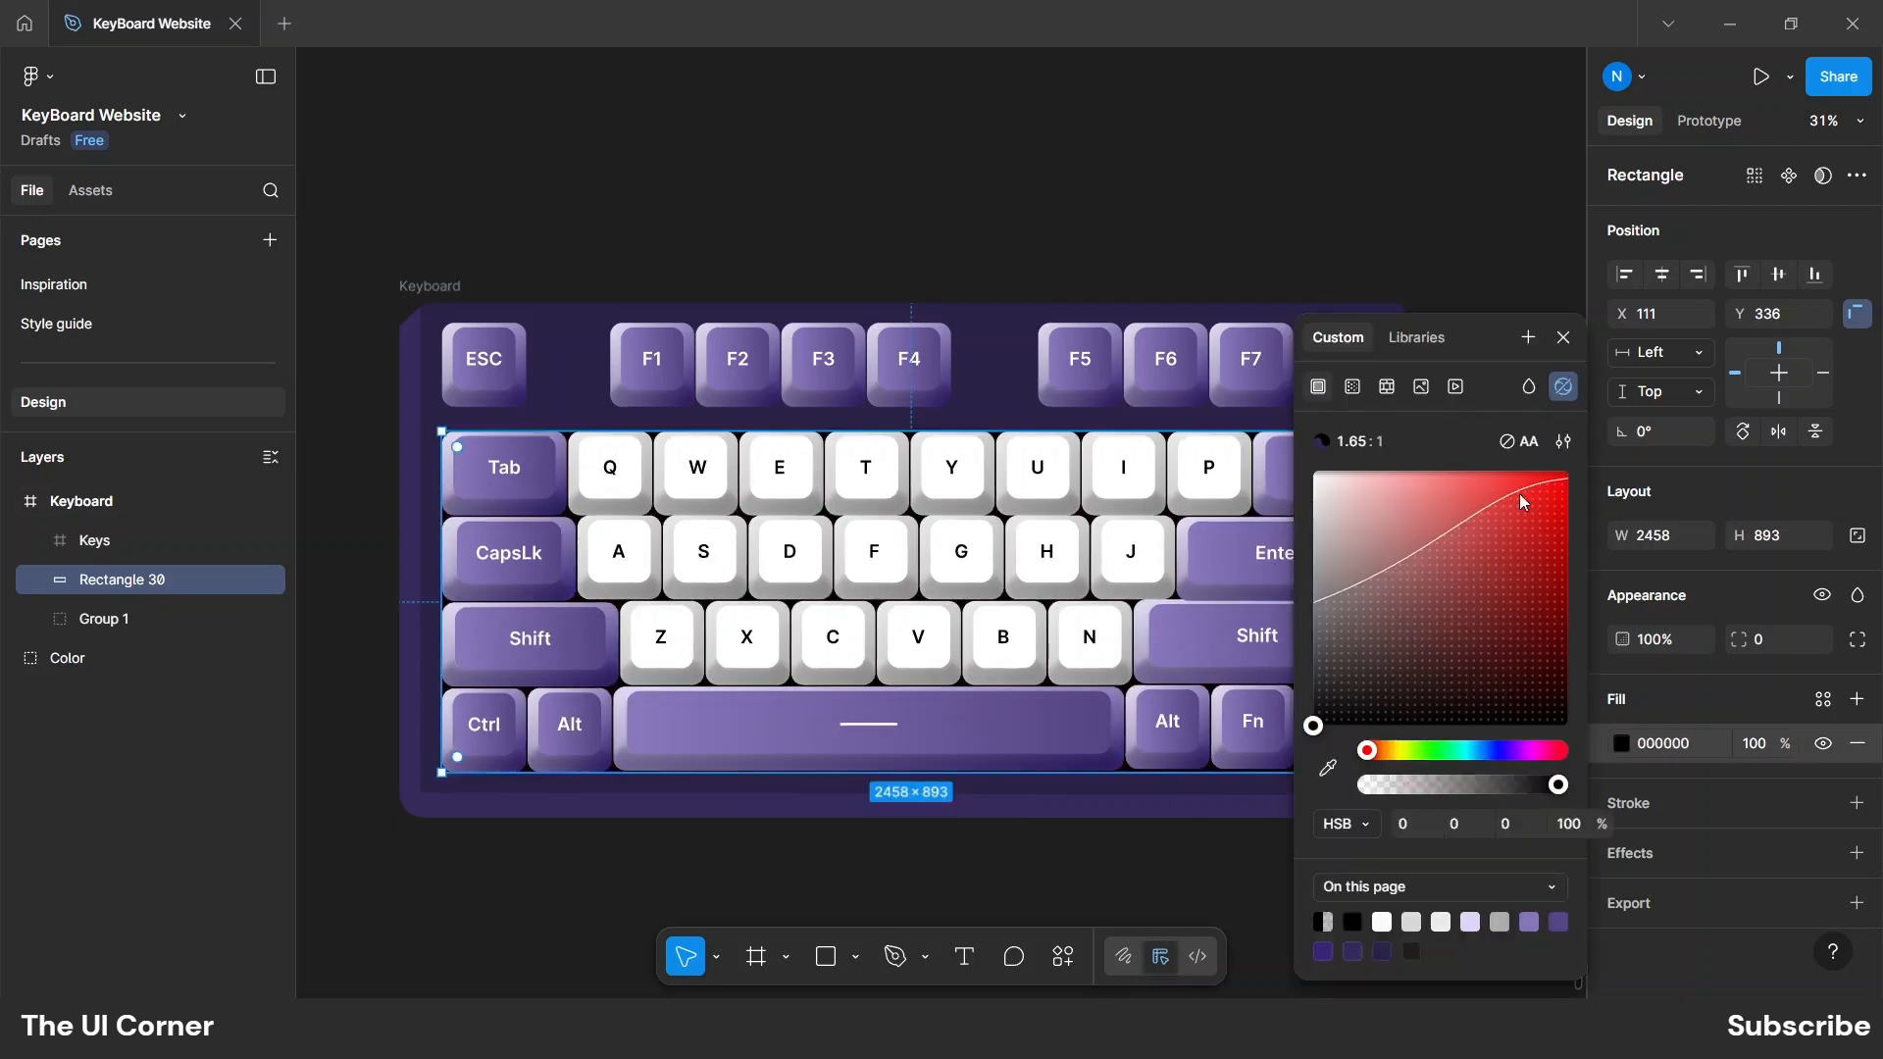
left_click(1563, 338)
left_click(1471, 618)
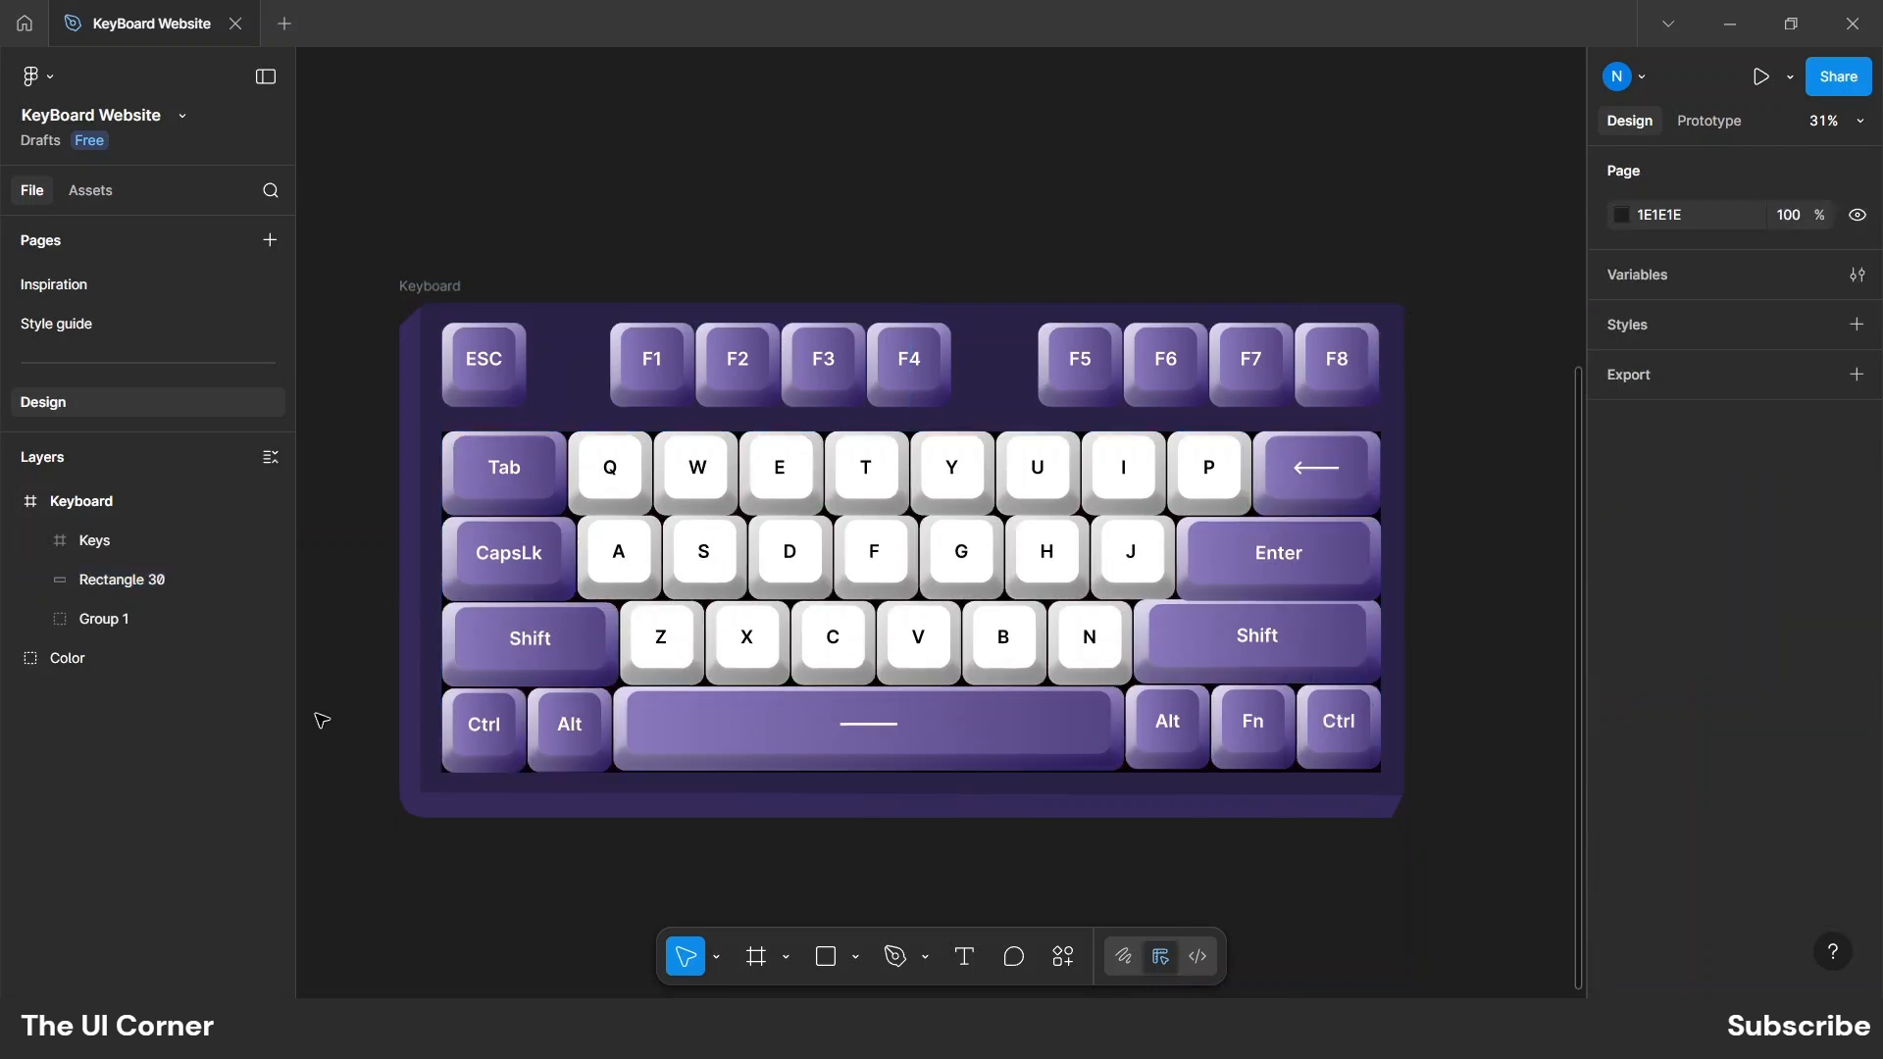
left_click(122, 582)
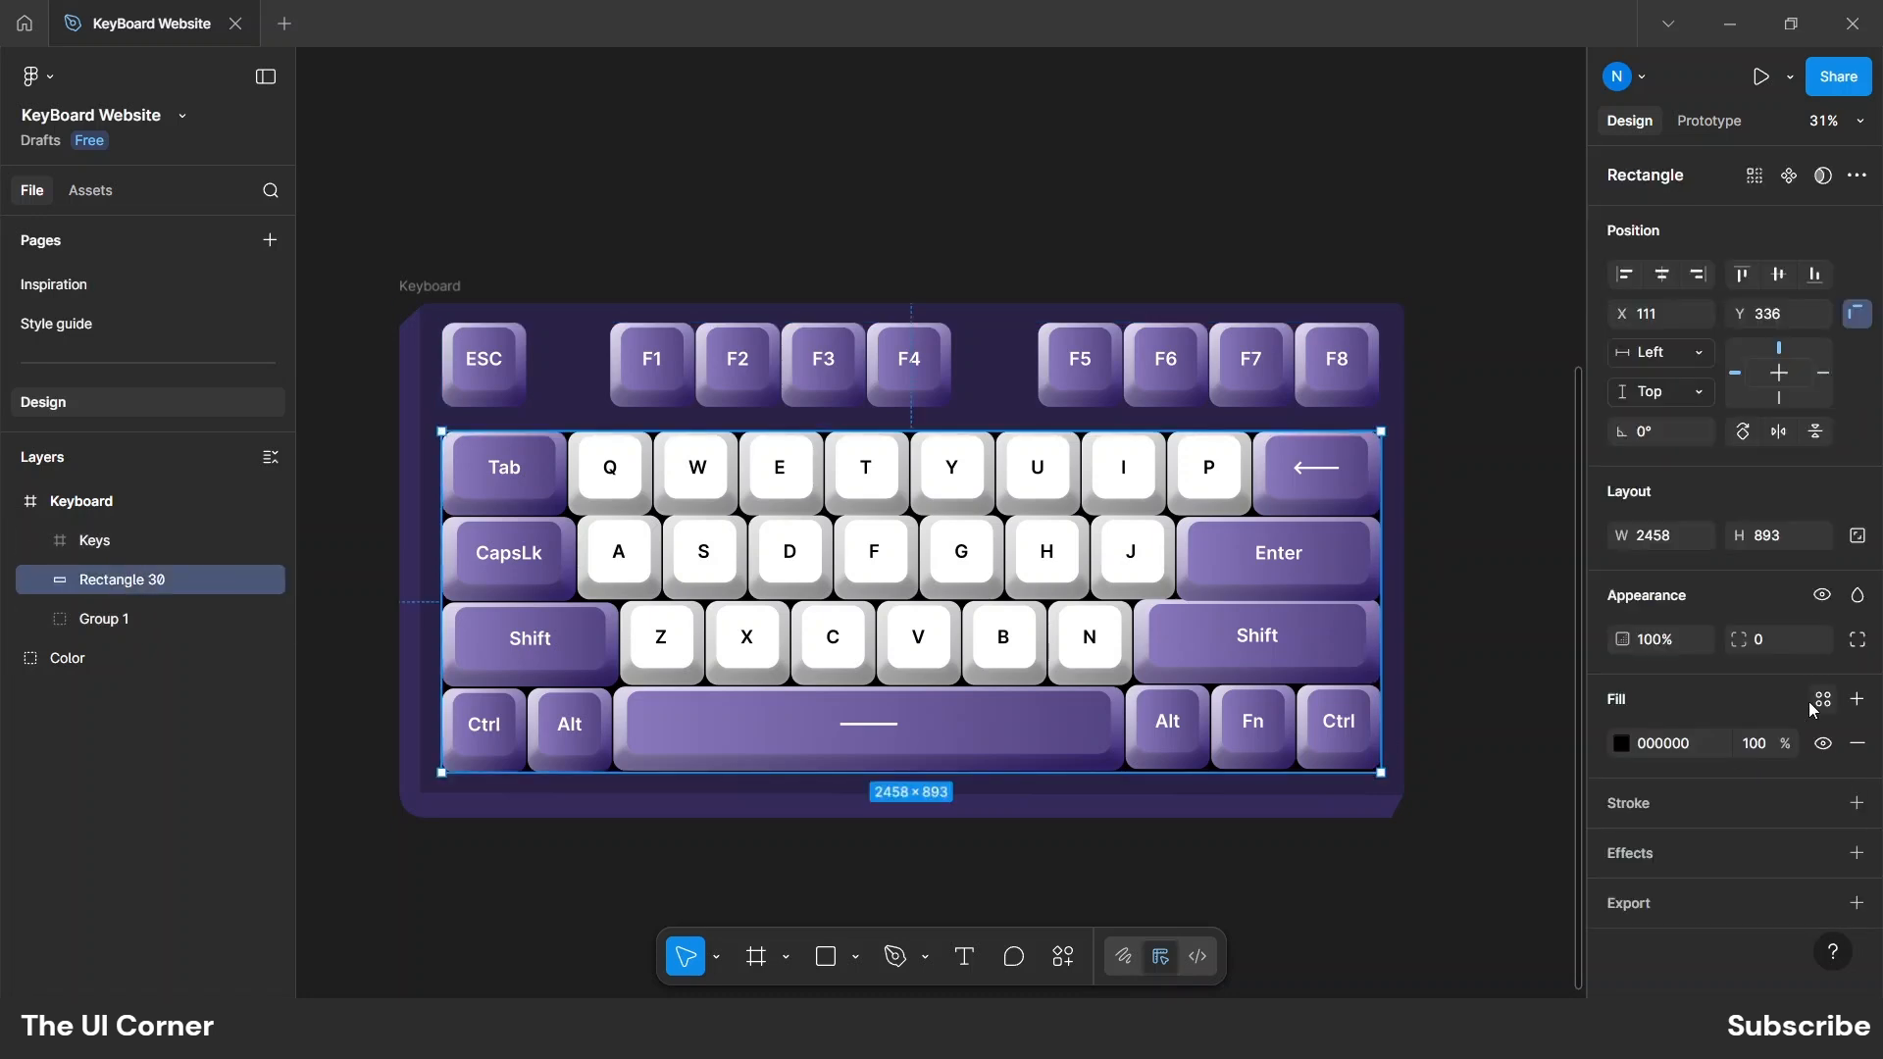
left_click_drag(1741, 635, 421, 677)
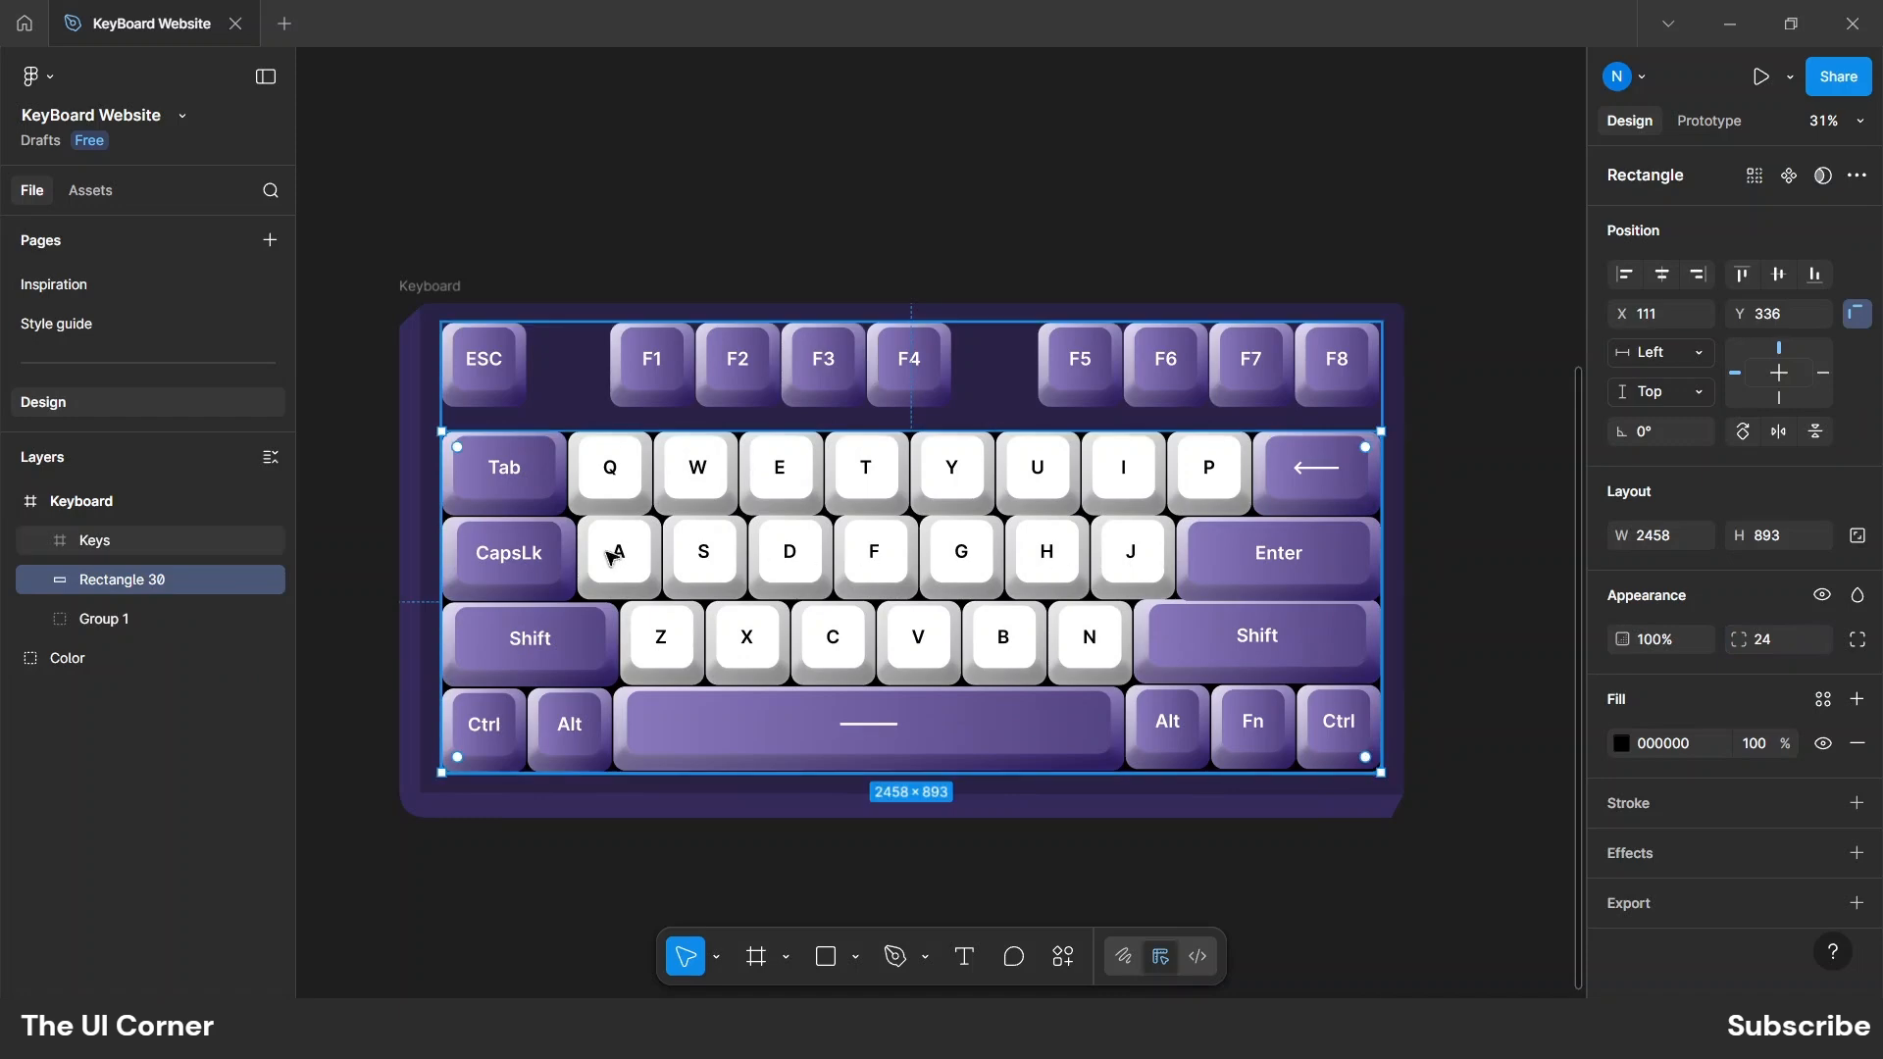
Extend the black rectangle slightly past the keys on all sides, to a size of 2472 × 911.
scroll(446, 613, "up", 3)
scroll(446, 613, "up", 4)
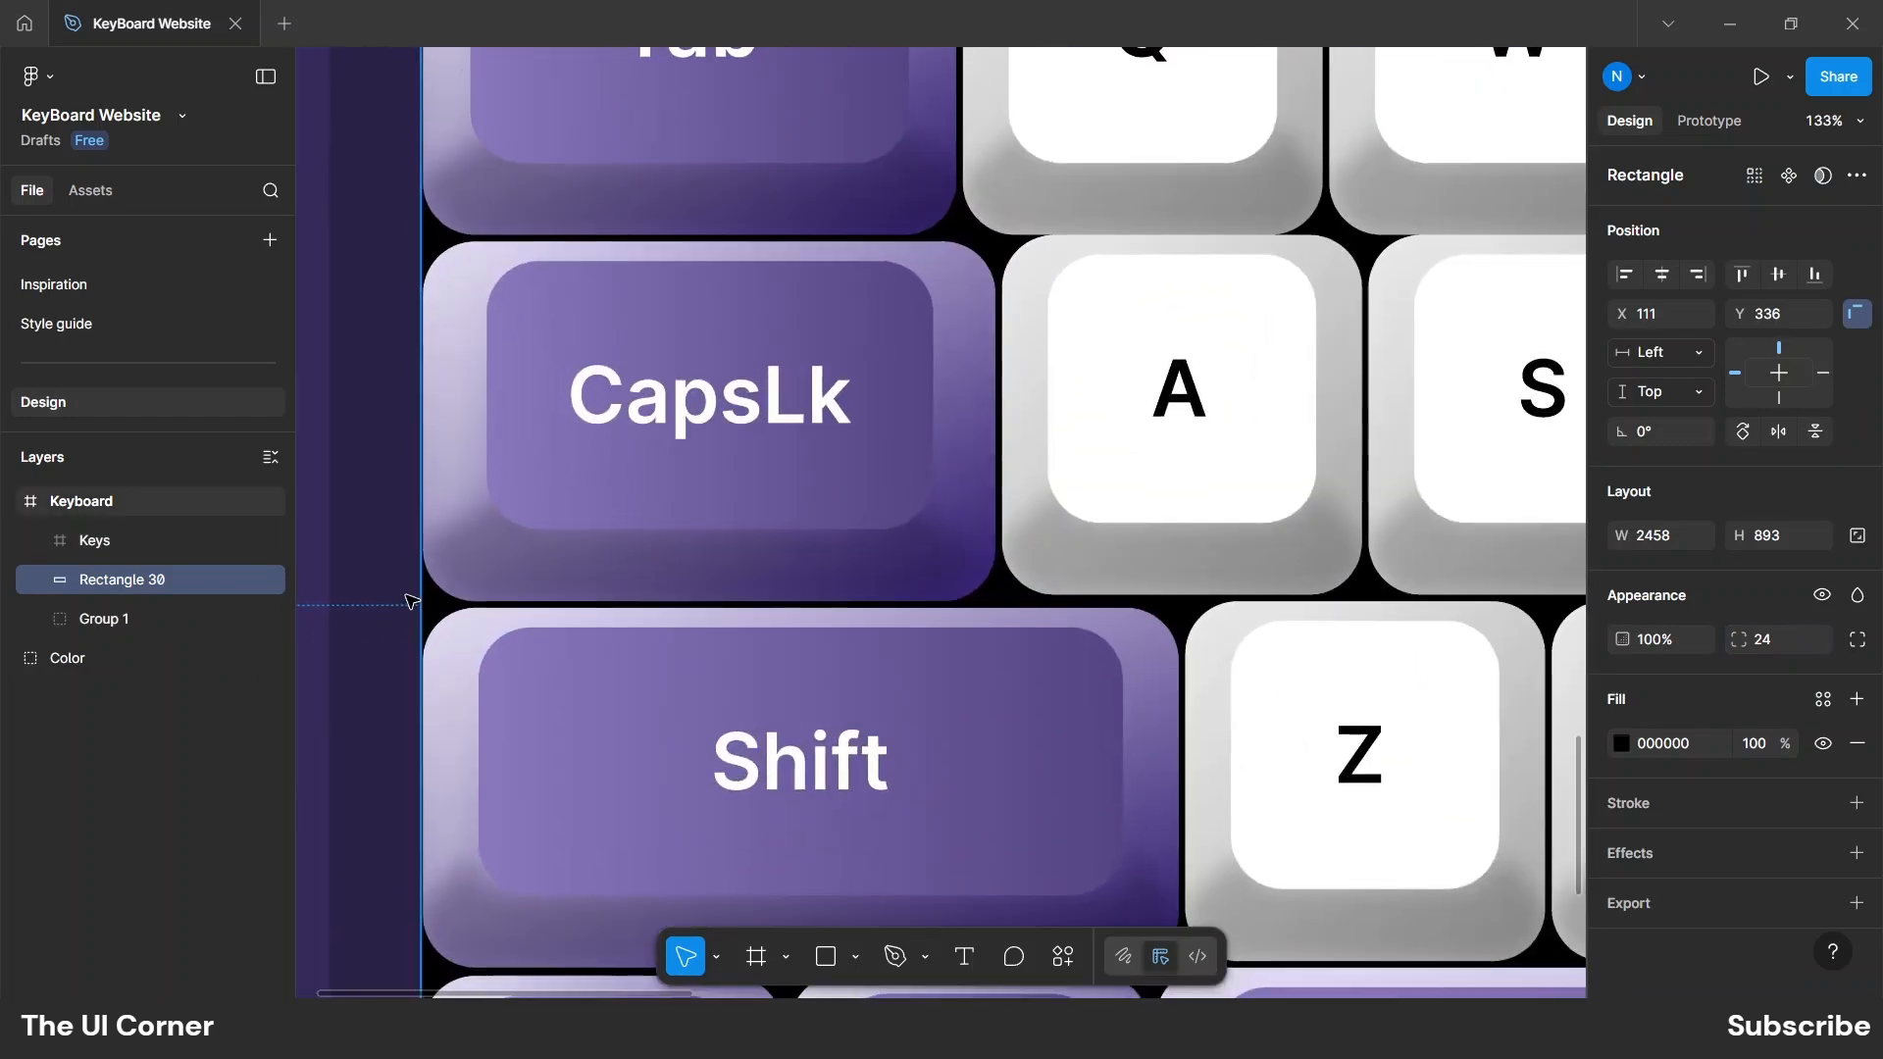
left_click_drag(420, 605, 411, 605)
scroll(362, 560, "down", 5)
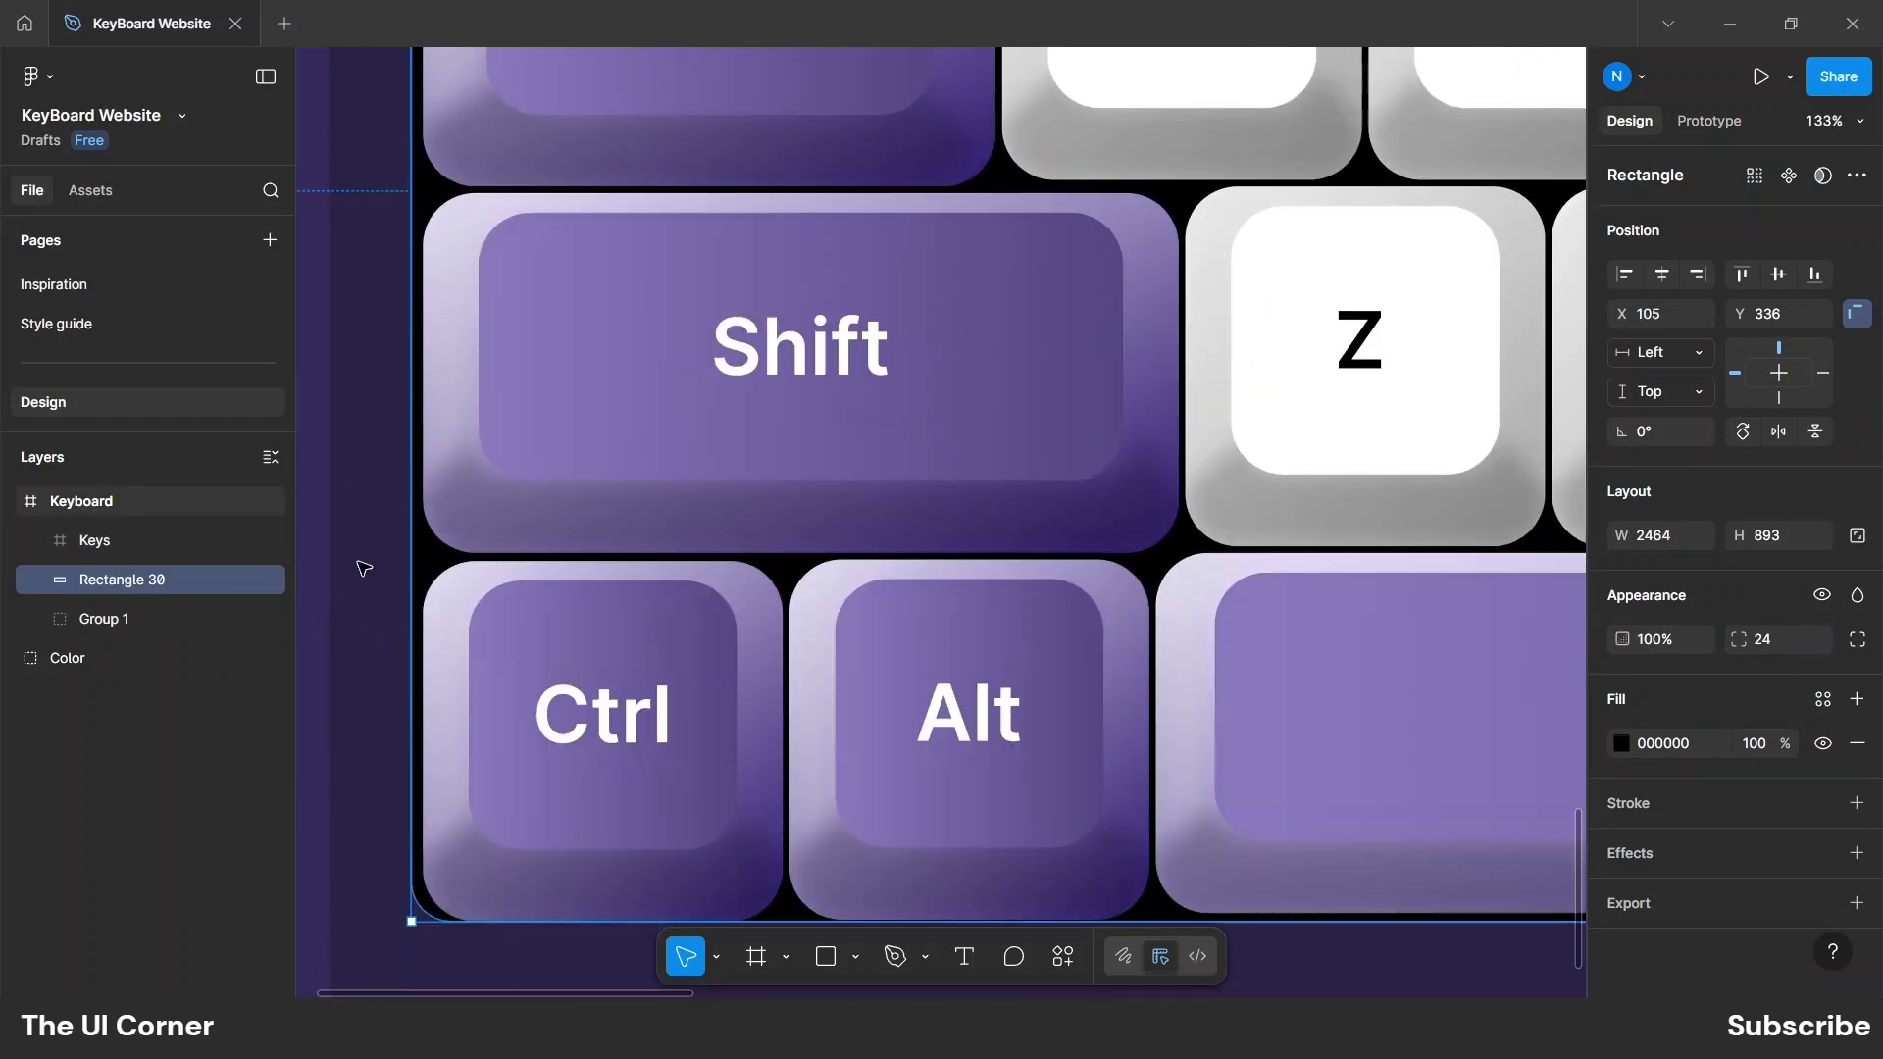
left_click_drag(782, 660, 782, 668)
scroll(685, 702, "down", 6)
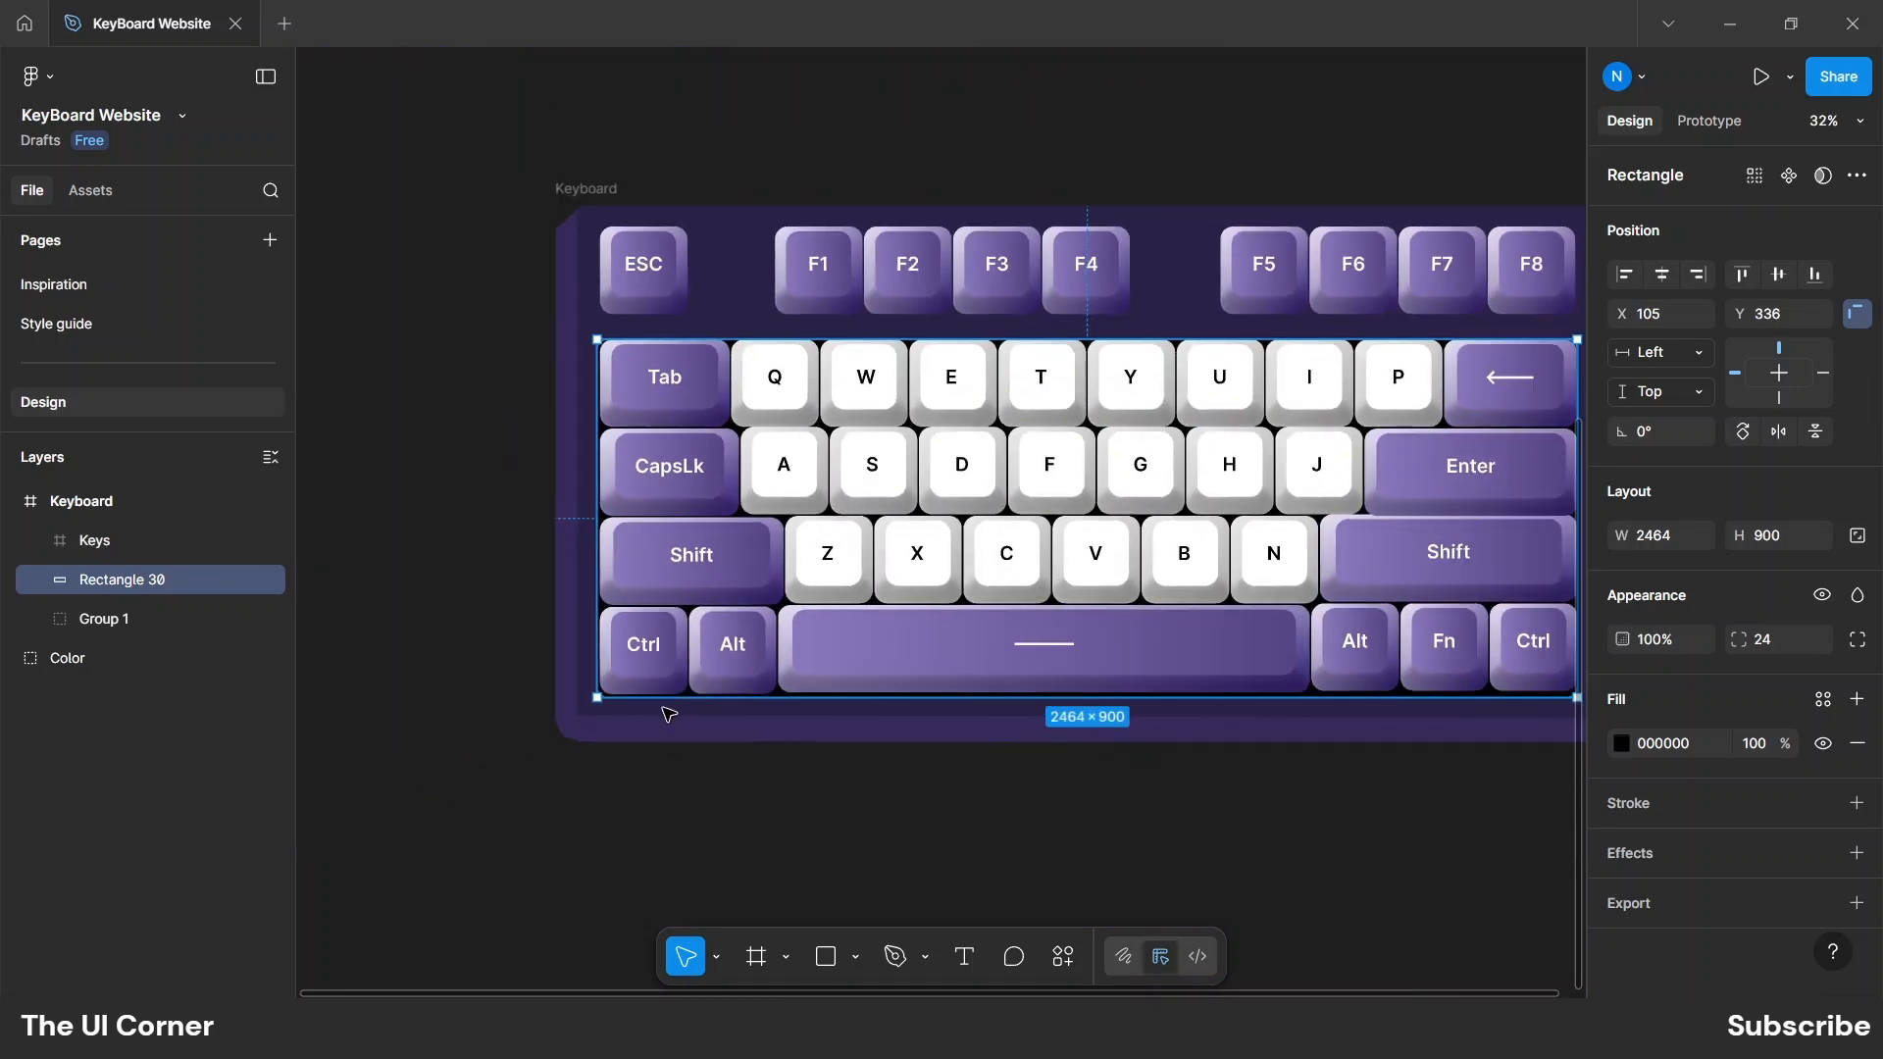
scroll(958, 474, "up", 3)
scroll(631, 299, "down", 5)
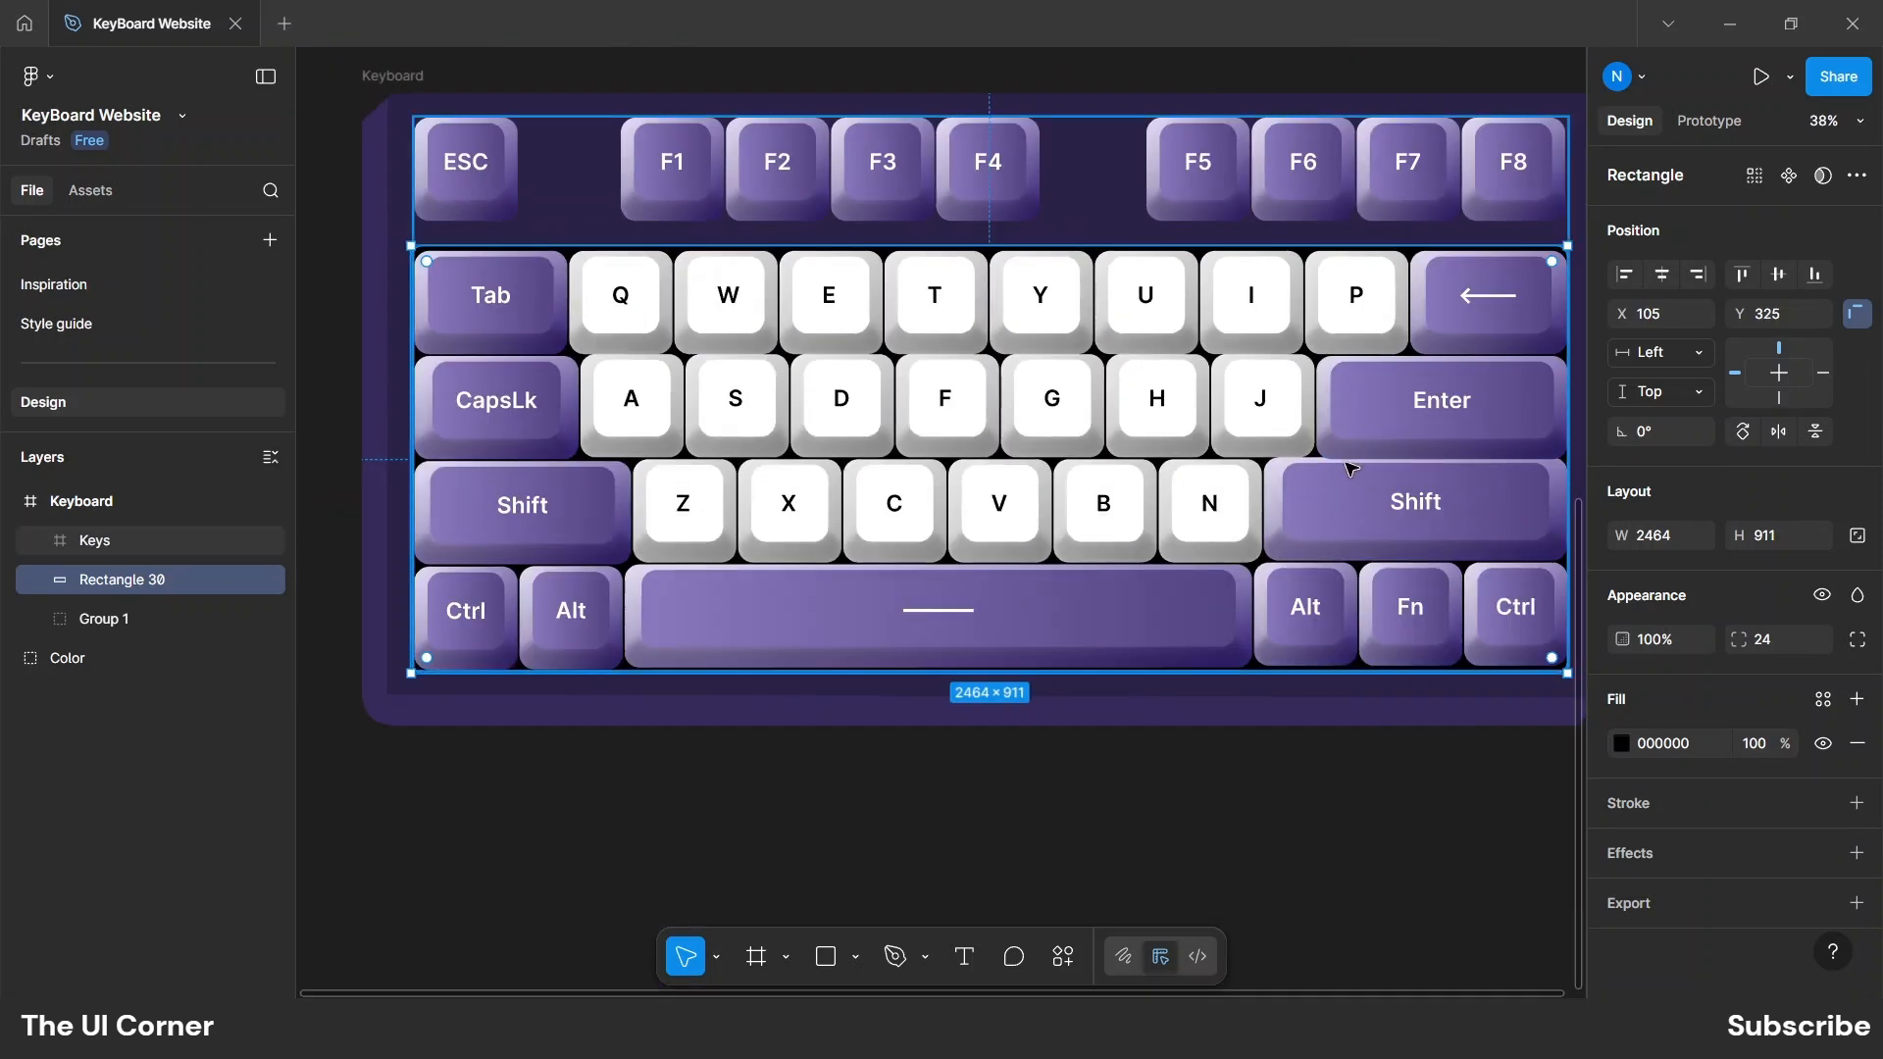
scroll(1212, 432, "up", 5)
left_click_drag(1207, 433, 1212, 433)
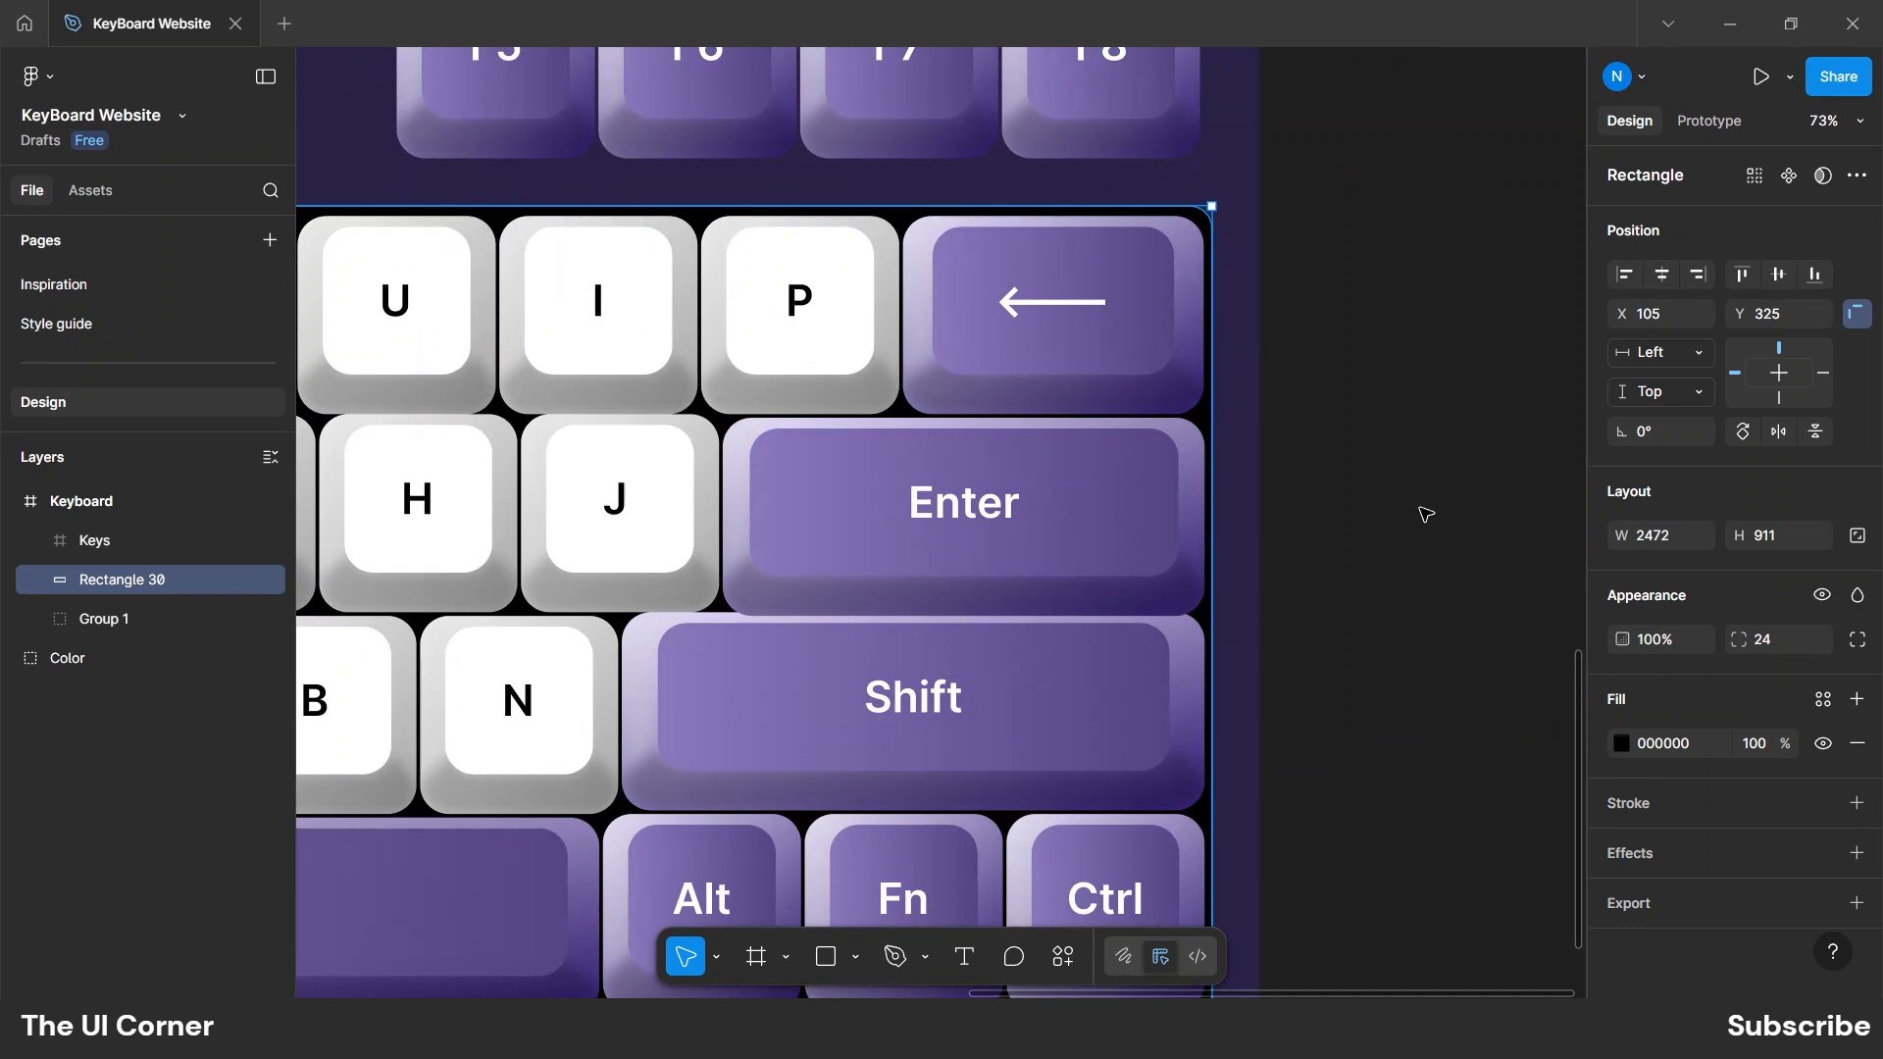
Duplicate the black rectangle and move the copy up behind the function key row.
scroll(1425, 514, "down", 5)
key("ctrl+d")
key("shift+Up")
key("shift+Up")
key("shift+Up")
key("shift+Up")
key("shift+Up")
key("shift+Up")
key("shift+Up")
key("shift+Up")
key("shift+Up")
key("shift+Up")
key("shift+Up")
key("shift+Up")
key("shift+Up")
key("shift+Up")
key("shift+Up")
key("shift+Up")
key("shift+Up")
key("shift+Up")
key("shift+Up")
key("shift+Up")
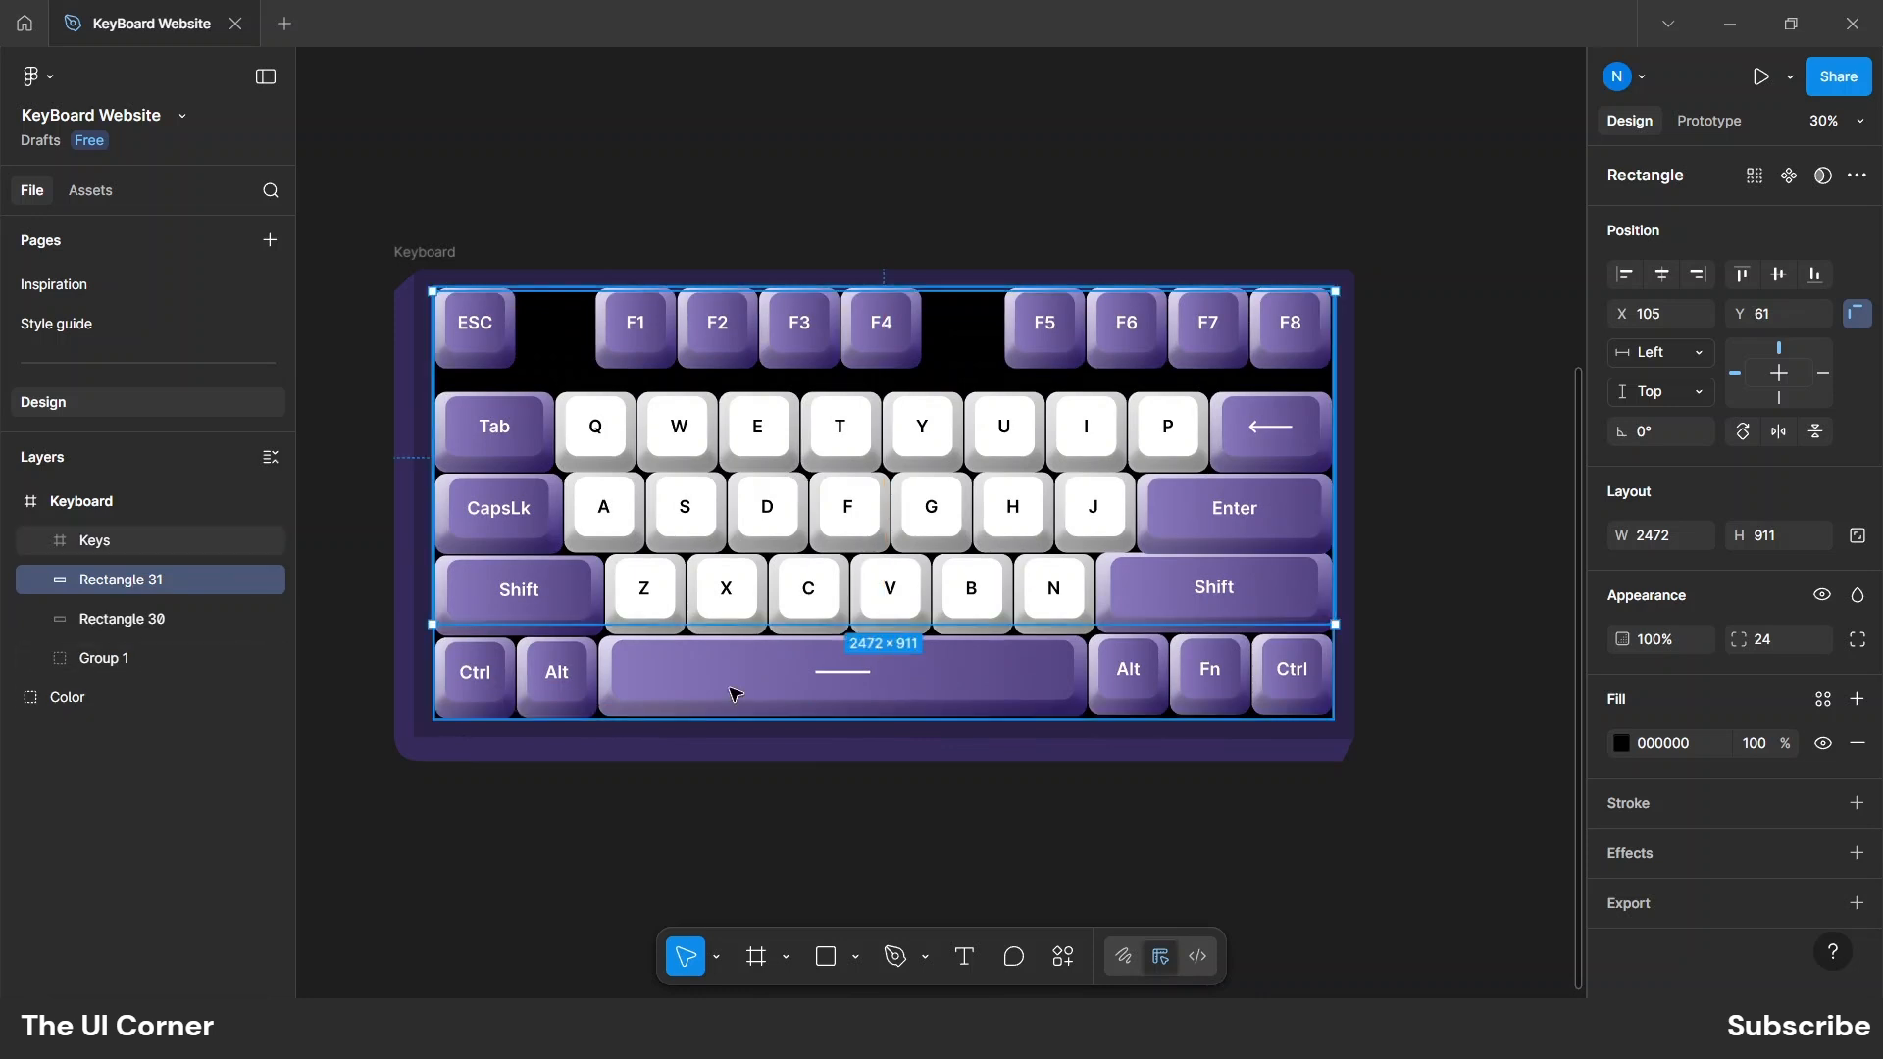
Shorten the copied rectangle to a height of 228 around the function key row and position it at Y 48.
left_click_drag(806, 623, 664, 350)
scroll(397, 287, "up", 3)
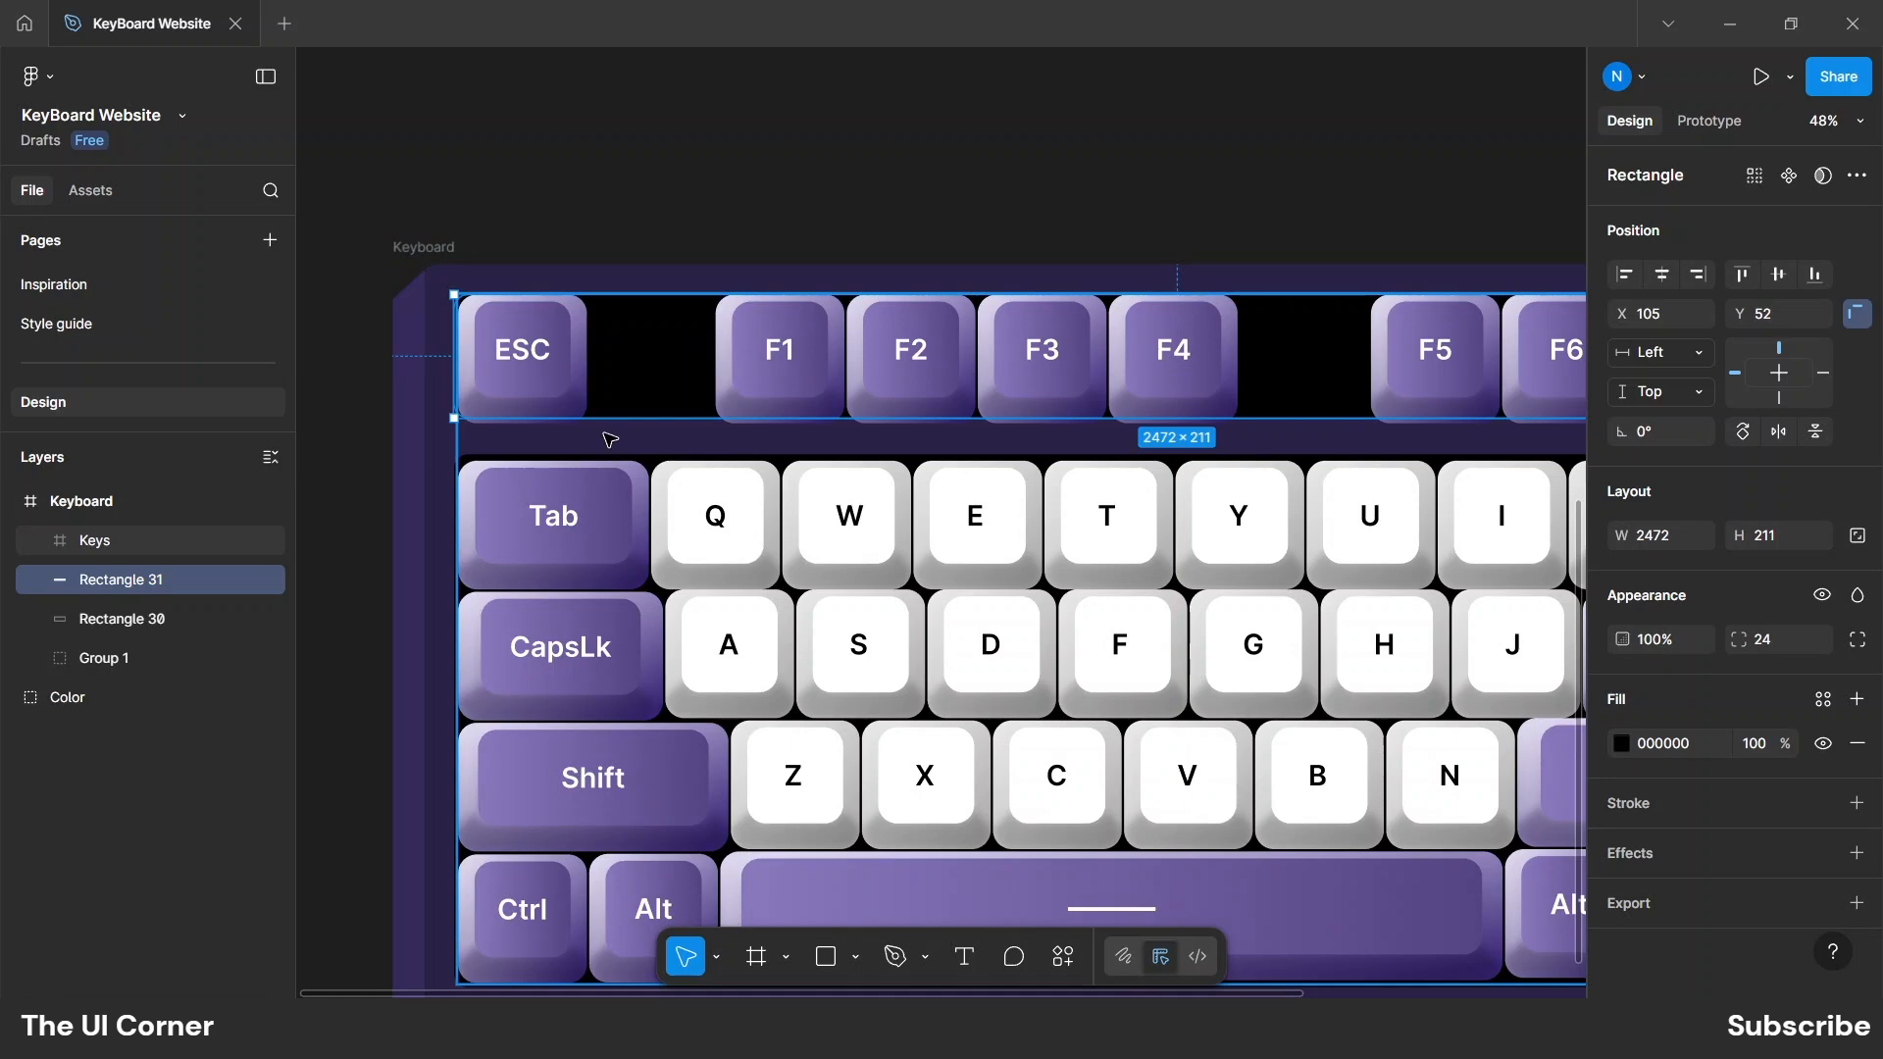
scroll(595, 402, "down", 1)
scroll(600, 397, "up", 4)
left_click_drag(601, 461, 601, 467)
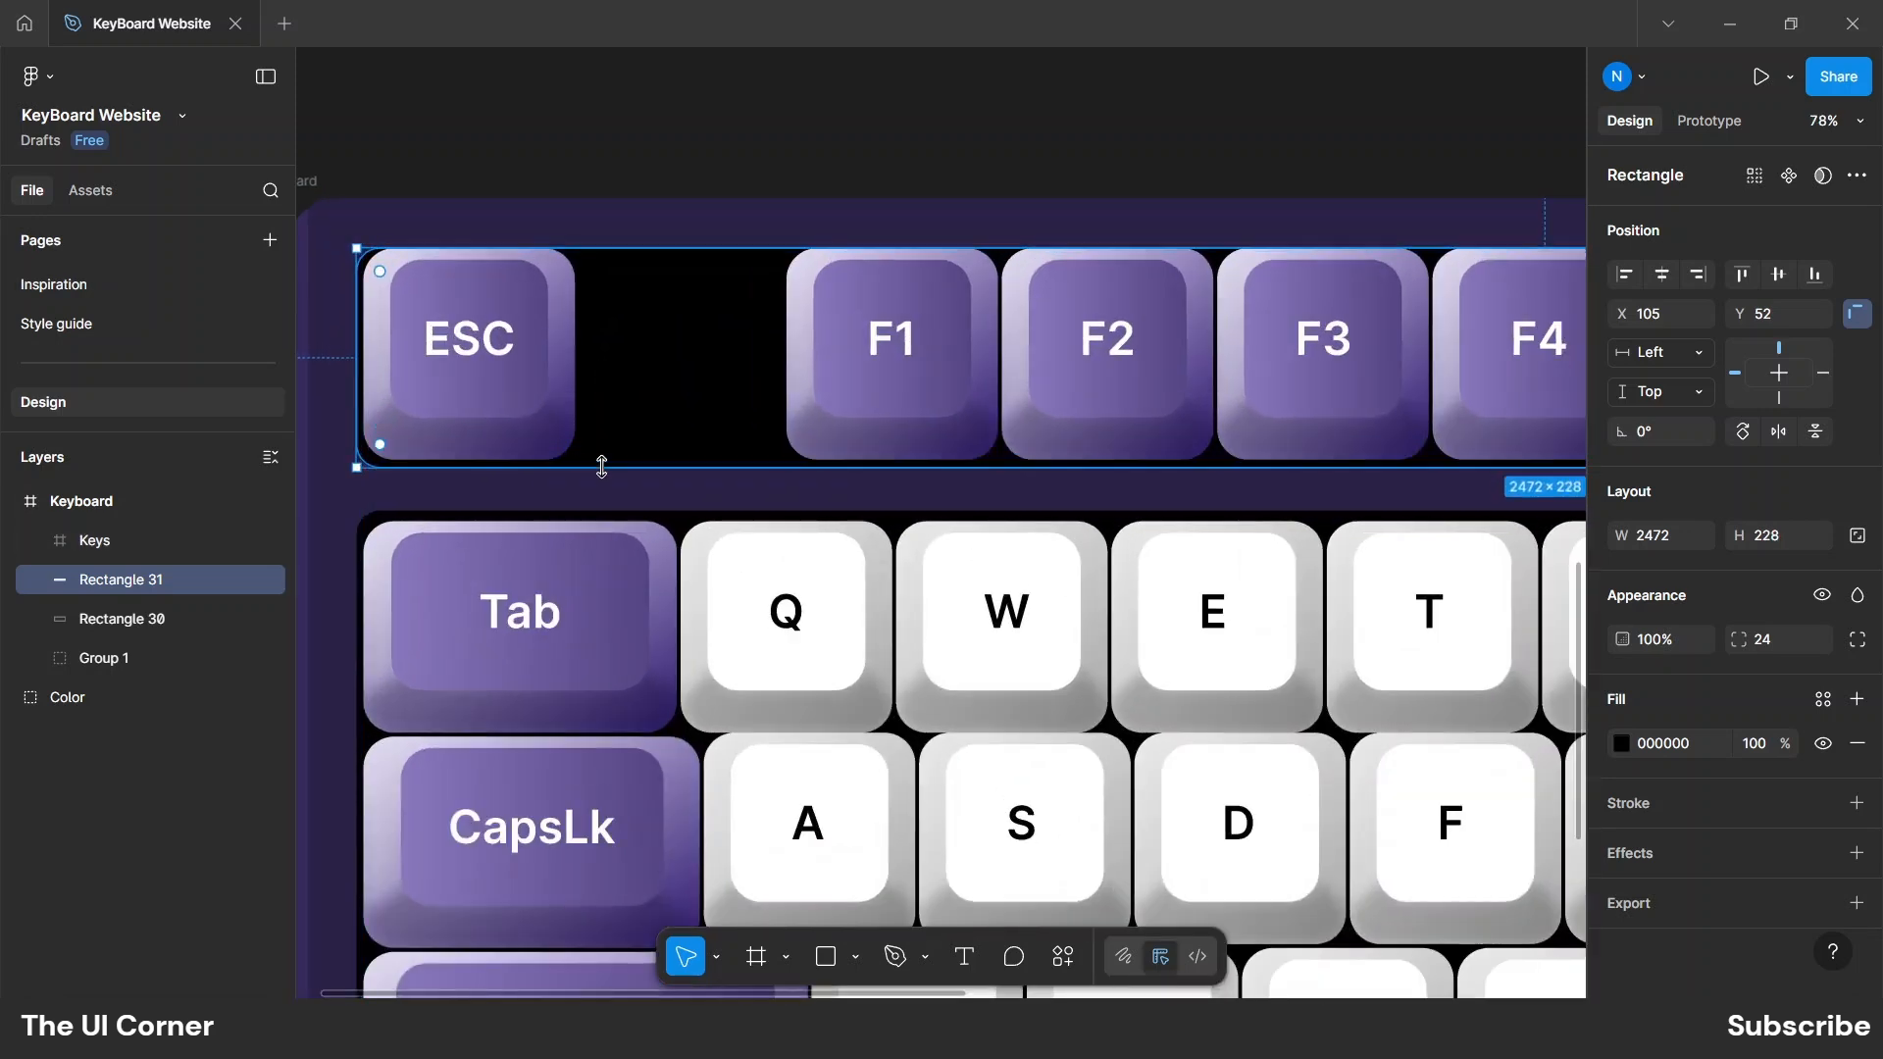
key("Up")
key("Up")
key("Up")
key("Up")
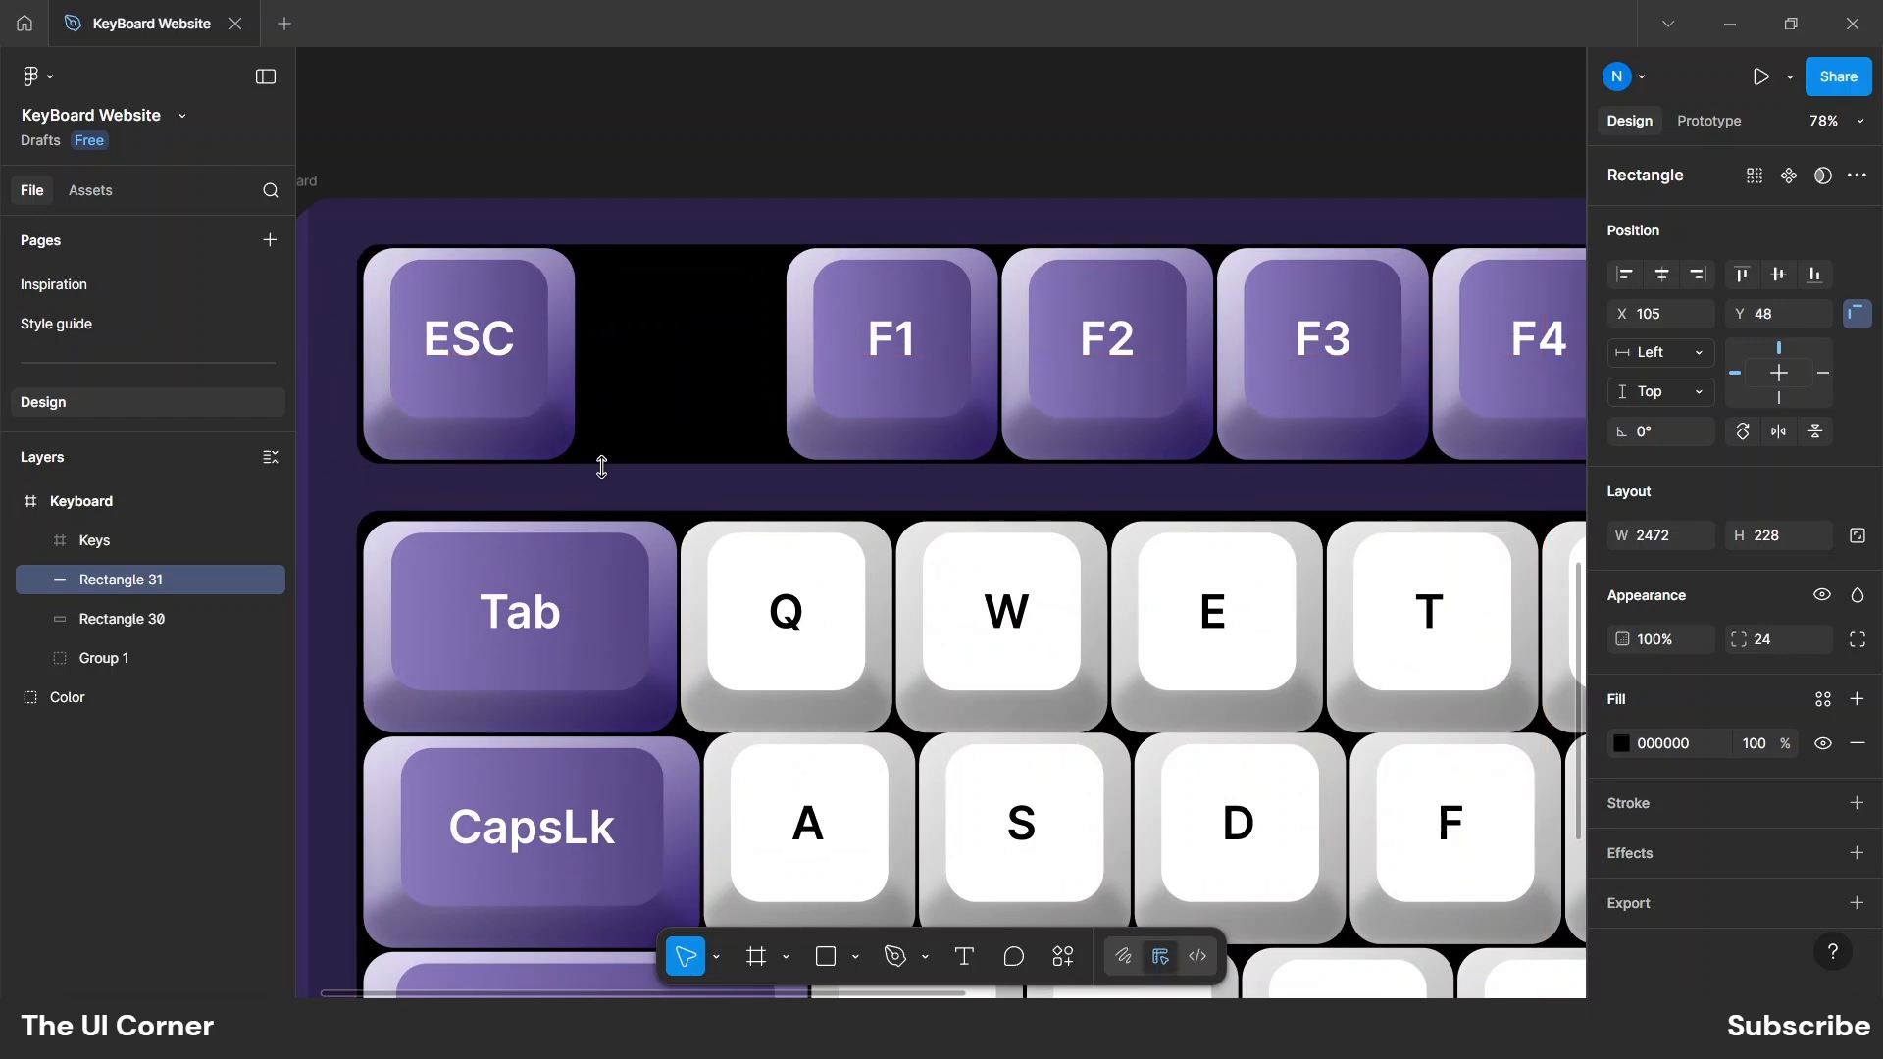
Narrow the copied rectangle to a width of 234 around the ESC key and set its corner radius to 37.
scroll(601, 465, "down", 5)
left_click_drag(1547, 407, 592, 409)
scroll(576, 408, "up", 6)
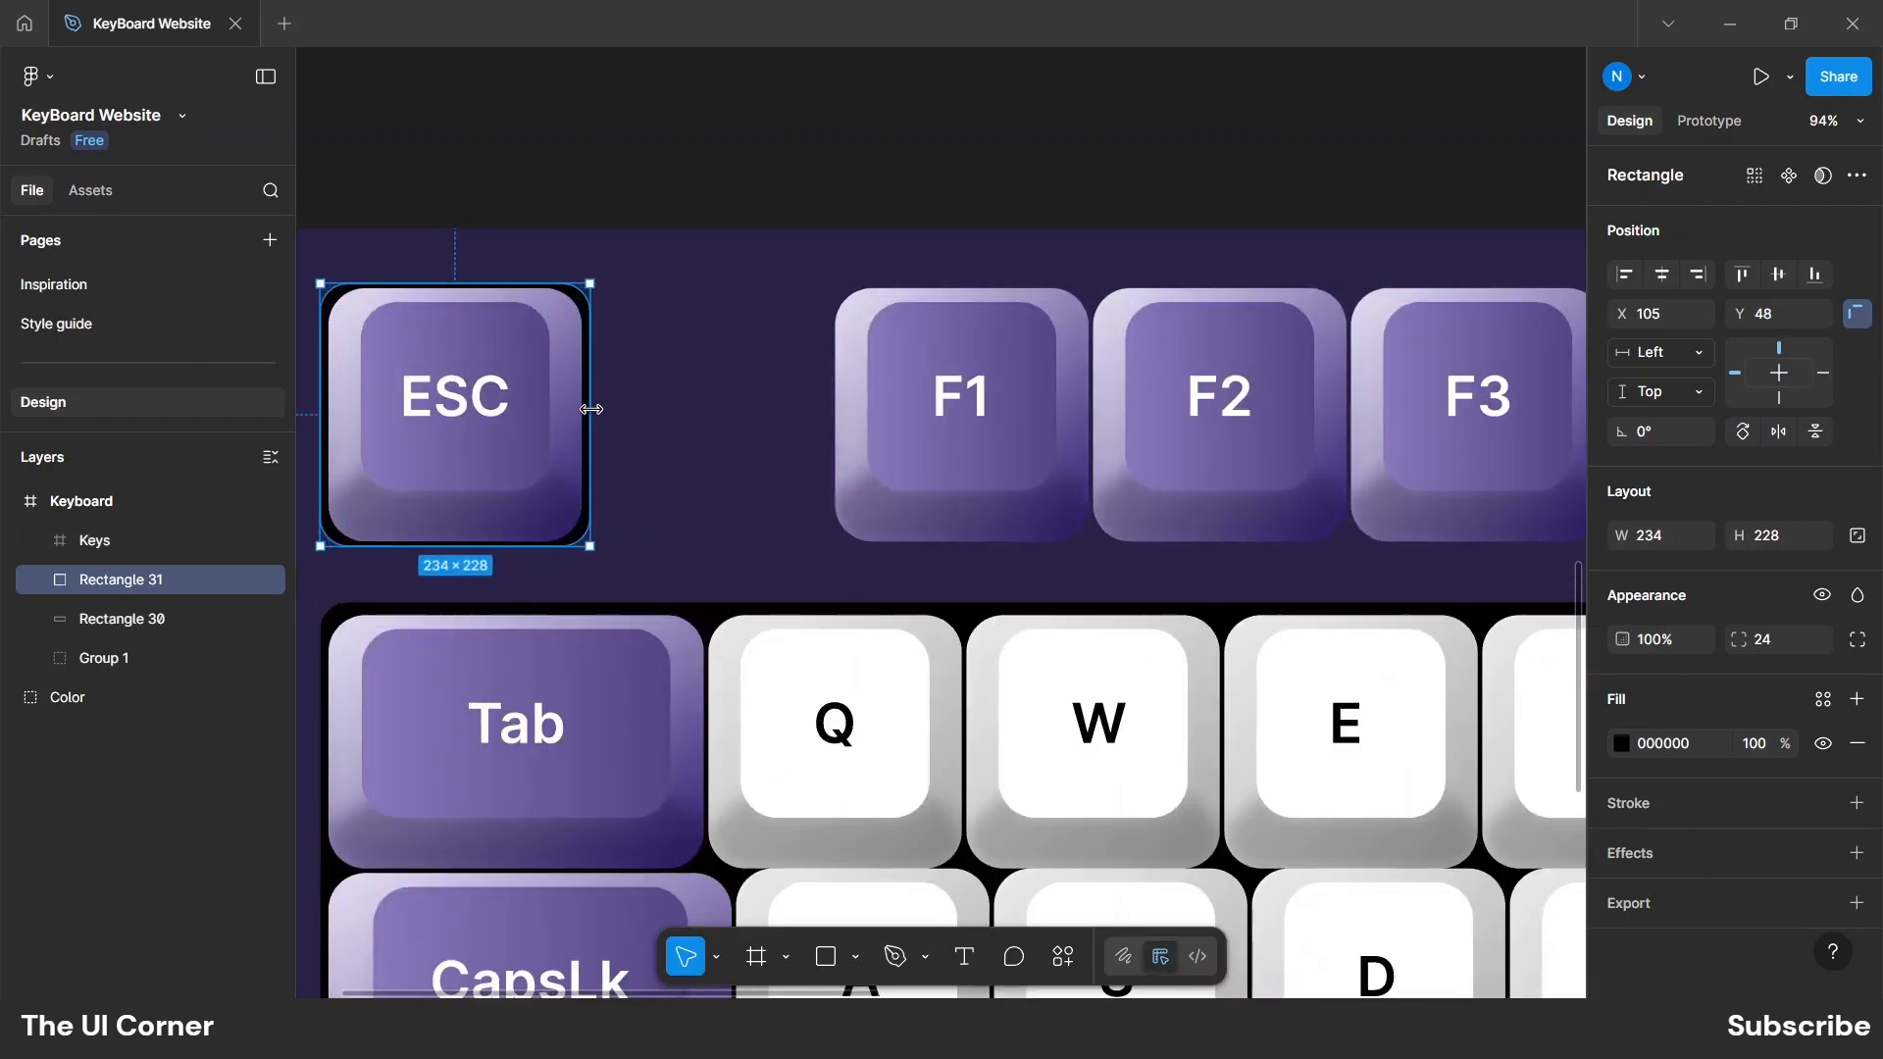
left_click_drag(1739, 639, 184, 635)
scroll(668, 499, "down", 4)
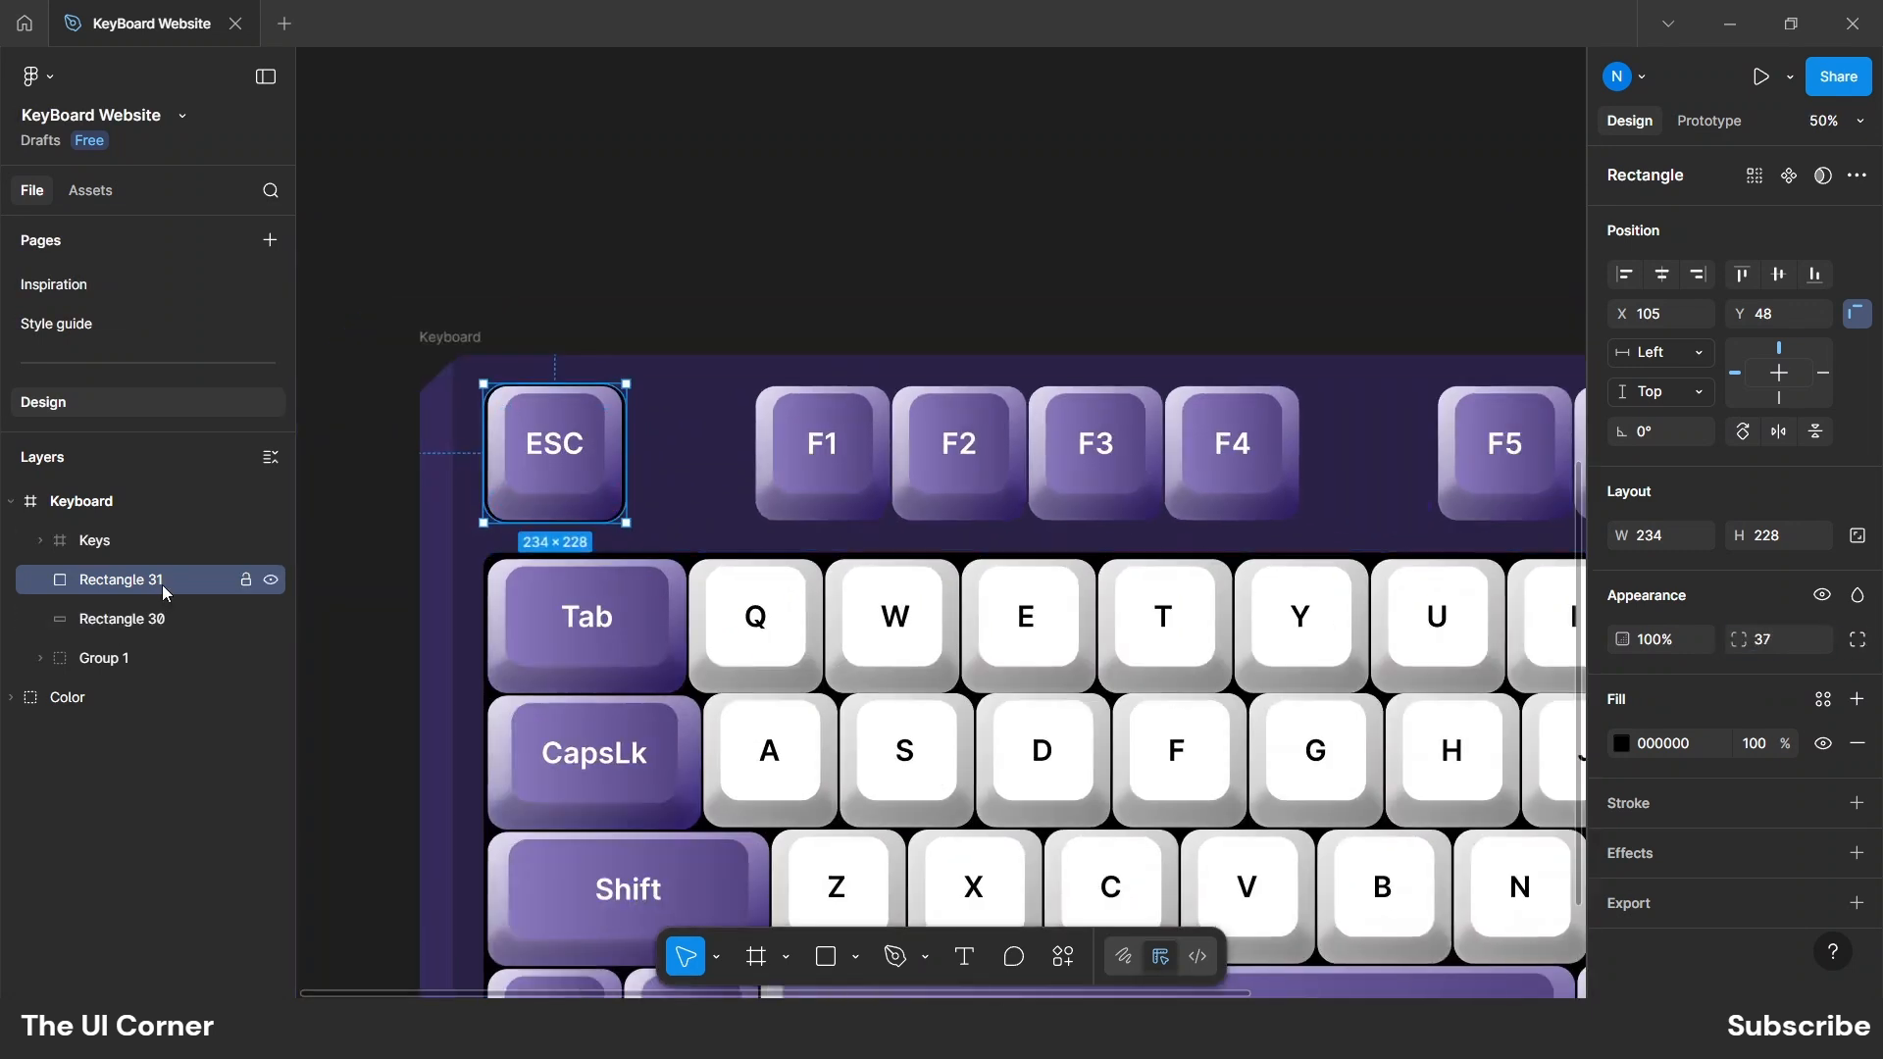
Duplicate the black rectangle behind ESC and shift the copy across to the F1 key at Y 44.
key("ctrl+d")
key("shift+Down")
key("shift+Down")
key("shift+Down")
key("shift+Down")
key("shift+Down")
key("shift+Down")
key("shift+Down")
key("shift+Down")
key("shift+Down")
key("shift+Down")
key("shift+Down")
key("shift+Down")
key("shift+Down")
key("shift+Down")
key("shift+Down")
key("shift+Down")
key("shift+Down")
key("shift+Down")
key("shift+Down")
key("shift+Down")
key("shift+Right")
key("shift+Down")
key("shift+Down")
key("shift+Down")
key("shift+Down")
key("shift+Down")
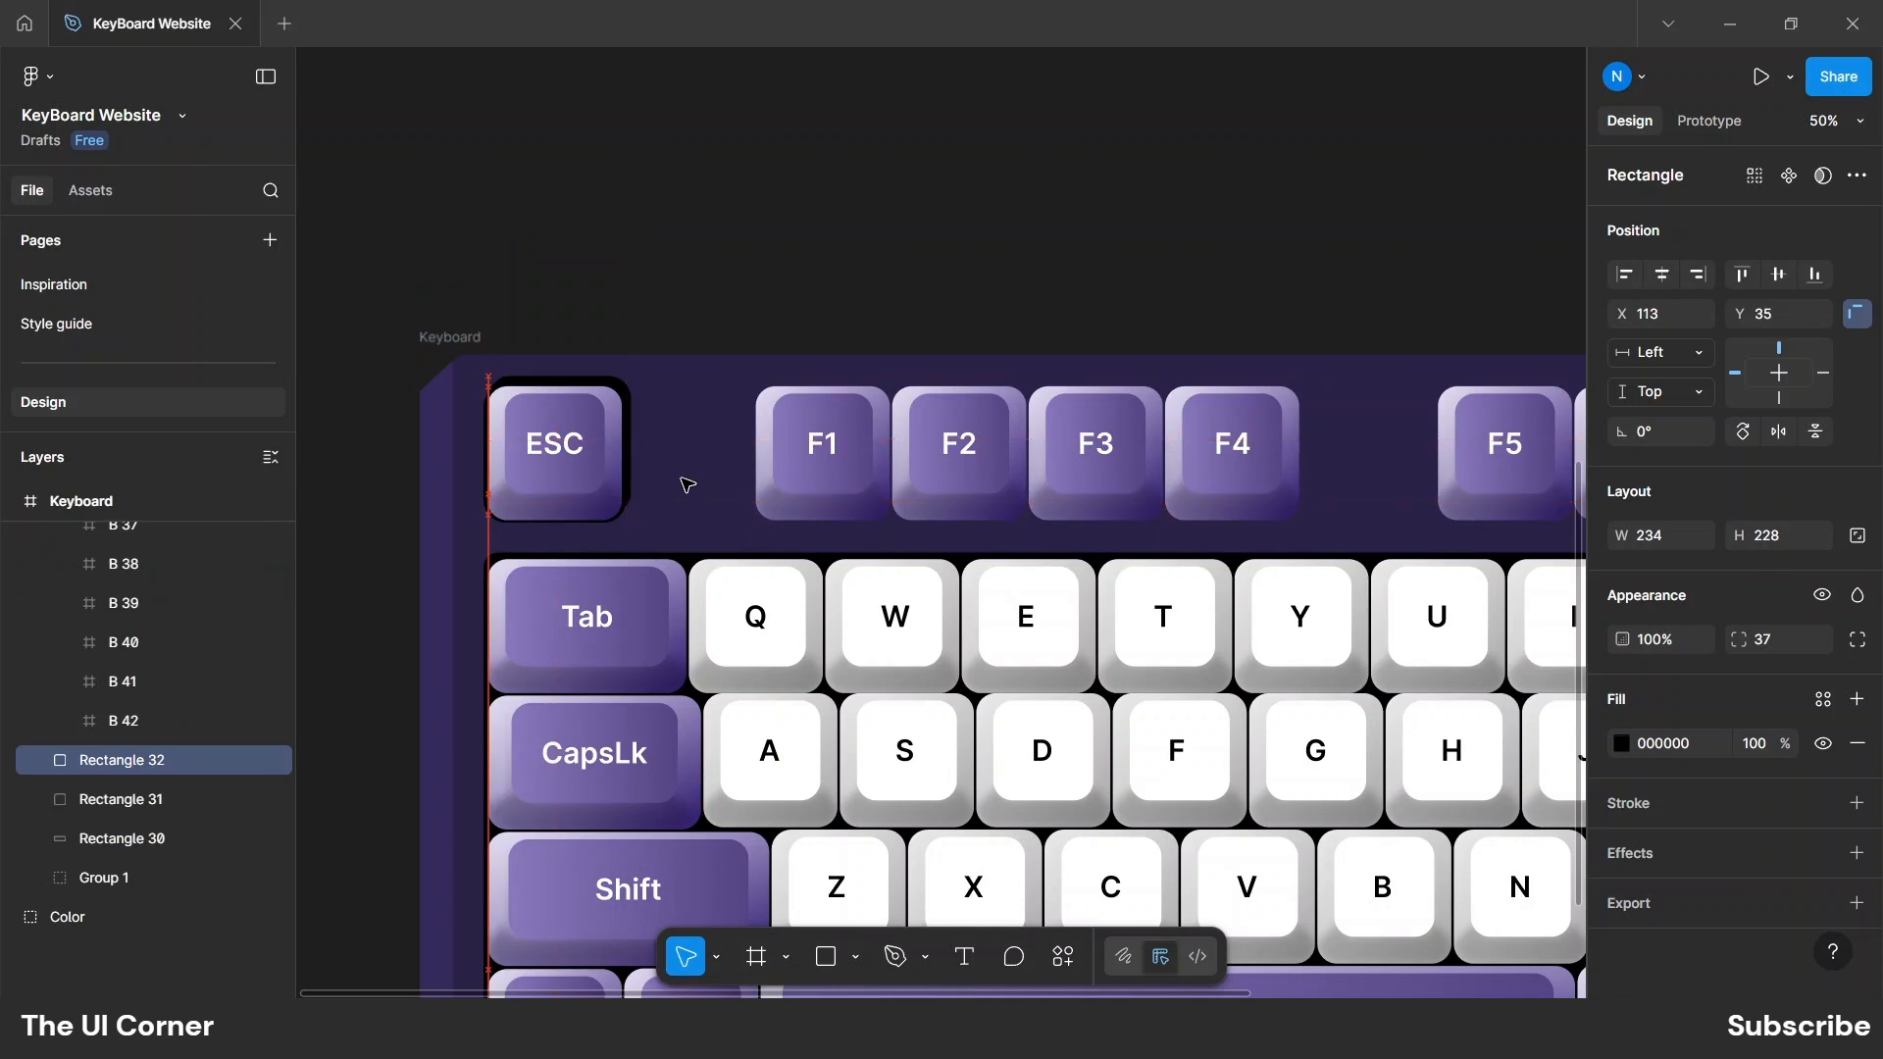
key("Up")
key("Up")
key("Up")
key("Up")
key("Up")
key("Up")
key("Up")
key("shift+Right")
key("shift+Right")
key("shift+Right")
key("shift+Right")
key("shift+Right")
key("shift+Right")
key("shift+Right")
key("shift+Right")
key("shift+Right")
key("shift+Right")
key("shift+Right")
key("shift+Right")
key("shift+Right")
key("shift+Right")
key("shift+Right")
key("shift+Right")
key("shift+Right")
key("shift+Right")
key("shift+Right")
key("shift+Right")
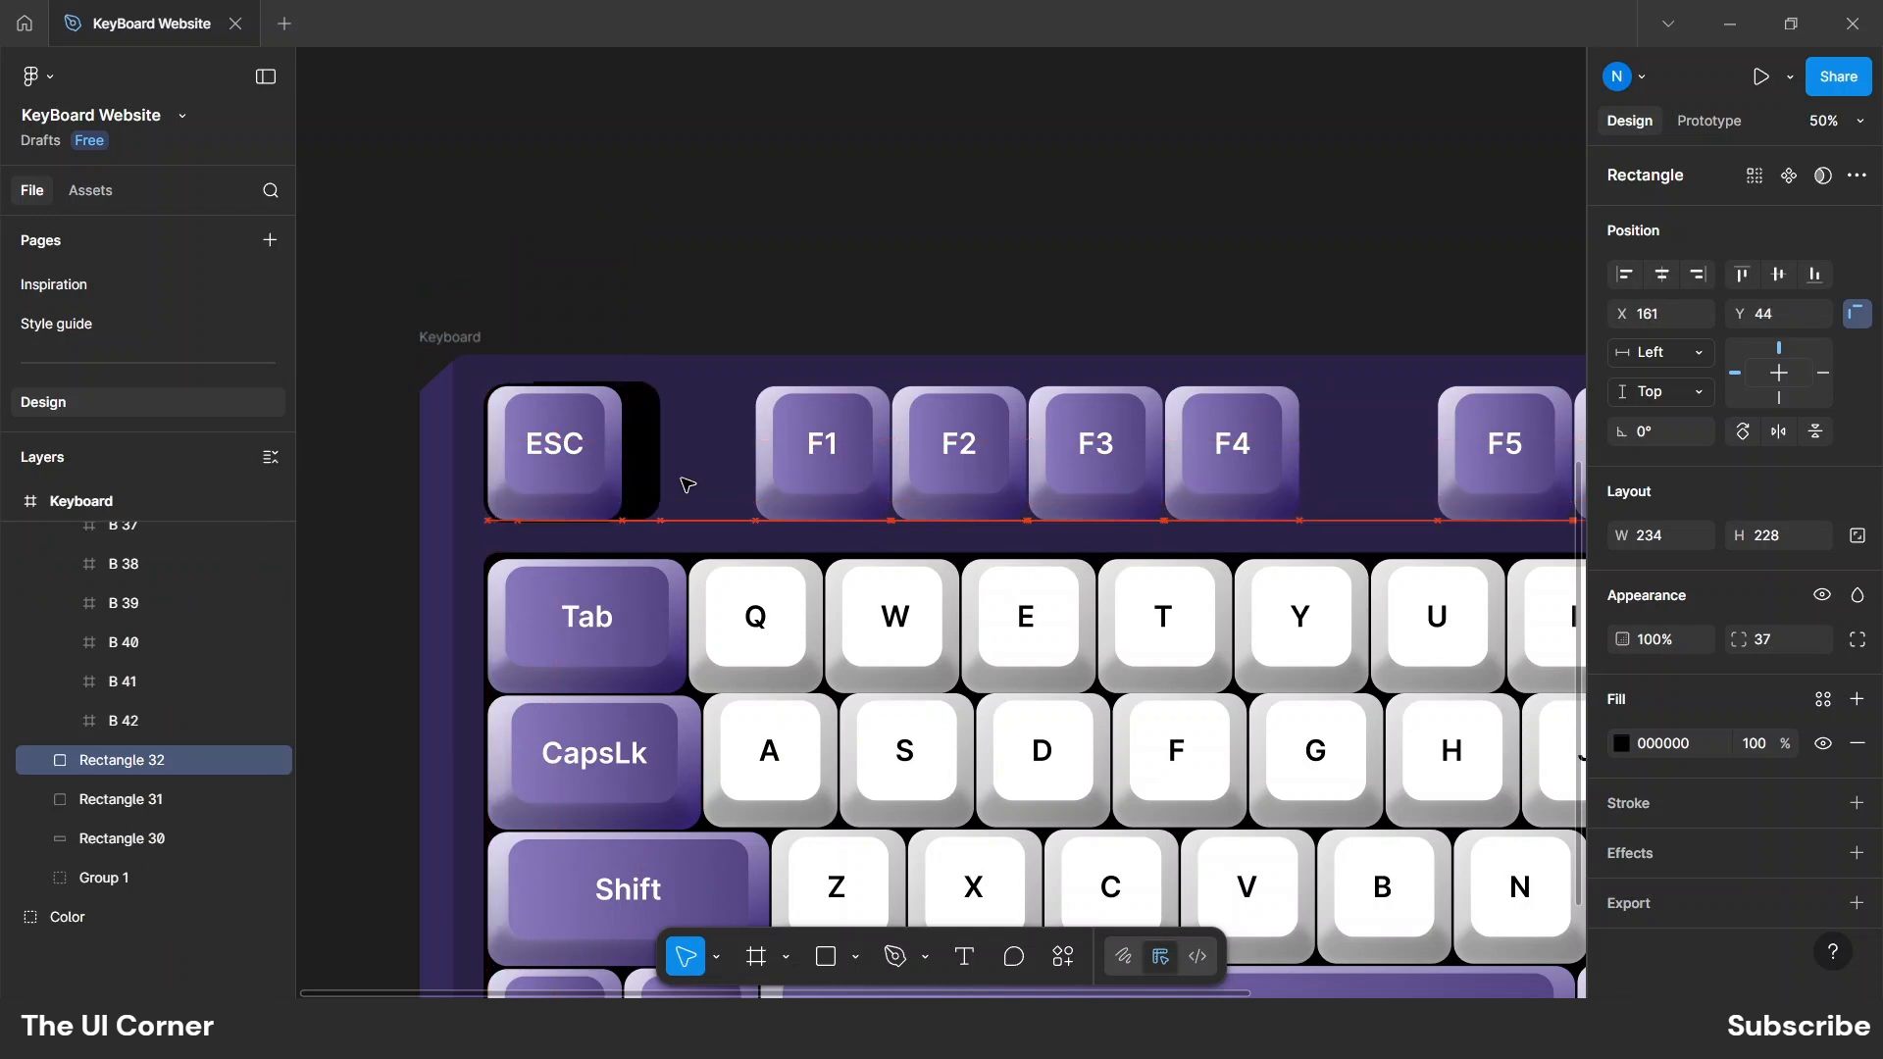
key("Right")
key("Right")
key("shift+Right")
key("shift+Right")
key("shift+Right")
key("shift+Right")
key("shift+Right")
key("shift+Right")
key("shift+Right")
key("shift+Right")
key("shift+Right")
key("shift+Right")
key("shift+Right")
key("shift+Right")
key("shift+Right")
key("shift+Right")
key("shift+Right")
key("shift+Right")
key("shift+Right")
Widen the copy to 921 so it spans the F1 to F4 keys, and nudge it to X 540.
left_click_drag(985, 309, 751, 289)
left_click_drag(662, 455, 1065, 457)
key("shift+Right")
key("Right")
key("Right")
key("Right")
key("Right")
key("Right")
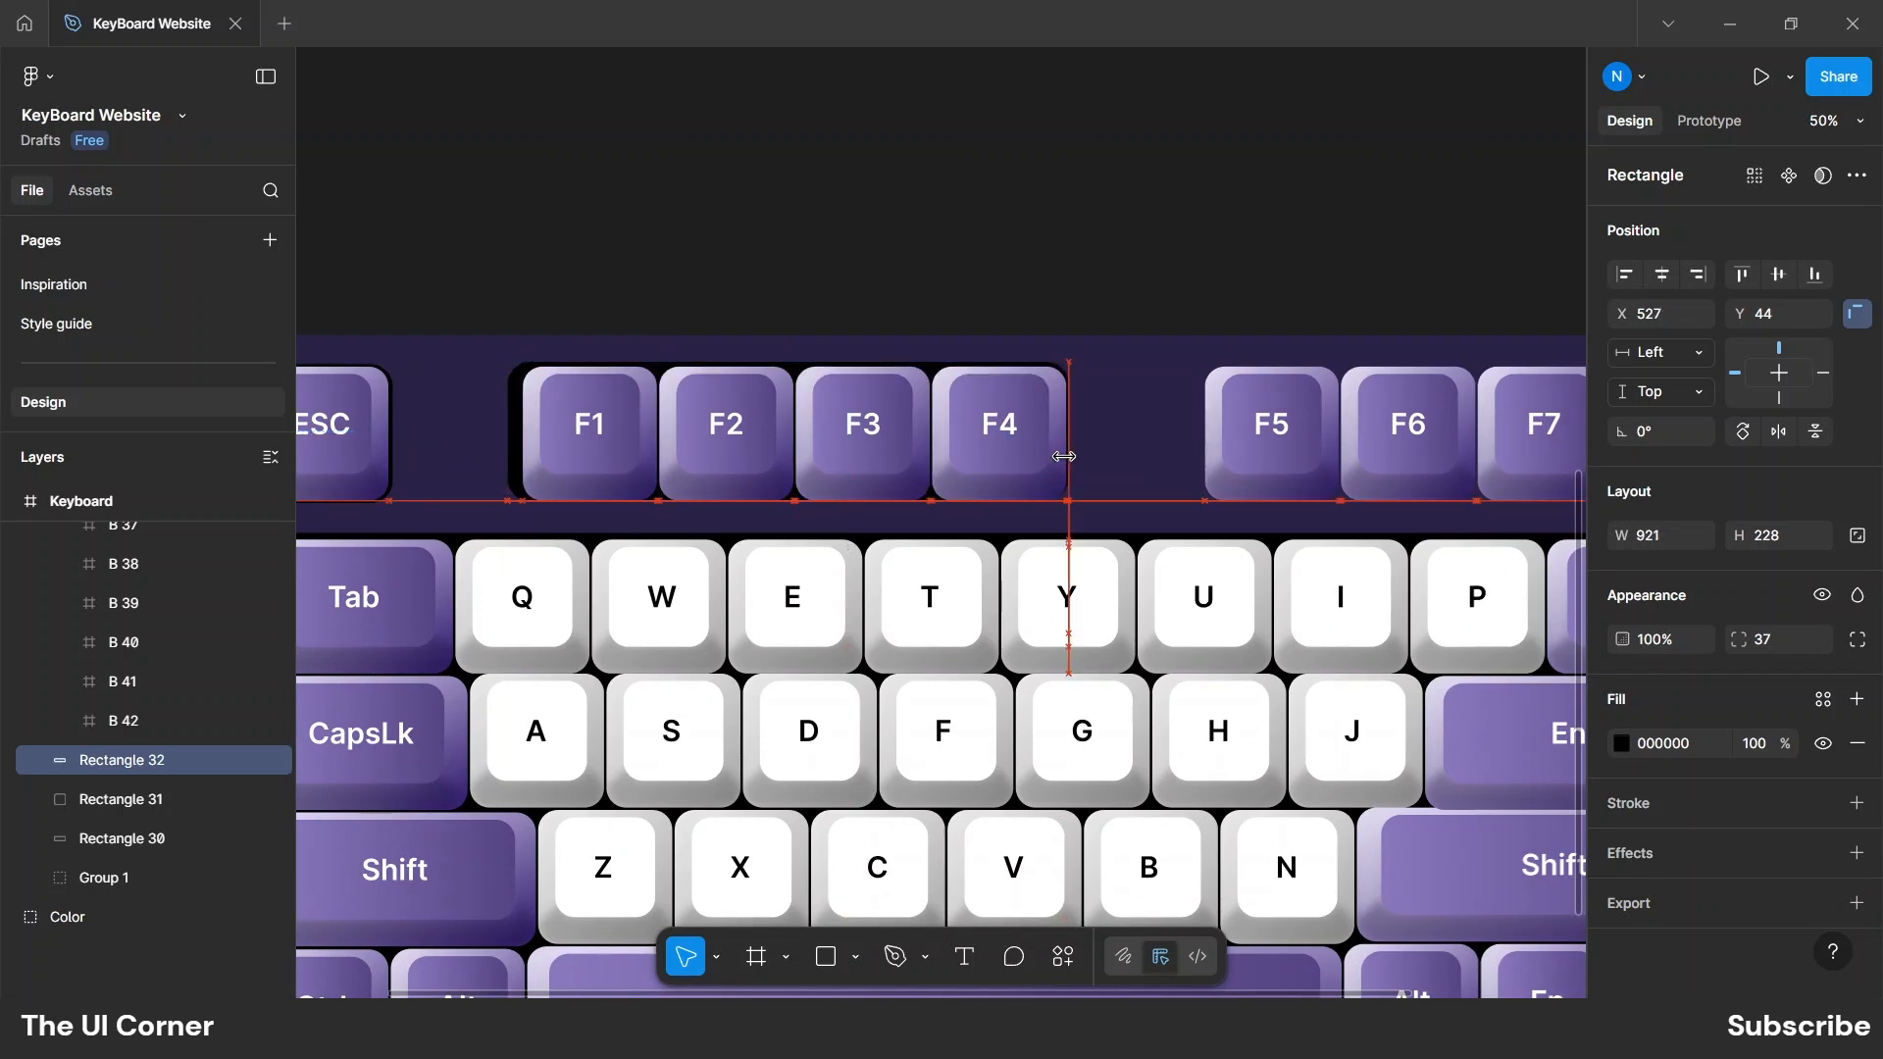
key("Right")
key("Right")
key("Right")
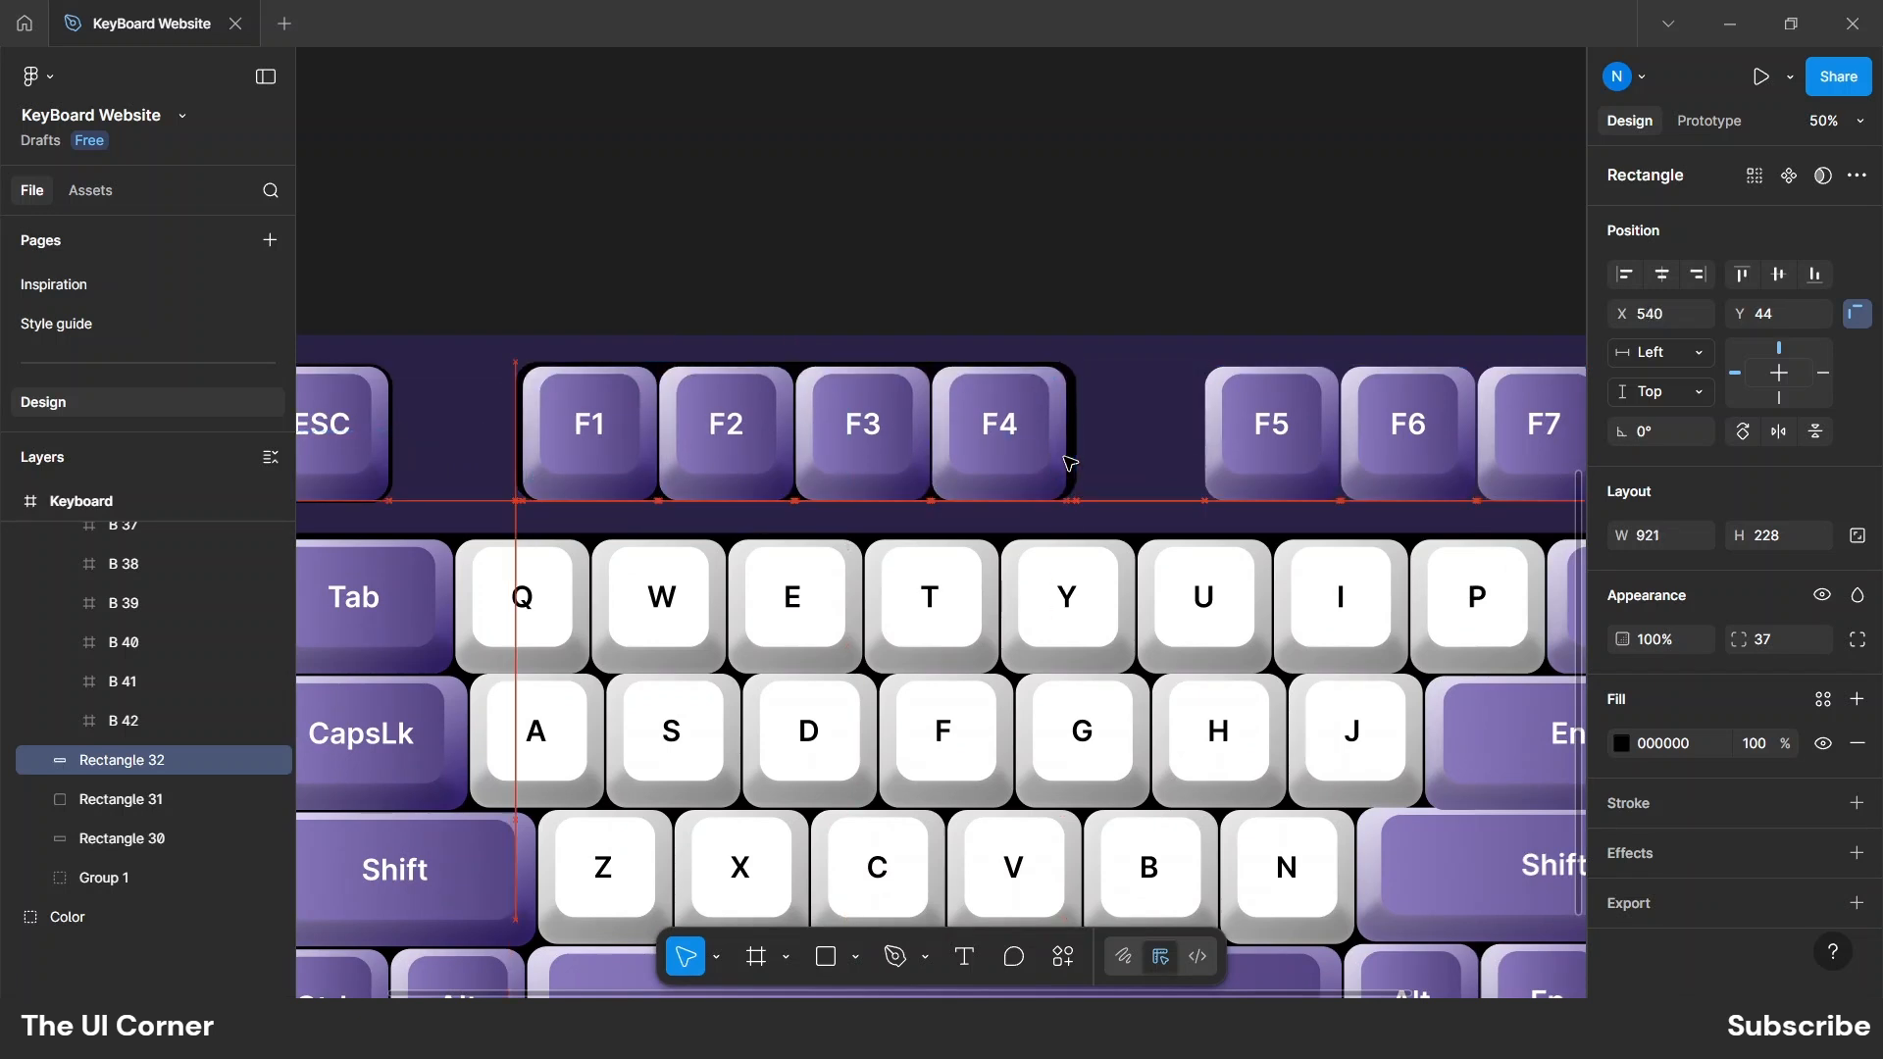
Narrow the black rectangle behind F1 to F4 to a width of 913, and duplicate it across to the F5 keys at X 1639.
key("Down")
left_click_drag(1065, 456, 1072, 462)
key("ctrl+d")
key("shift+Right")
key("shift+Right")
key("shift+Right")
key("shift+Right")
key("shift+Right")
key("shift+Right")
key("shift+Right")
key("shift+Right")
key("shift+Right")
key("shift+Right")
key("shift+Right")
key("shift+Right")
key("shift+Right")
key("shift+Right")
key("shift+Right")
key("shift+Right")
key("shift+Right")
key("shift+Right")
key("shift+Right")
key("shift+Right")
key("shift+Right")
key("shift+Right")
key("shift+Right")
key("shift+Right")
key("shift+Right")
key("shift+Right")
key("shift+Right")
key("shift+Right")
key("shift+Right")
key("Right")
key("Right")
key("Right")
key("Right")
key("Right")
key("Right")
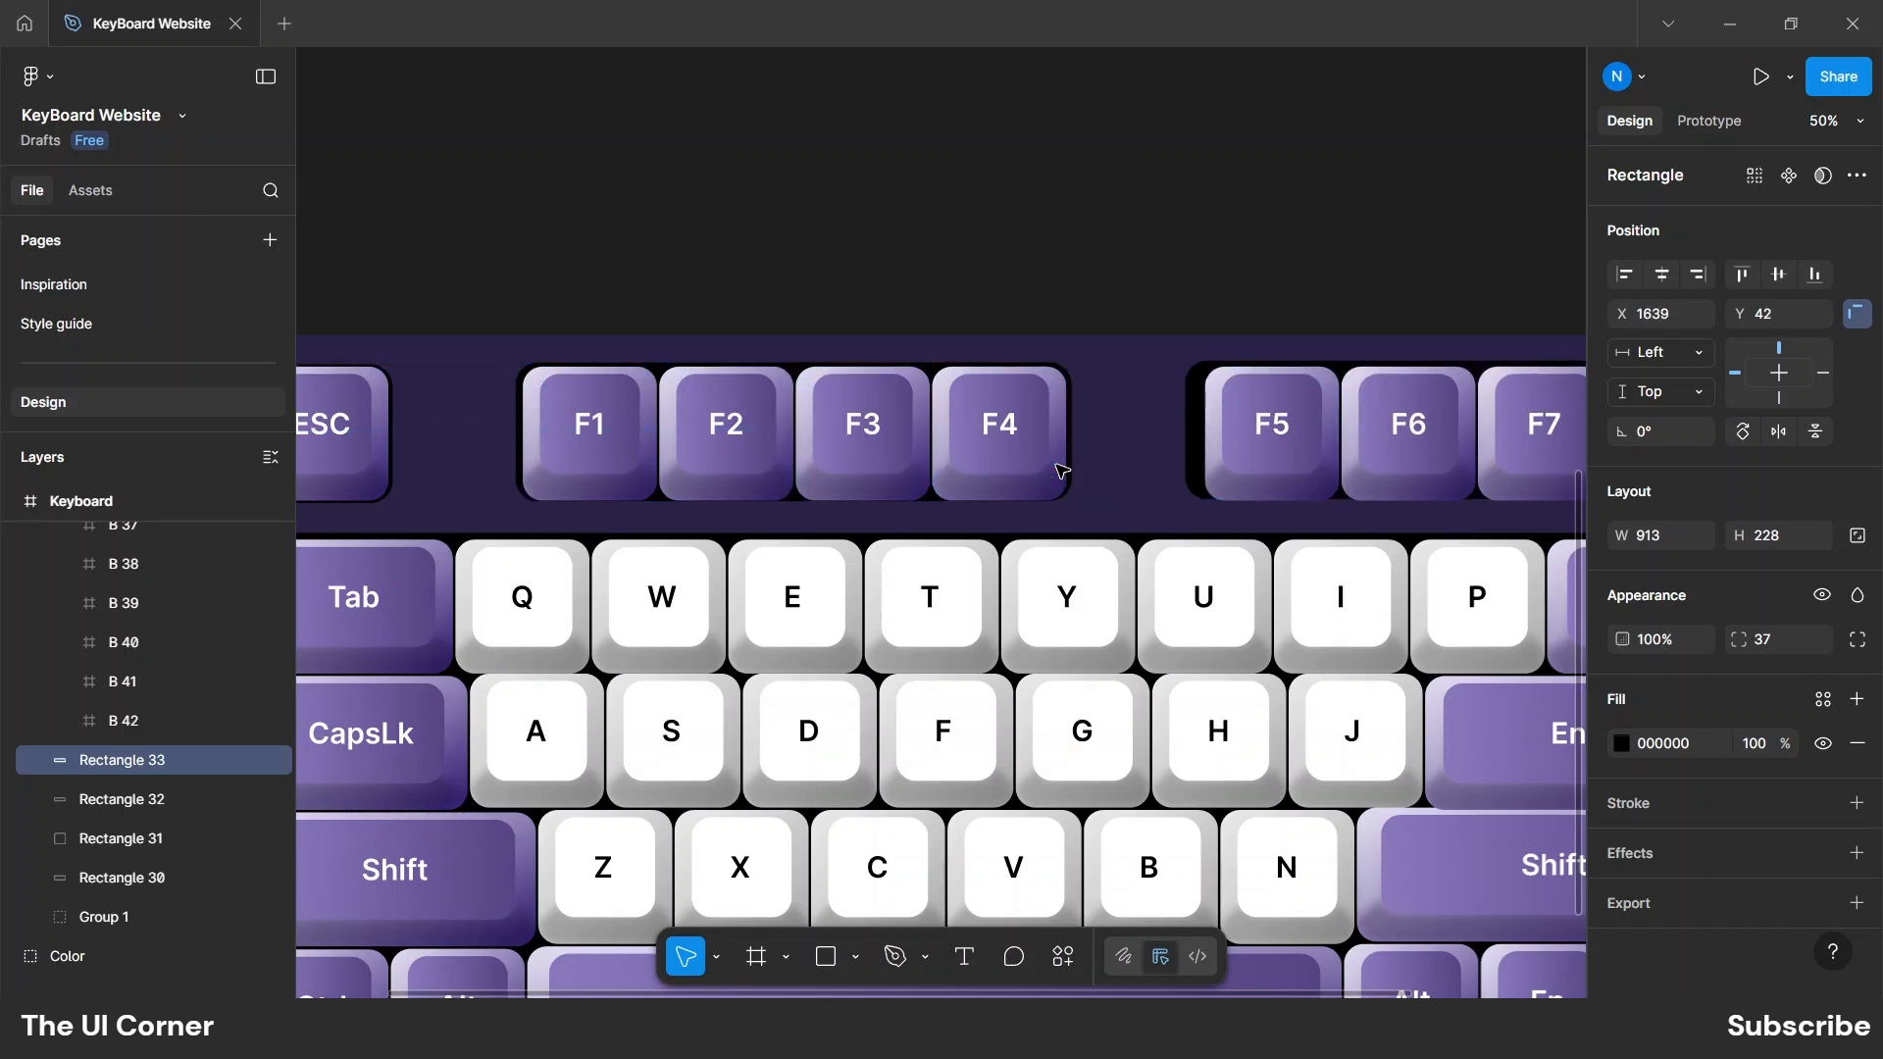
Nudge the copied rectangle behind the F5 to F8 keys to X 1661, Y 46 and deselect it.
left_click_drag(1141, 184, 663, 297)
key("shift+Right")
key("shift+Right")
key("shift+Right")
key("shift+Right")
key("shift+Left")
key("shift+Left")
key("Left")
key("Left")
key("Left")
key("Left")
key("Down")
key("Down")
key("Right")
key("Right")
key("Right")
key("Right")
key("Right")
key("Right")
key("Down")
key("Down")
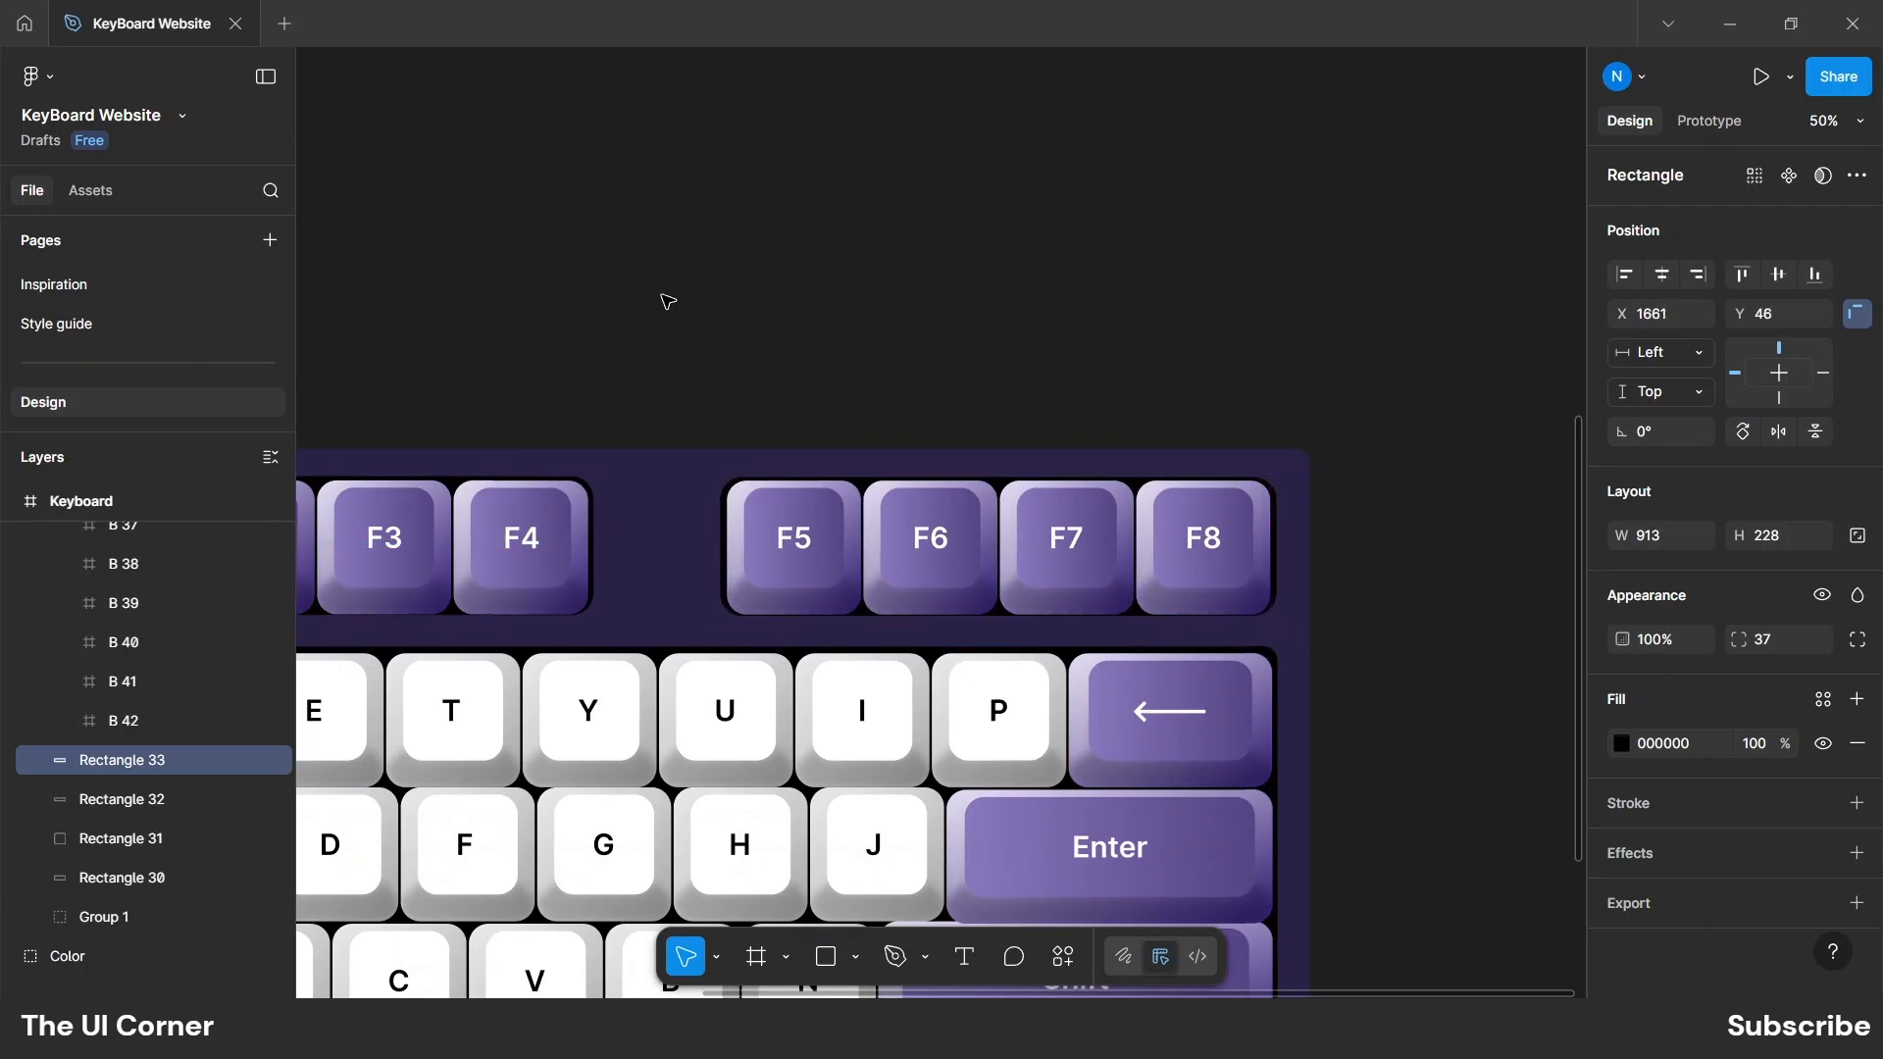
scroll(1118, 247, "down", 4)
left_click(1120, 245)
scroll(1118, 245, "down", 2)
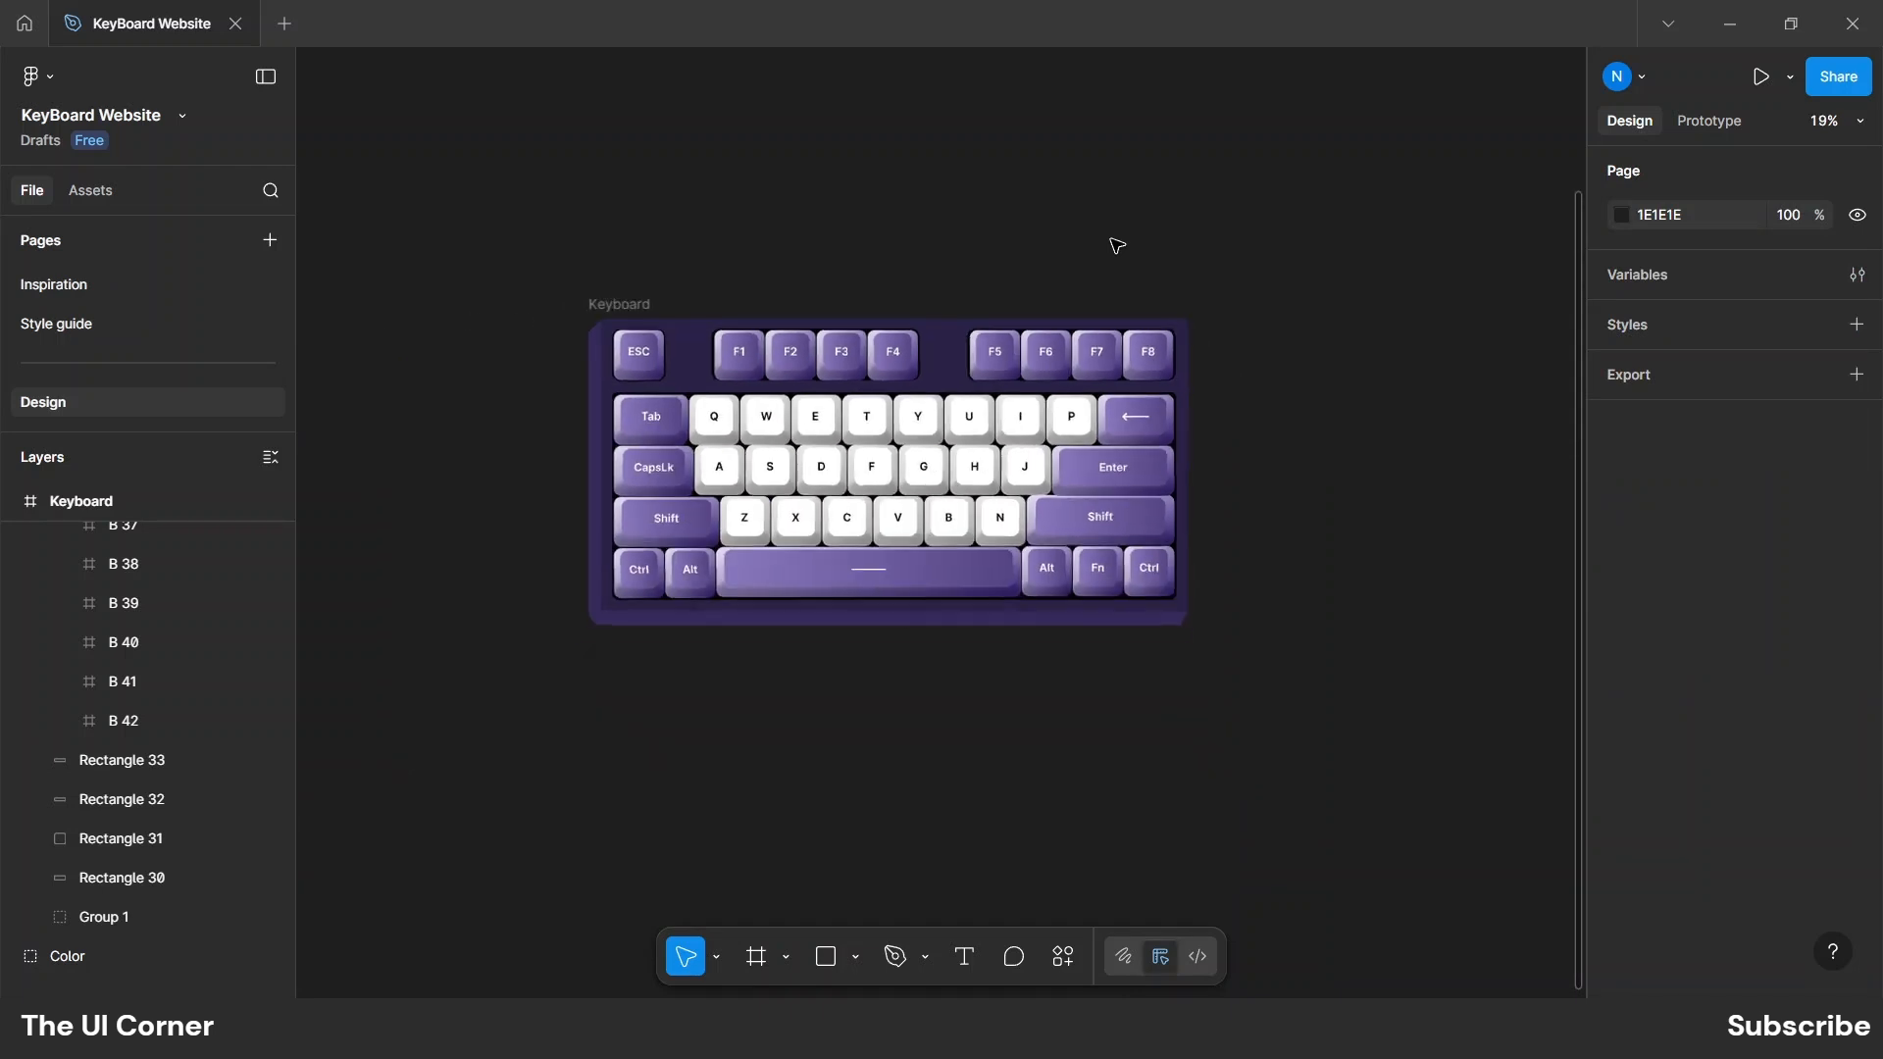
Move the Keyboard frame to X 17, Y 359, directly beneath the colour swatches and aligned with their left edge.
scroll(1021, 349, "down", 2)
scroll(961, 412, "up", 2)
left_click(708, 536)
left_click_drag(708, 537, 720, 289)
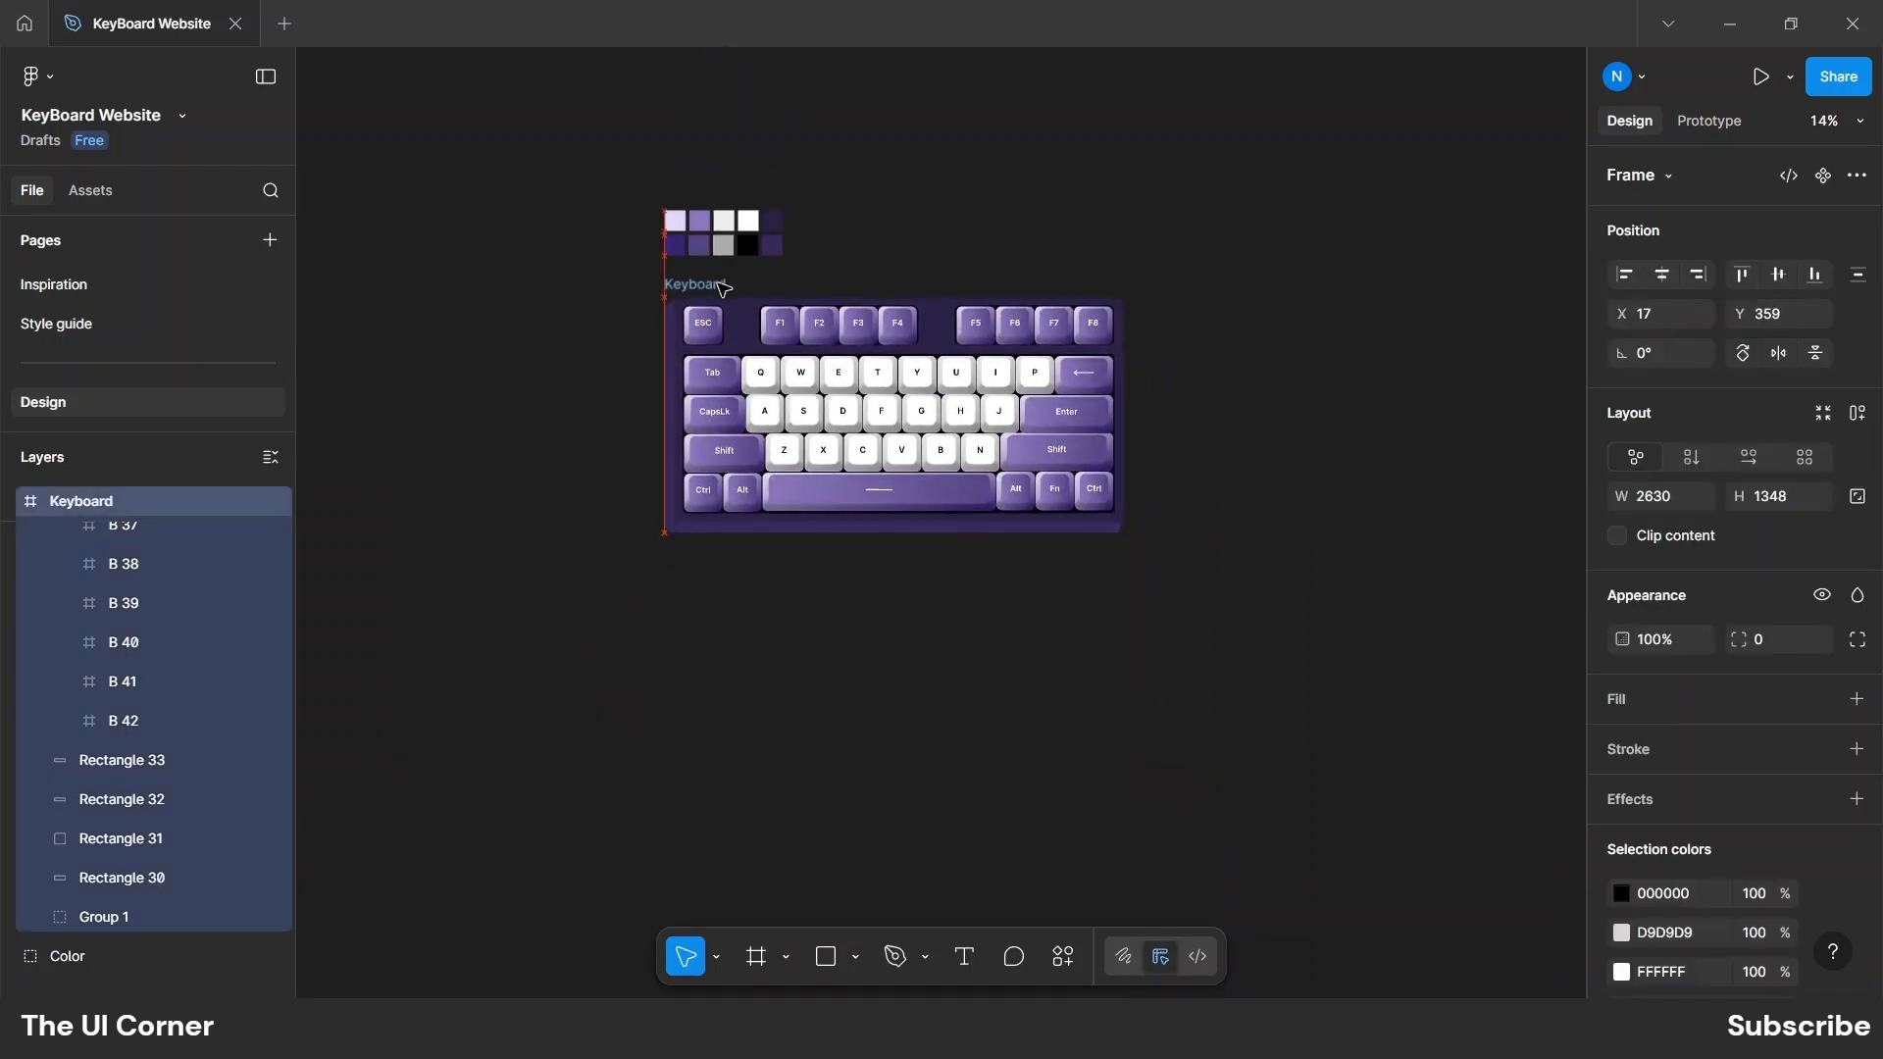
left_click(785, 465)
left_click(793, 576)
Add a new frame and place it beside the Keyboard frame at X 3086, Y 253.
left_click_drag(1074, 268, 824, 389)
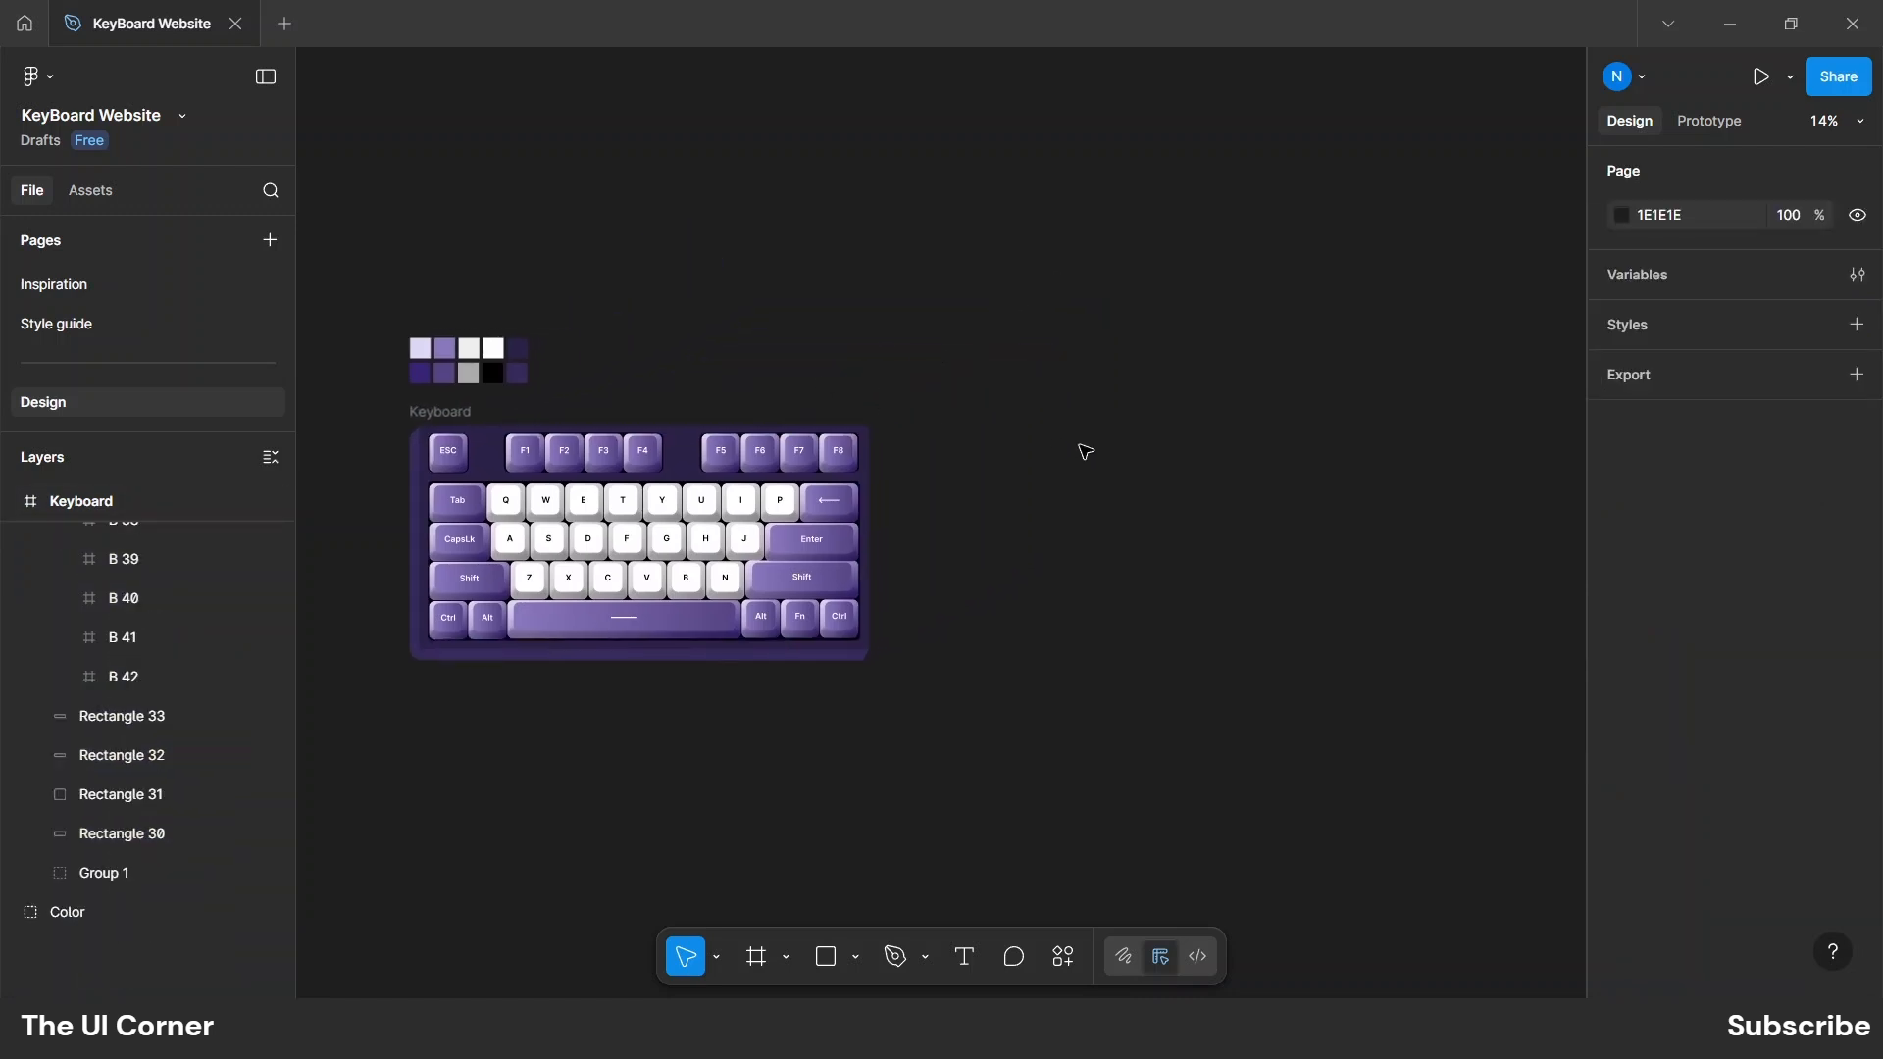
key("f")
left_click(994, 403)
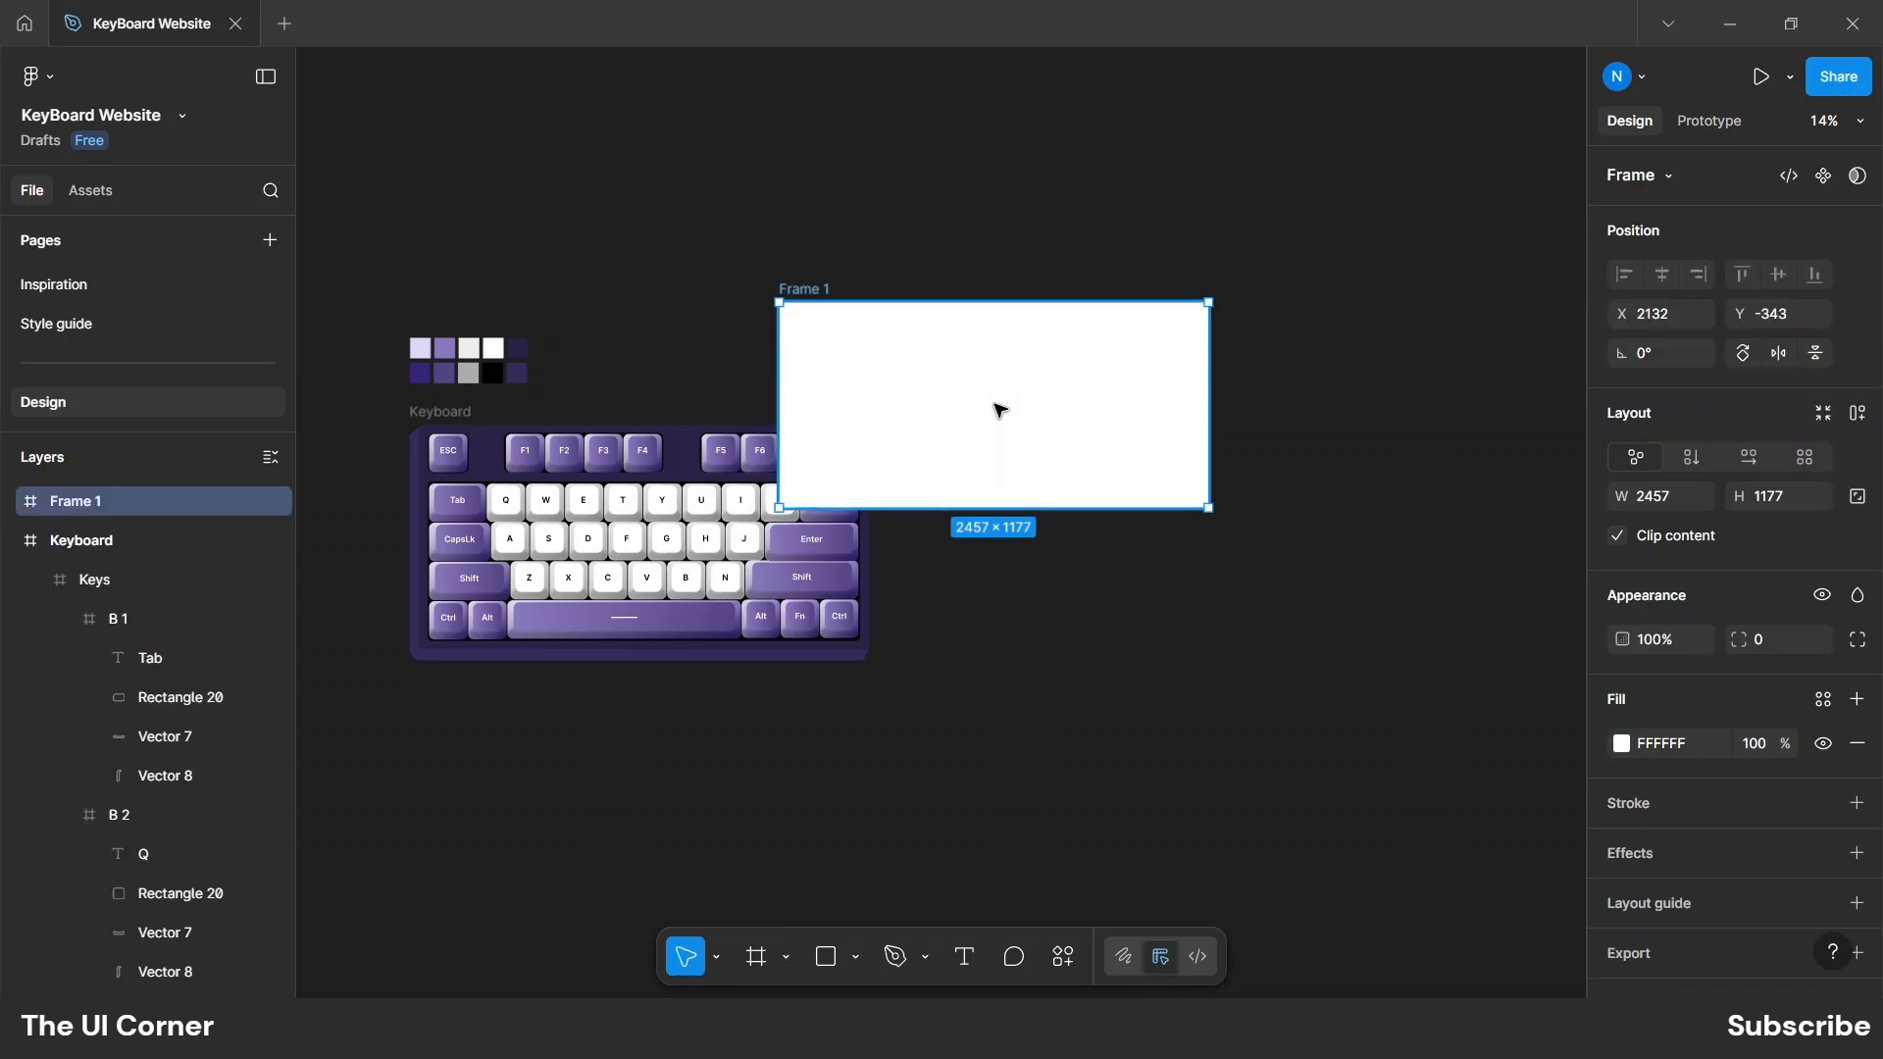
left_click_drag(810, 295, 976, 398)
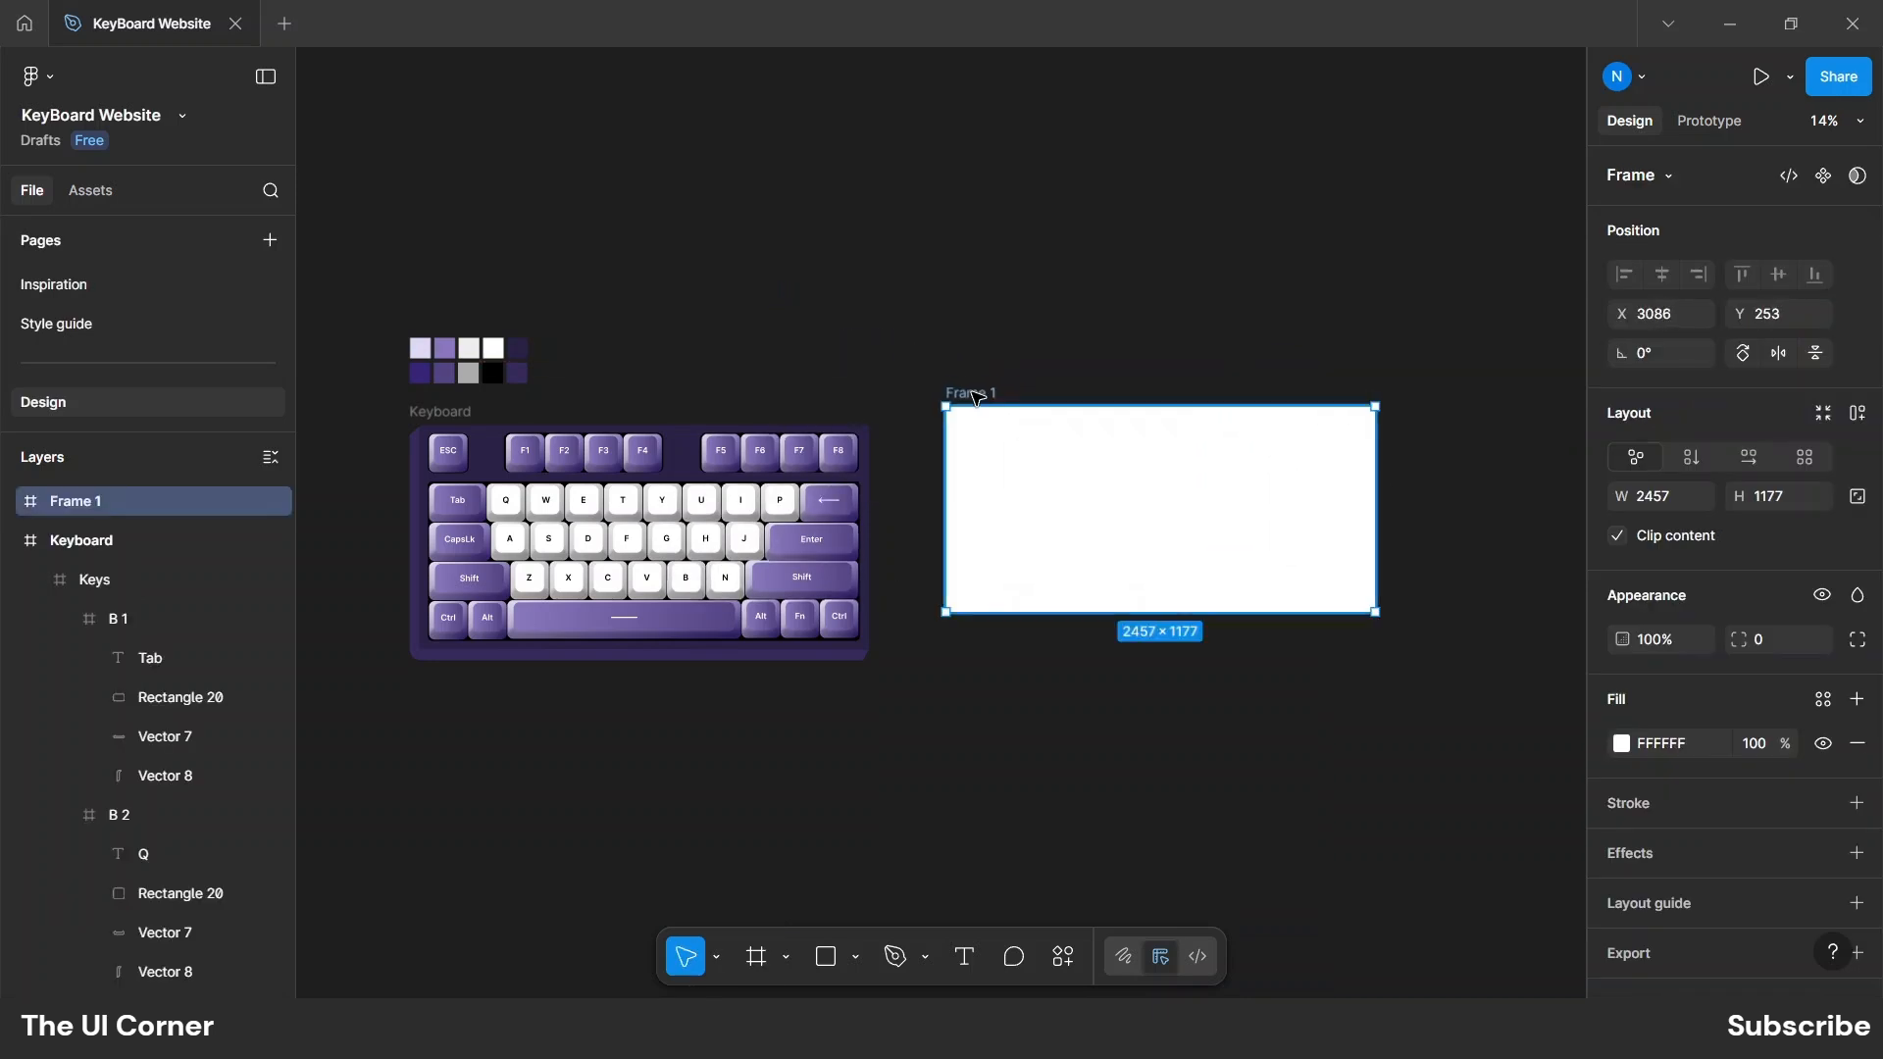
Set the new frame's size to 1440 wide by 832 high.
left_click(1650, 495)
type("1440")
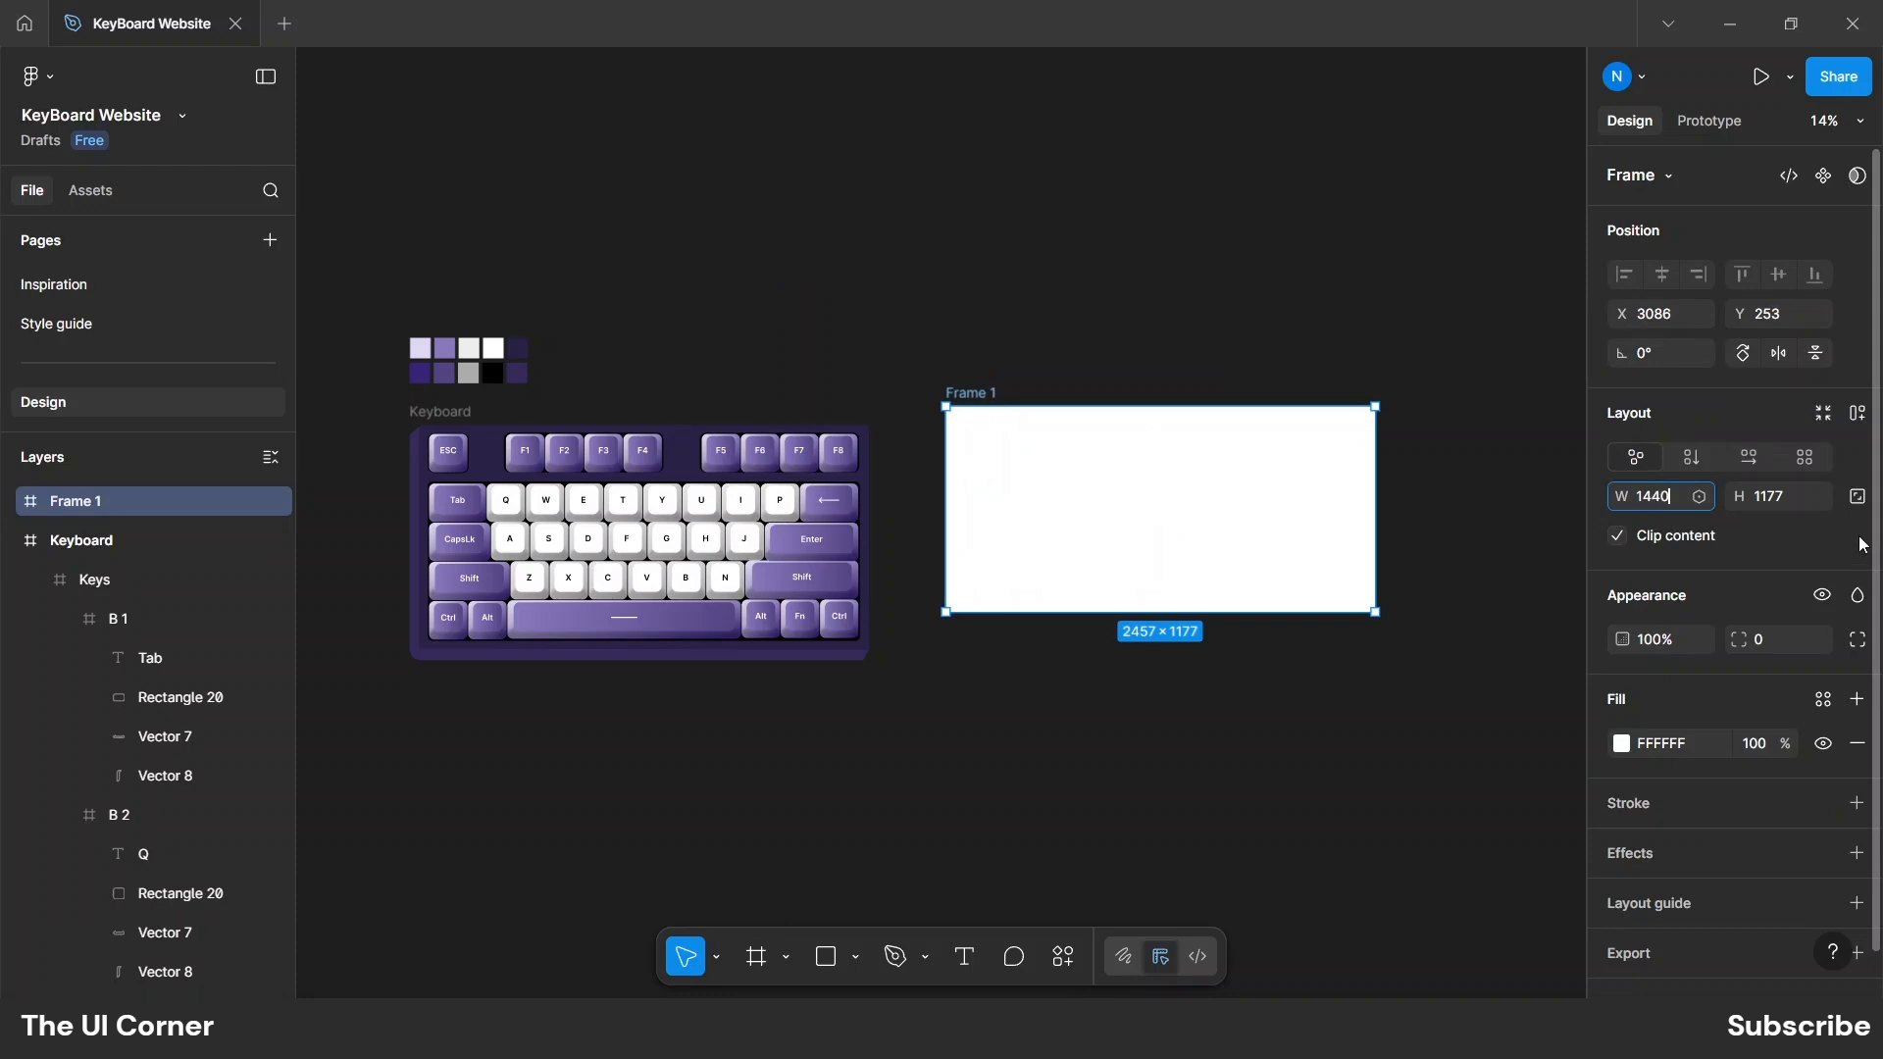
left_click(1770, 500)
type("83")
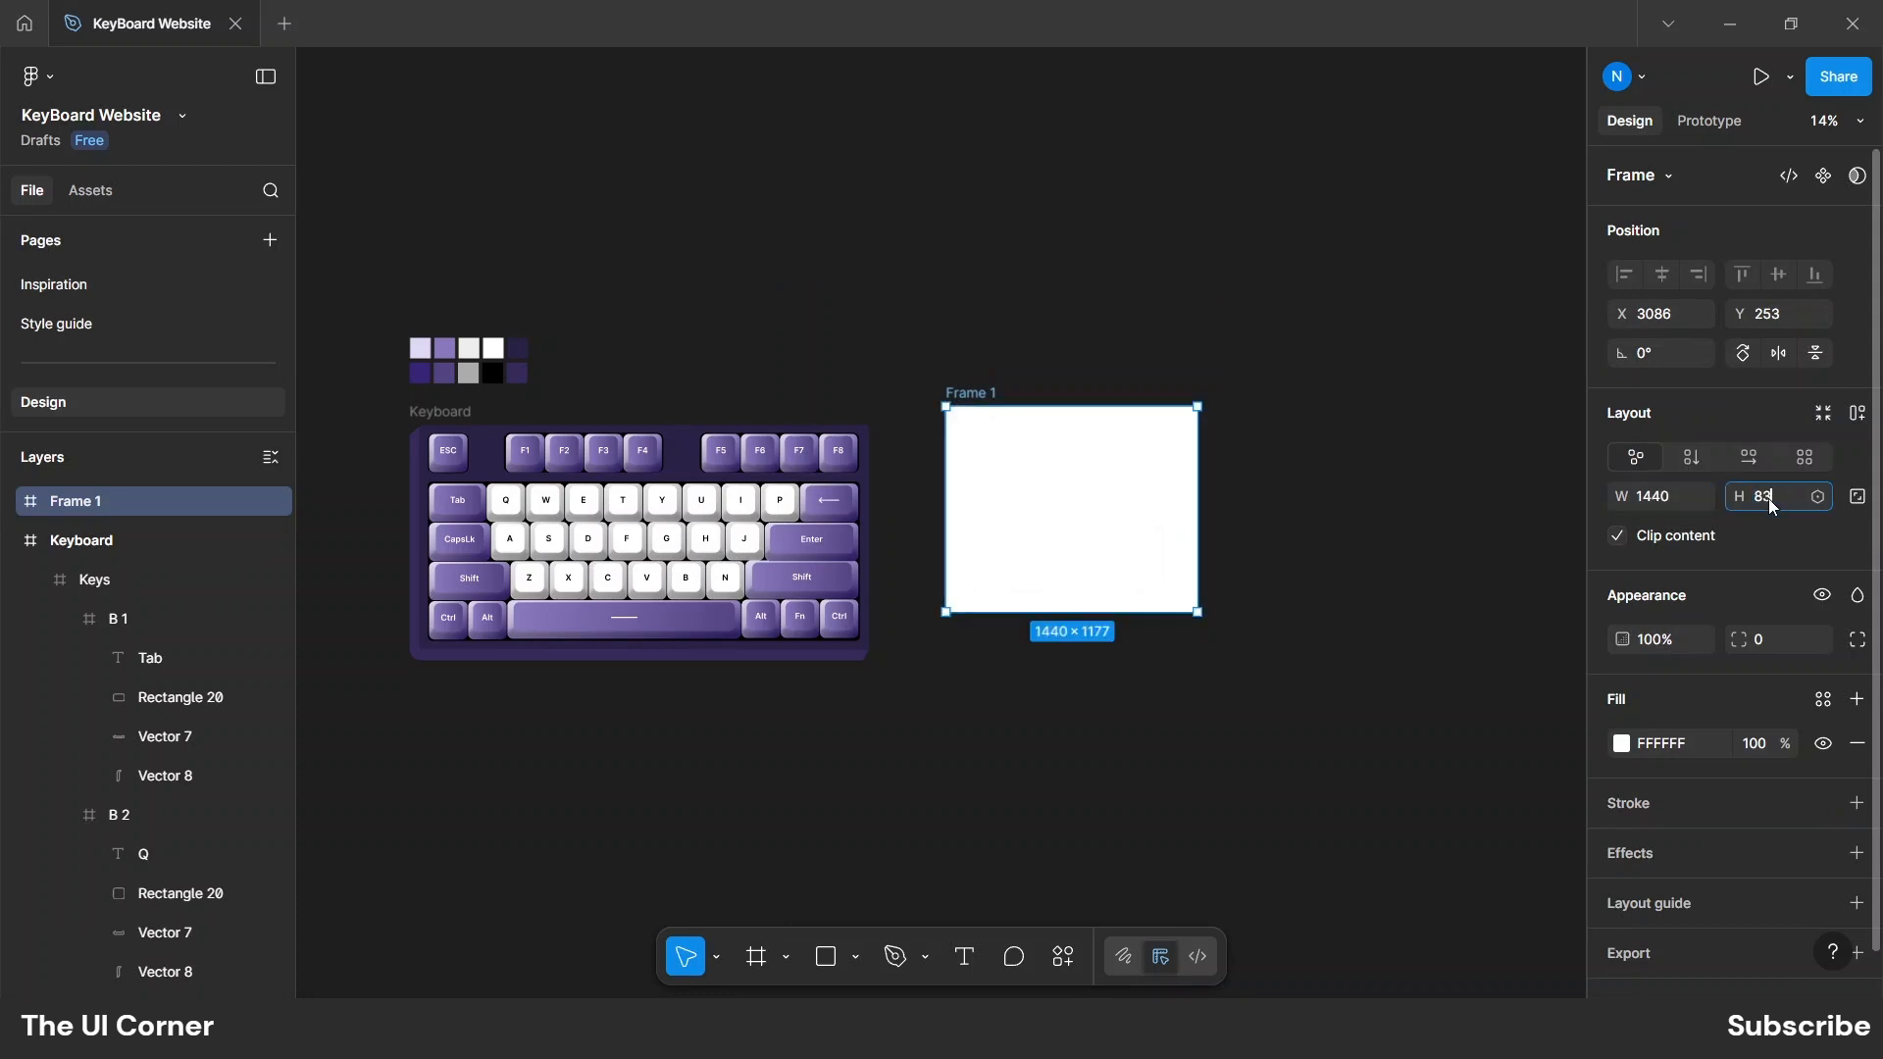
type("2")
key("Return")
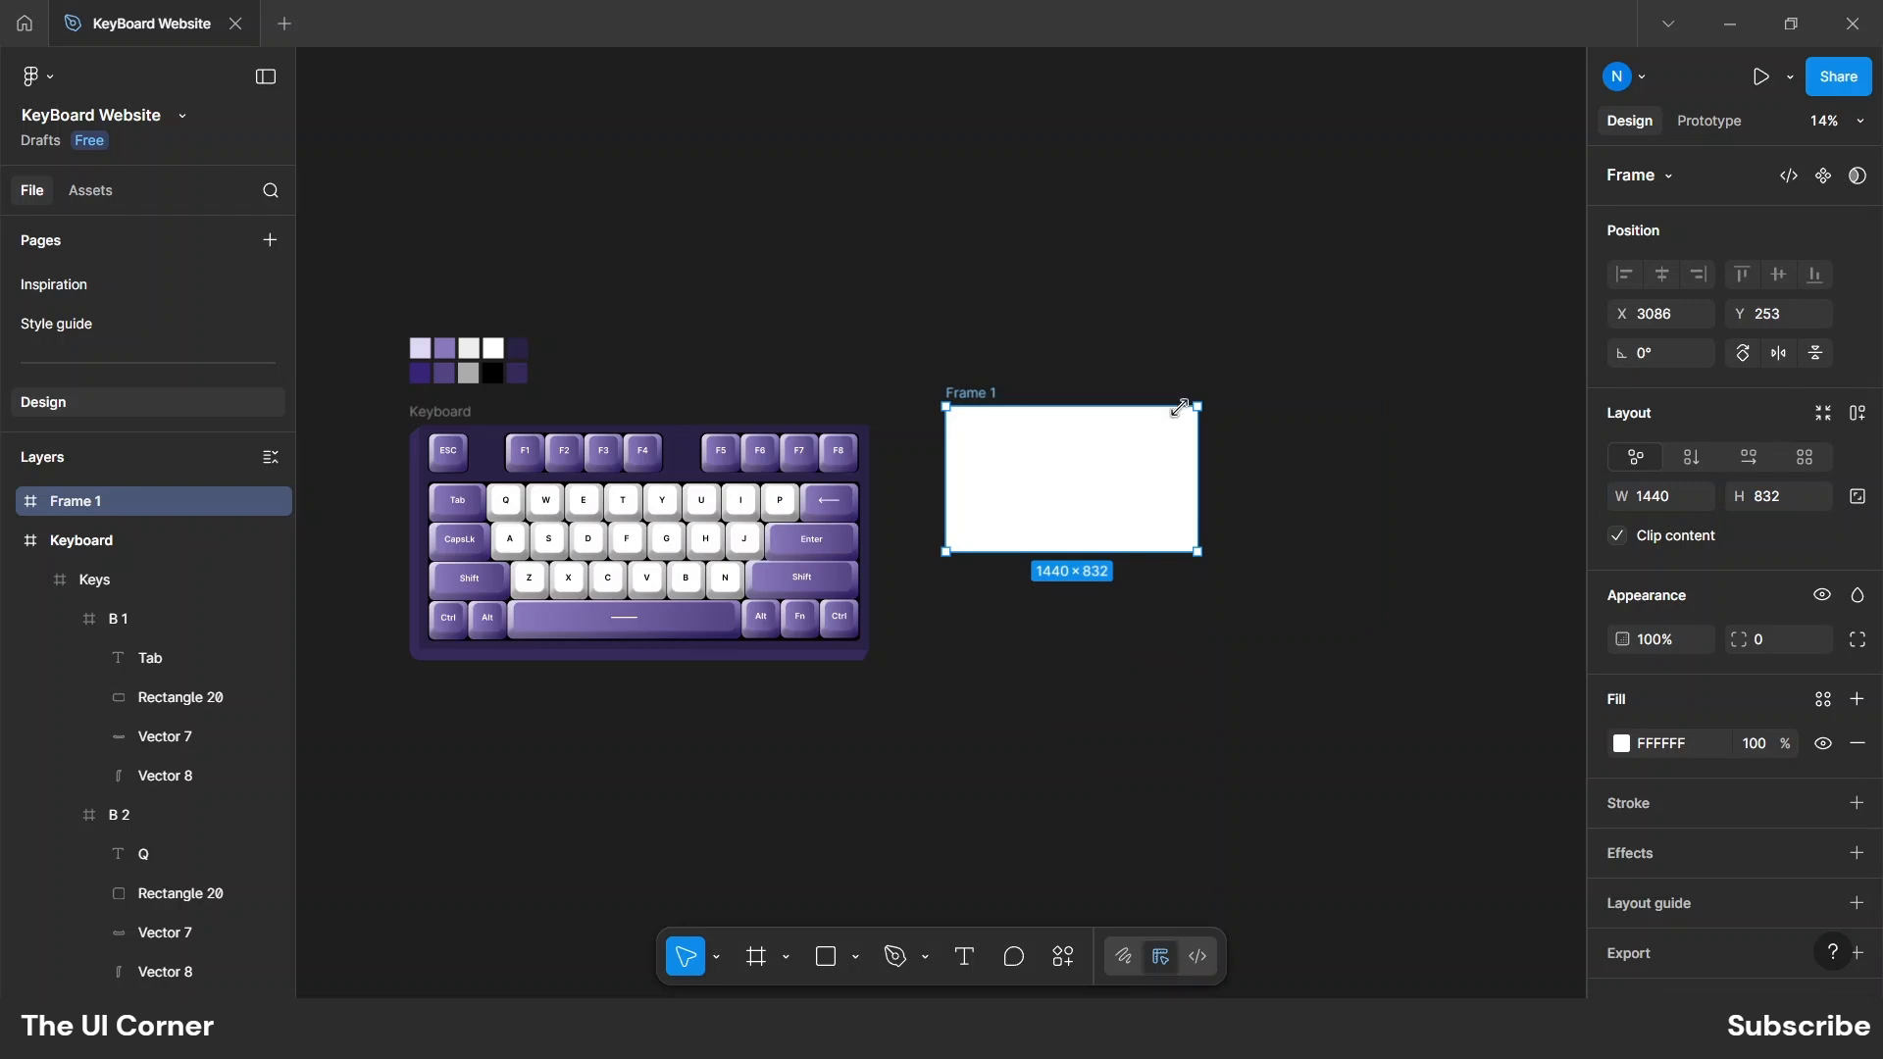
Change the new frame's fill colour to the cream F7F1E5.
scroll(1214, 416, "up", 5)
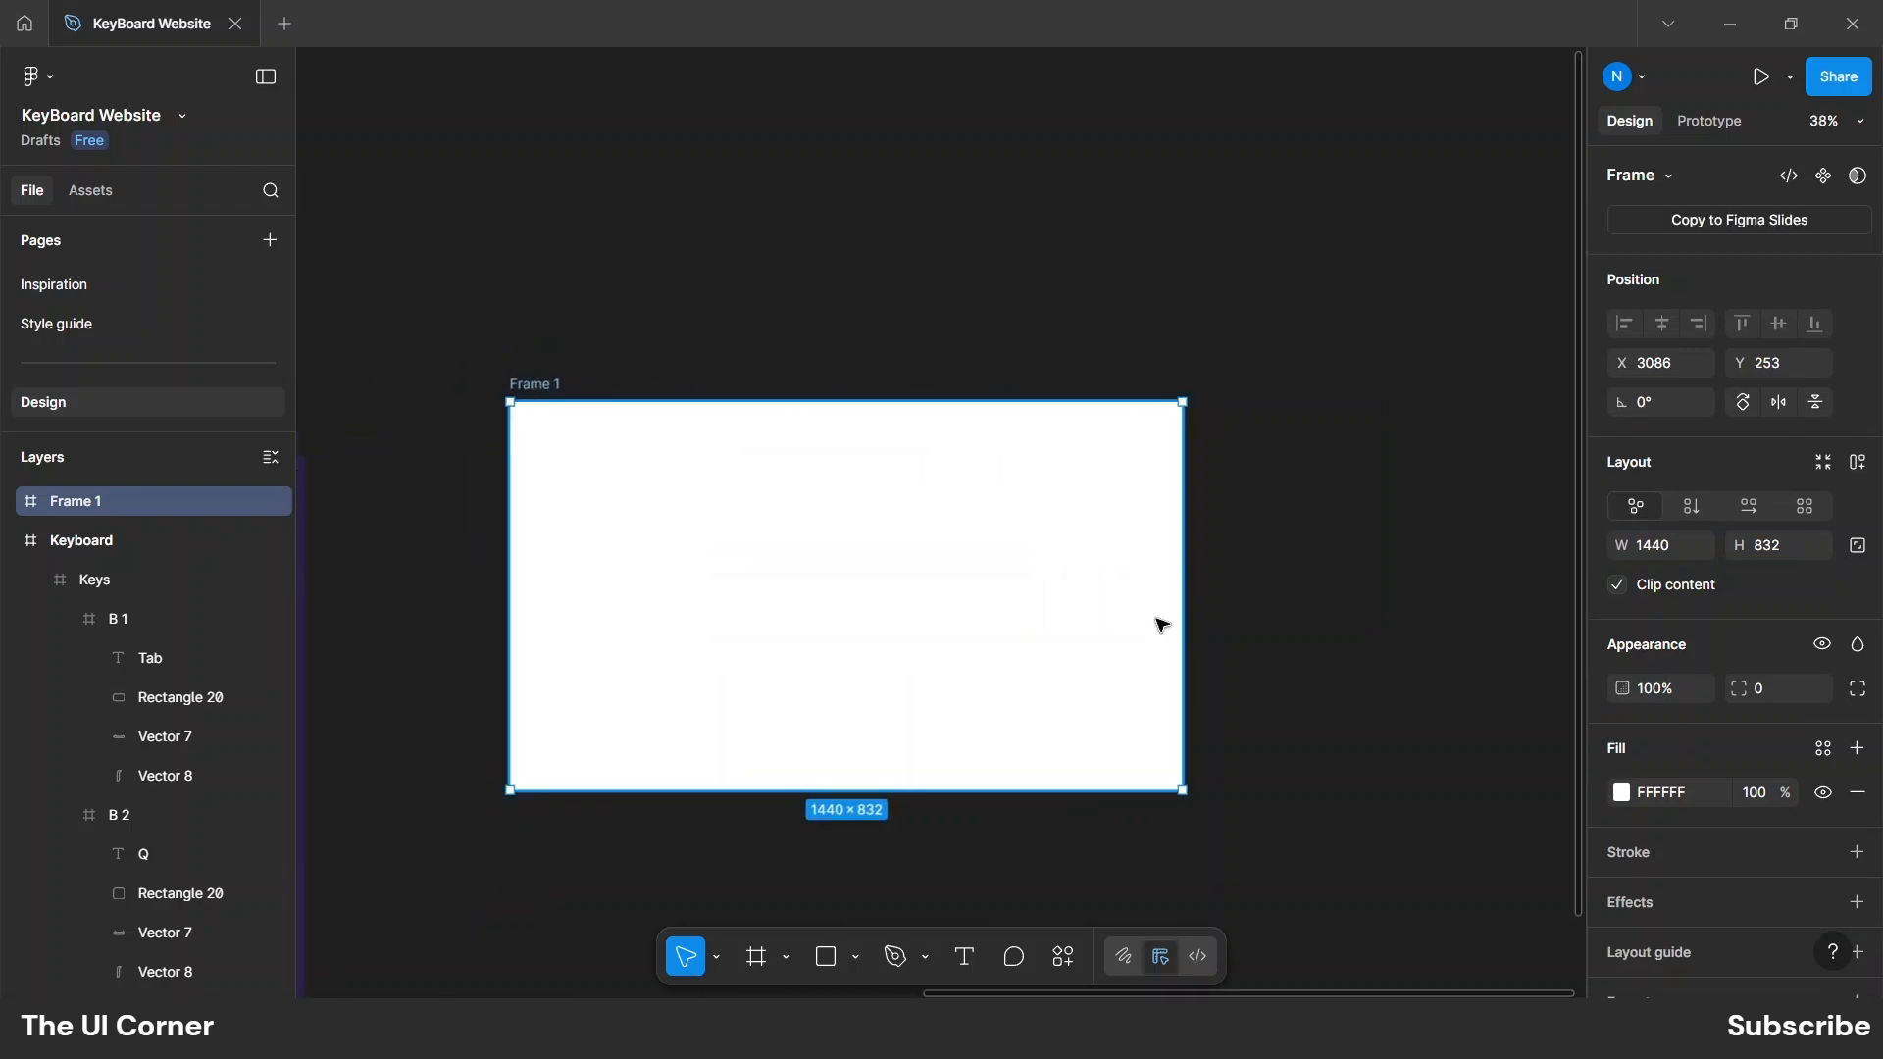
left_click(1679, 792)
type("F7F1E5")
key("Return")
Paste the copied navigation bar, "Designed for Better Typing" heading and description text into Frame 1.
left_click_drag(740, 265, 780, 245)
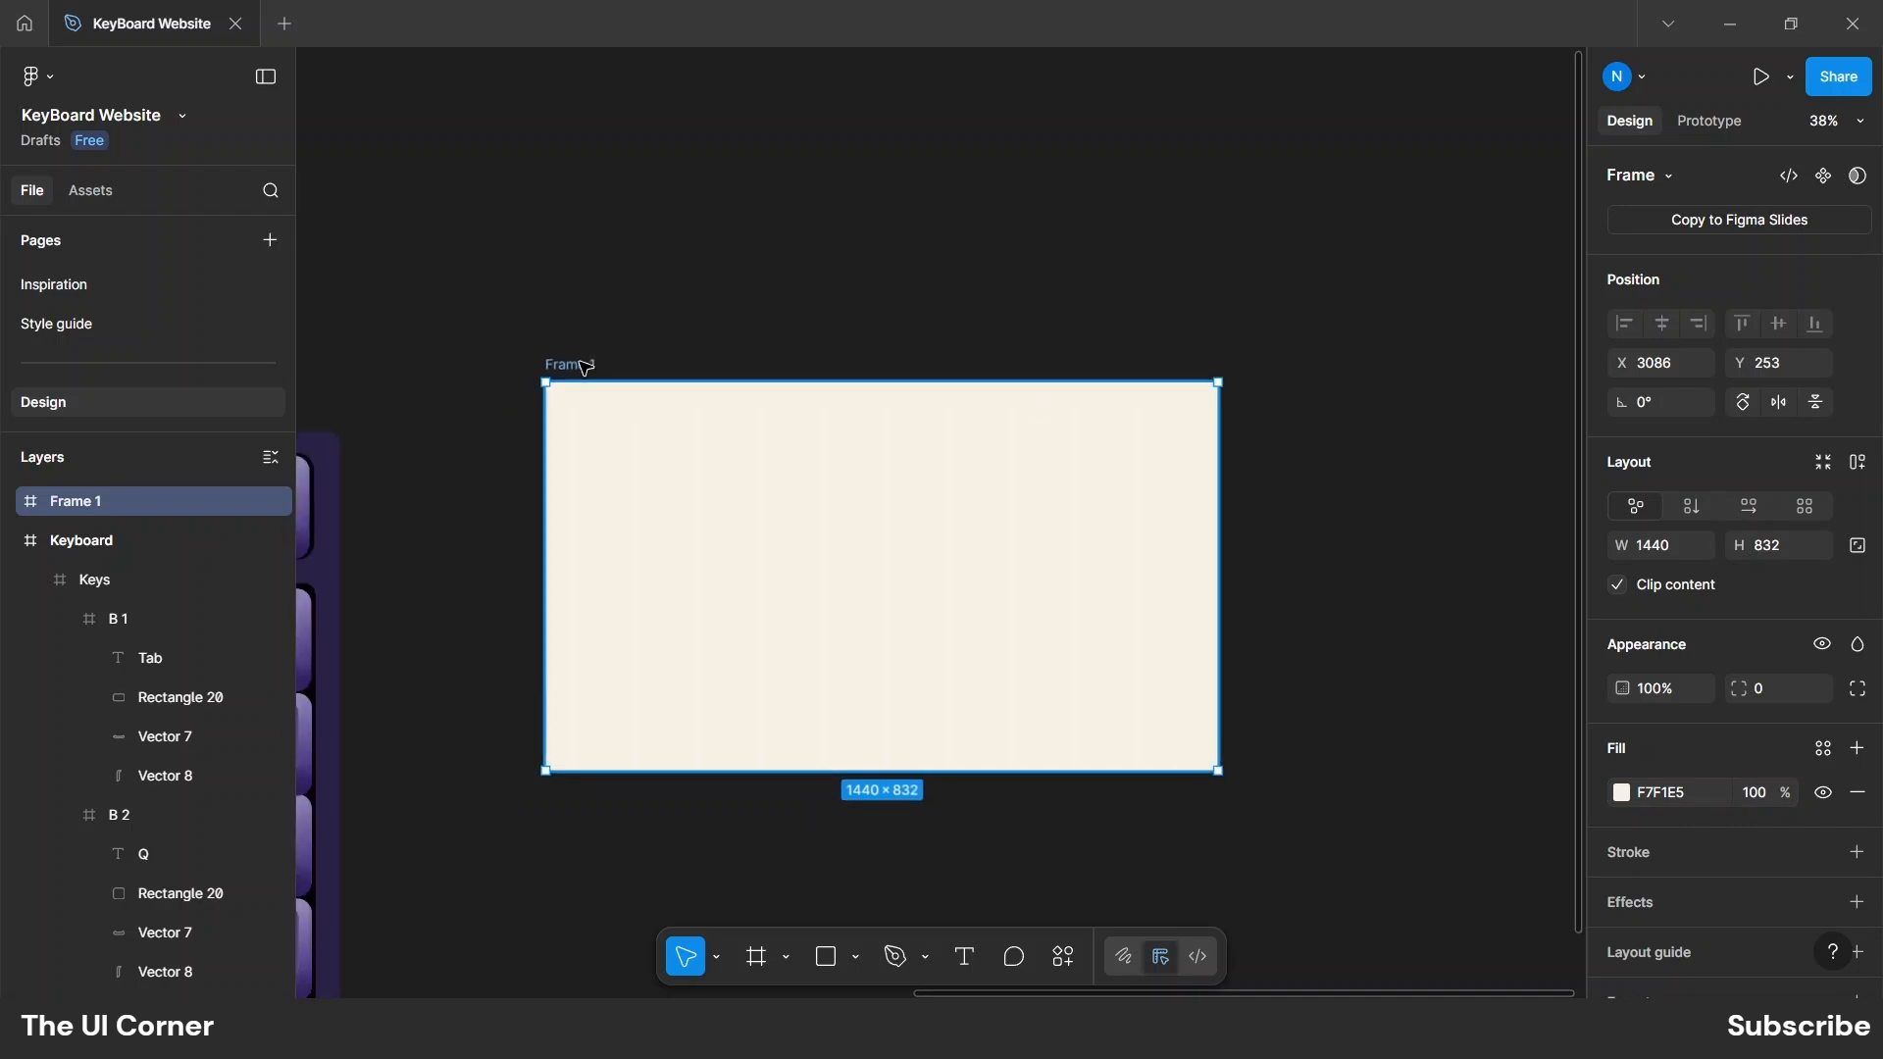
key("ctrl+v")
left_click(829, 266)
scroll(829, 266, "down", 5)
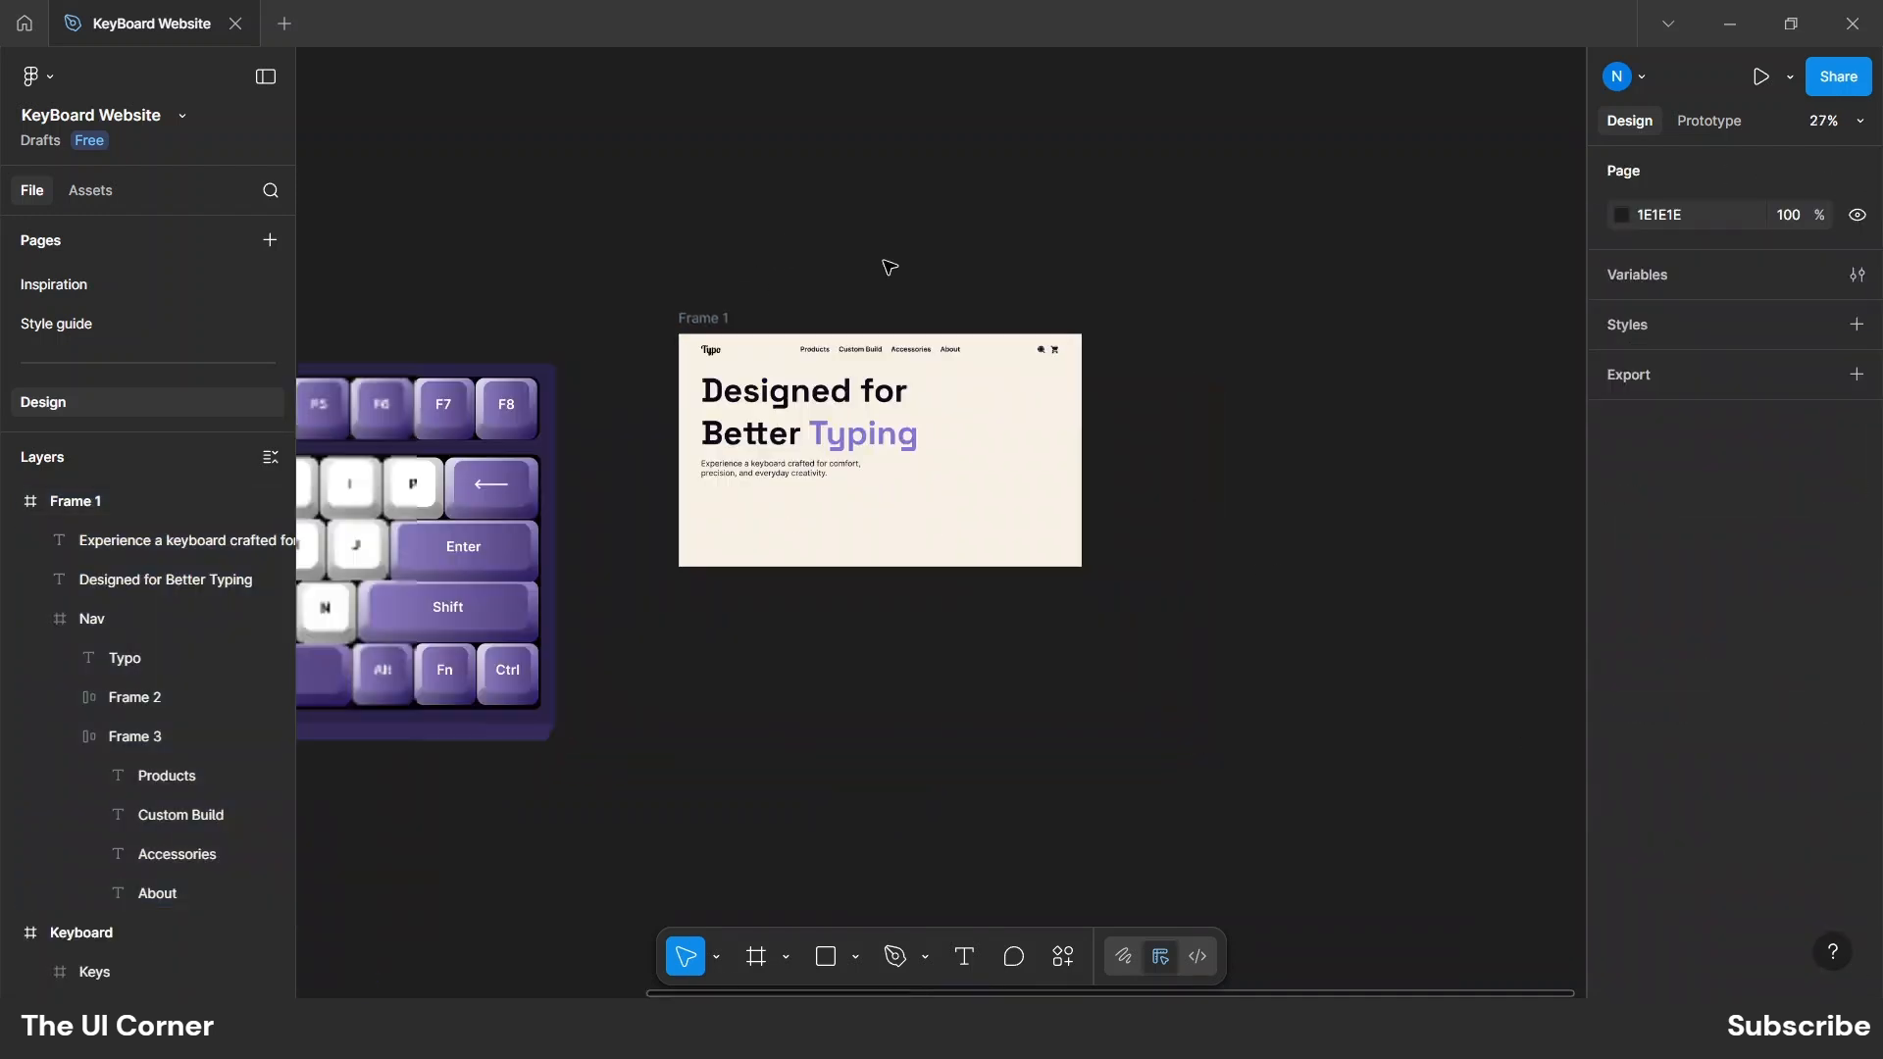
Scale the Keyboard frame down to about 1143 by 586 and place it inside Frame 1 at X 363, Y 243.
left_click(529, 324)
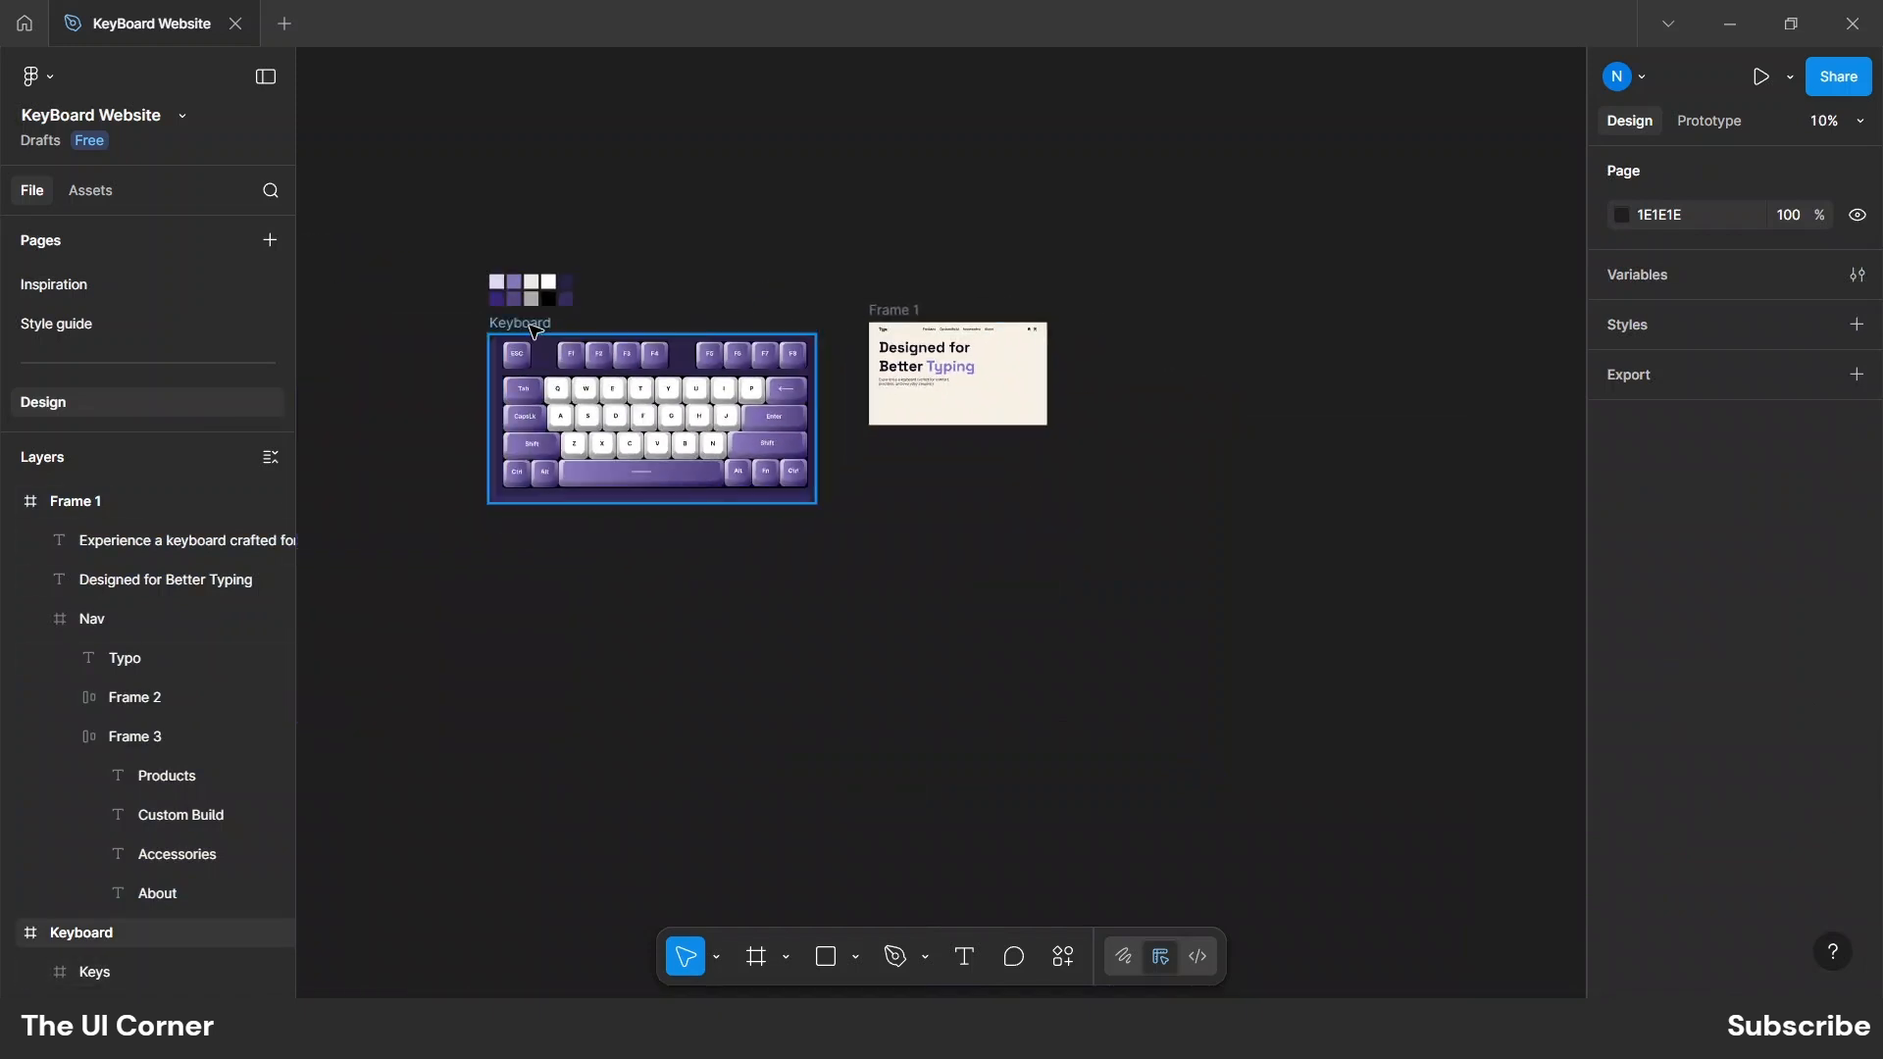
left_click(717, 956)
left_click(786, 903)
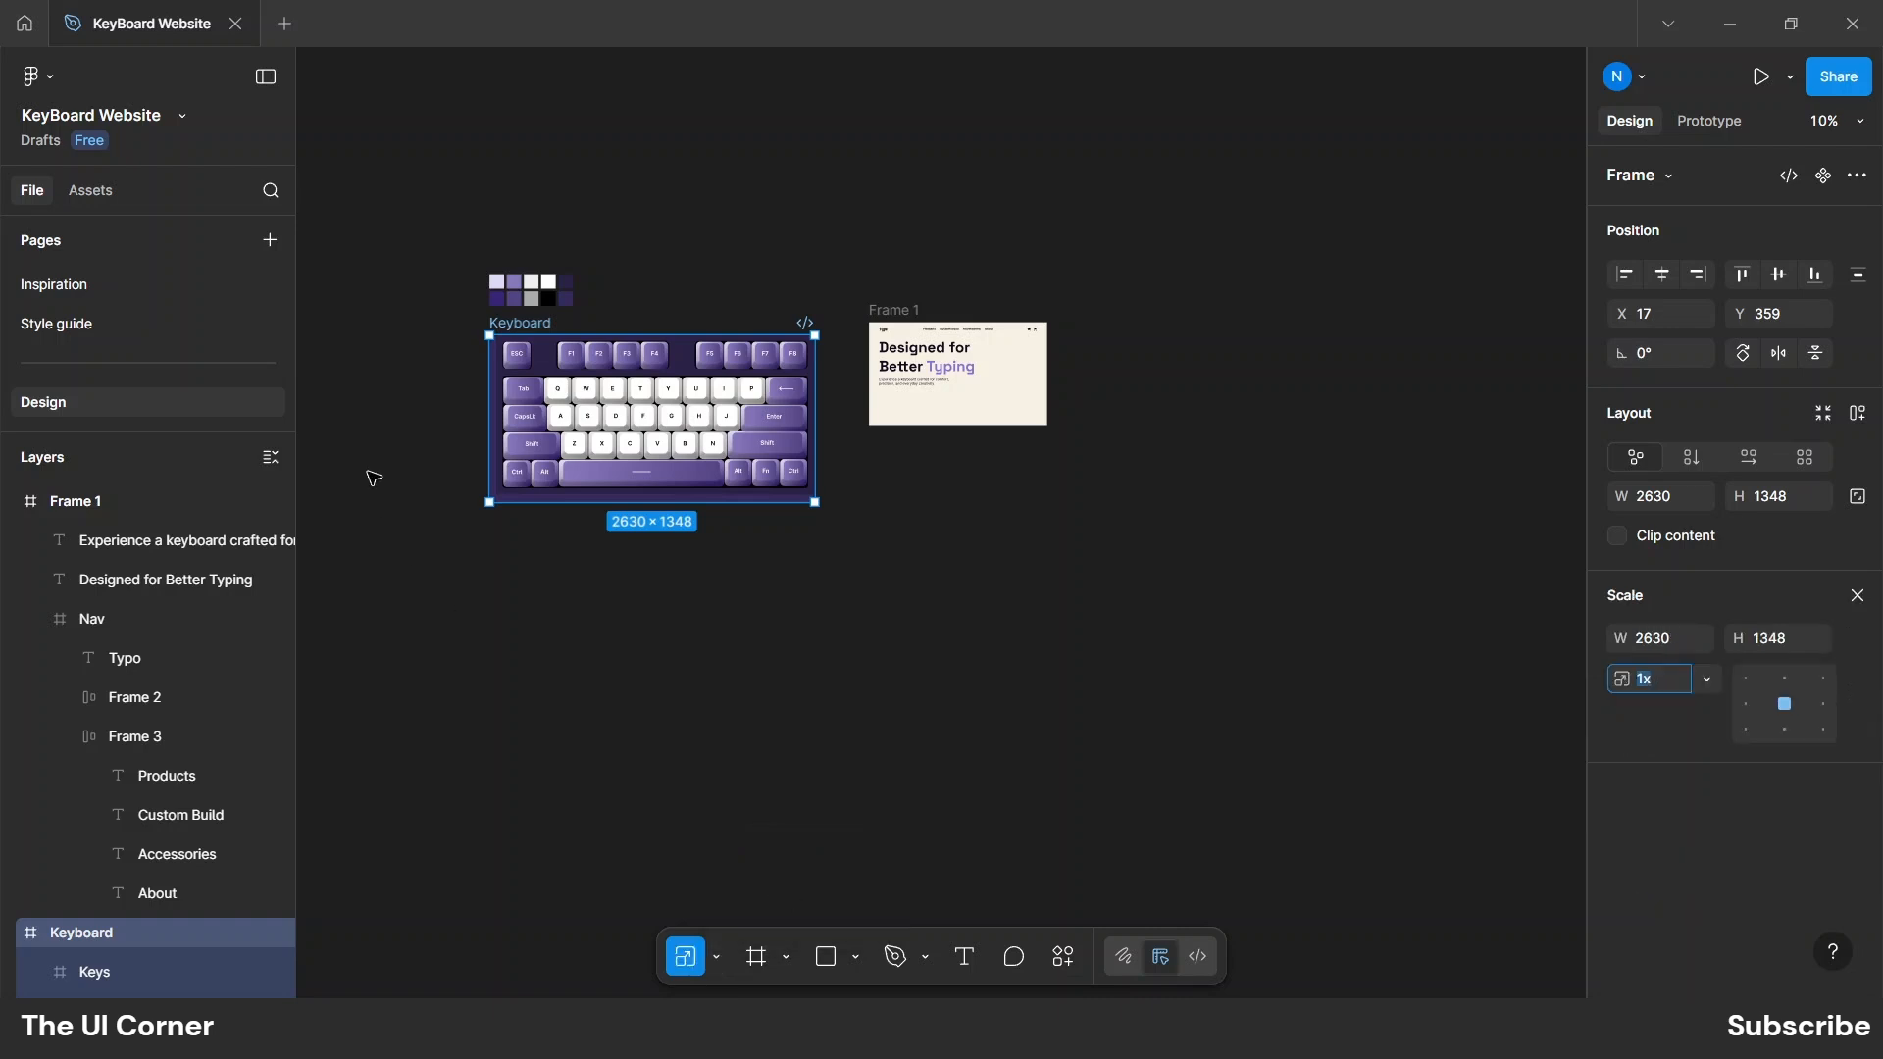
left_click_drag(489, 509, 905, 389)
scroll(663, 428, "up", 3)
left_click_drag(681, 475, 798, 425)
left_click_drag(922, 284, 803, 358)
scroll(803, 358, "up", 3)
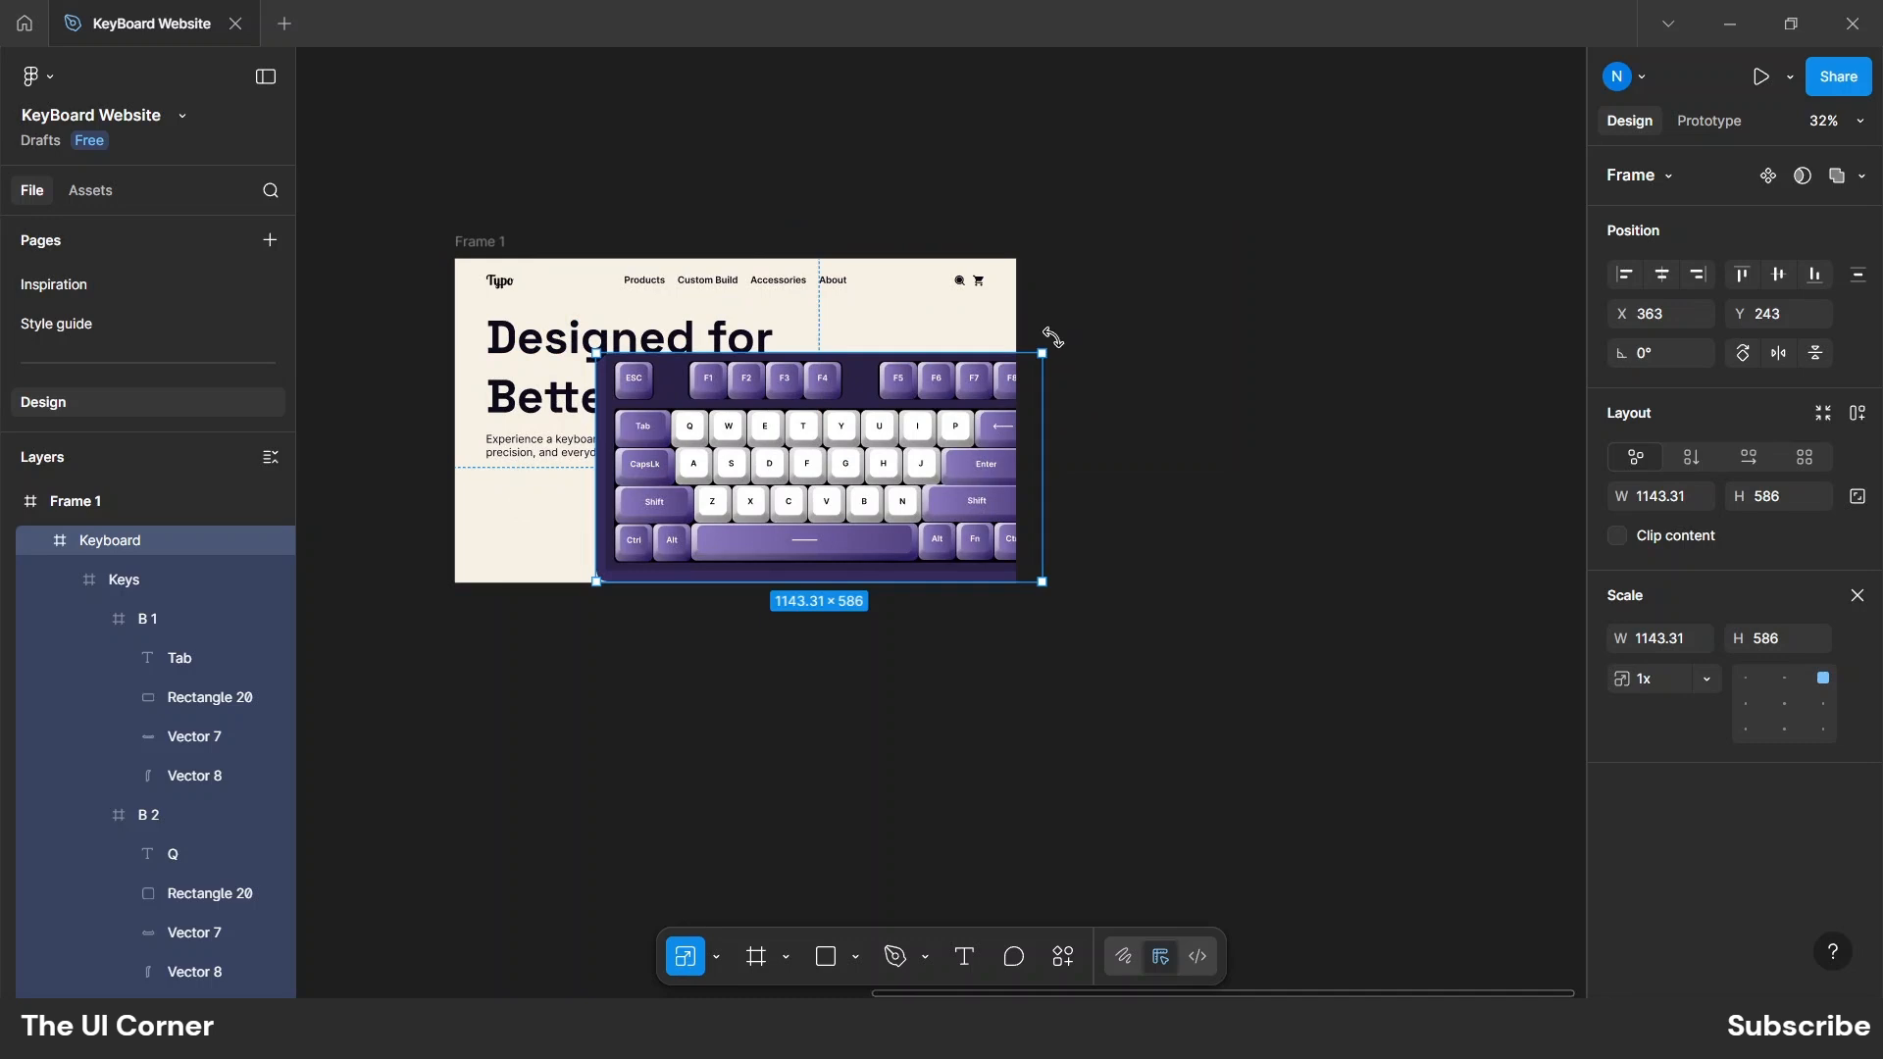
Rotate the keyboard to 32.28°, scale it to about 936 by 480 and position it at X 575, Y 86.
left_click_drag(1052, 338, 948, 236)
mouse_move(844, 461)
left_mouse_down()
mouse_move(805, 510)
mouse_move(863, 481)
left_mouse_up()
left_click_drag(735, 689, 790, 627)
scroll(883, 598, "up", 2)
scroll(883, 599, "left", 2)
left_click_drag(970, 577, 960, 591)
scroll(913, 598, "up", 2)
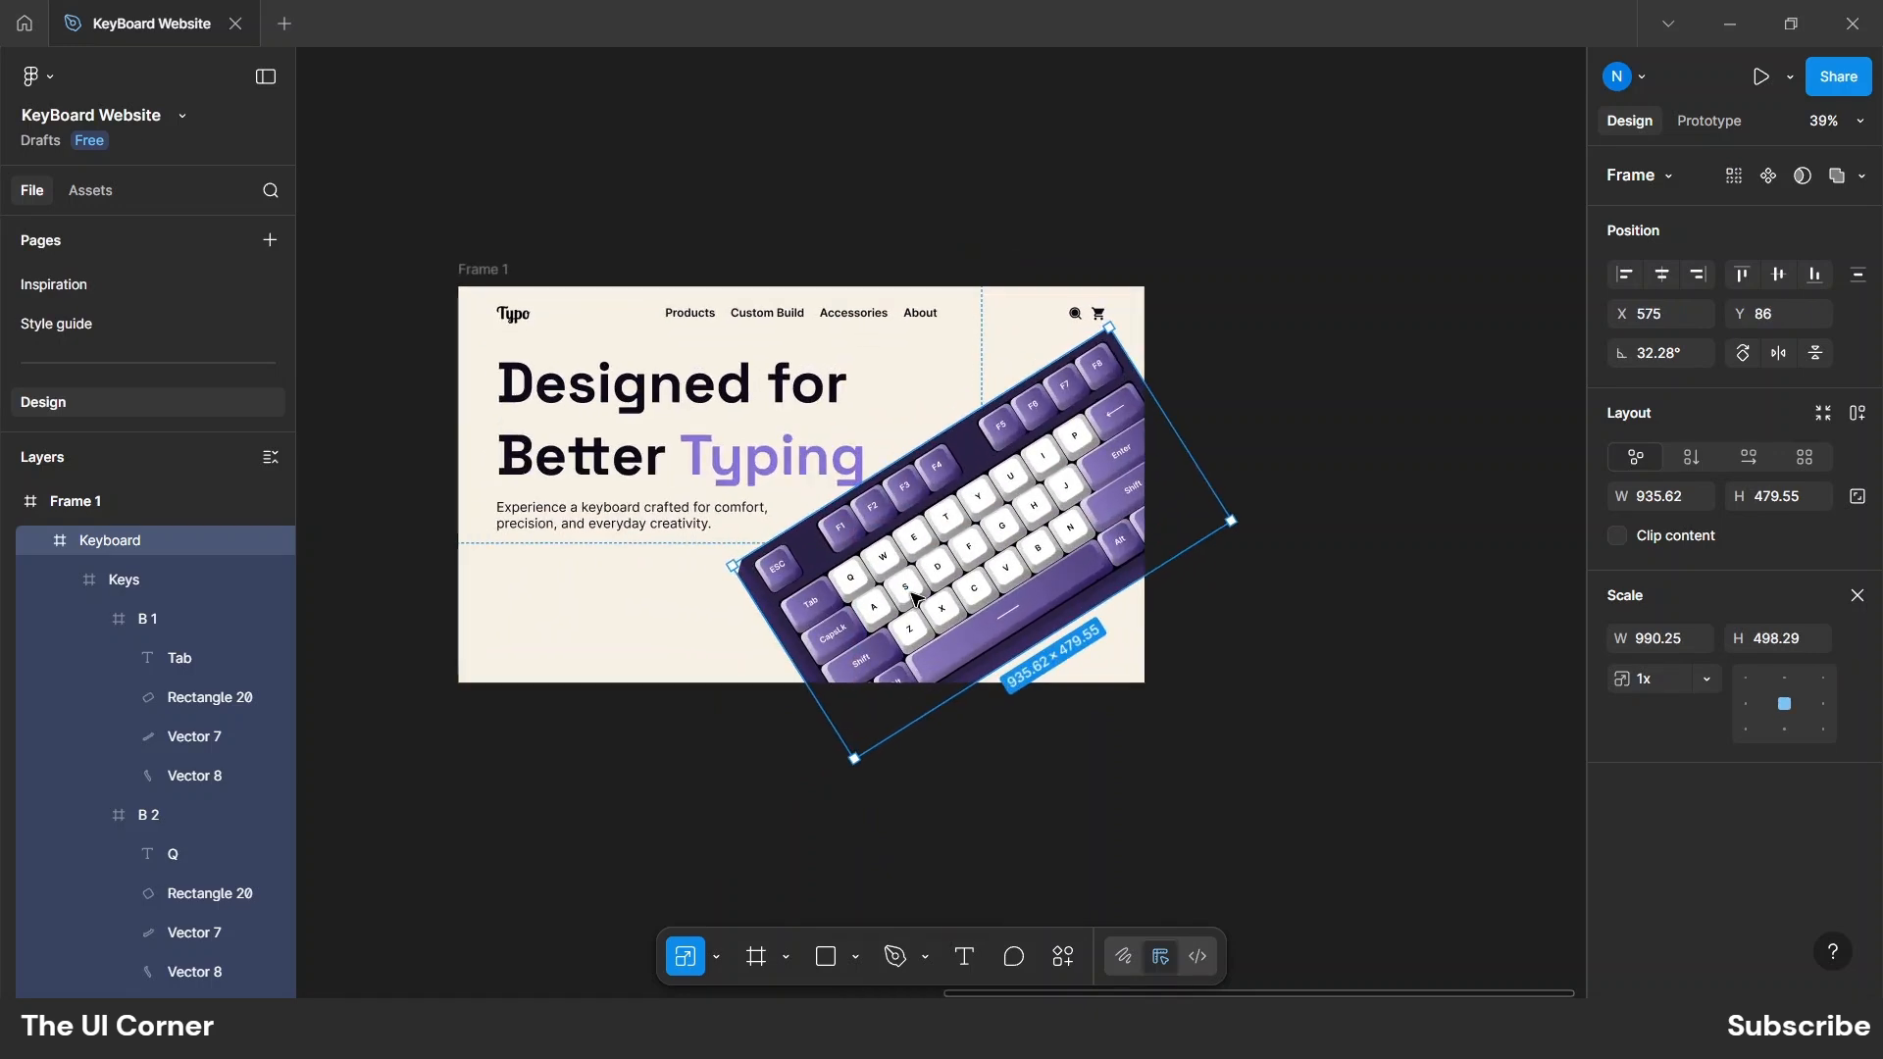
Enlarge the tilted keyboard slightly and shift it further right so it clears the text and runs off Frame 1.
scroll(912, 599, "up", 3)
left_click_drag(1186, 228, 1204, 200)
left_click_drag(1162, 339, 1216, 330)
left_click(1475, 370)
Add a pasted "Shop Keyboards" text at X 93, Y 629, below the description in Frame 1.
scroll(550, 643, "up", 6)
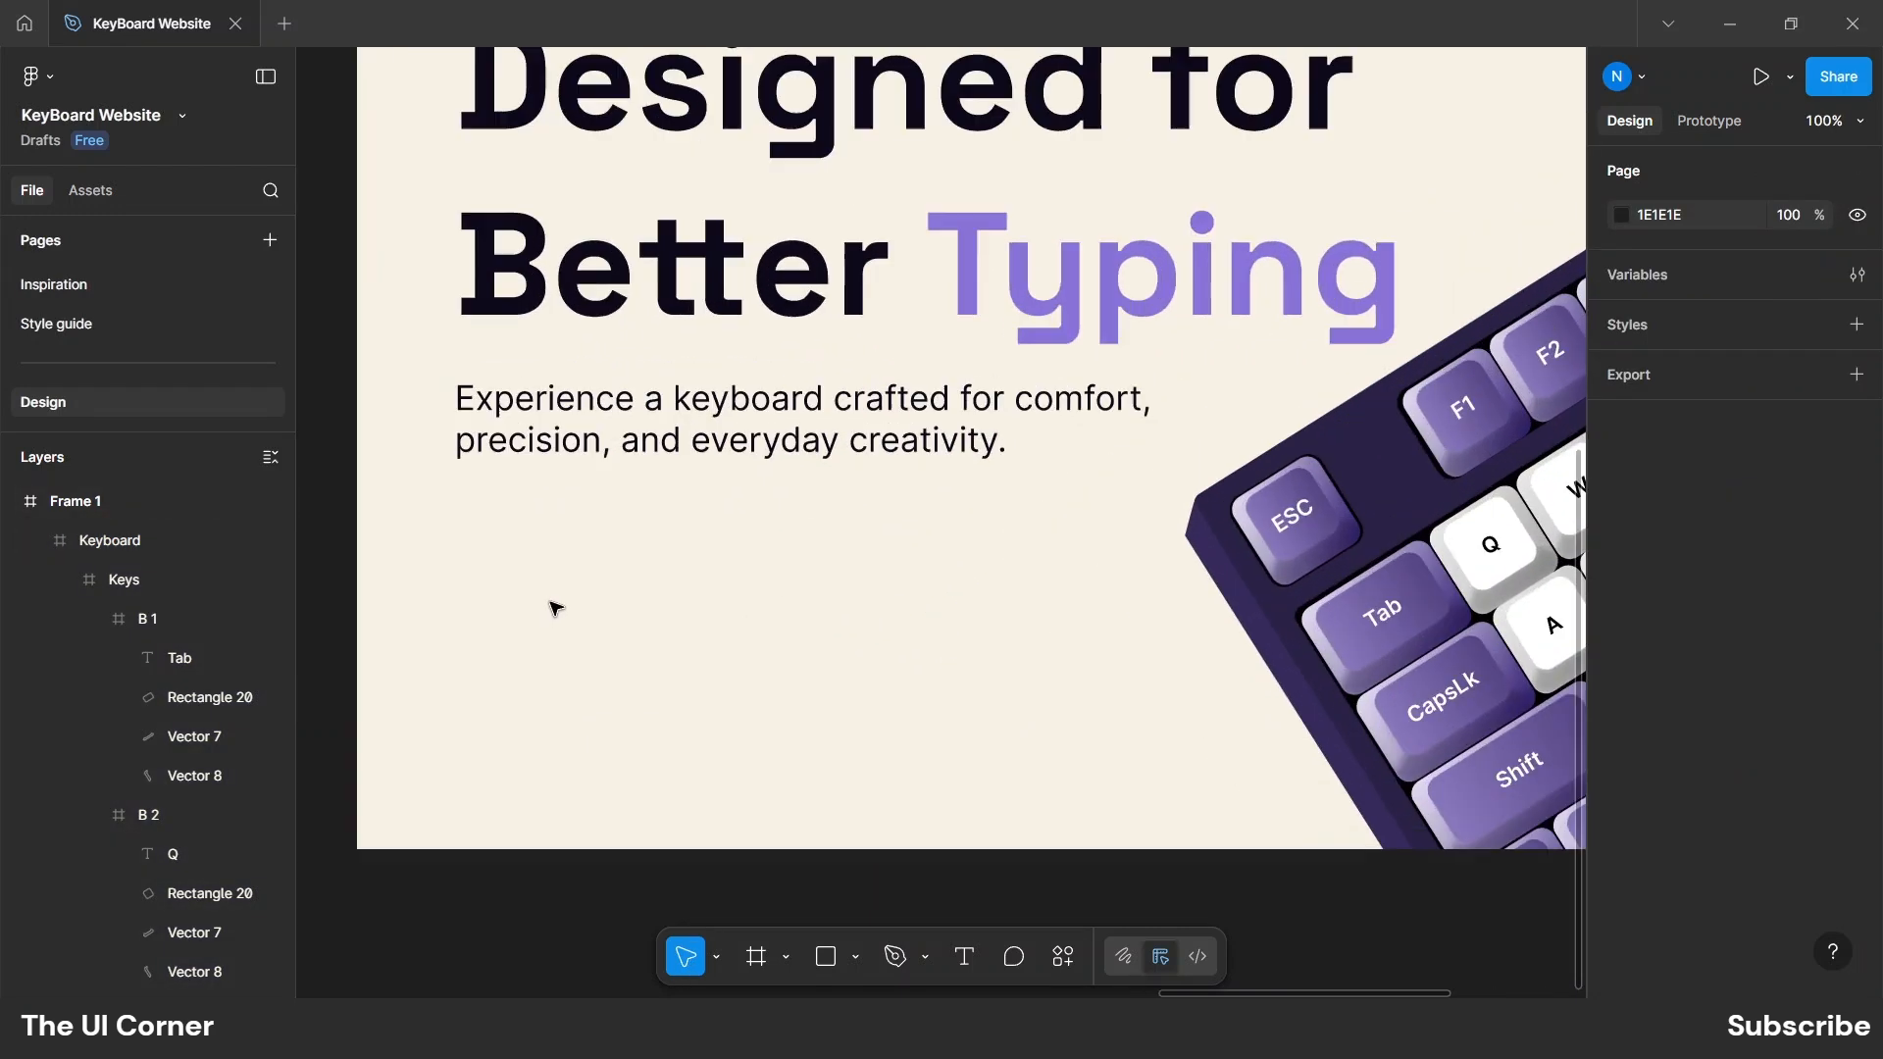
scroll(555, 608, "up", 2)
key("t")
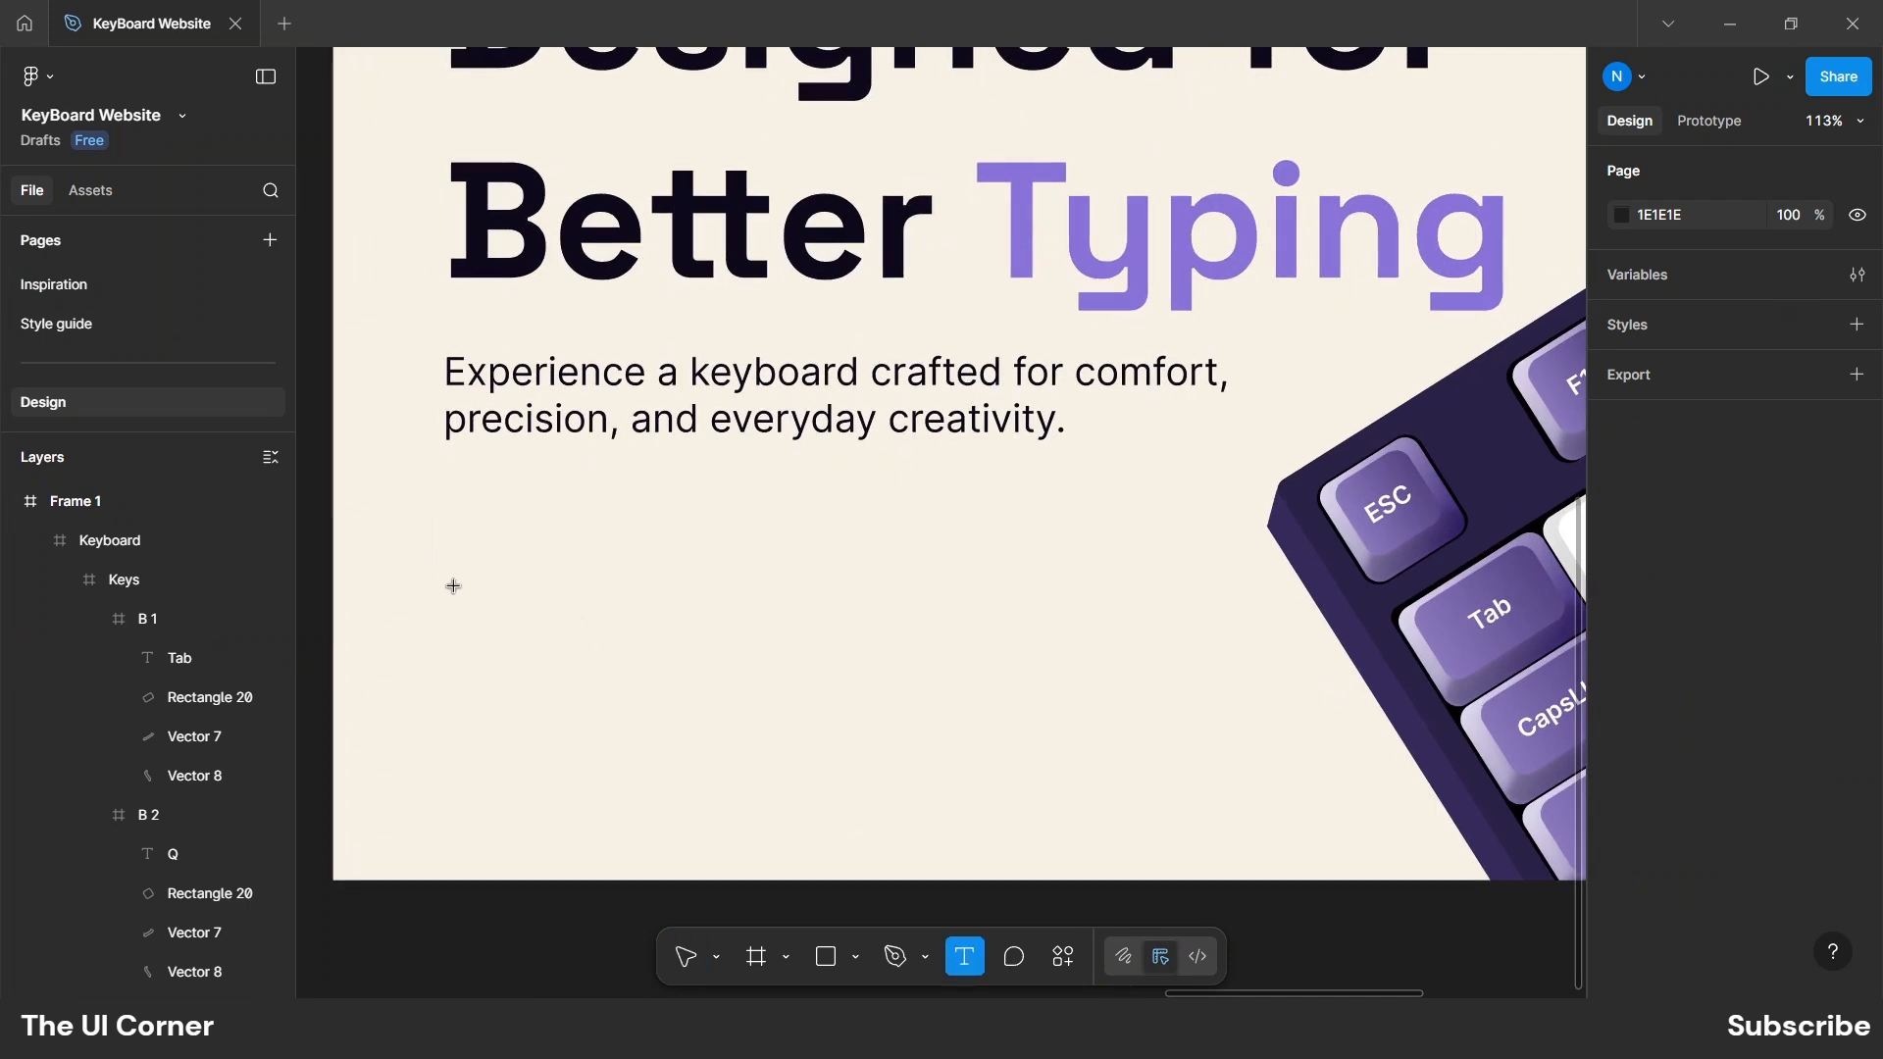
left_click(464, 600)
key("ctrl+v")
key("Escape")
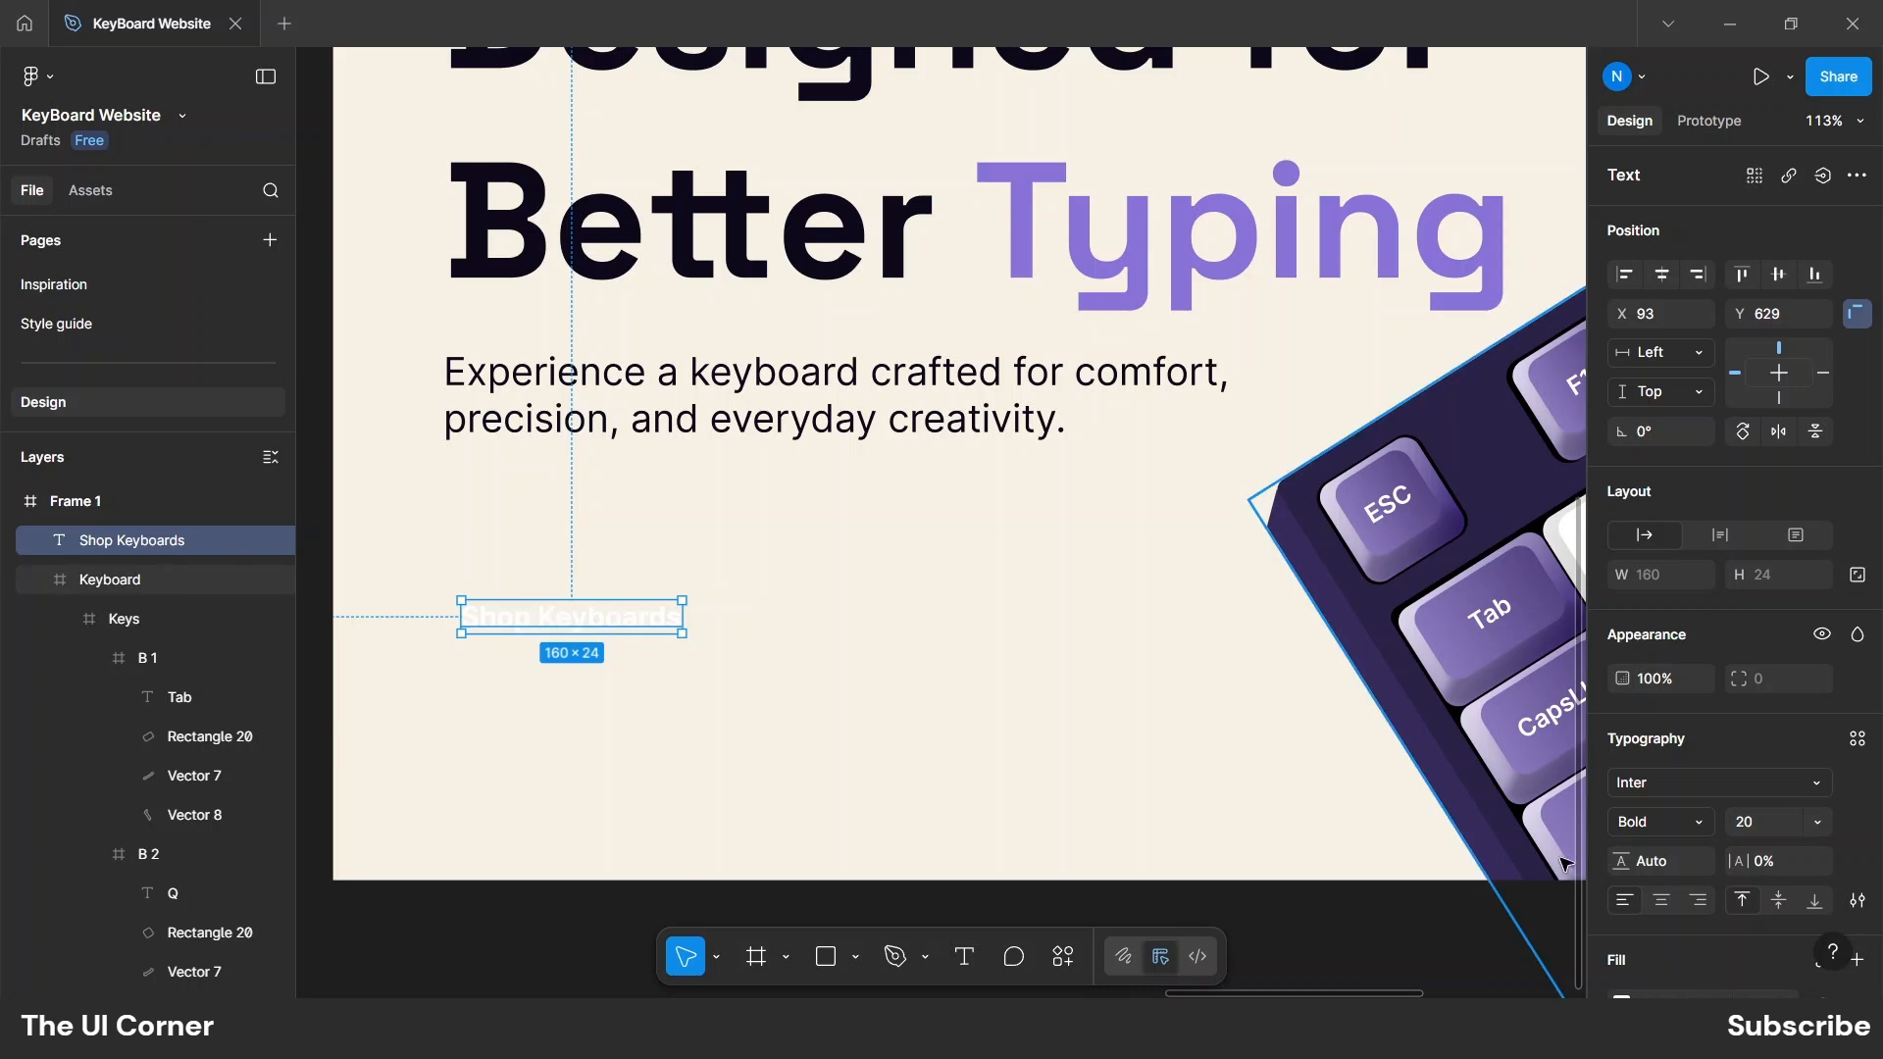
Recolour the "Shop Keyboards" text to 0E0A1C by sampling the dark heading.
scroll(1673, 827, "down", 3)
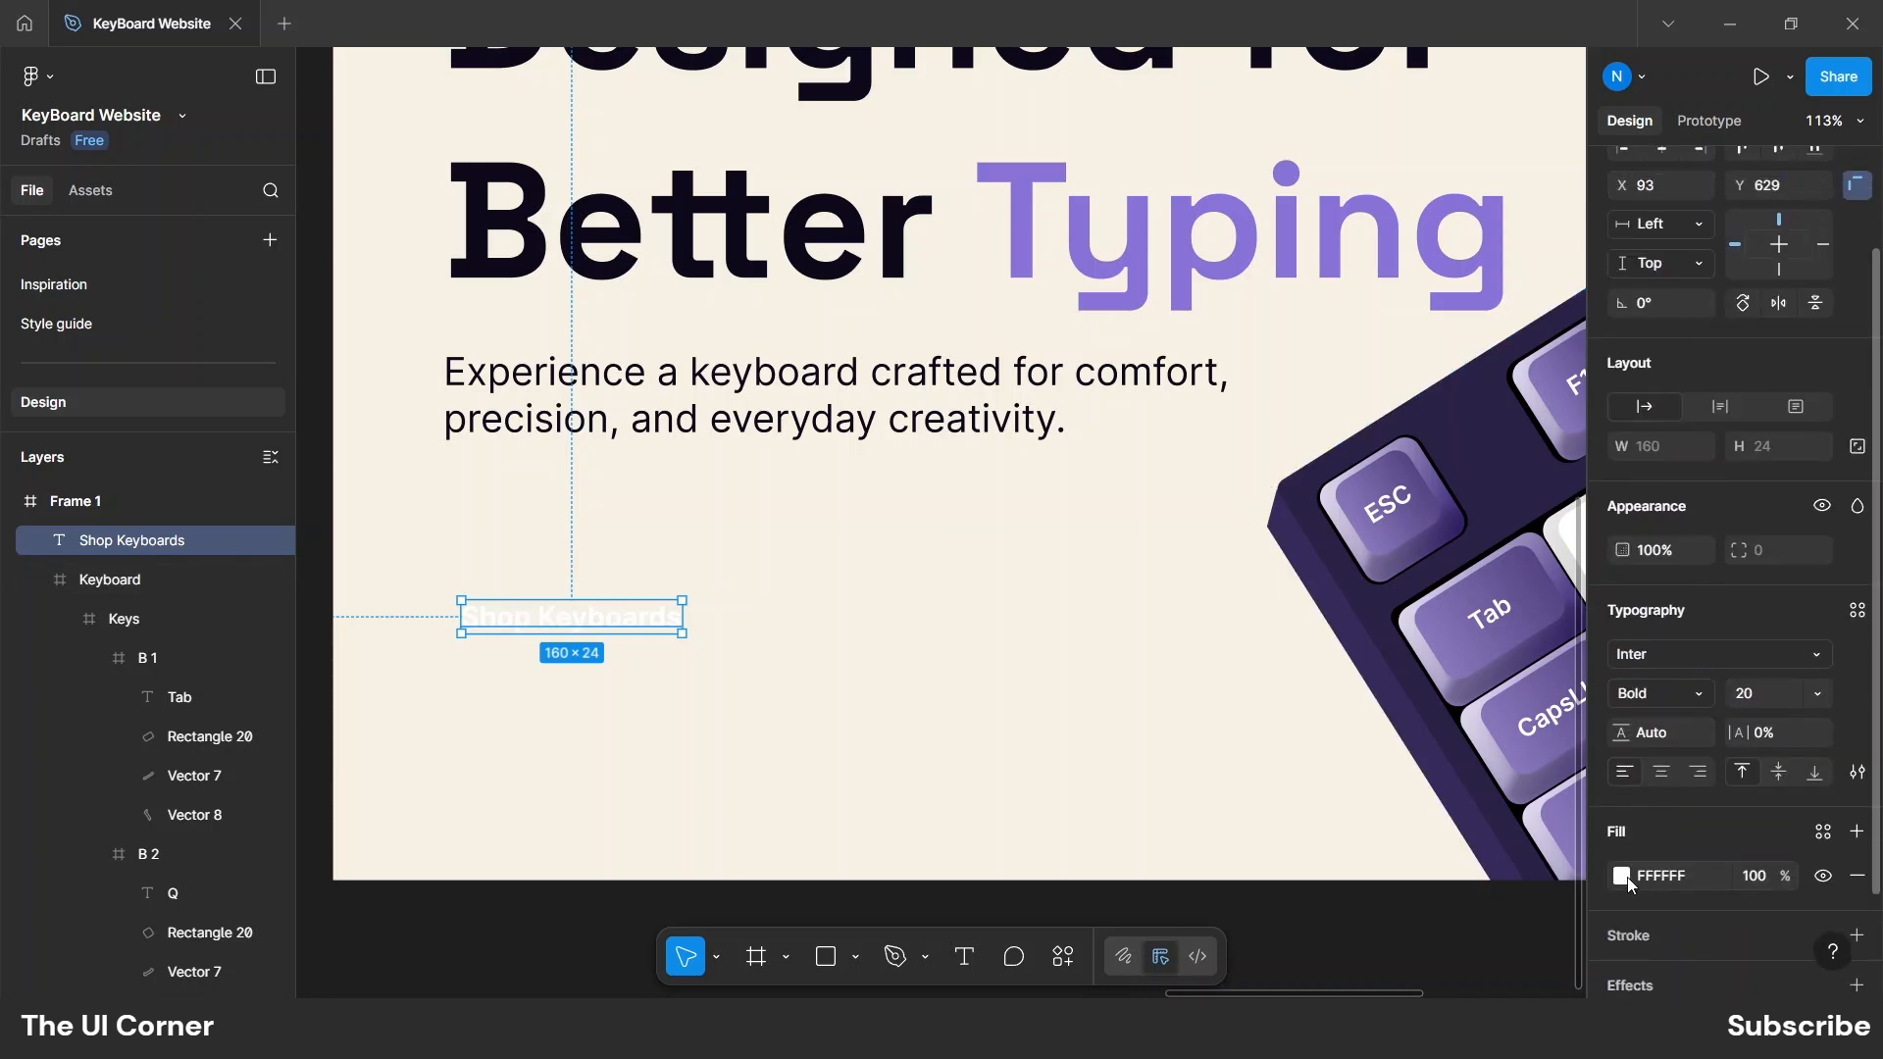
left_click(1622, 876)
left_click(1329, 770)
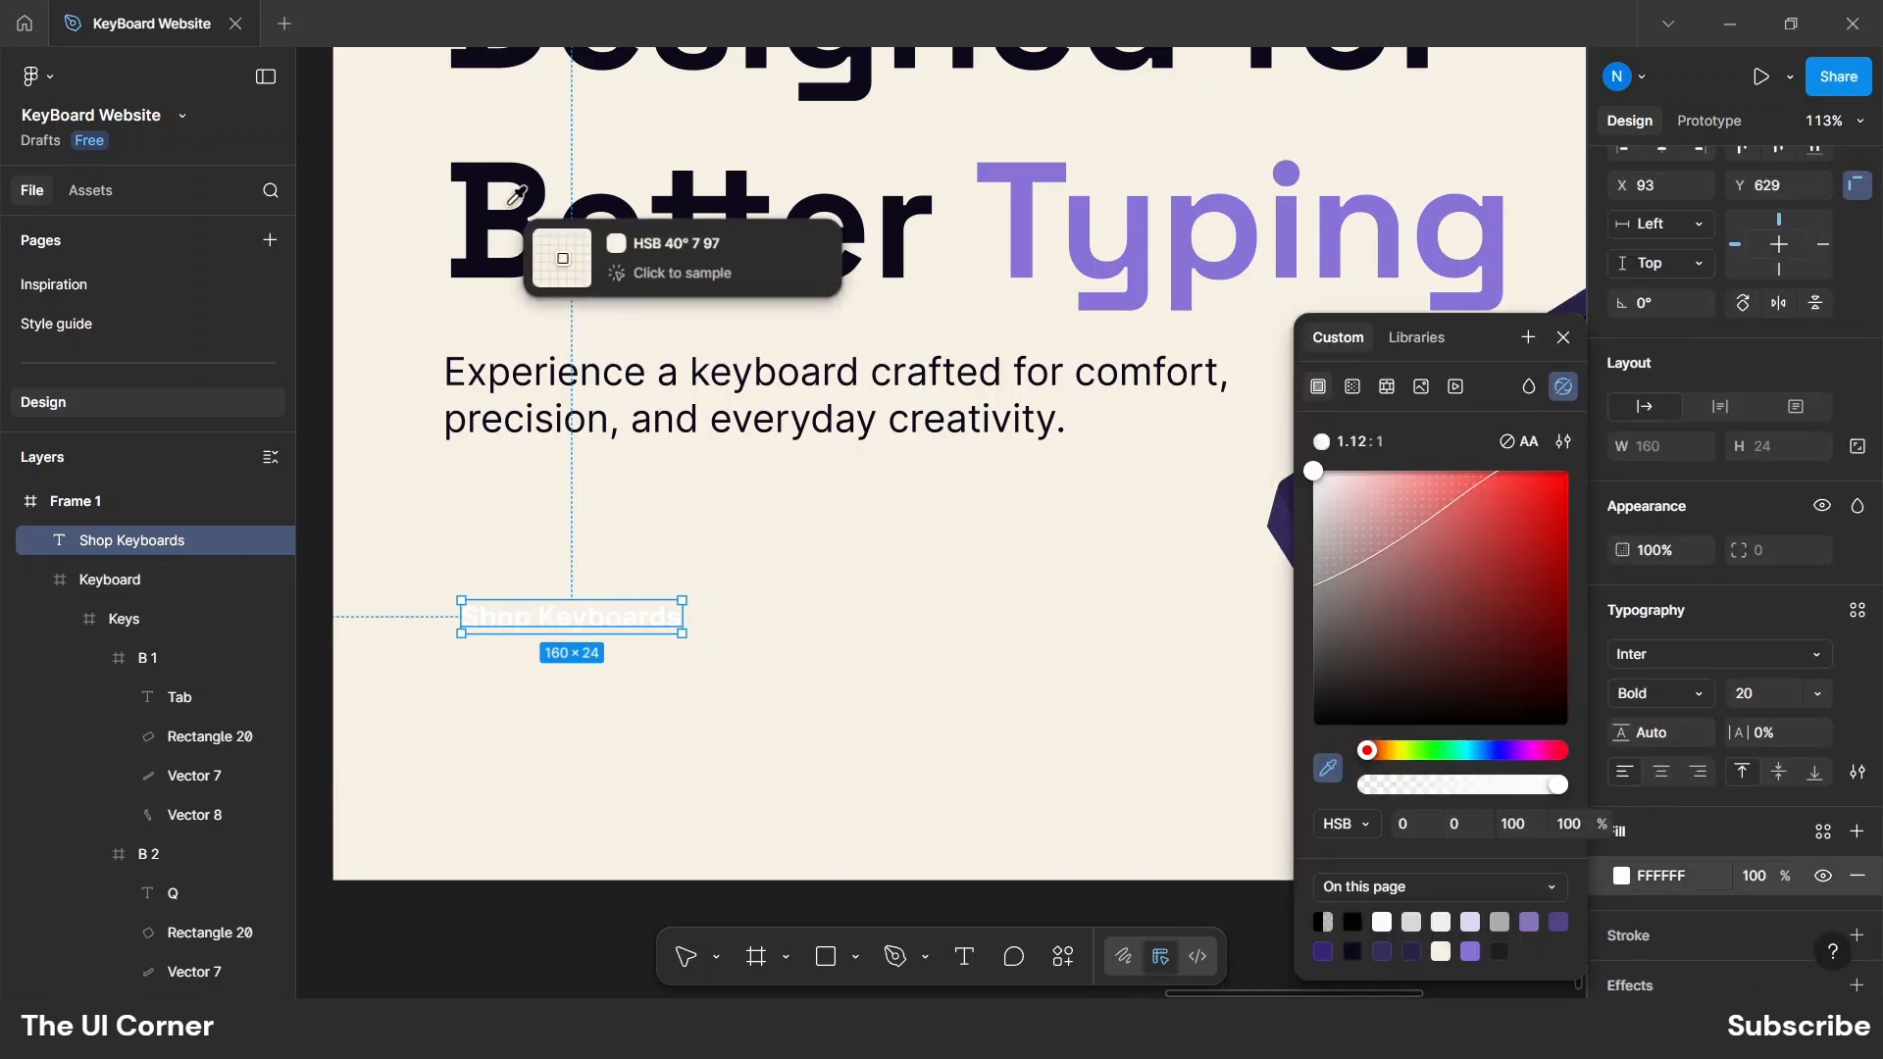
left_click(559, 273)
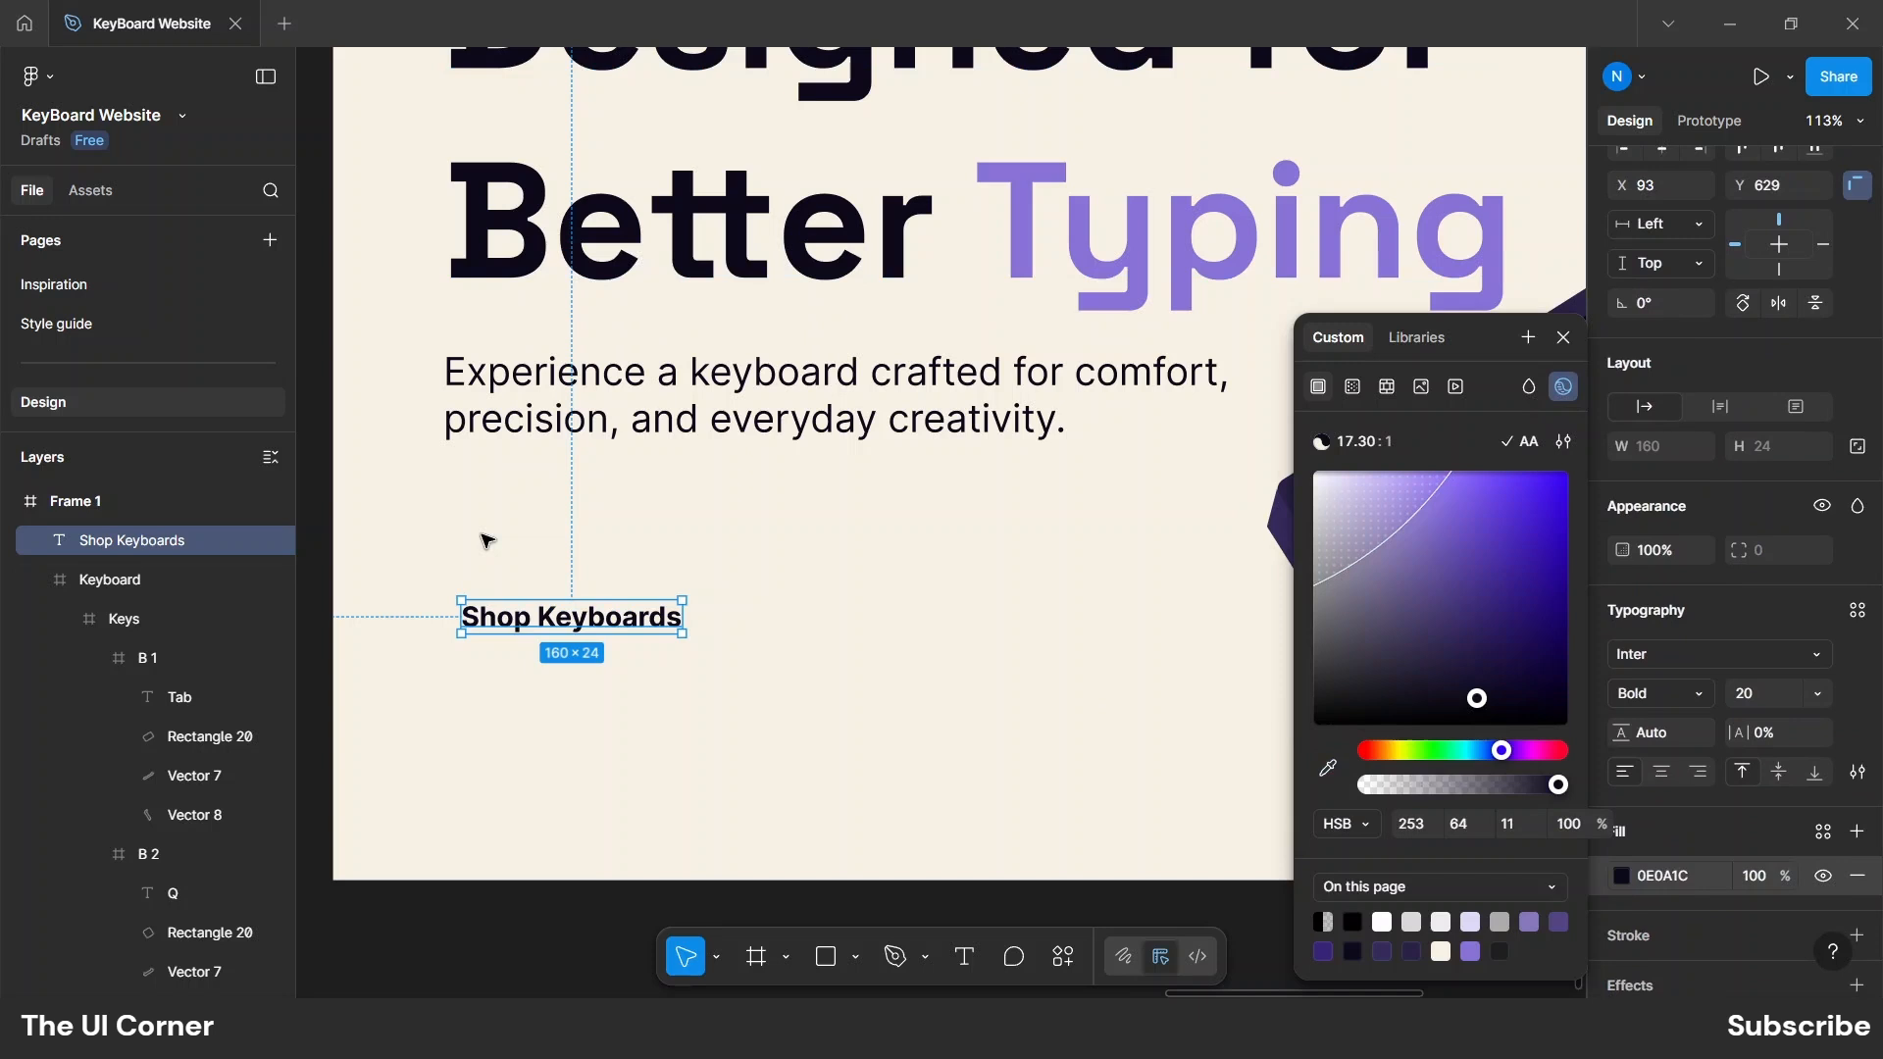
left_click(526, 656)
Wrap the "Shop Keyboards" text in an auto layout frame with 16 horizontal and 24 vertical padding.
left_click(526, 627)
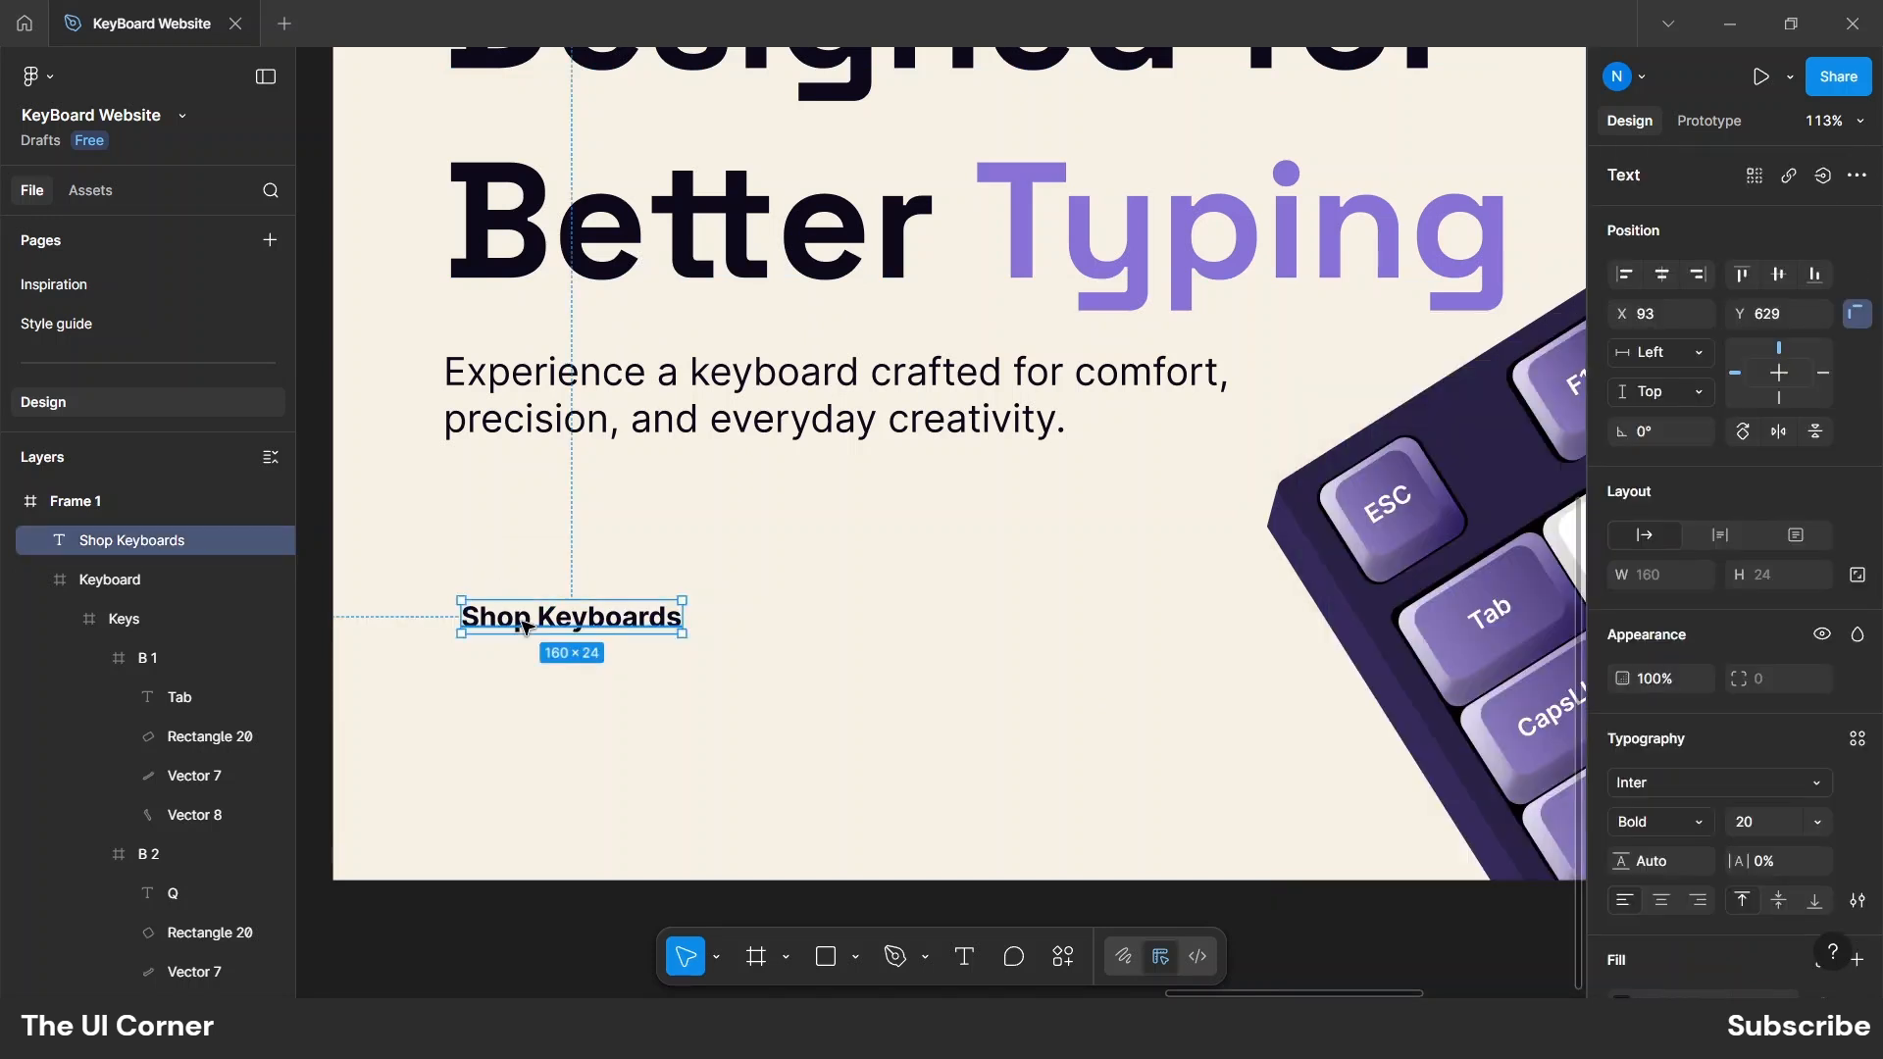
key("shift+a")
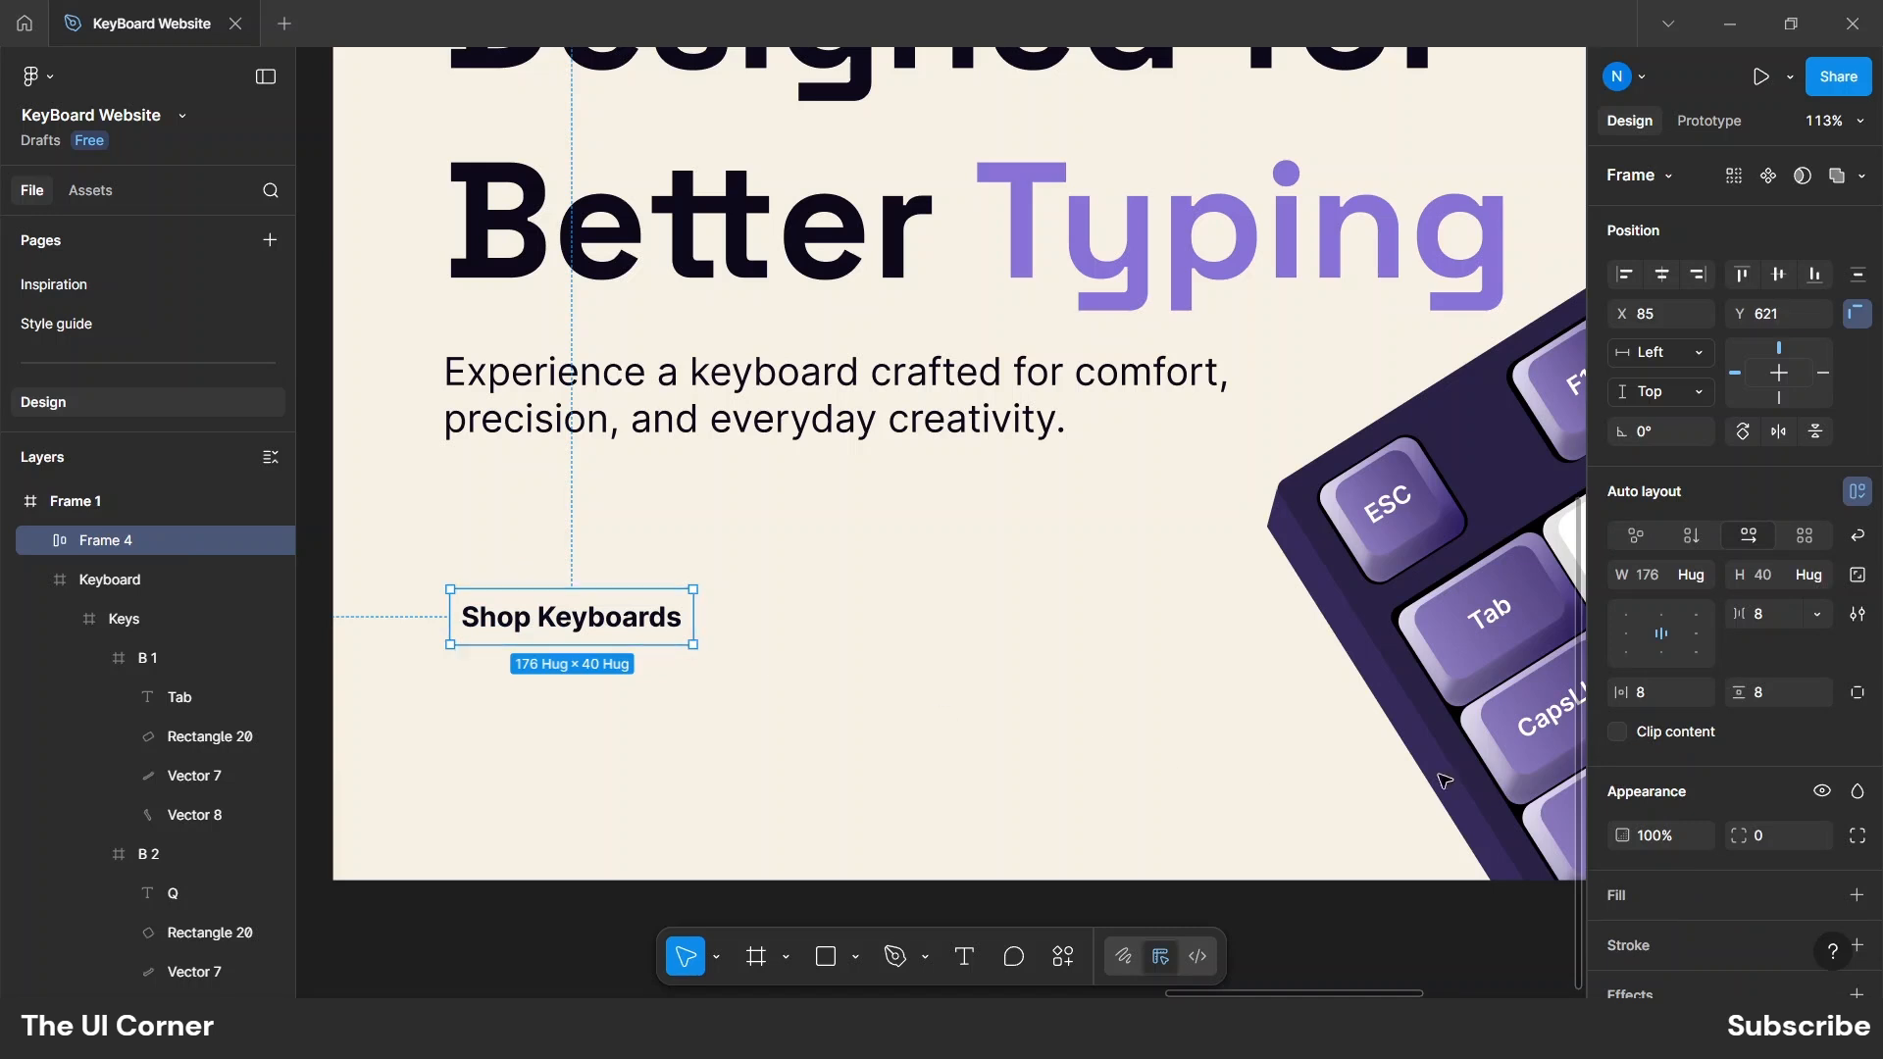
left_click(1648, 696)
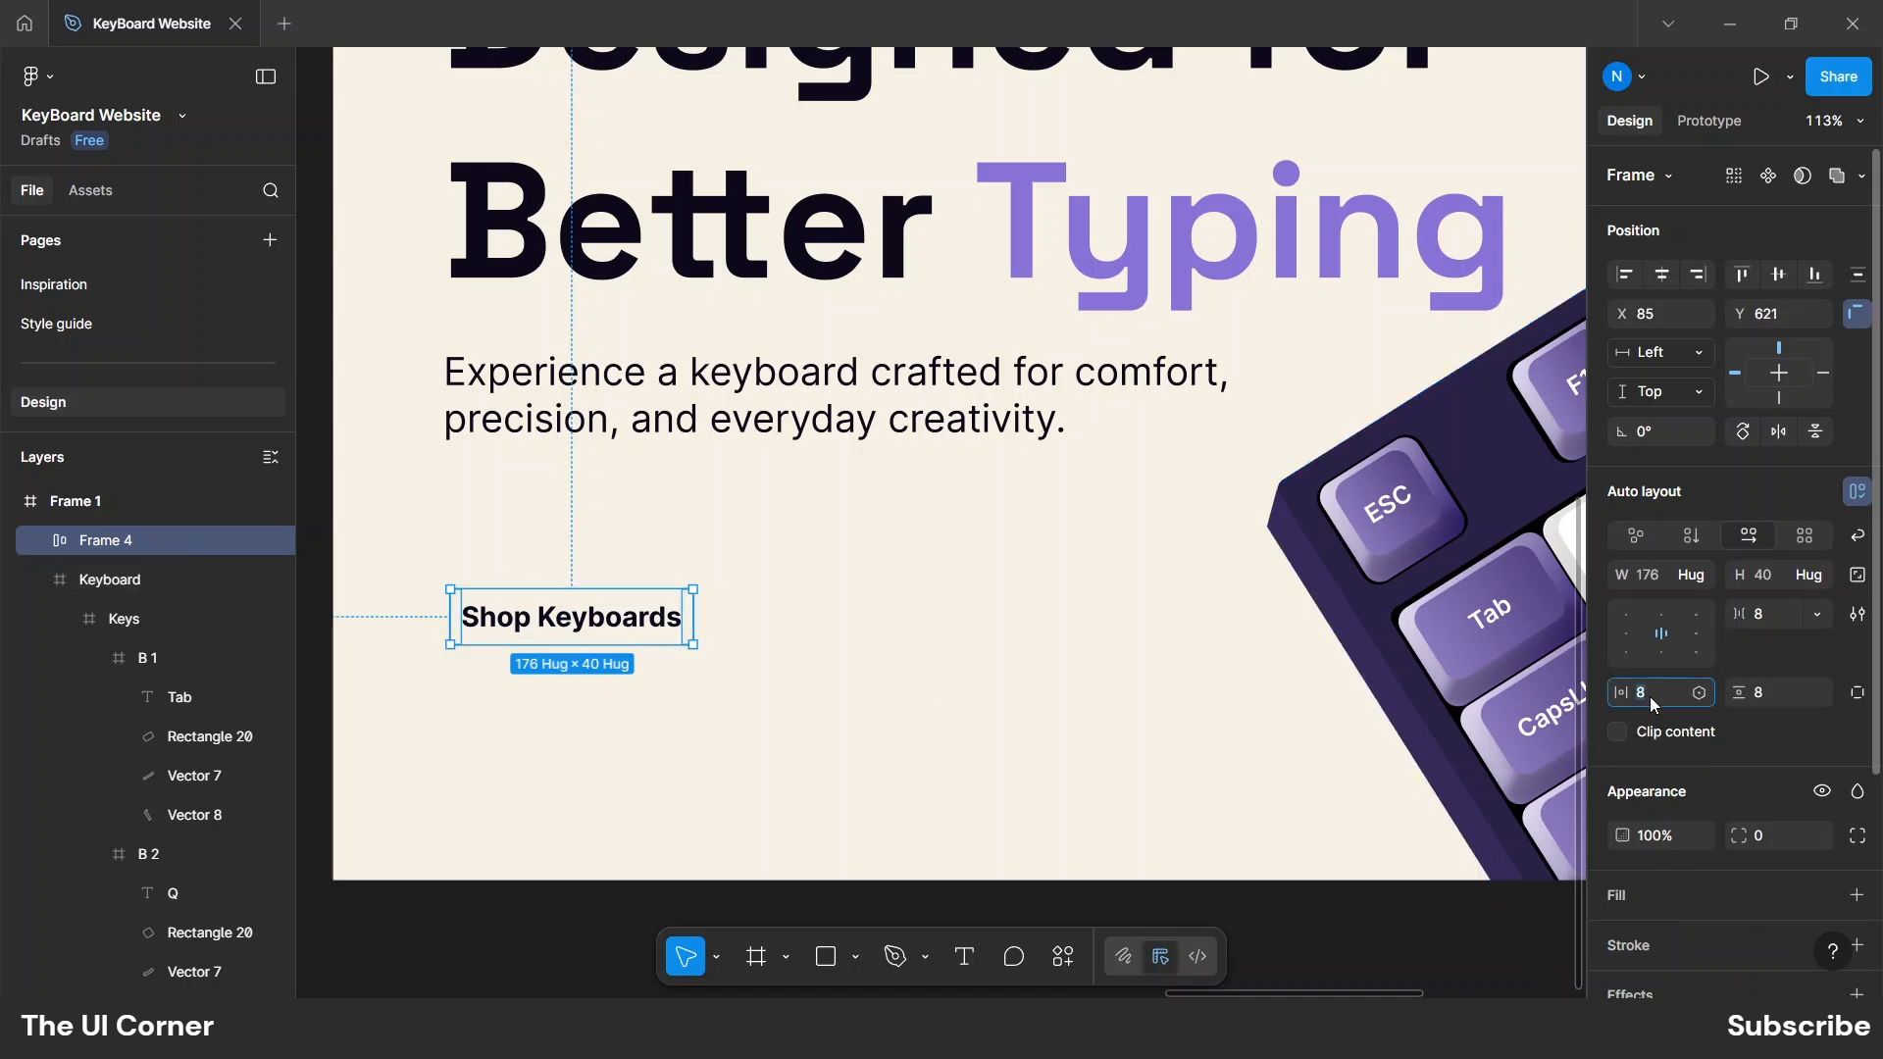
type("16")
key("Tab")
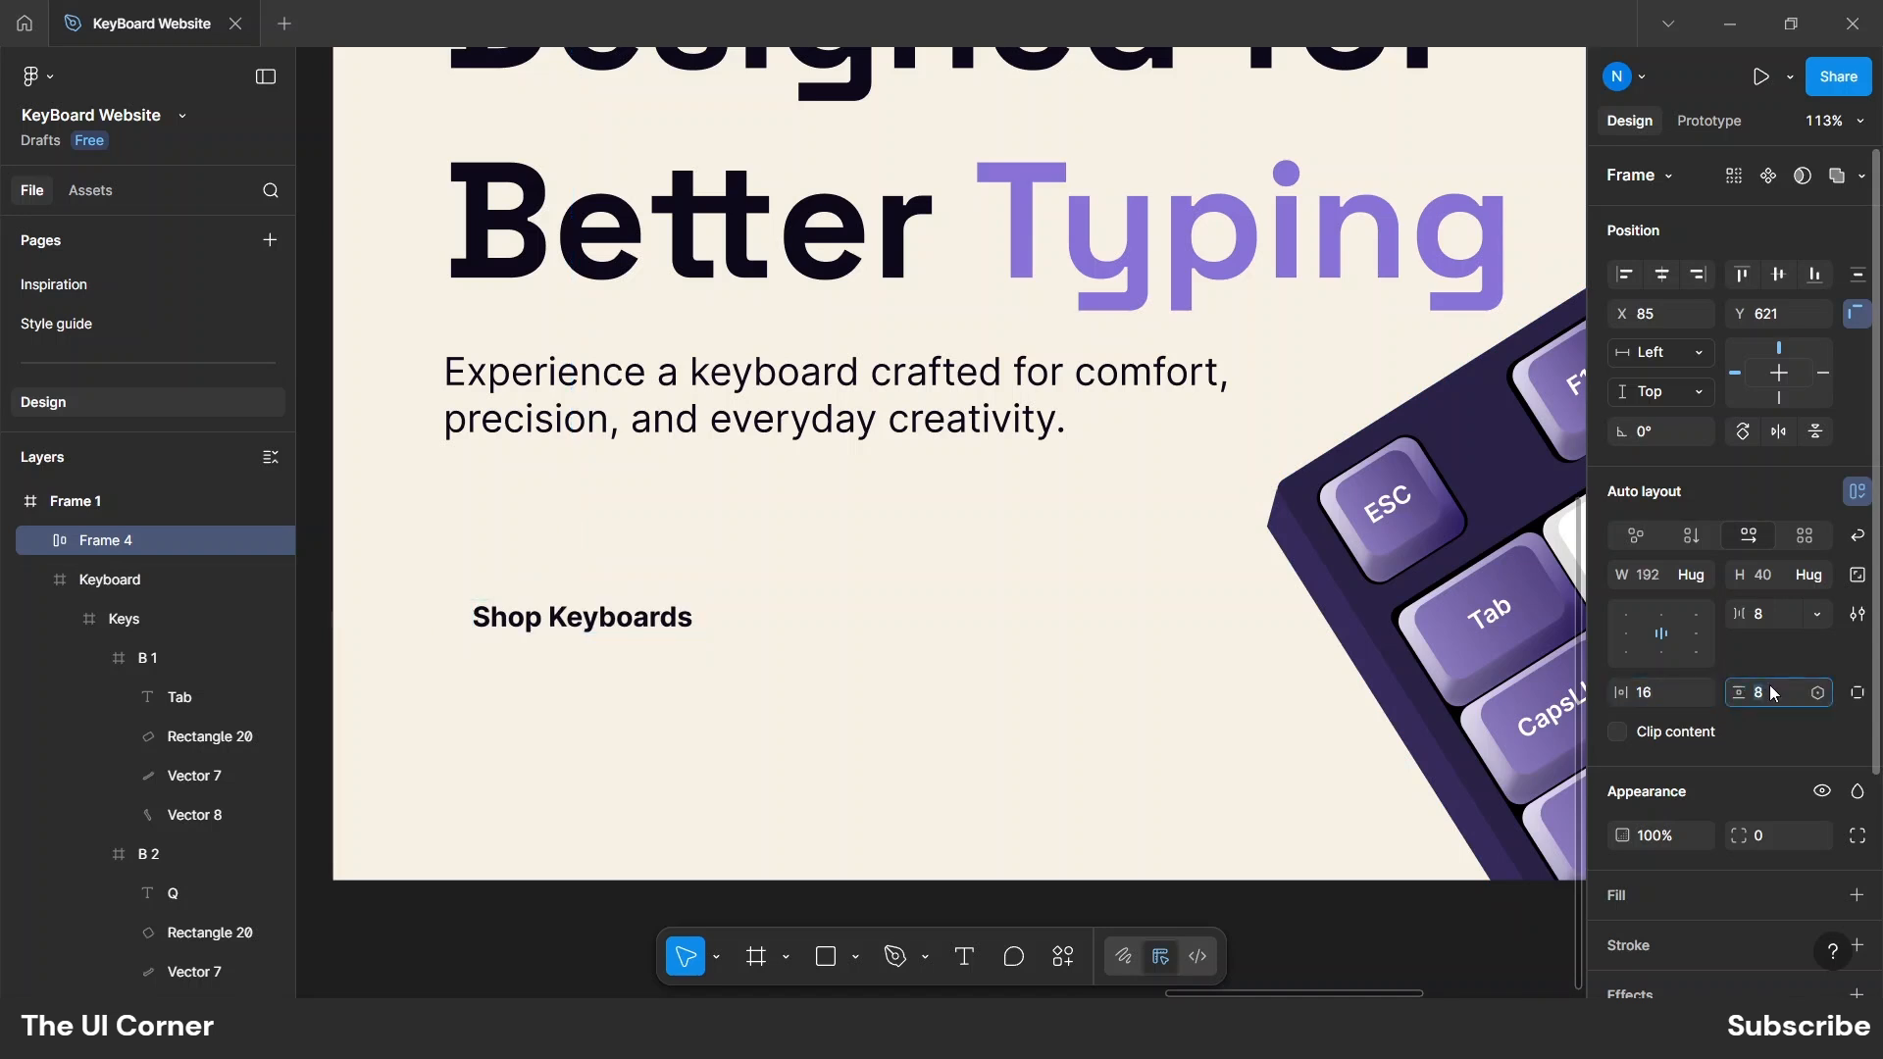
type("24")
key("Return")
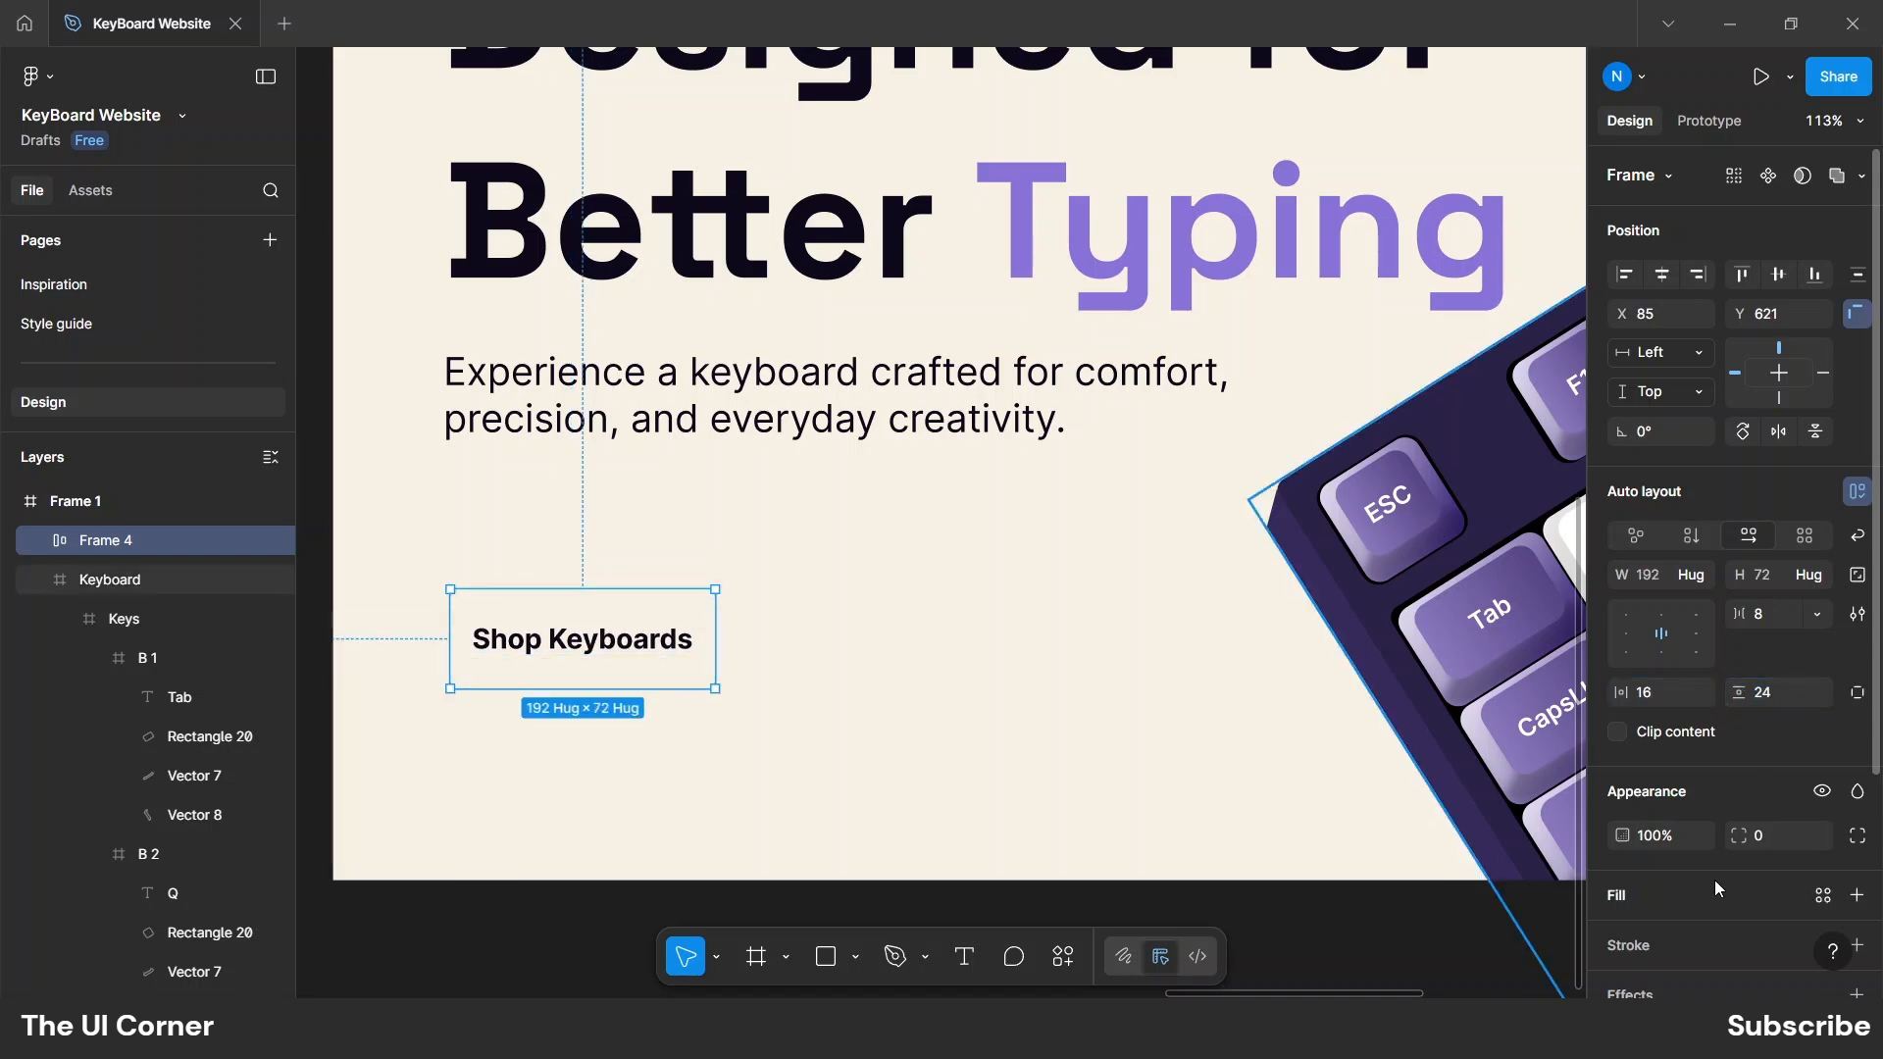
Fill the button frame with purple 8A72D8 sampled from the word "Typing" in the heading.
scroll(1667, 863, "down", 2)
left_click(1654, 757)
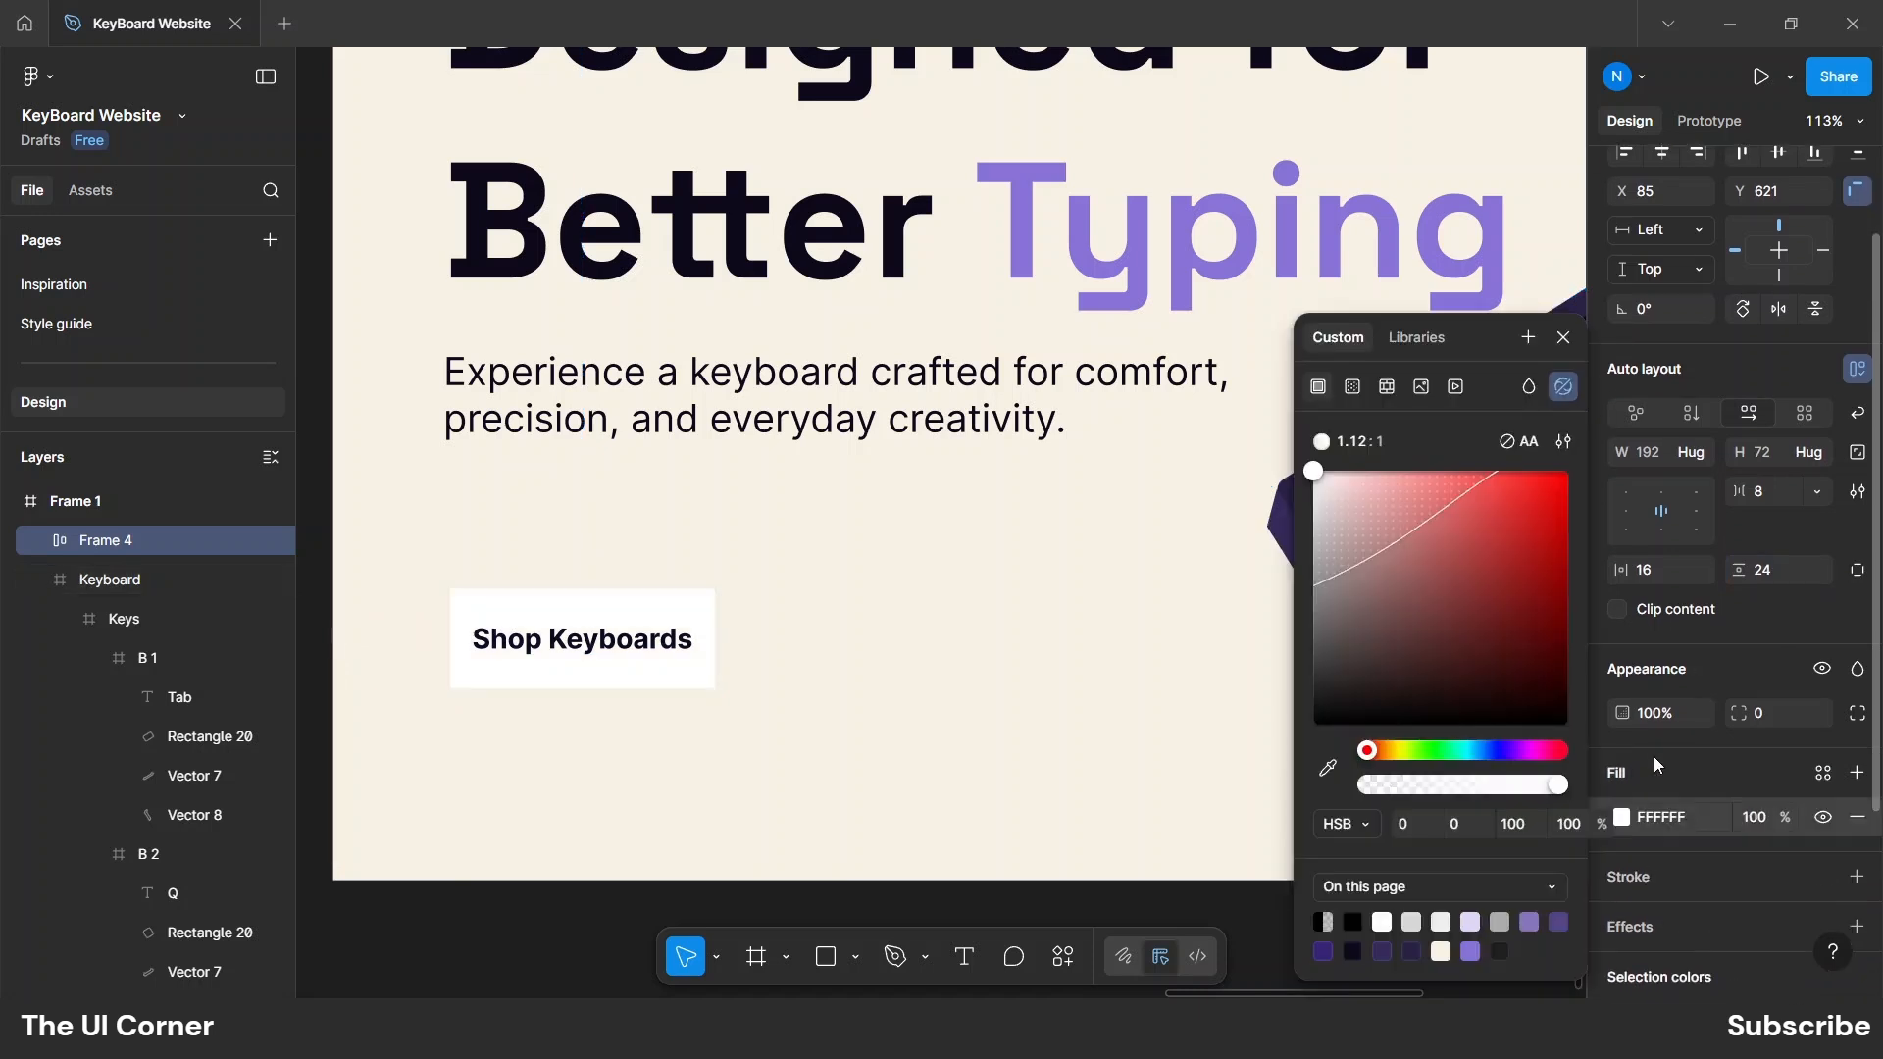
left_click(1328, 768)
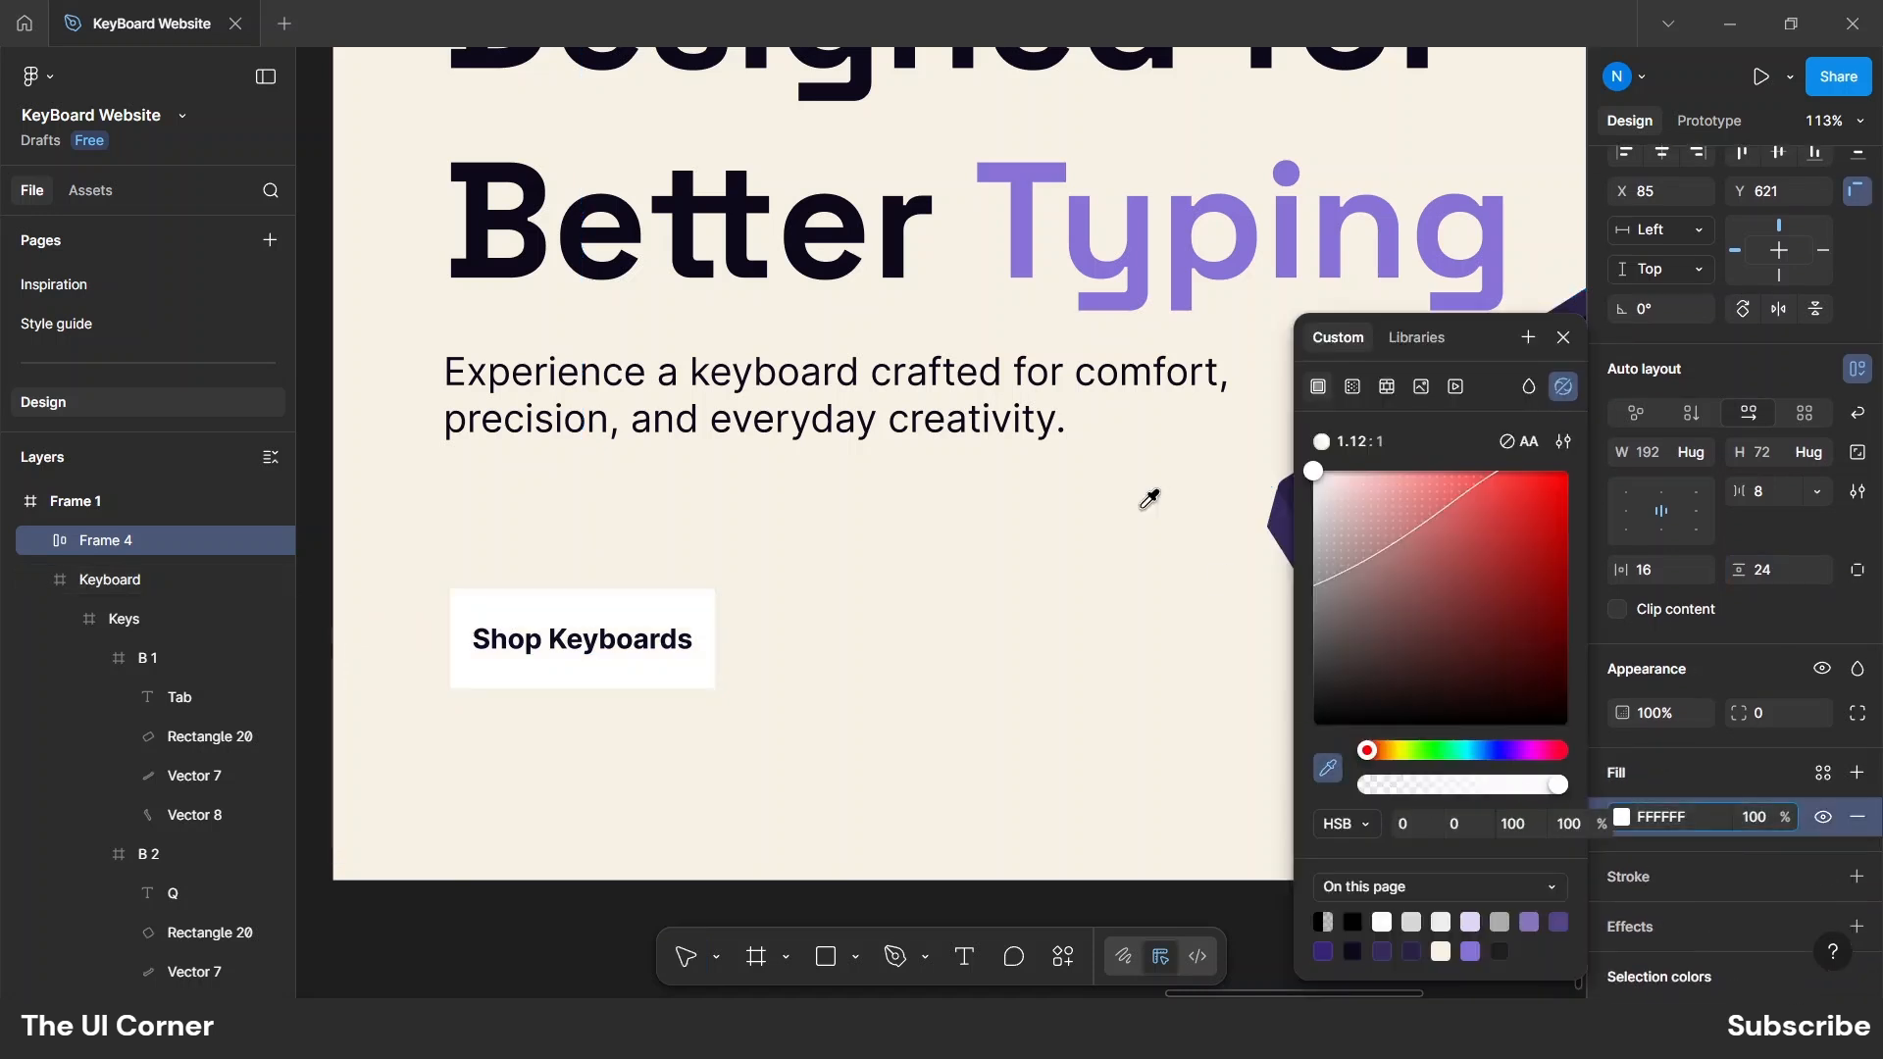
left_click(1030, 239)
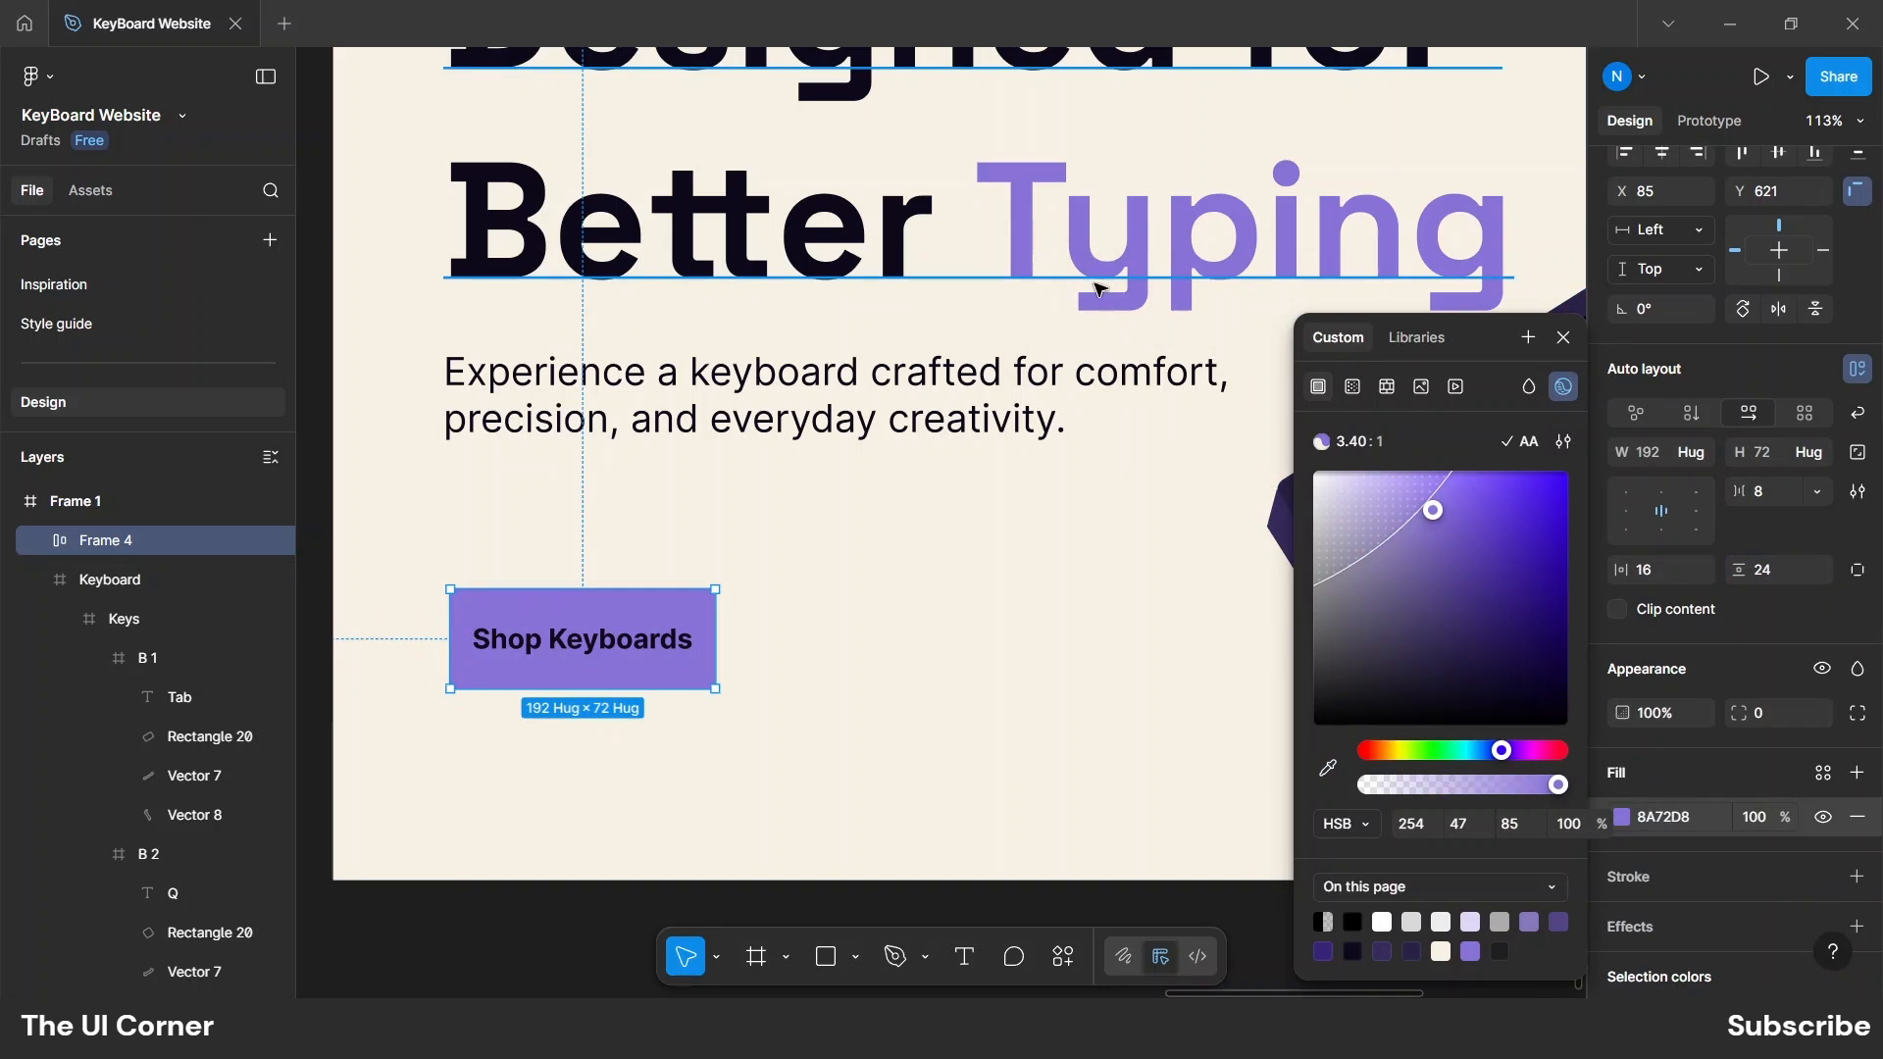
left_click(1564, 337)
Change the "Shop Keyboards" label's text colour to white, FFFFFF.
left_click(612, 649)
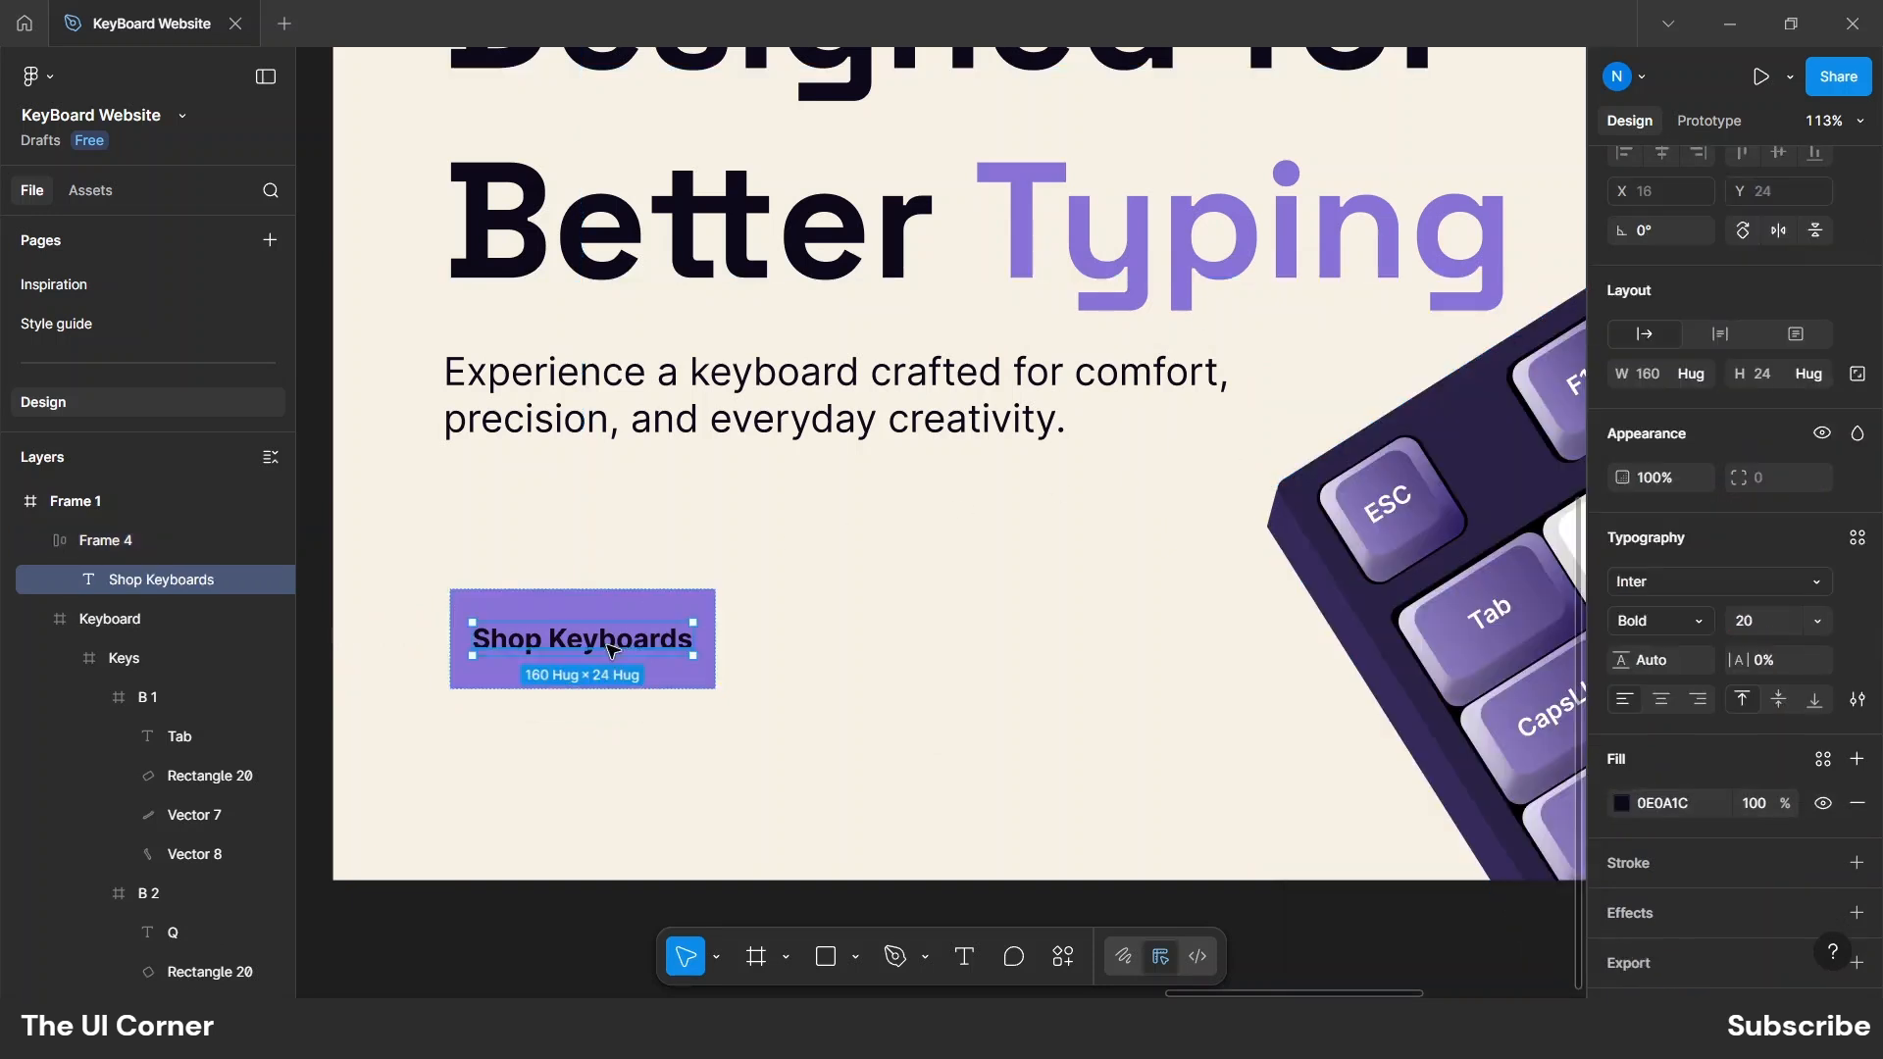
left_click(1622, 803)
left_click_drag(1471, 691, 1205, 298)
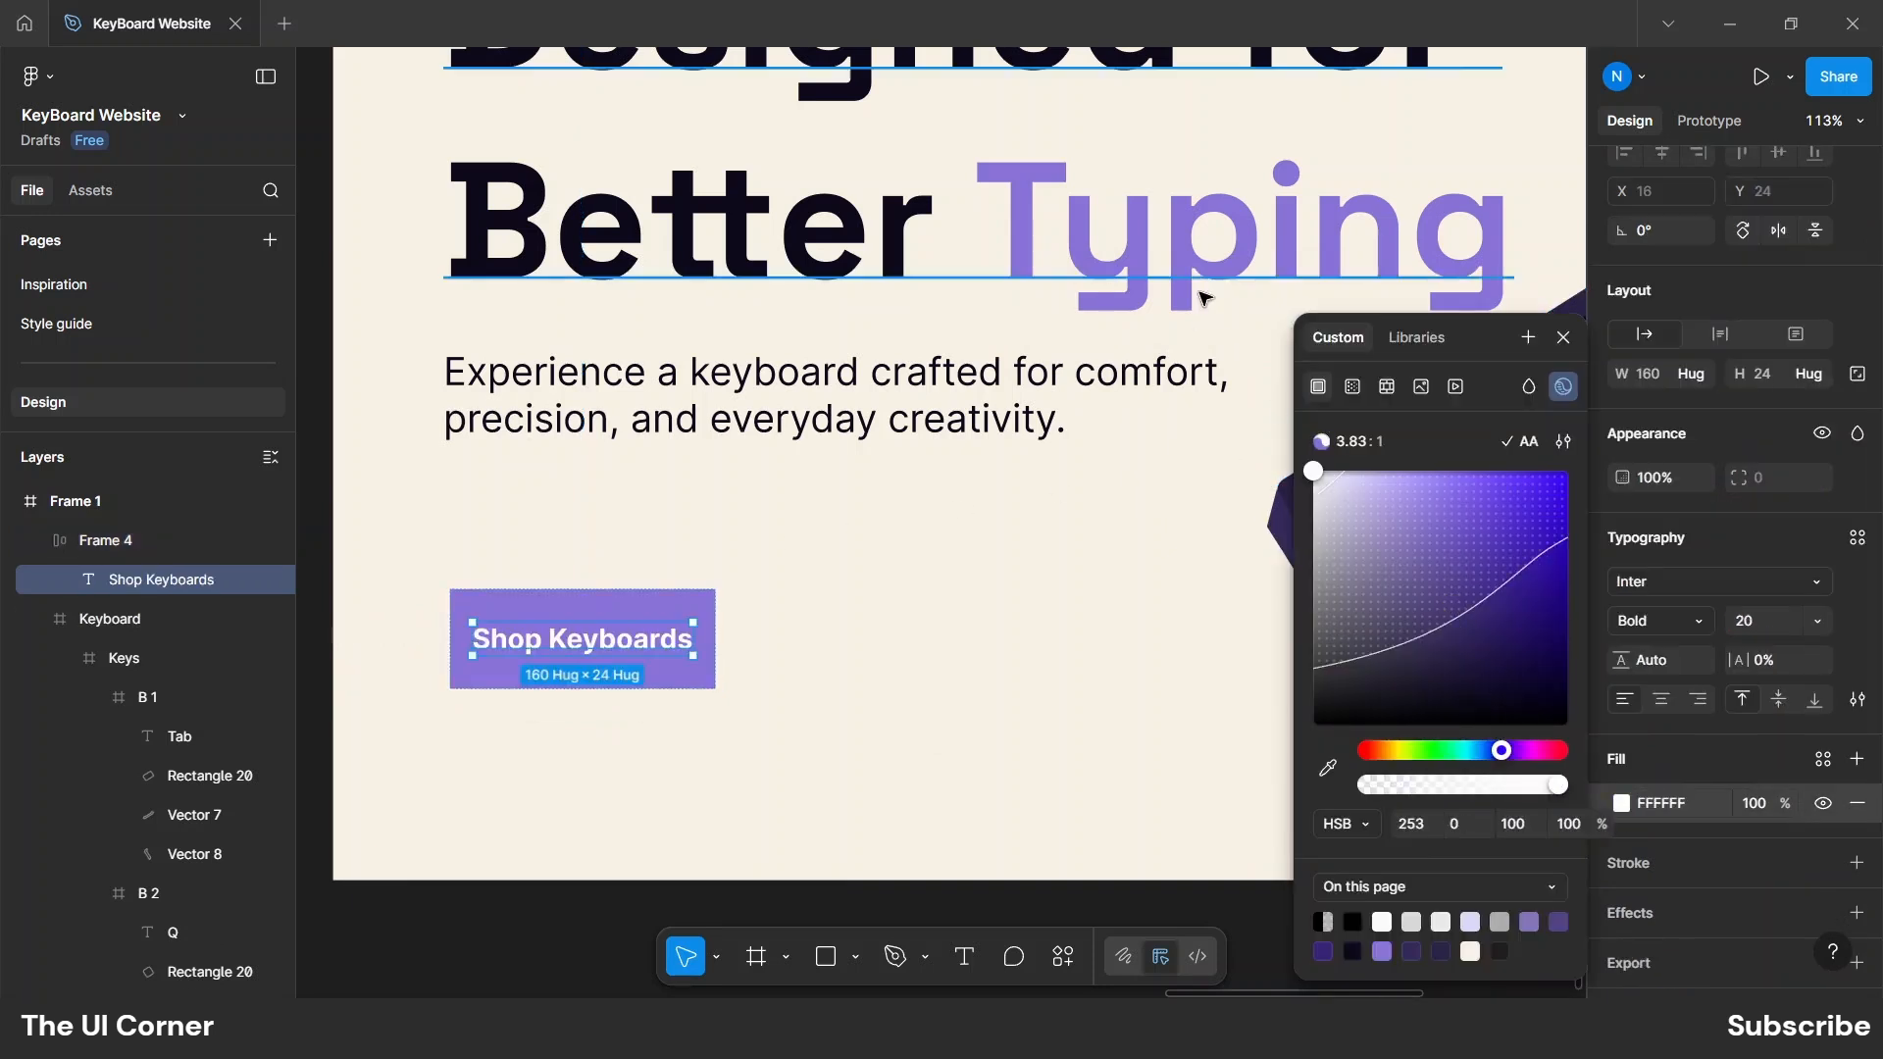
left_click(1564, 338)
Round the purple button frame with a corner radius of 41.
left_click(660, 612)
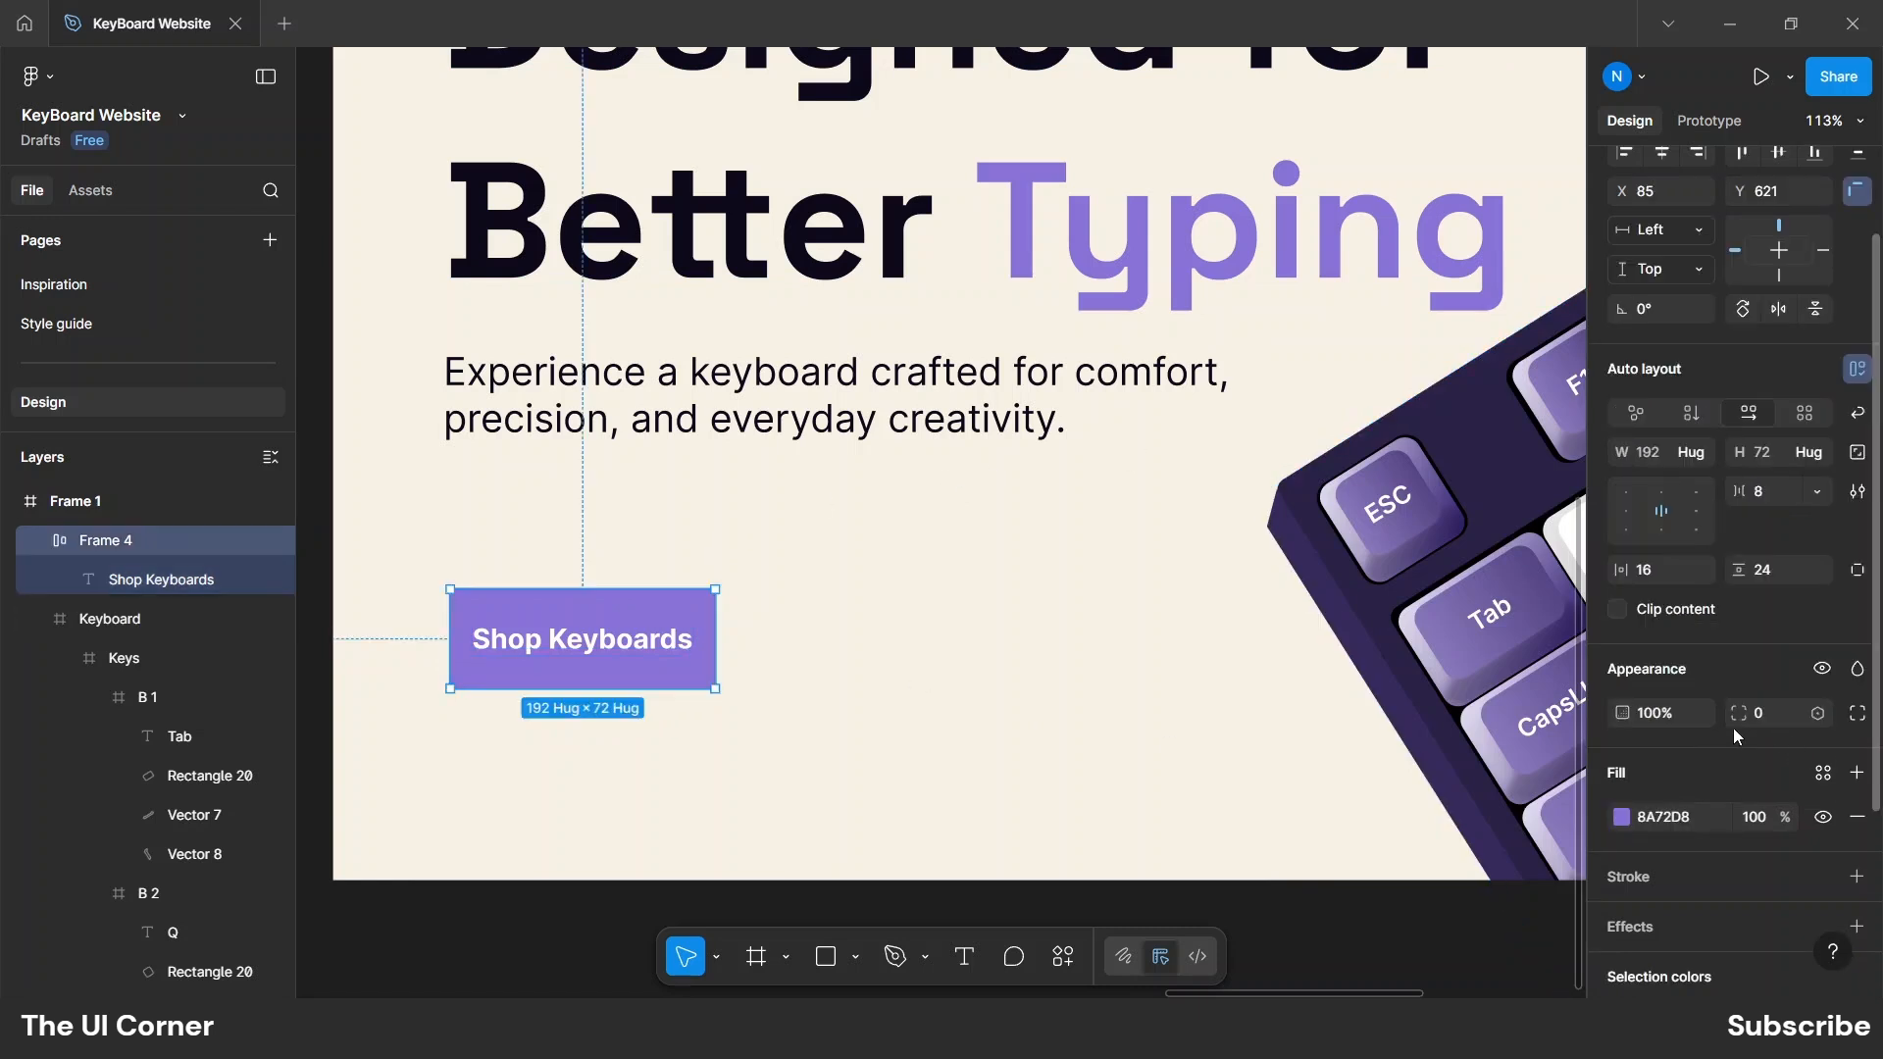
left_click_drag(1738, 713, 852, 709)
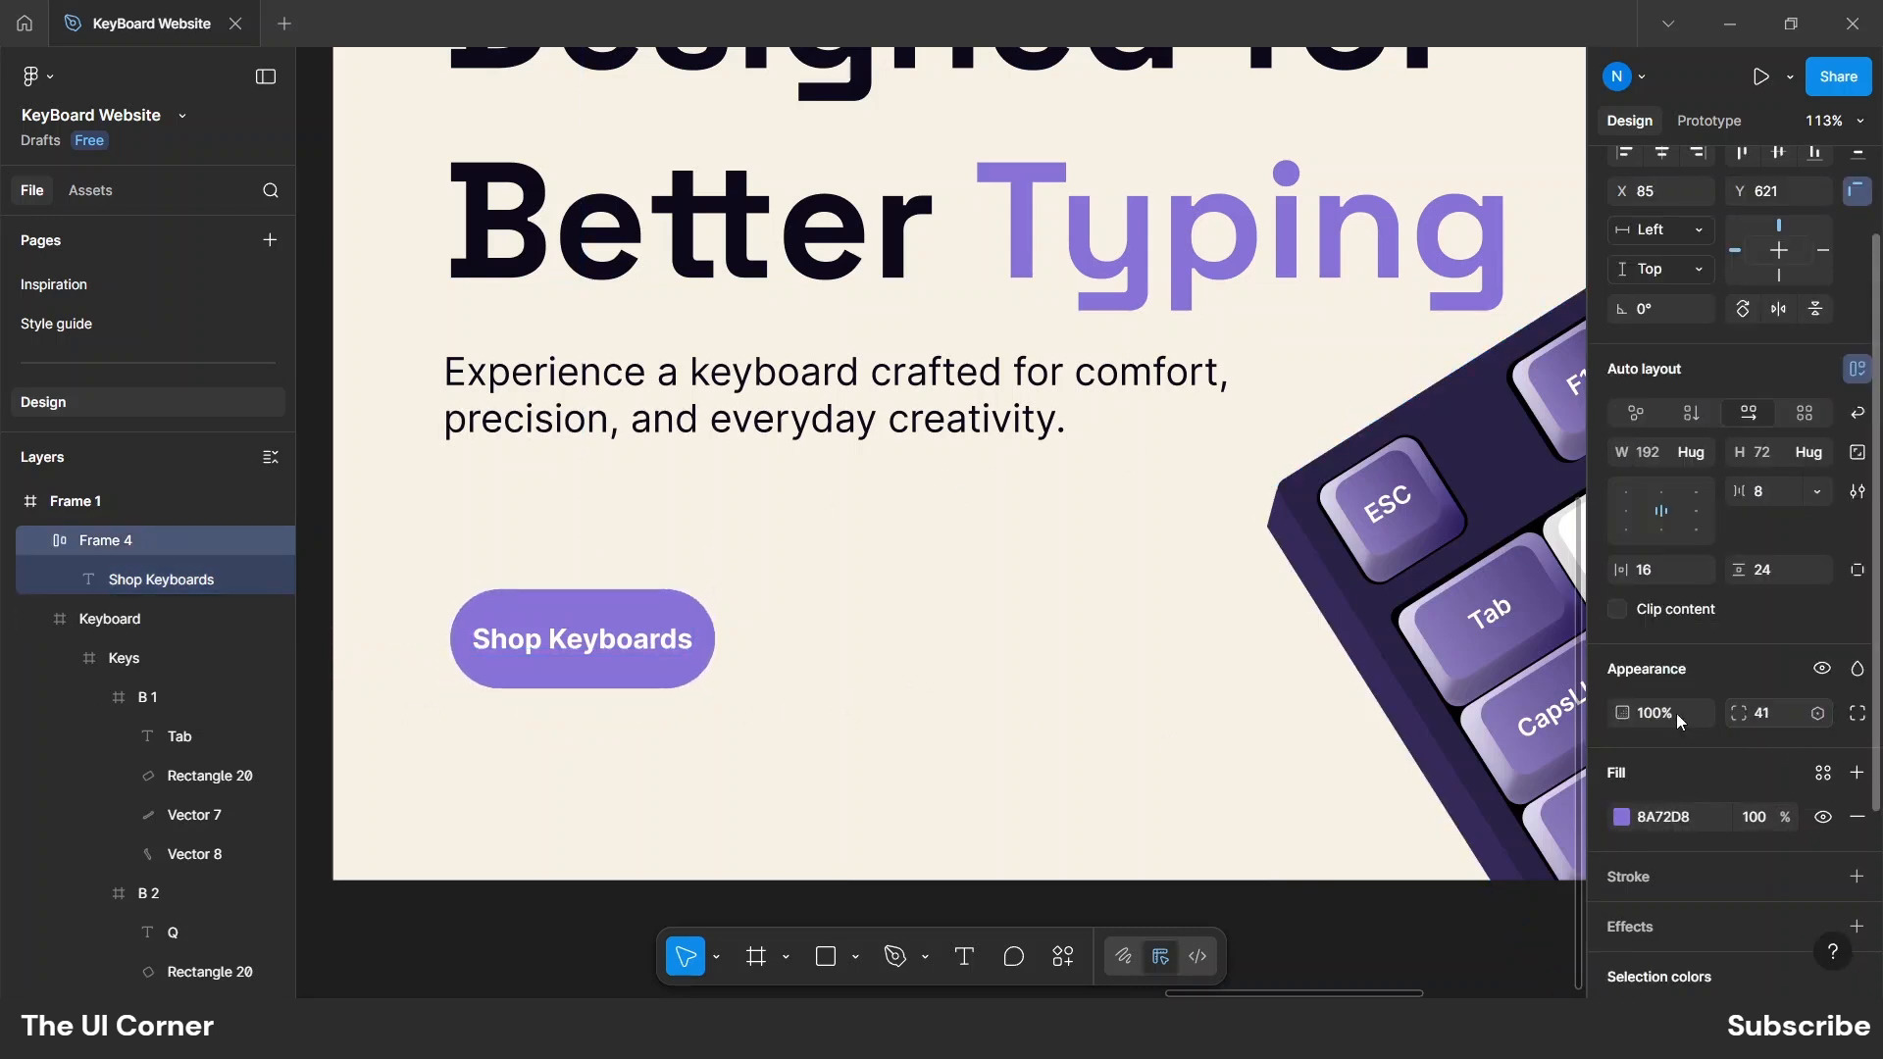
Add an outside stroke of weight 8 in dark purple 5B4C8E to the "Shop Keyboards" button frame.
scroll(1740, 690, "down", 1)
left_click(1708, 830)
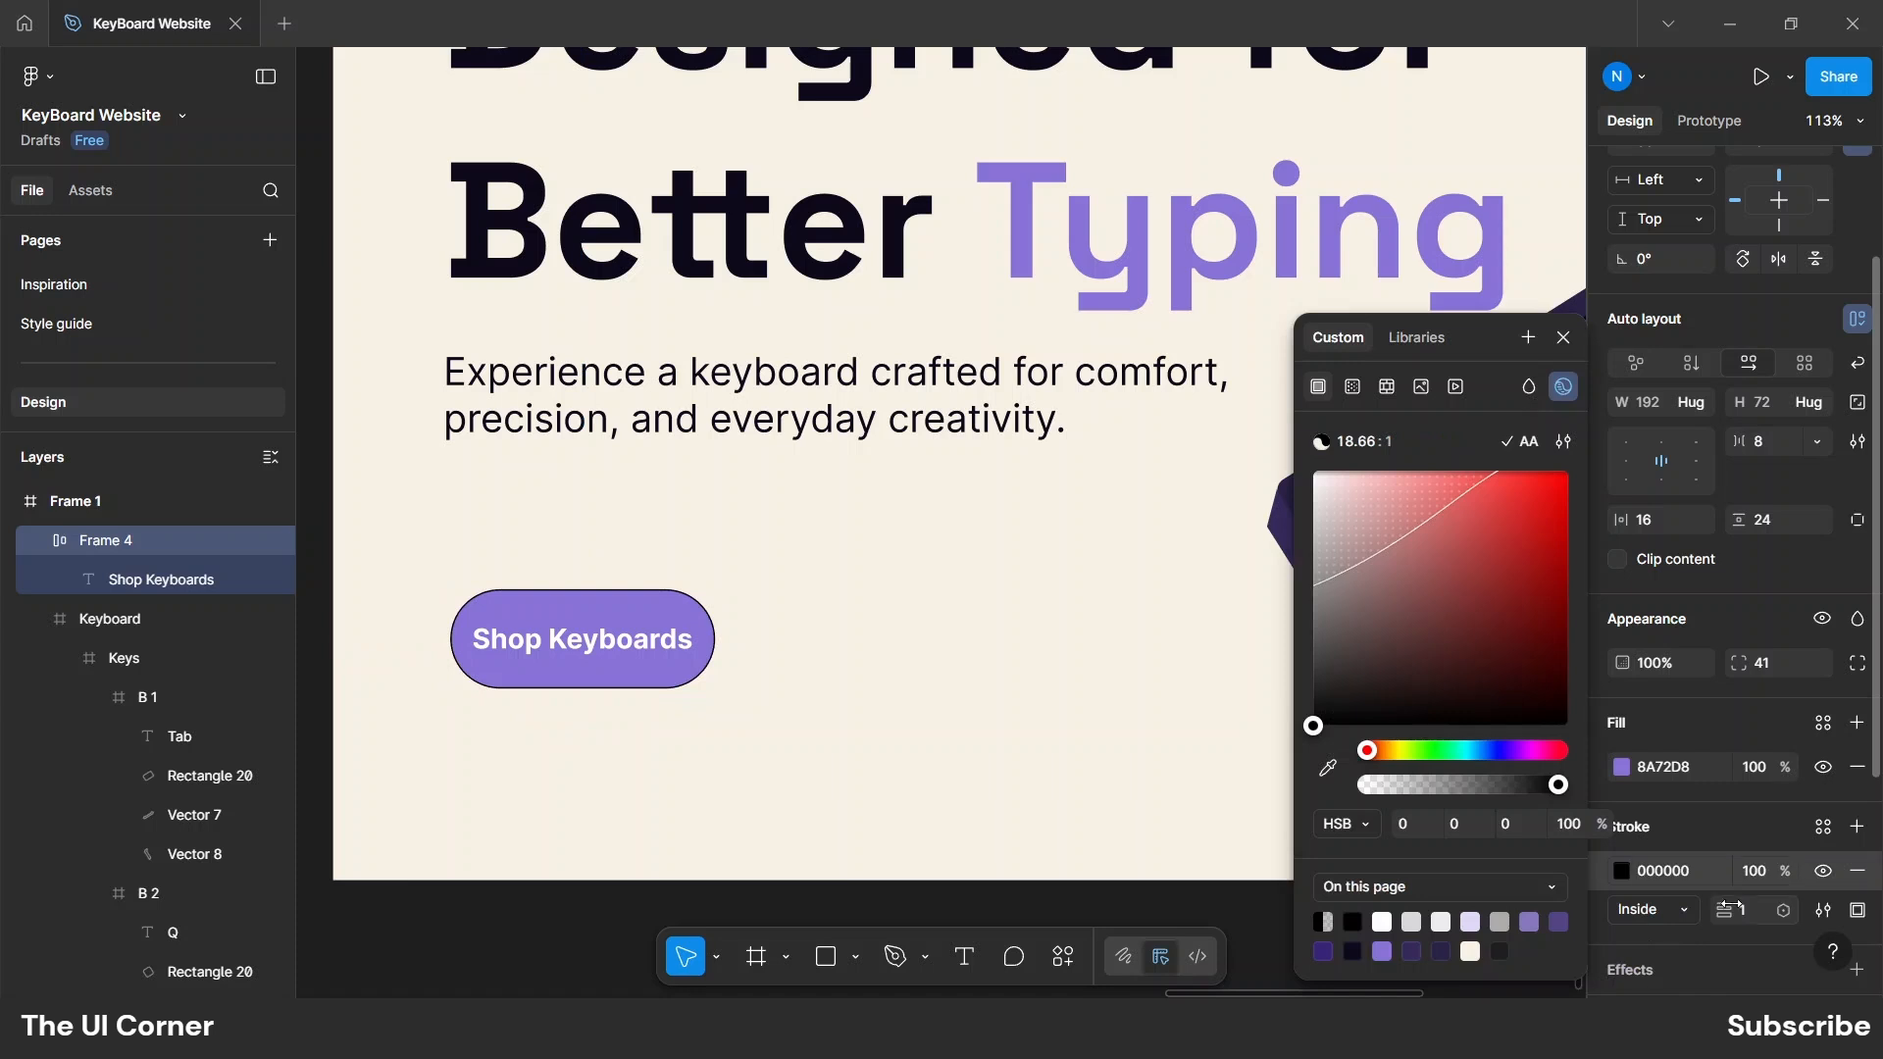
left_click_drag(1723, 910, 1736, 917)
left_click(1687, 916)
left_click(1683, 936)
left_click_drag(1723, 912, 1734, 912)
left_click(1692, 879)
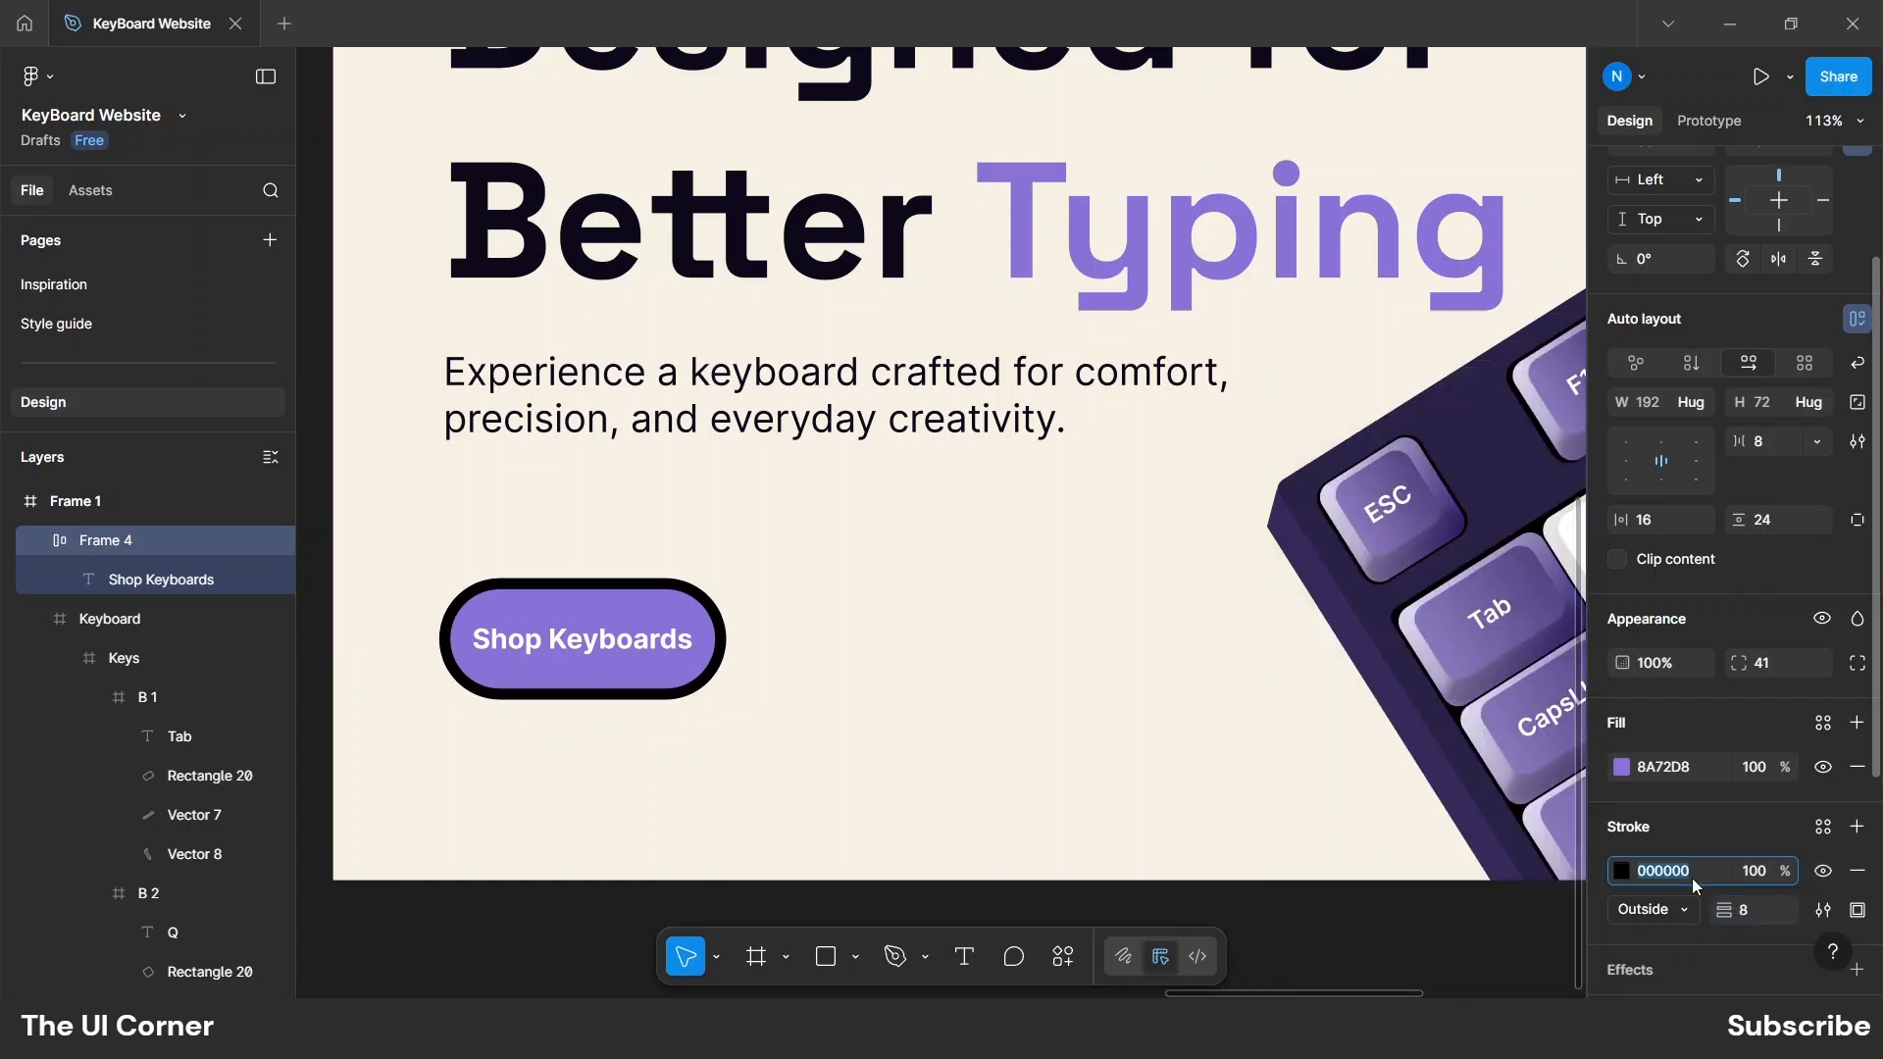
key("Return")
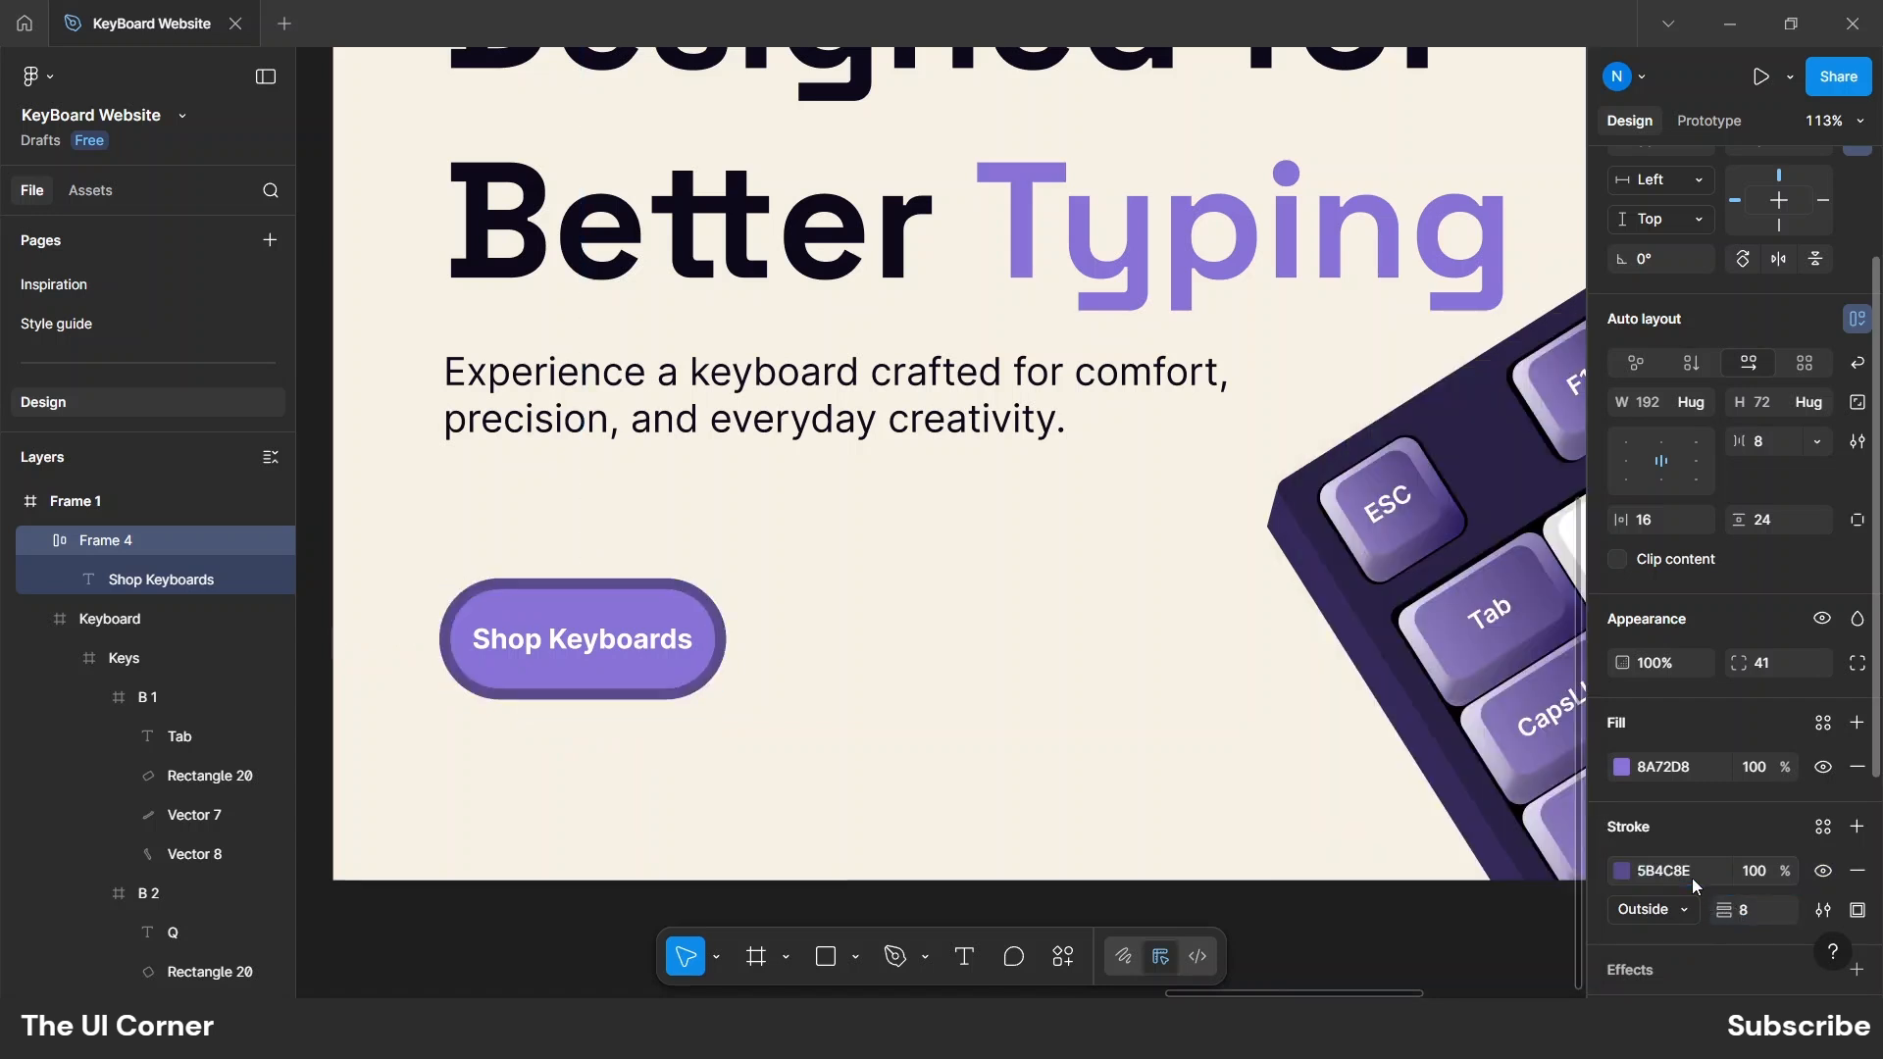
Change the button's stroke to a linear gradient running diagonally from its upper-left corner to its lower-right corner.
left_click(1620, 872)
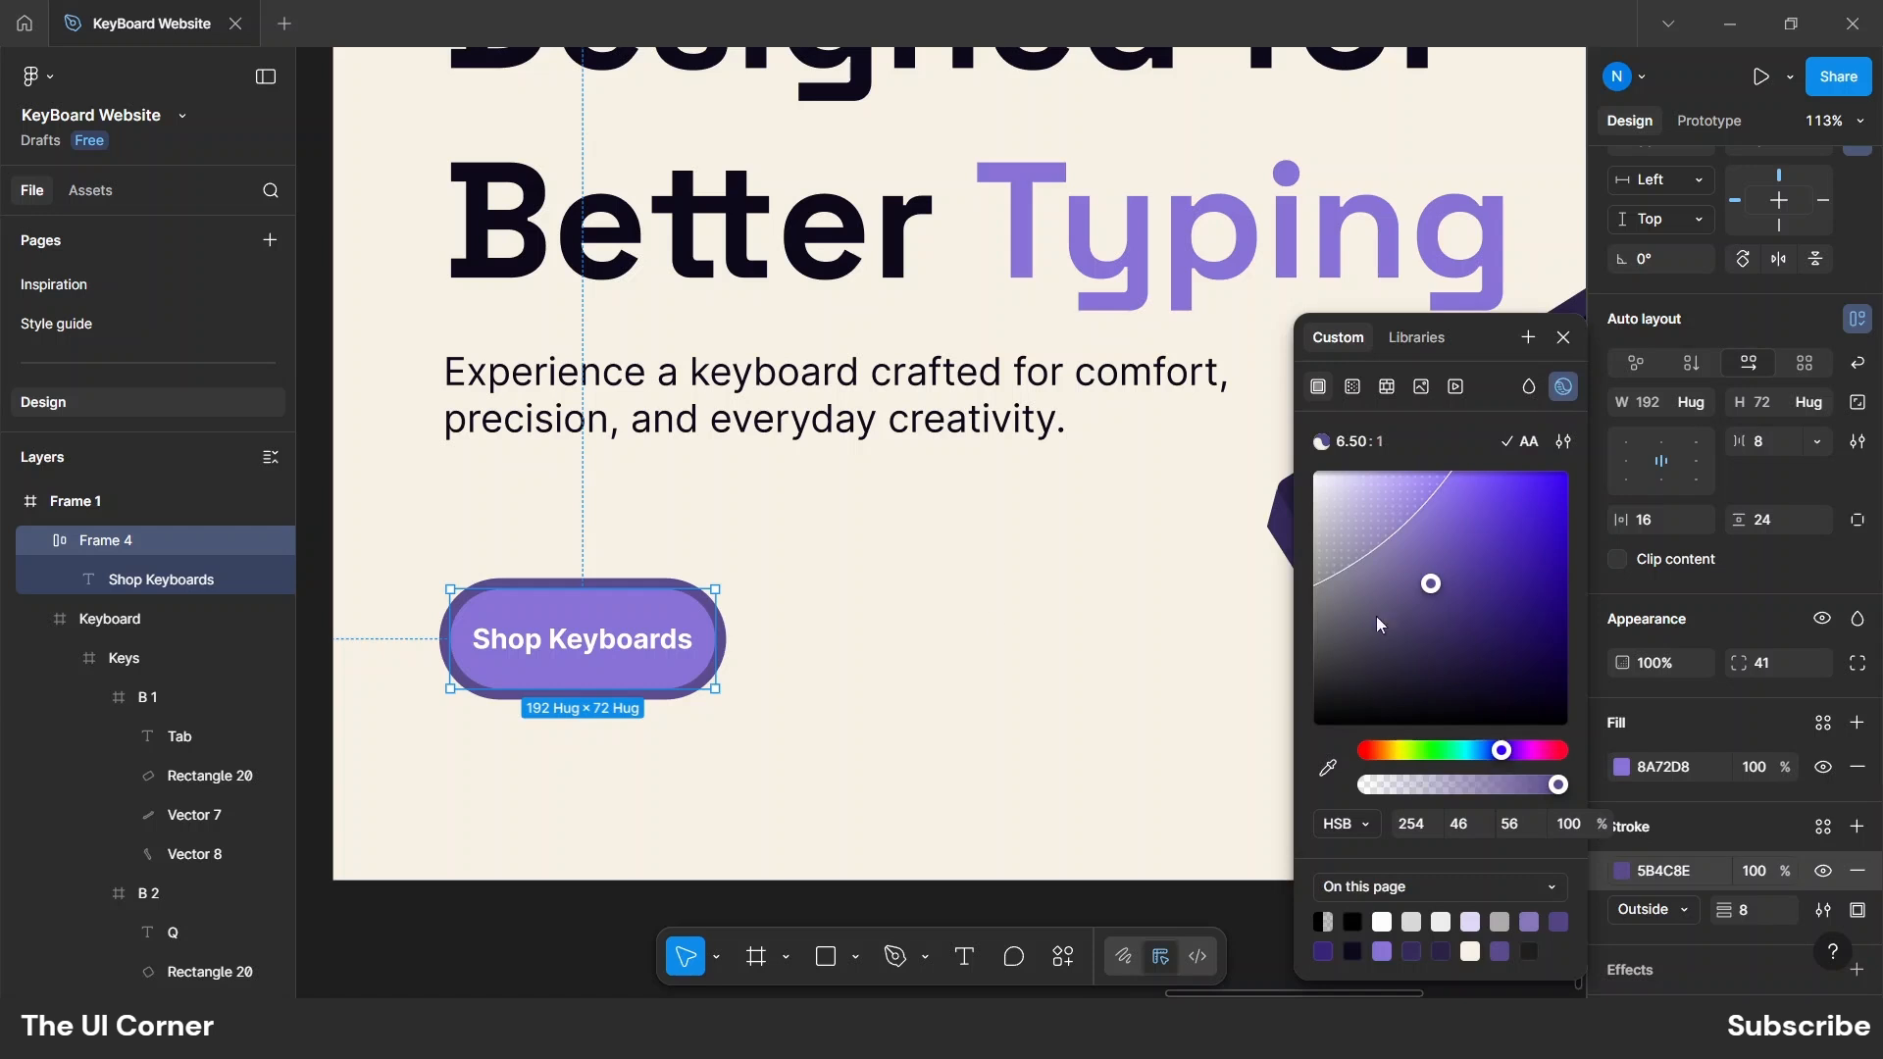
scroll(575, 537, "up", 3)
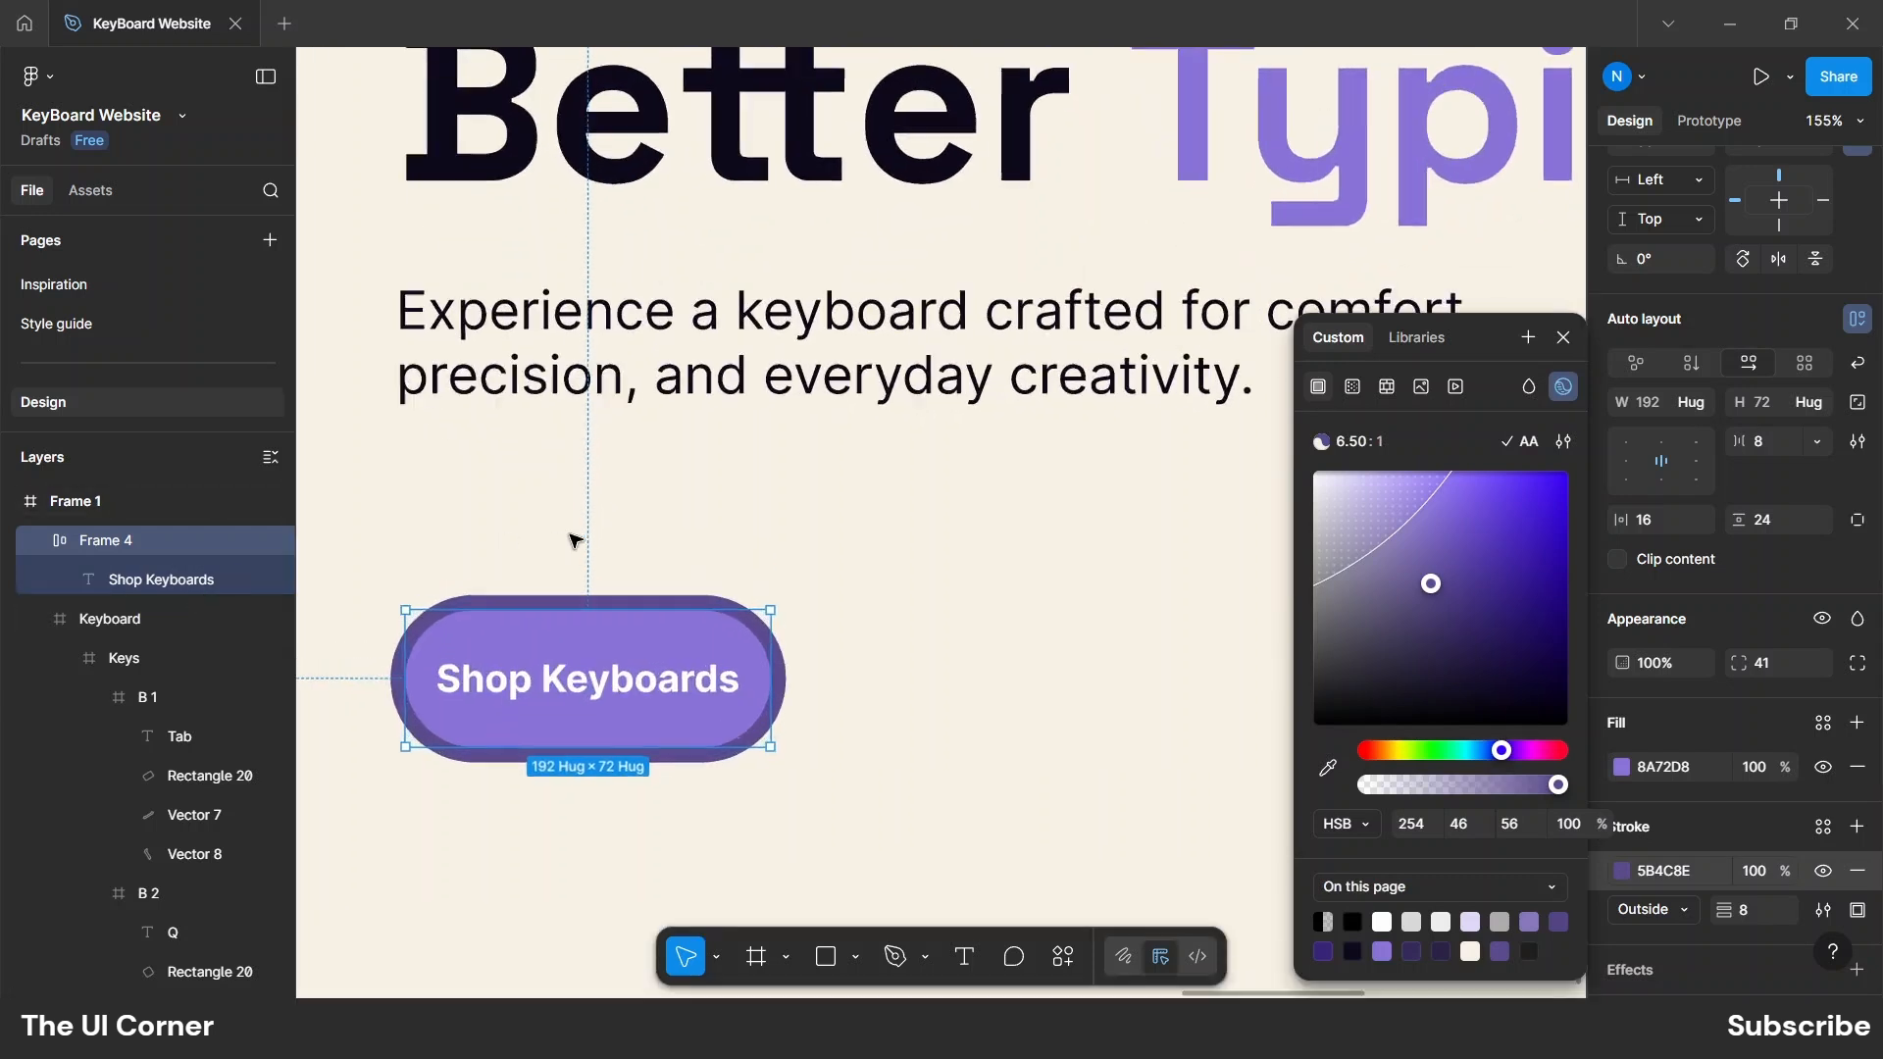
left_click(1352, 386)
left_click_drag(588, 596, 424, 617)
left_click_drag(585, 743, 755, 736)
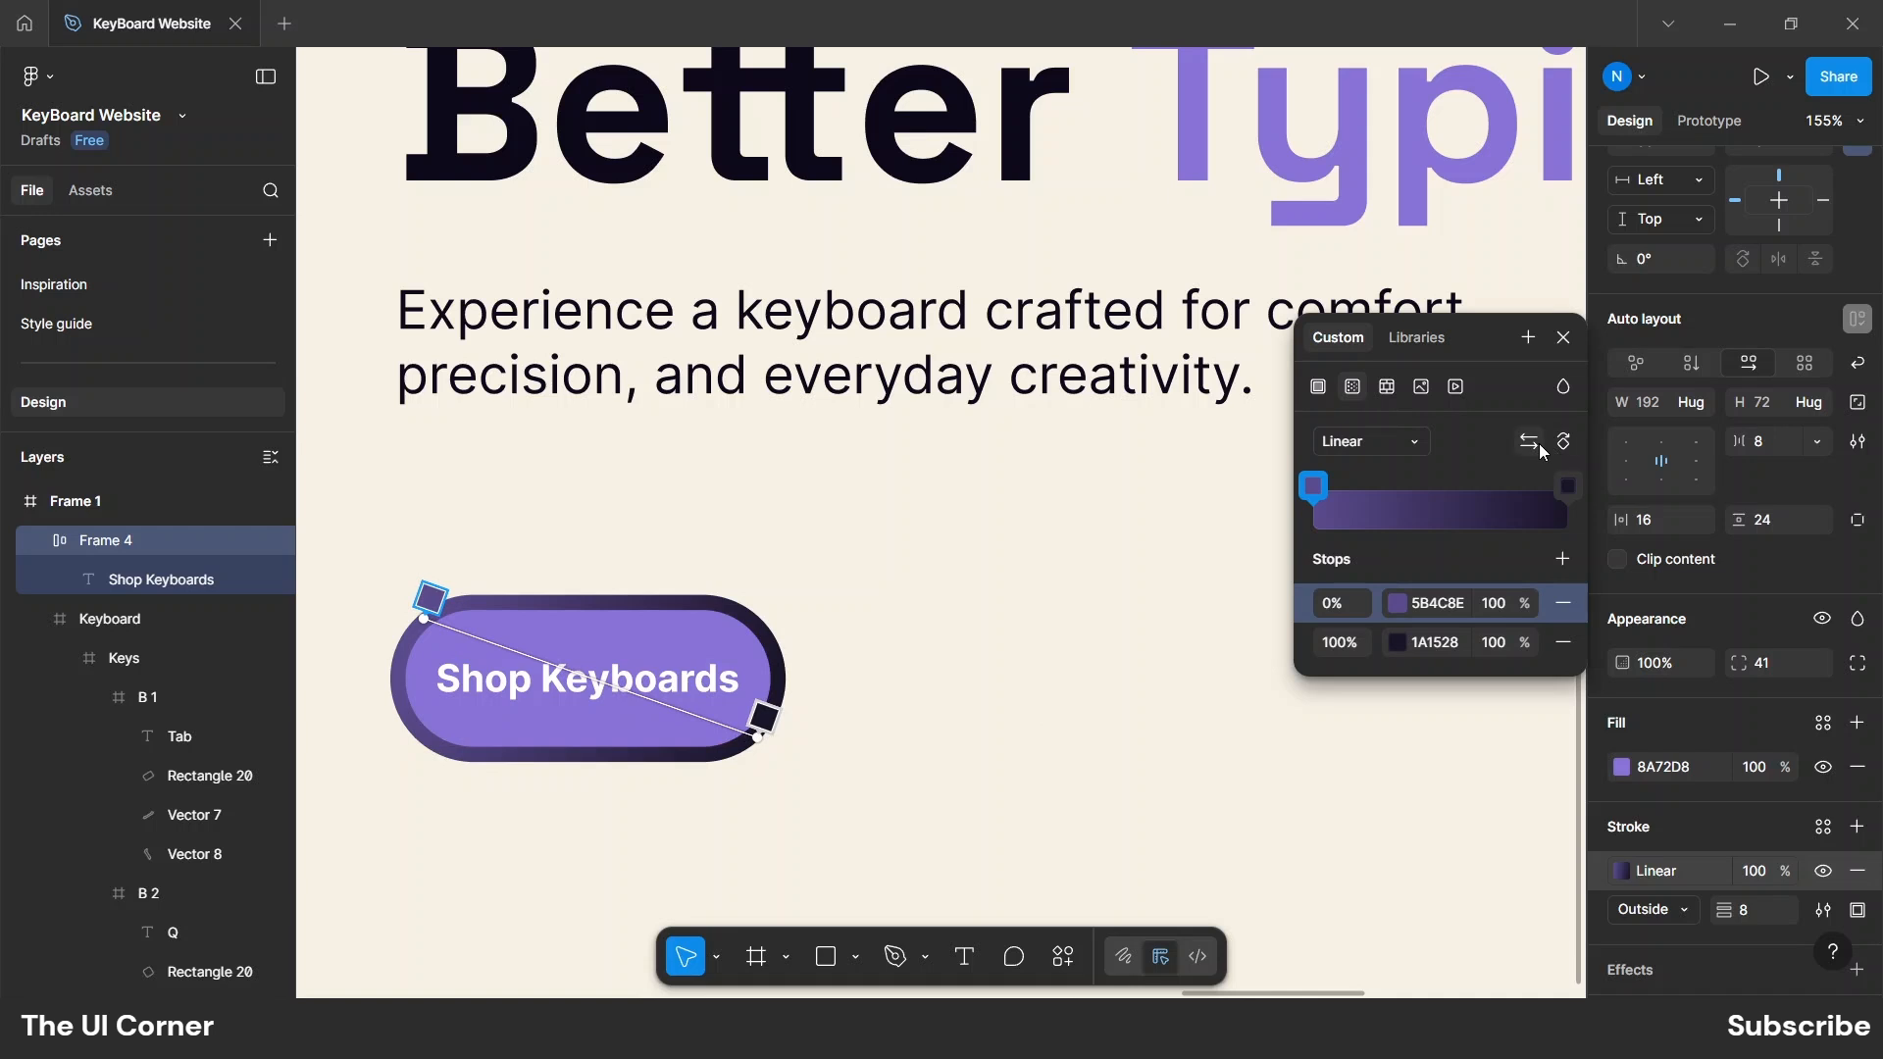
Reverse the stroke gradient and set its 0% stop to light purple B1A0ED.
left_click(1536, 444)
left_click(1396, 604)
left_click(1101, 564)
left_click_drag(1069, 518, 1102, 498)
left_click(1272, 428)
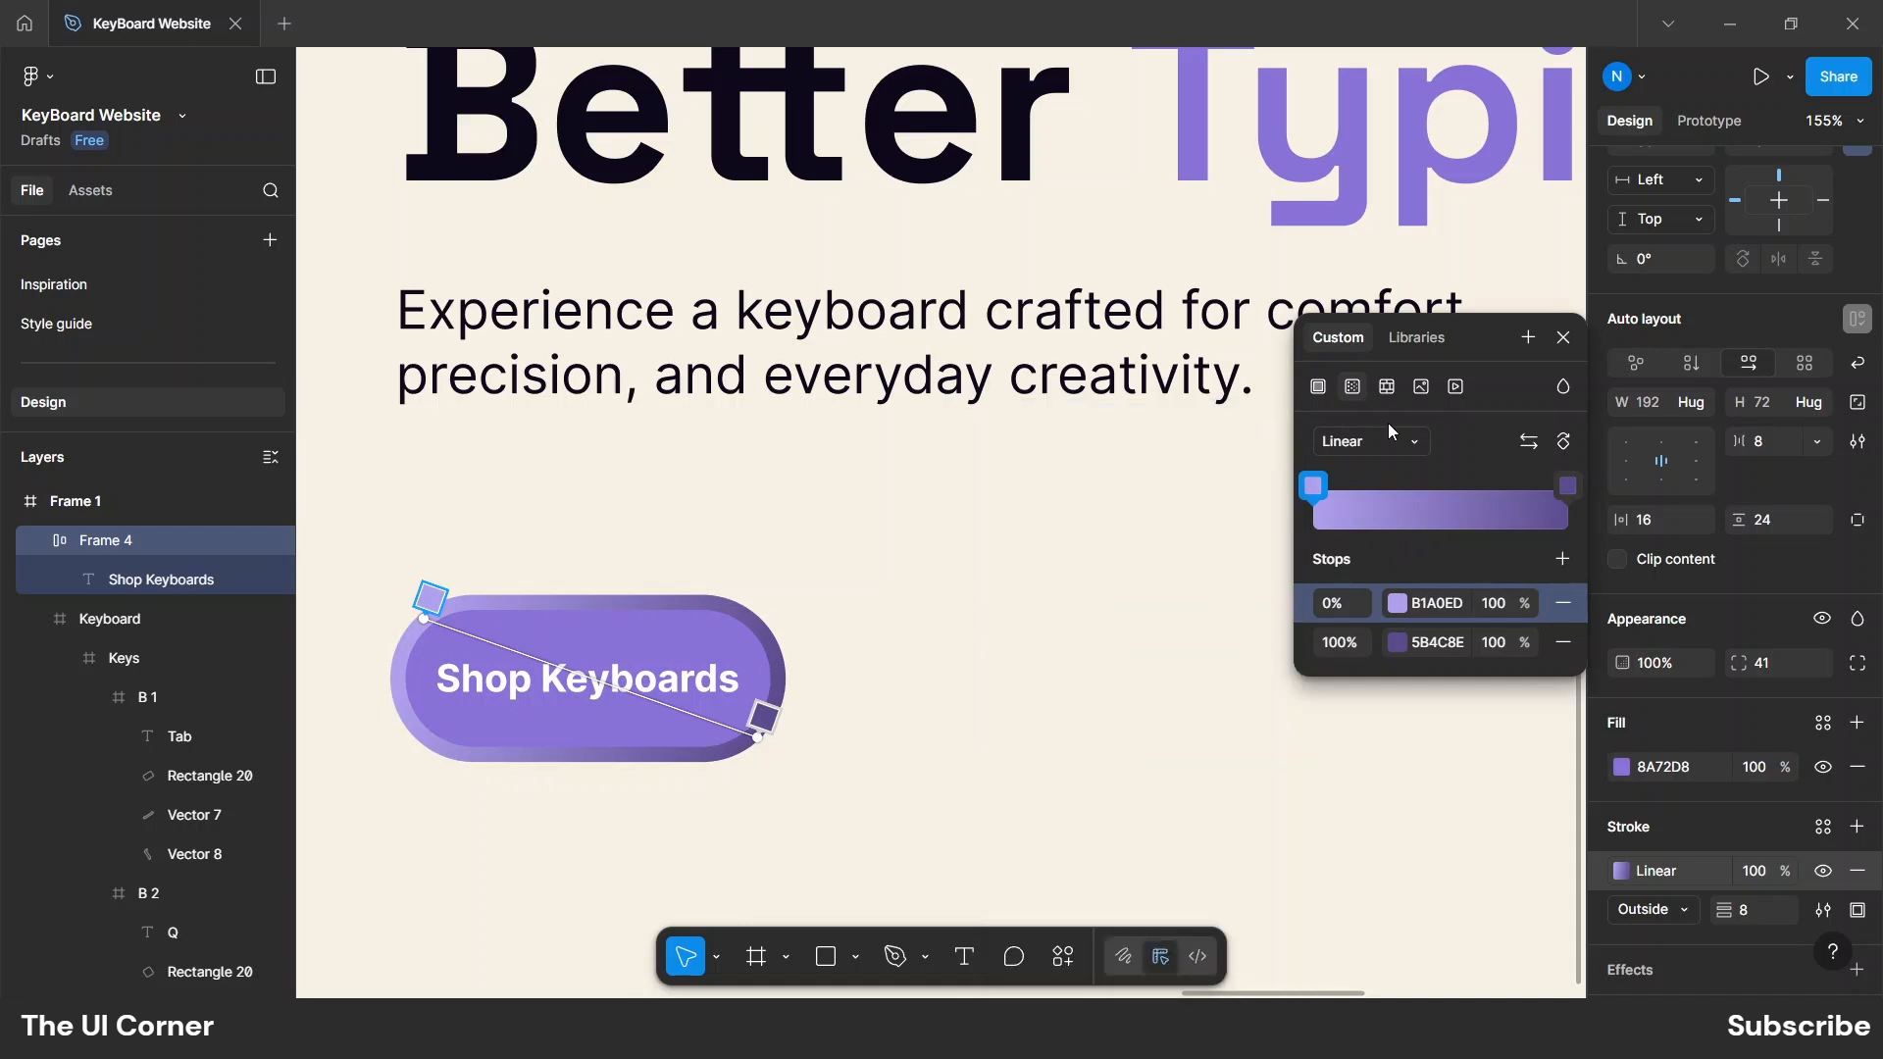
key("Escape")
Add a white FFFFFF inner shadow at 25% to the button, with X 3, Y 4 and blur 4.
scroll(1814, 832, "down", 4)
left_click(1856, 753)
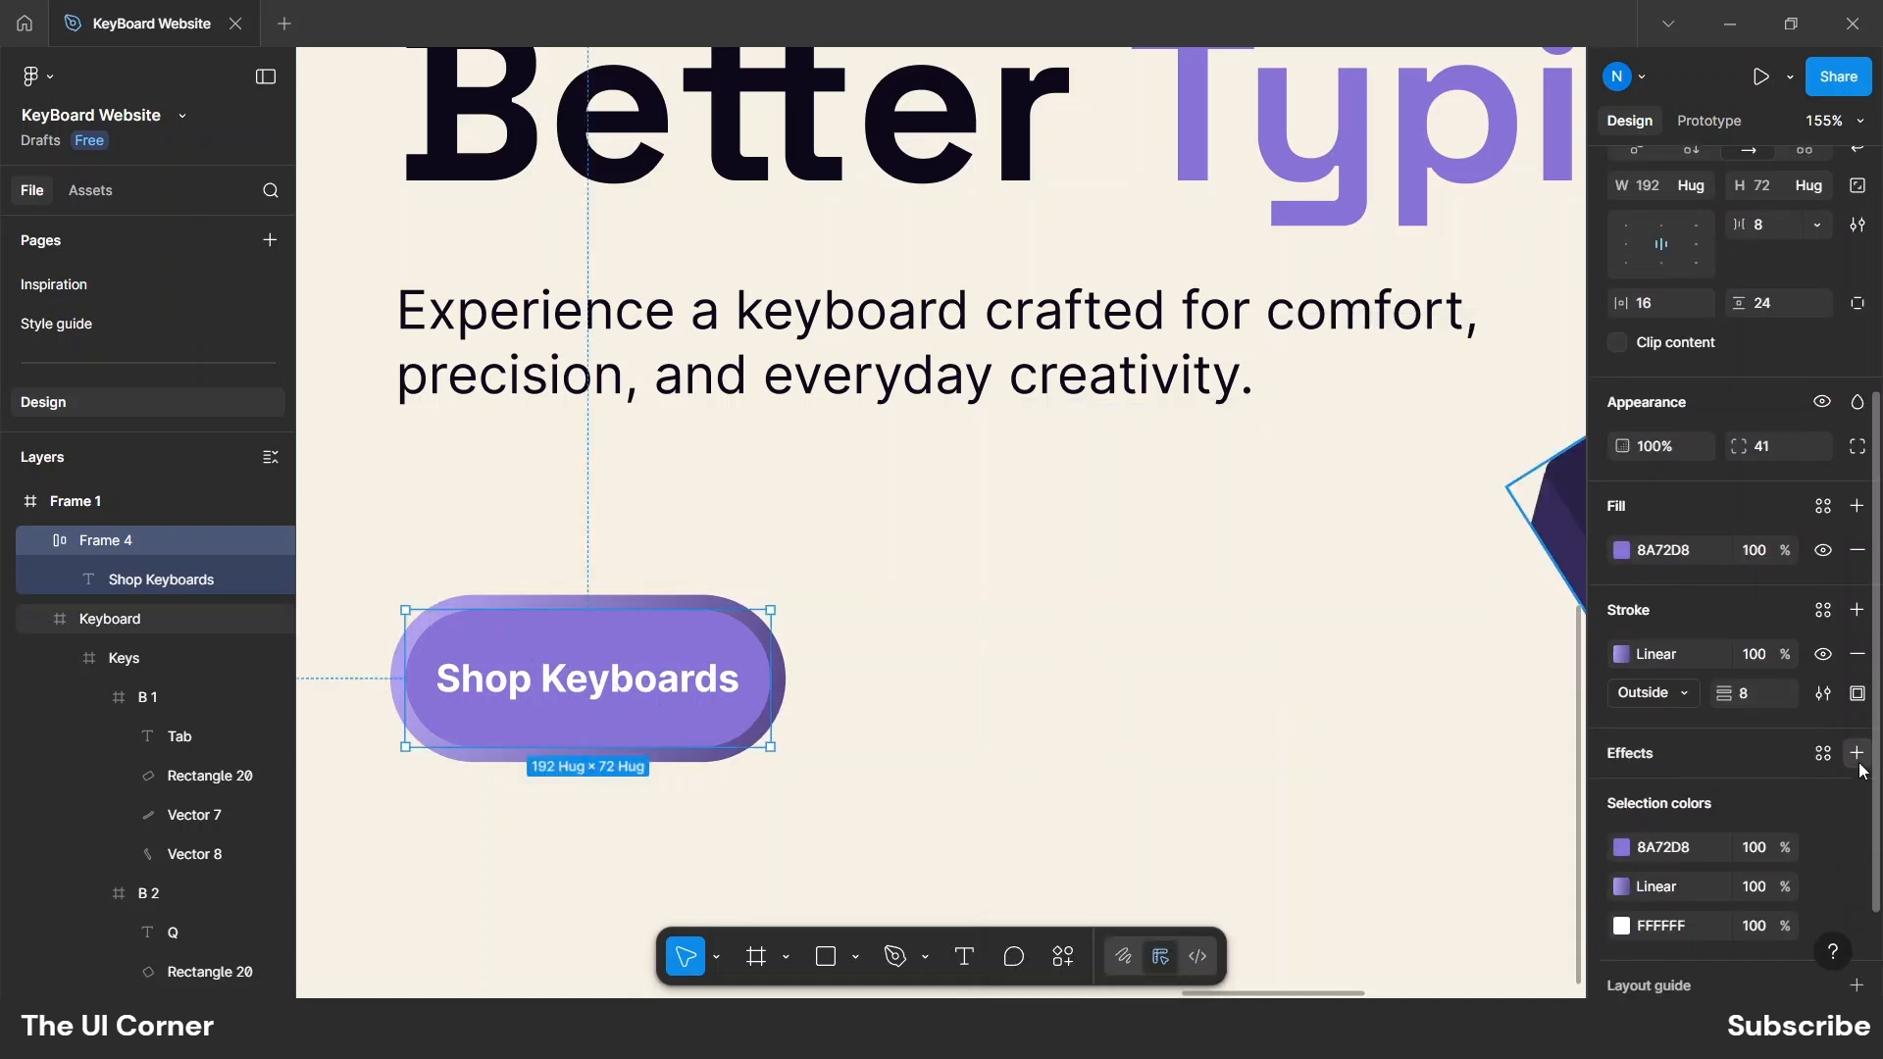
left_click(1379, 537)
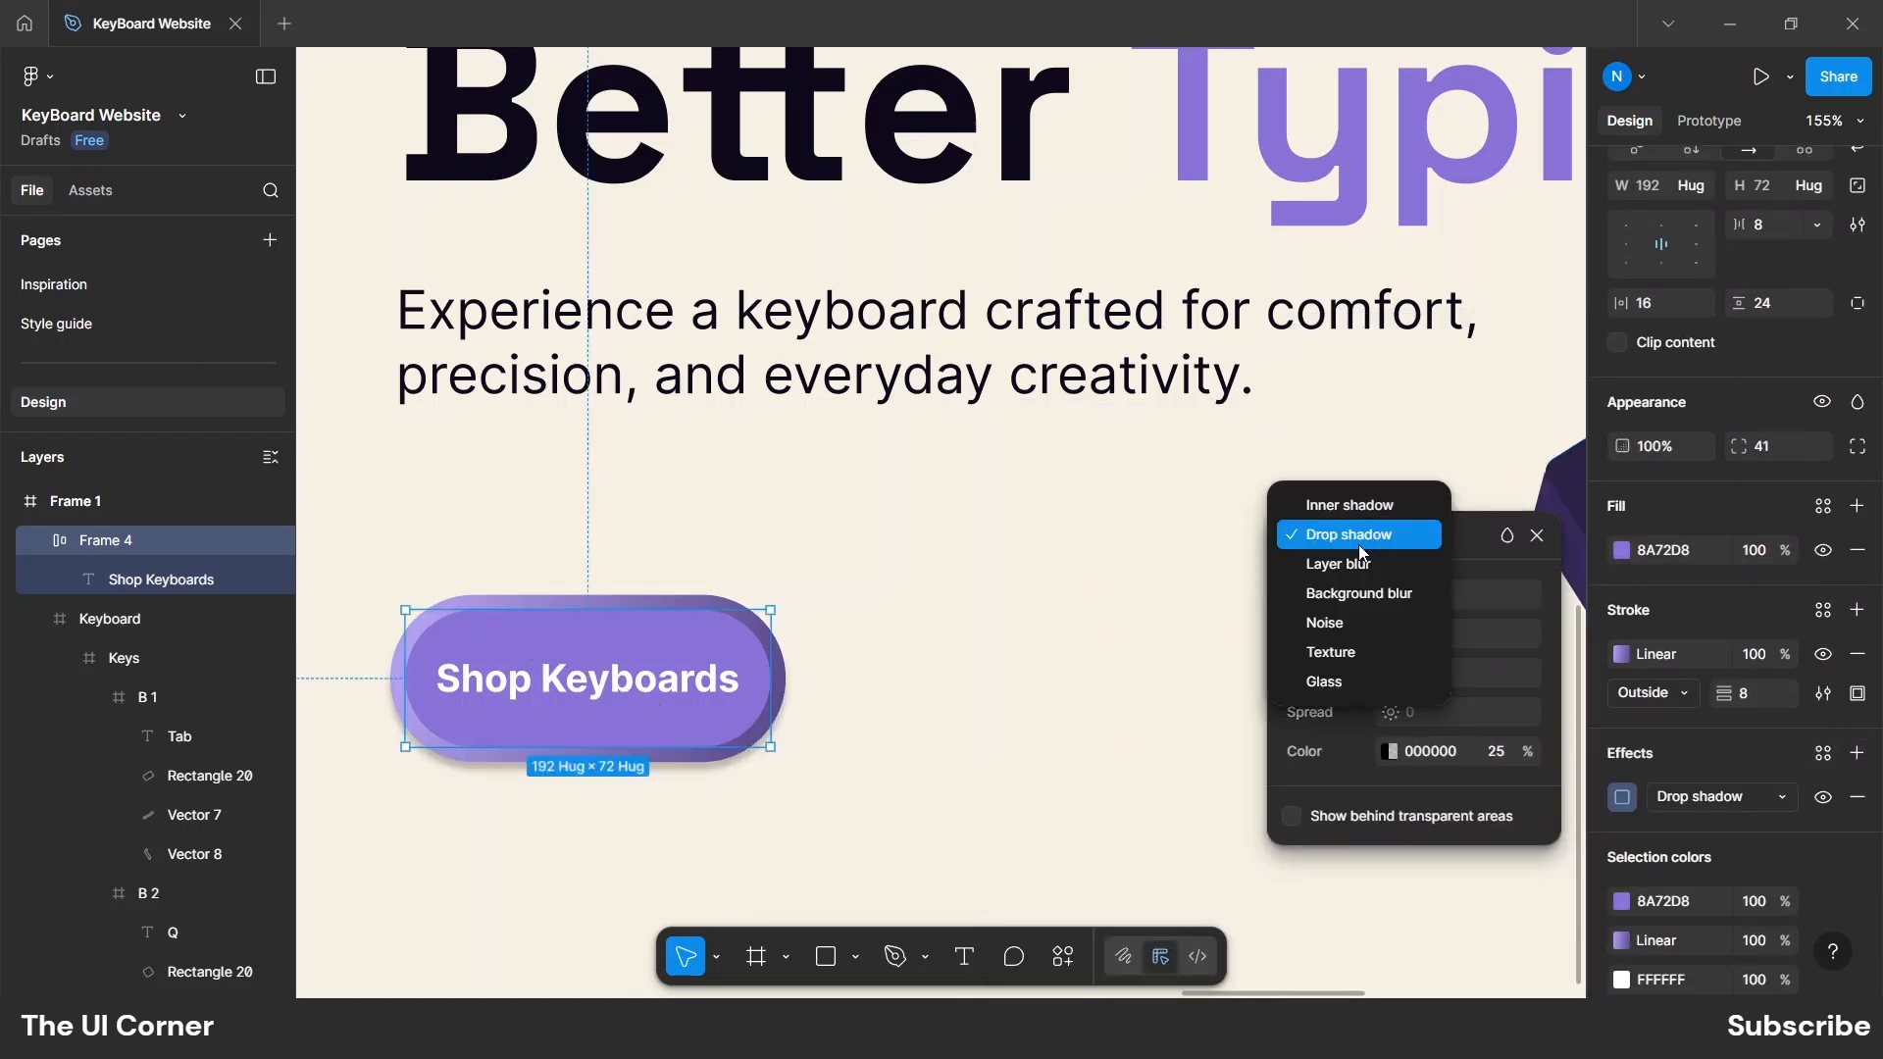
left_click(1314, 504)
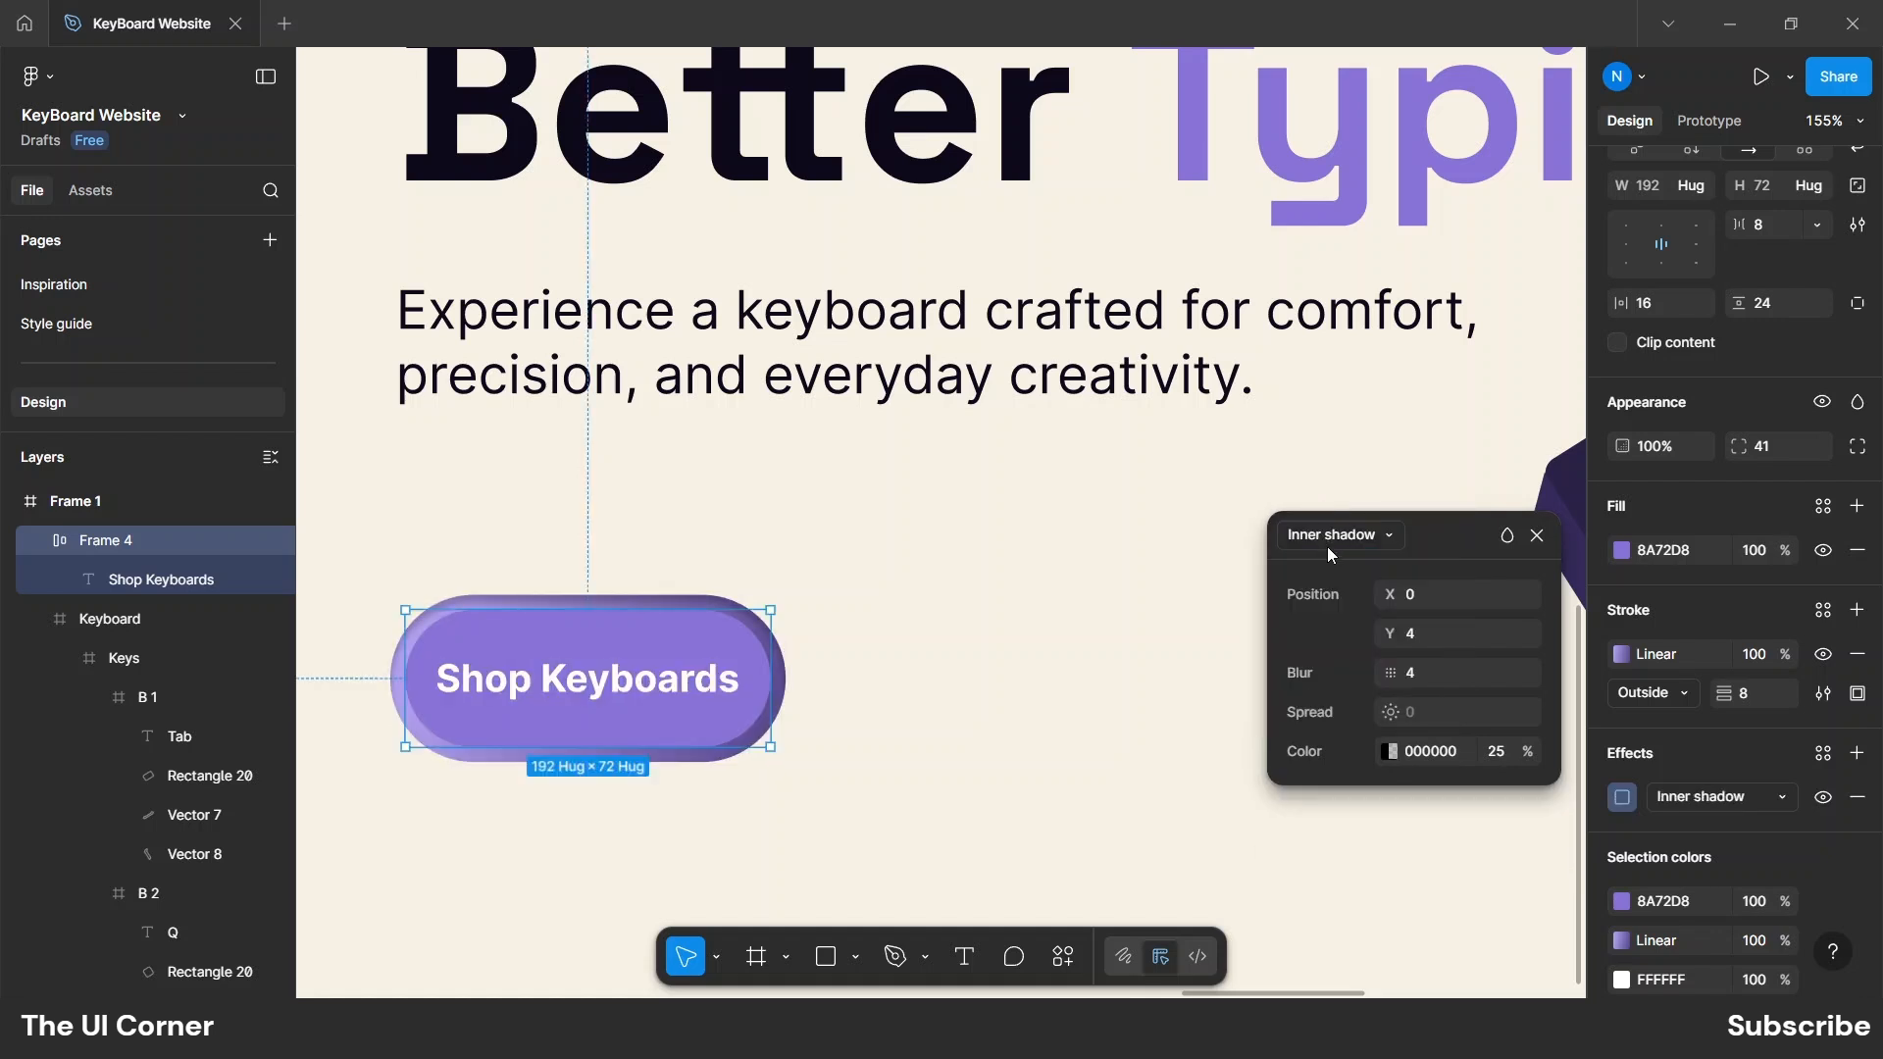
left_click_drag(1391, 637, 1393, 596)
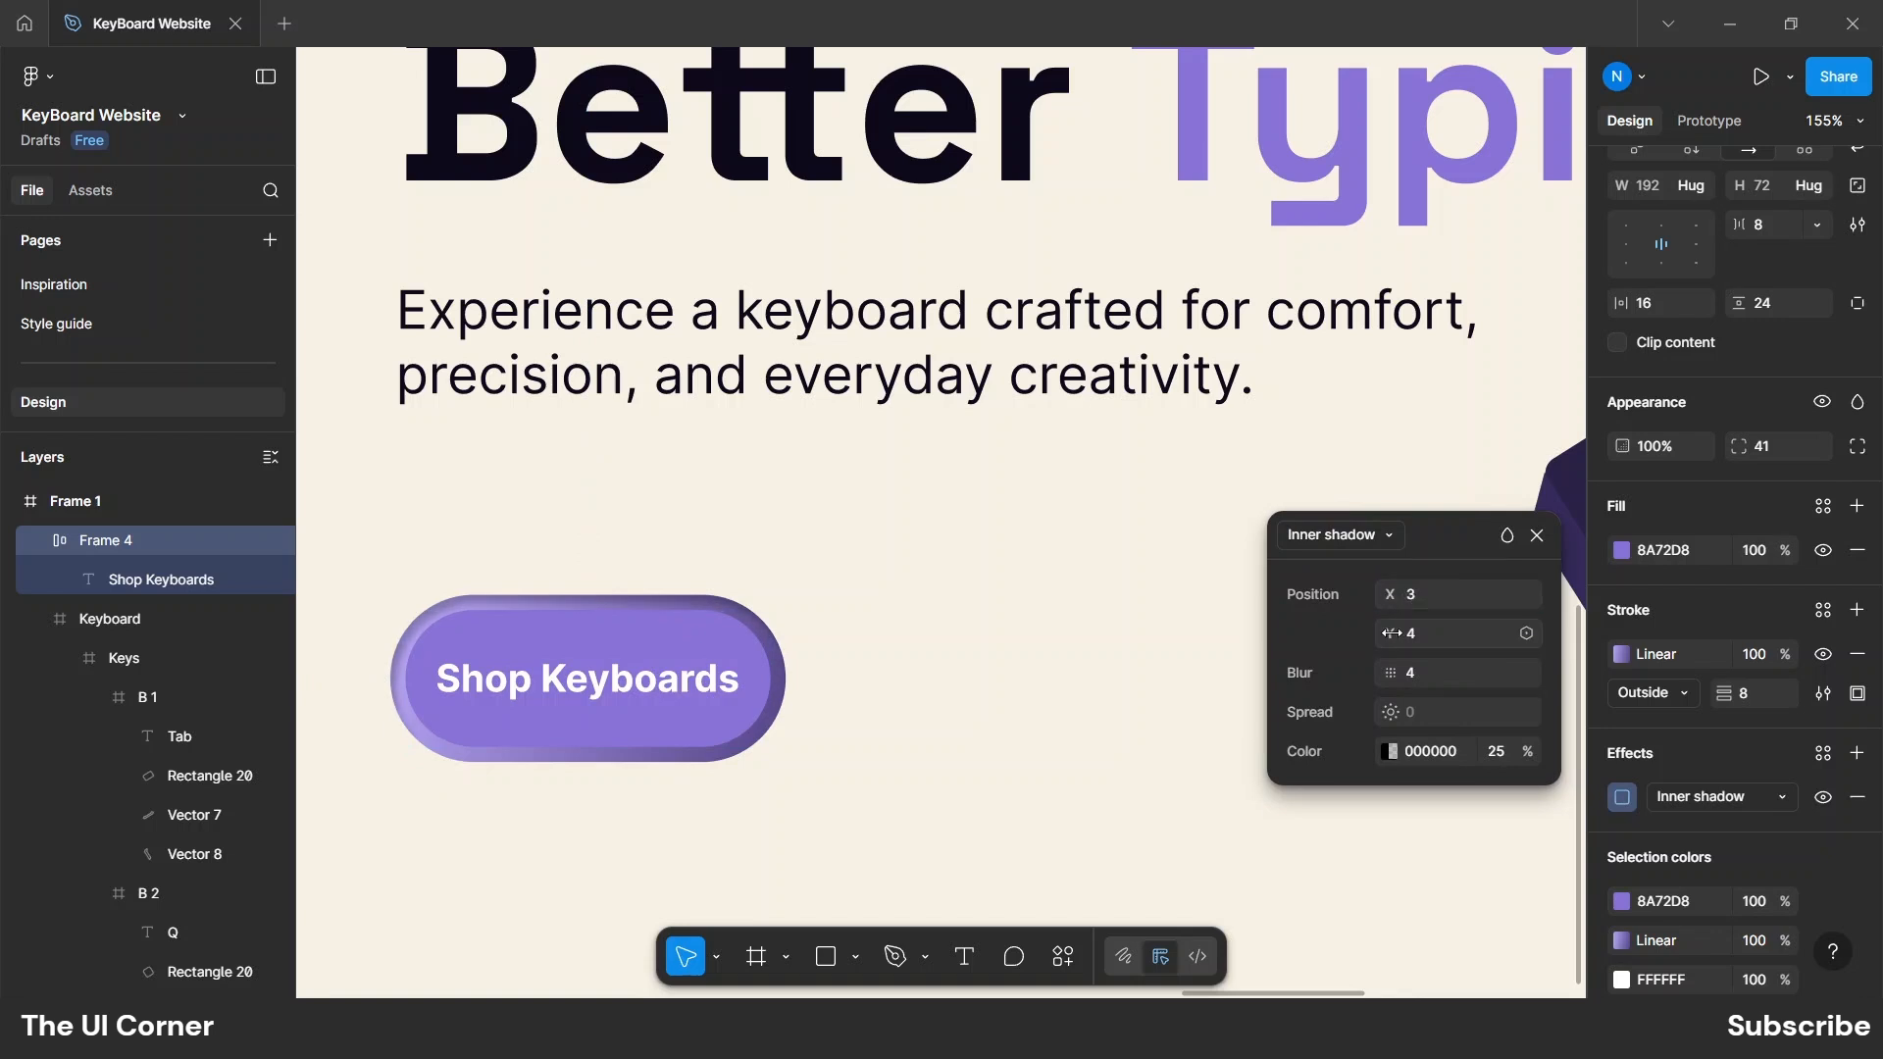
left_click(1385, 754)
left_click_drag(1142, 601, 827, 187)
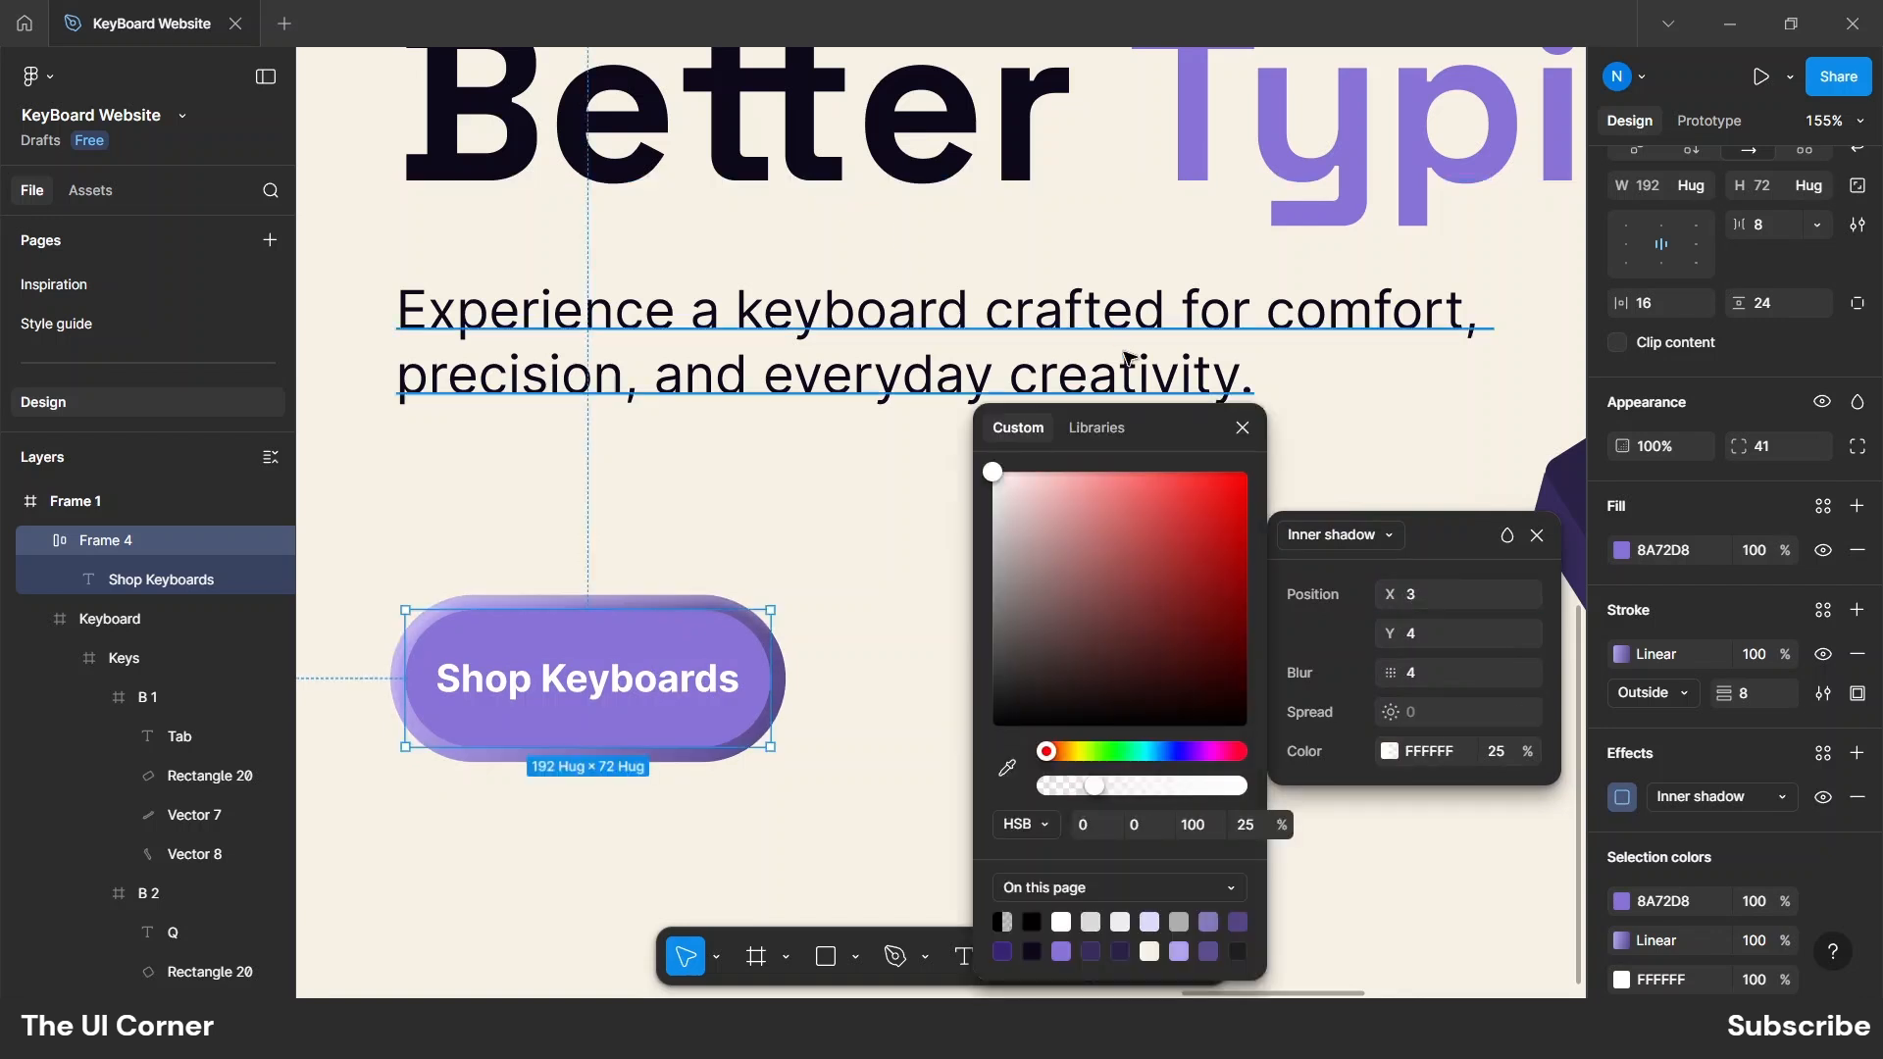
left_click(1243, 428)
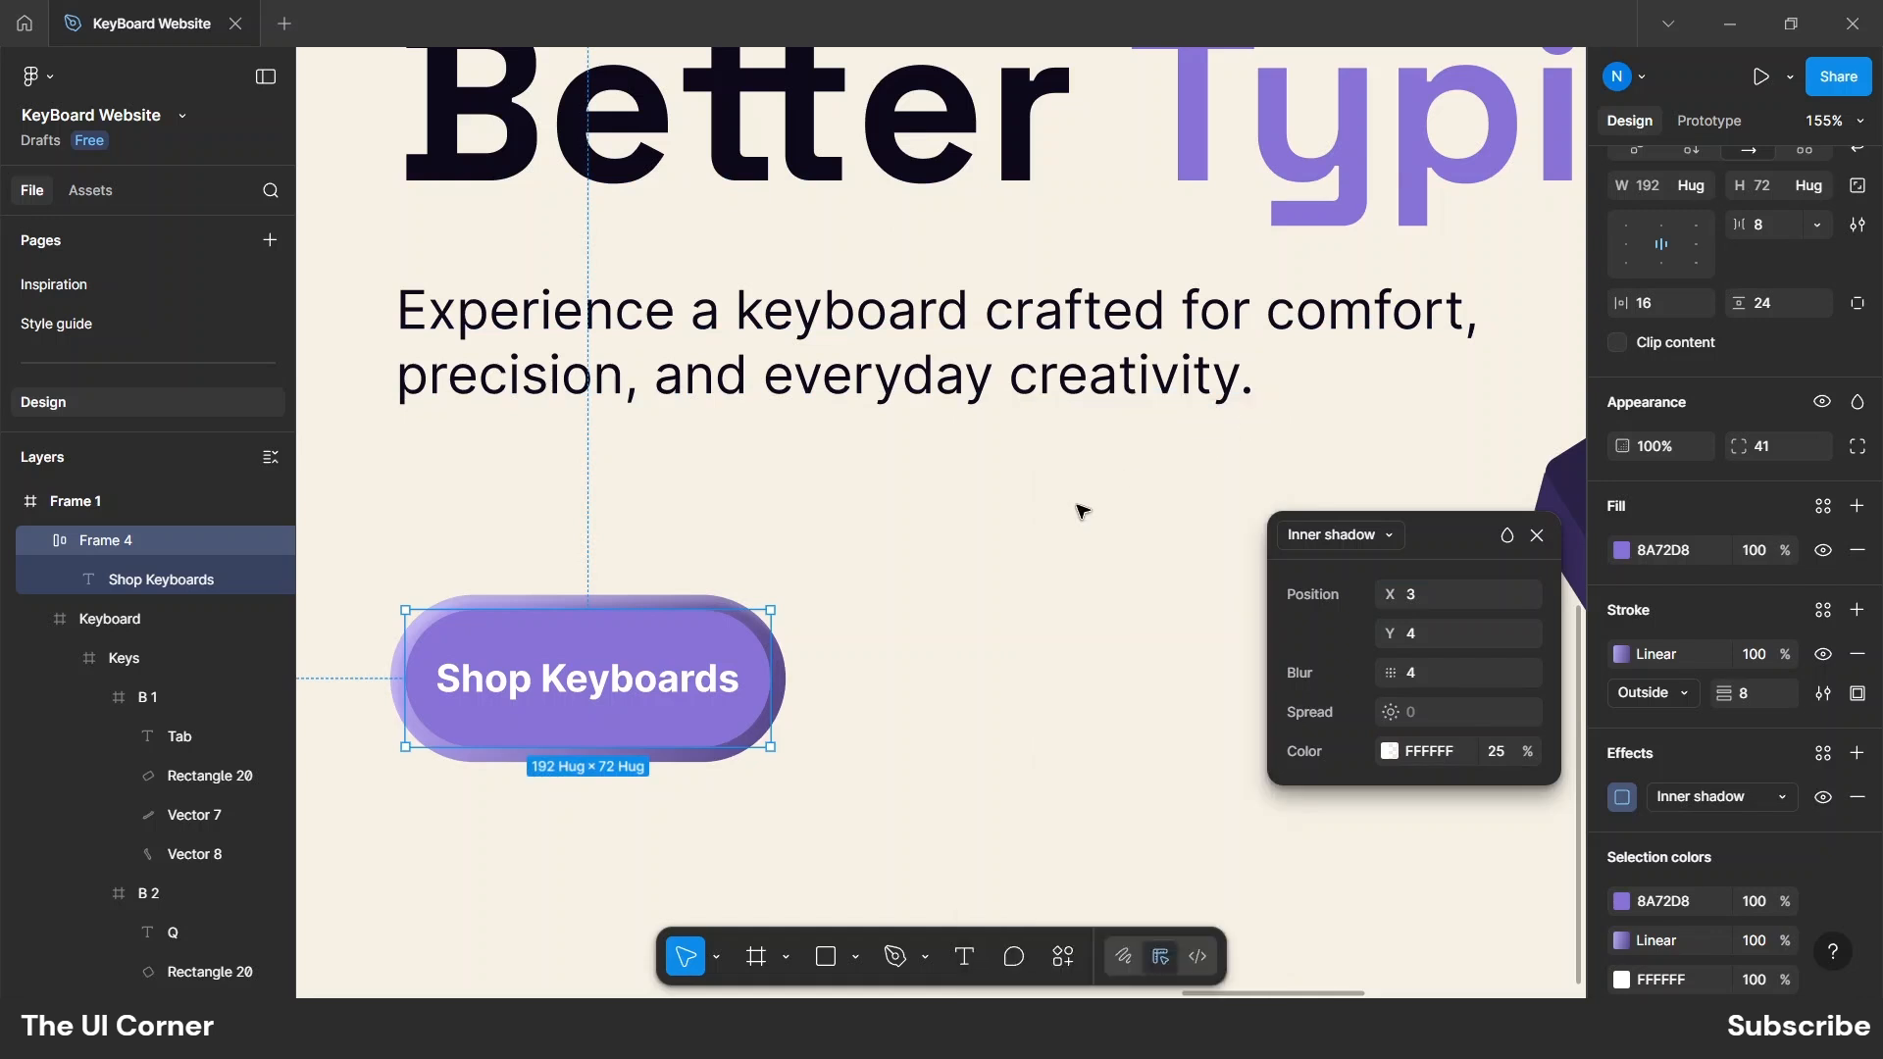
left_click(908, 637)
Add a drop shadow to the "Shop Keyboards" button, shifting its offset towards the left and increasing its blur.
left_click_drag(878, 712, 1015, 688)
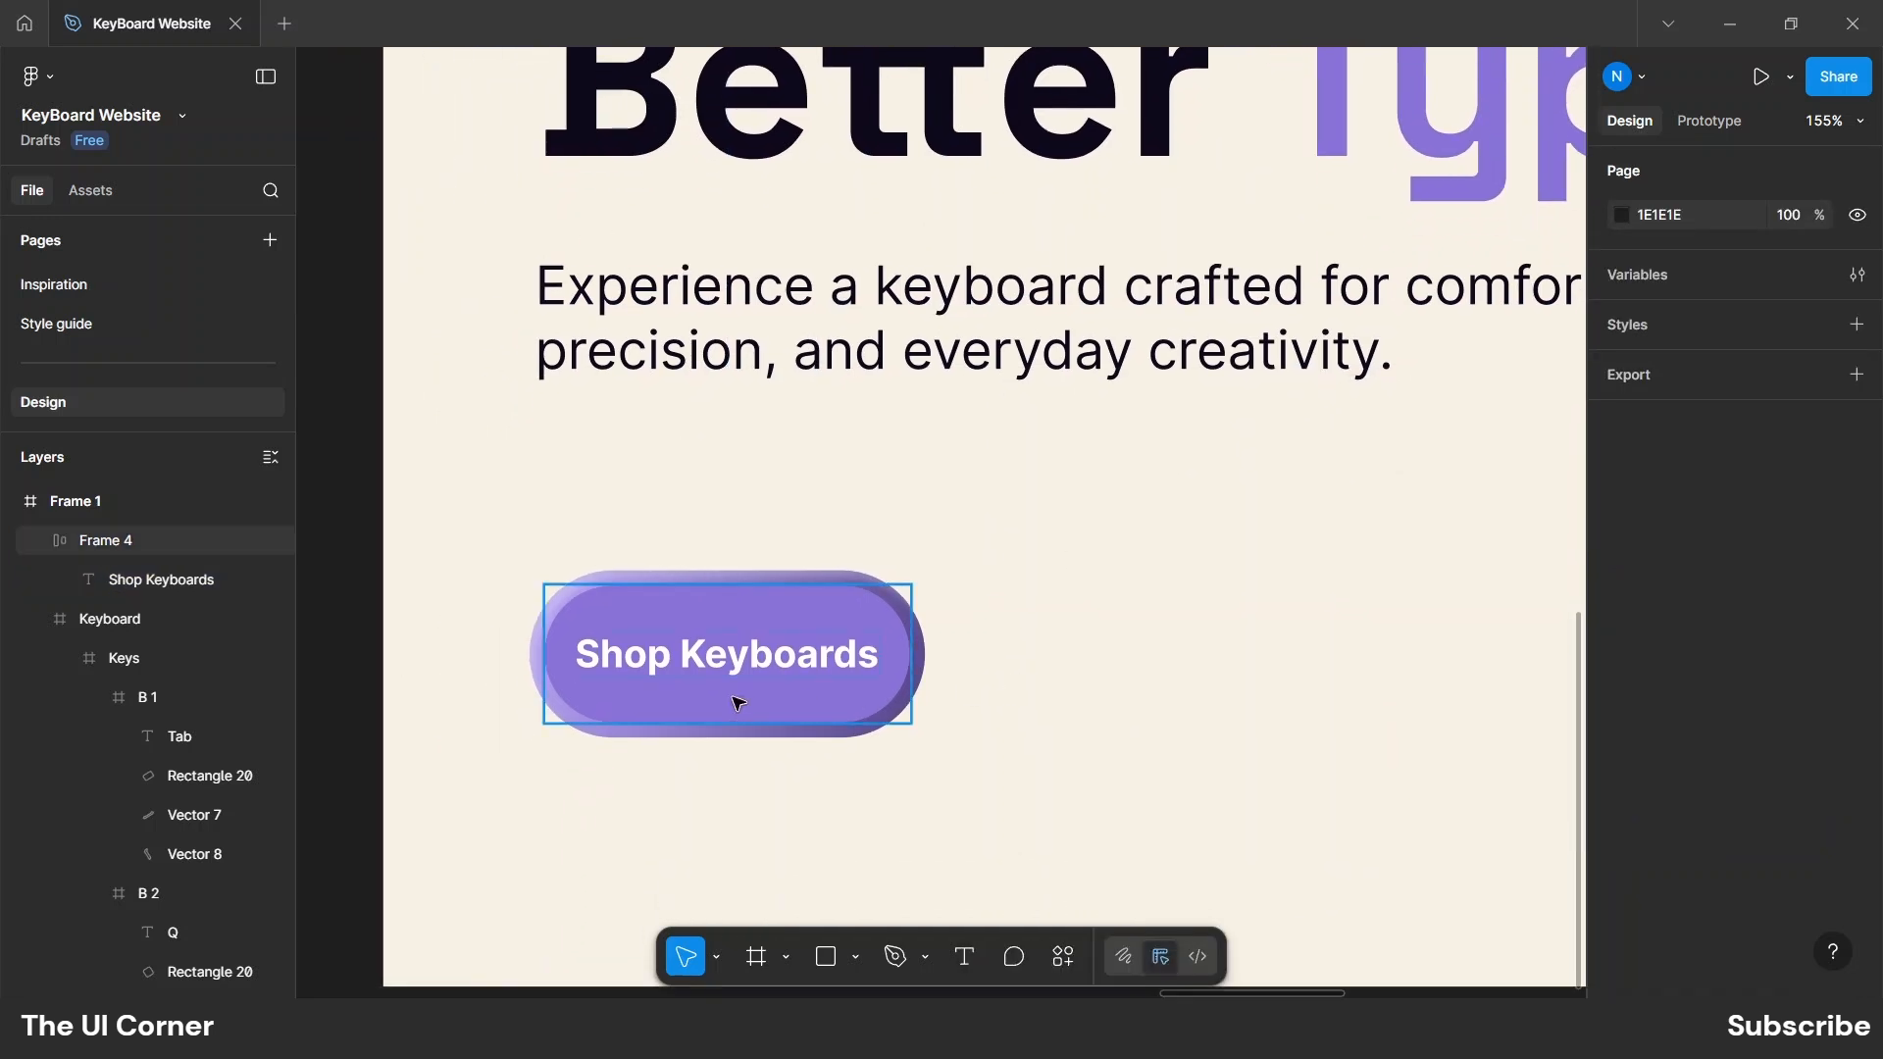
left_click(736, 700)
scroll(1795, 836, "down", 5)
left_click(1857, 654)
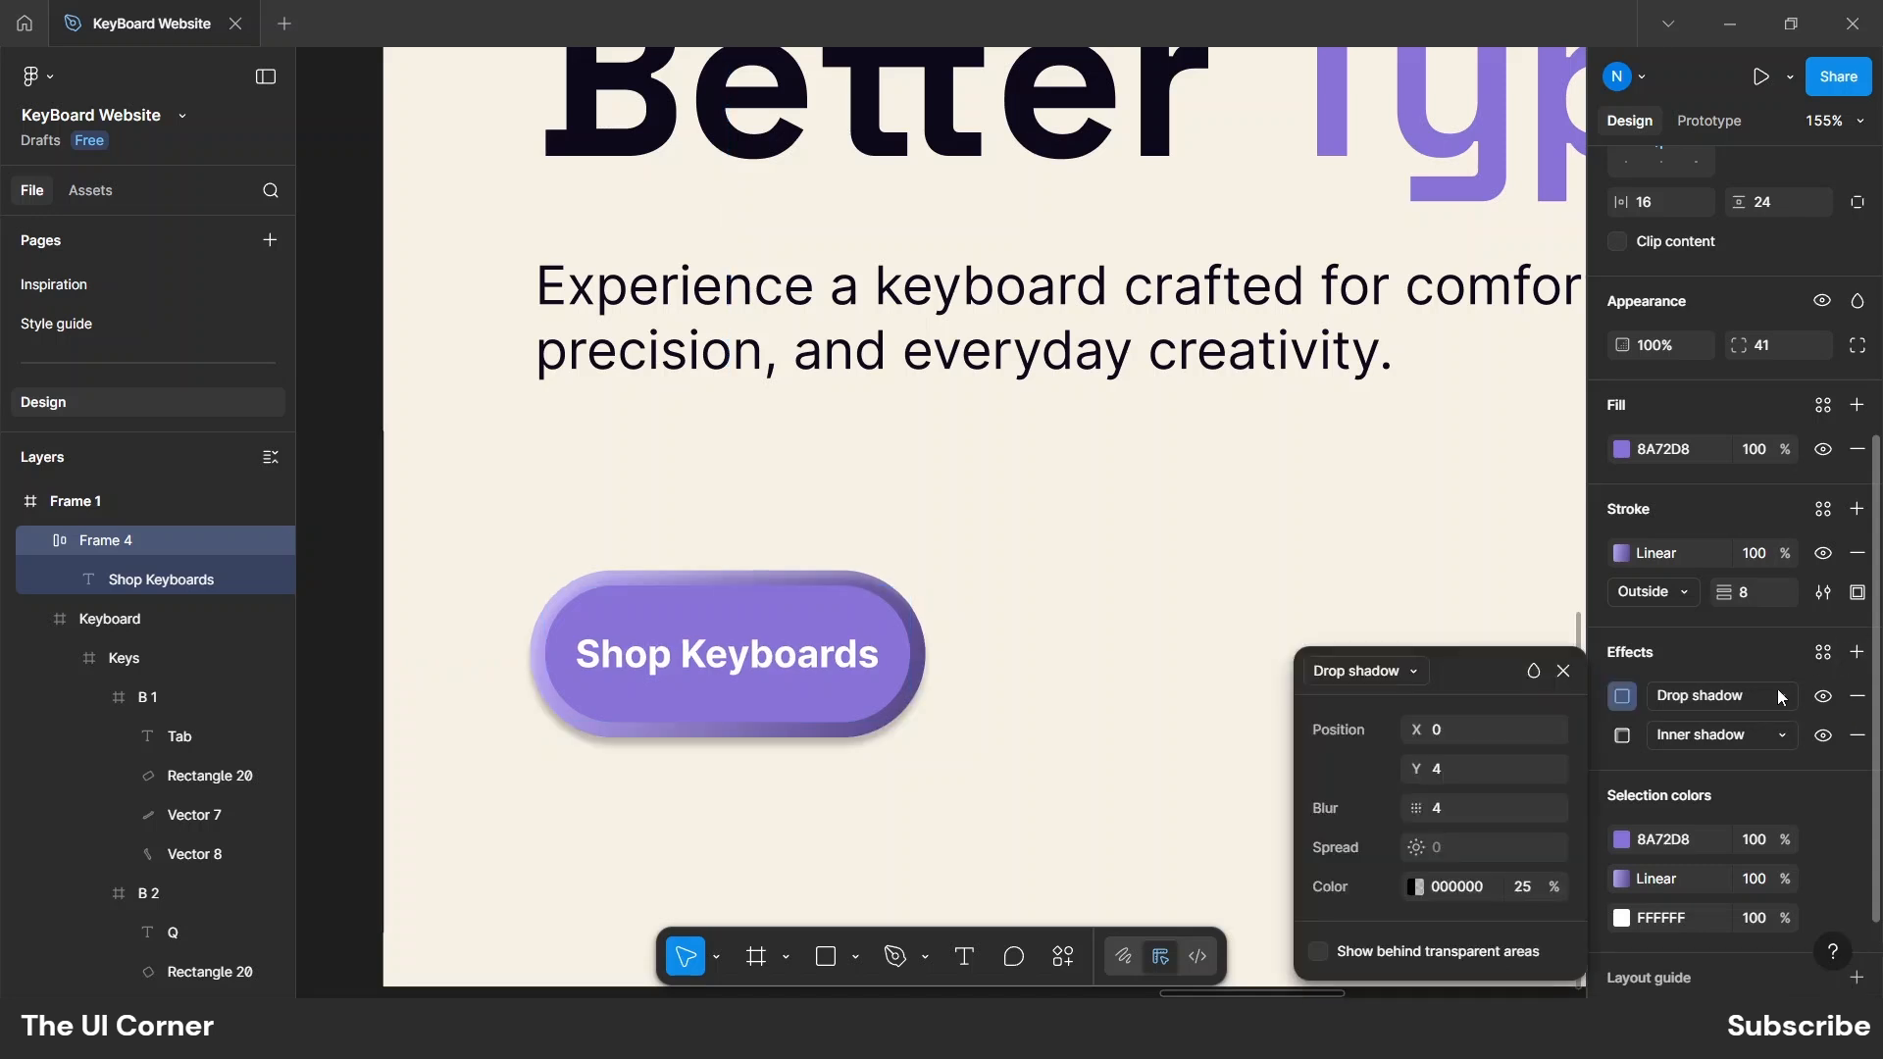
left_click_drag(1418, 731, 1419, 766)
left_click_drag(1419, 731, 1410, 730)
left_click_drag(1415, 808, 1481, 809)
left_click(1564, 672)
Move the button up just beneath the paragraph and place a duplicate beside it on the right.
scroll(883, 654, "down", 2)
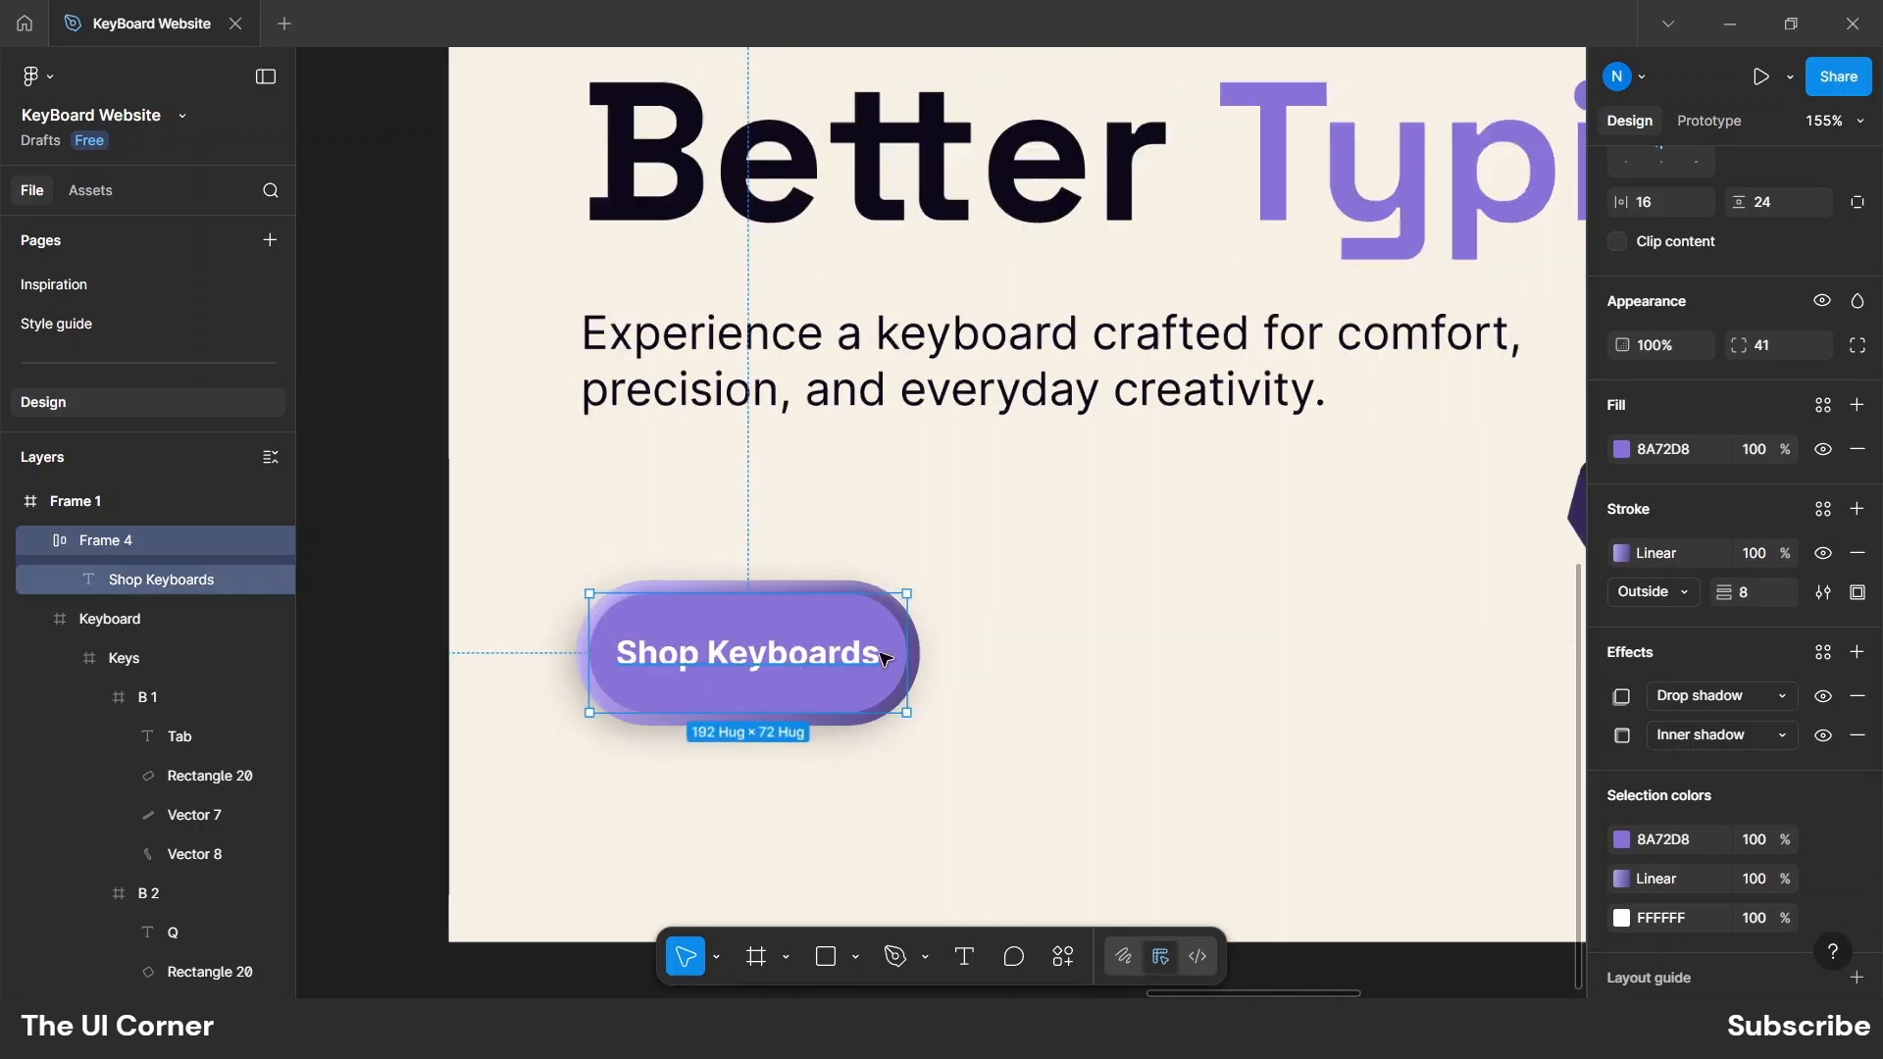
left_click_drag(756, 666, 1008, 562)
key("shift+Right")
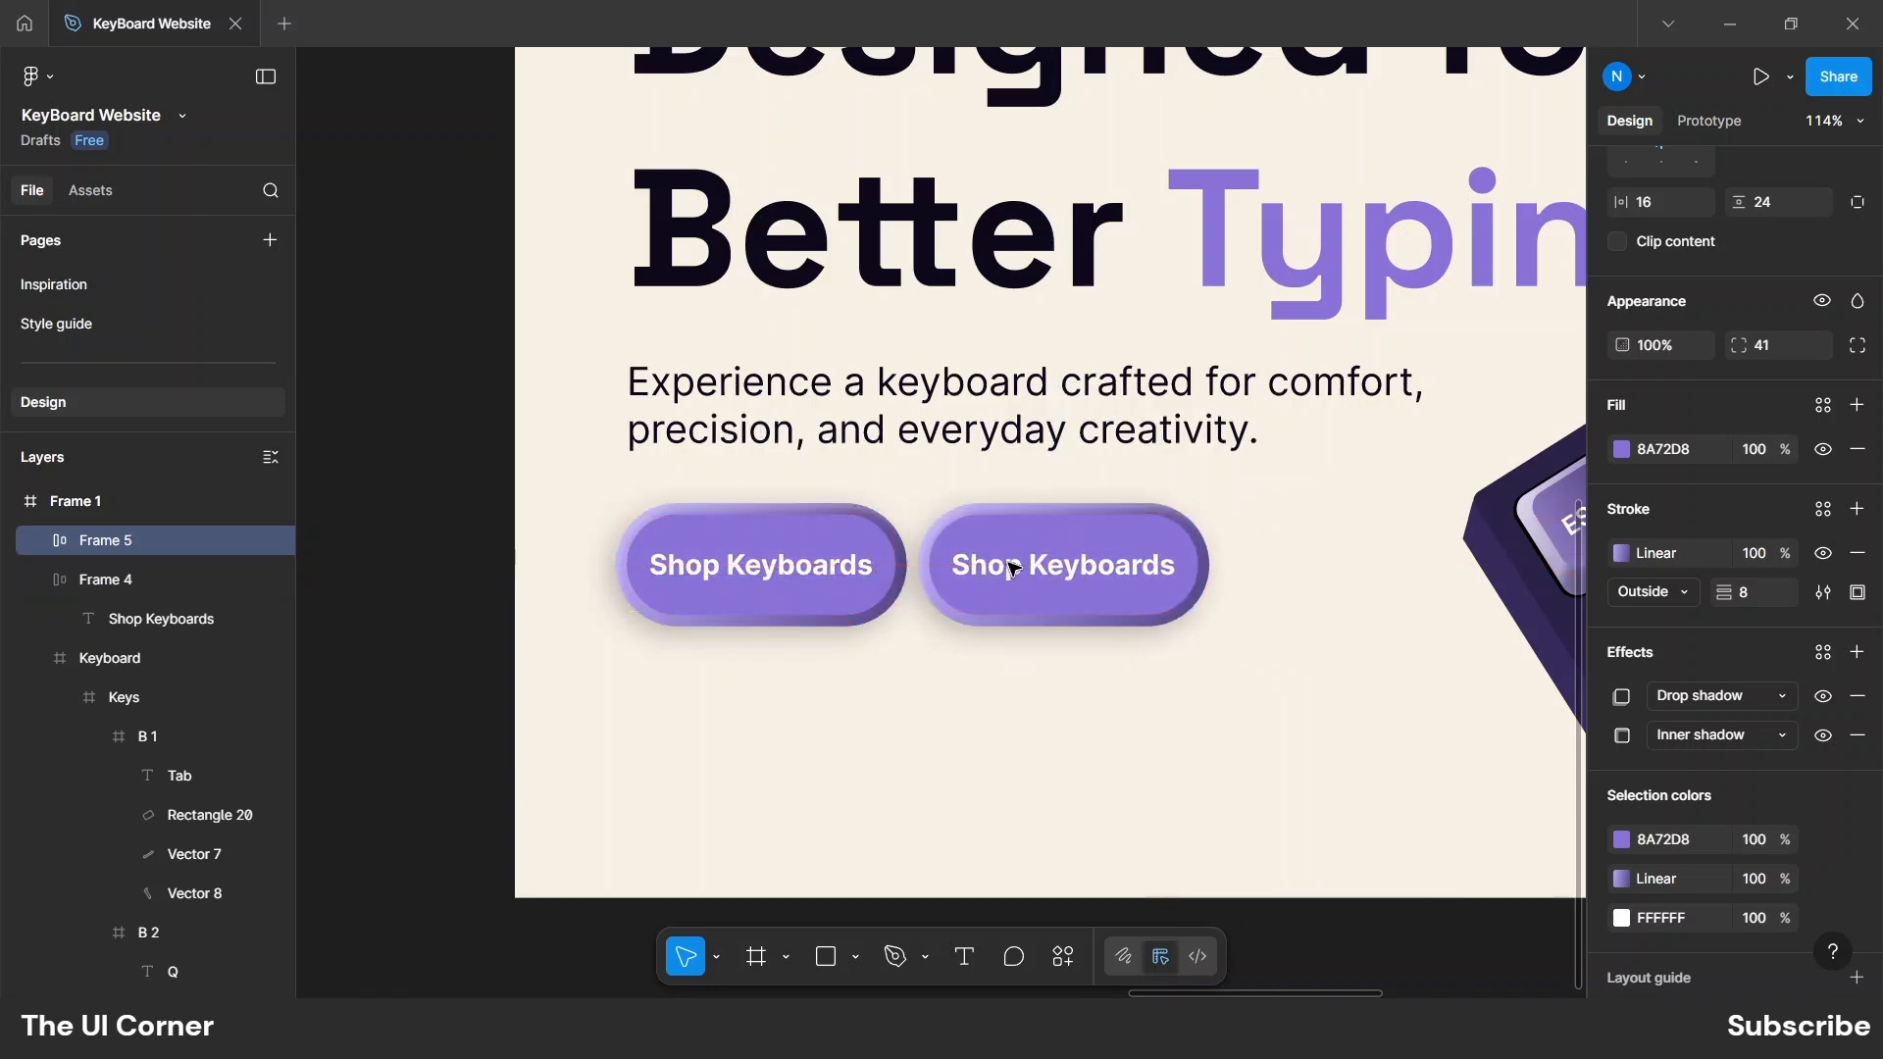
Change the duplicated button's label to "Customize Build" and check the whole hero frame.
double_click(1012, 568)
double_click(1012, 568)
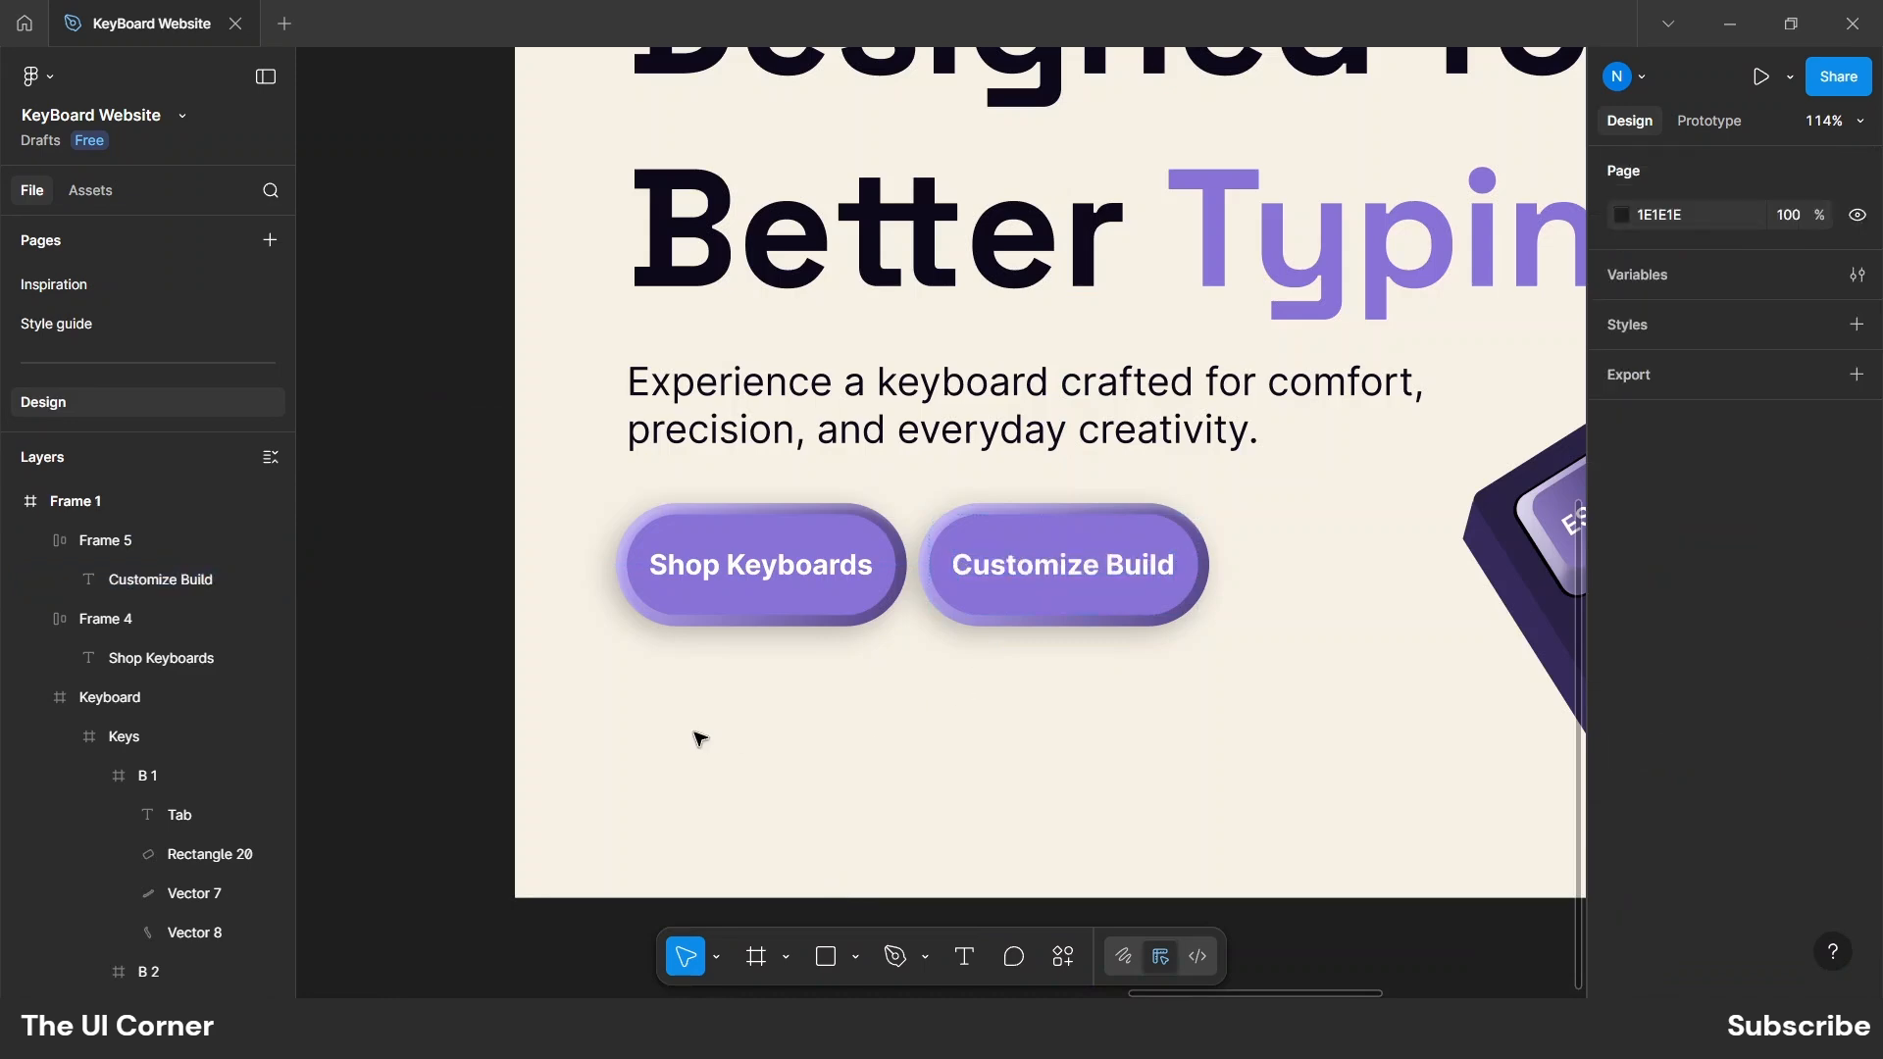
left_click(699, 738)
scroll(699, 738, "down", 5)
left_click_drag(924, 822, 815, 702)
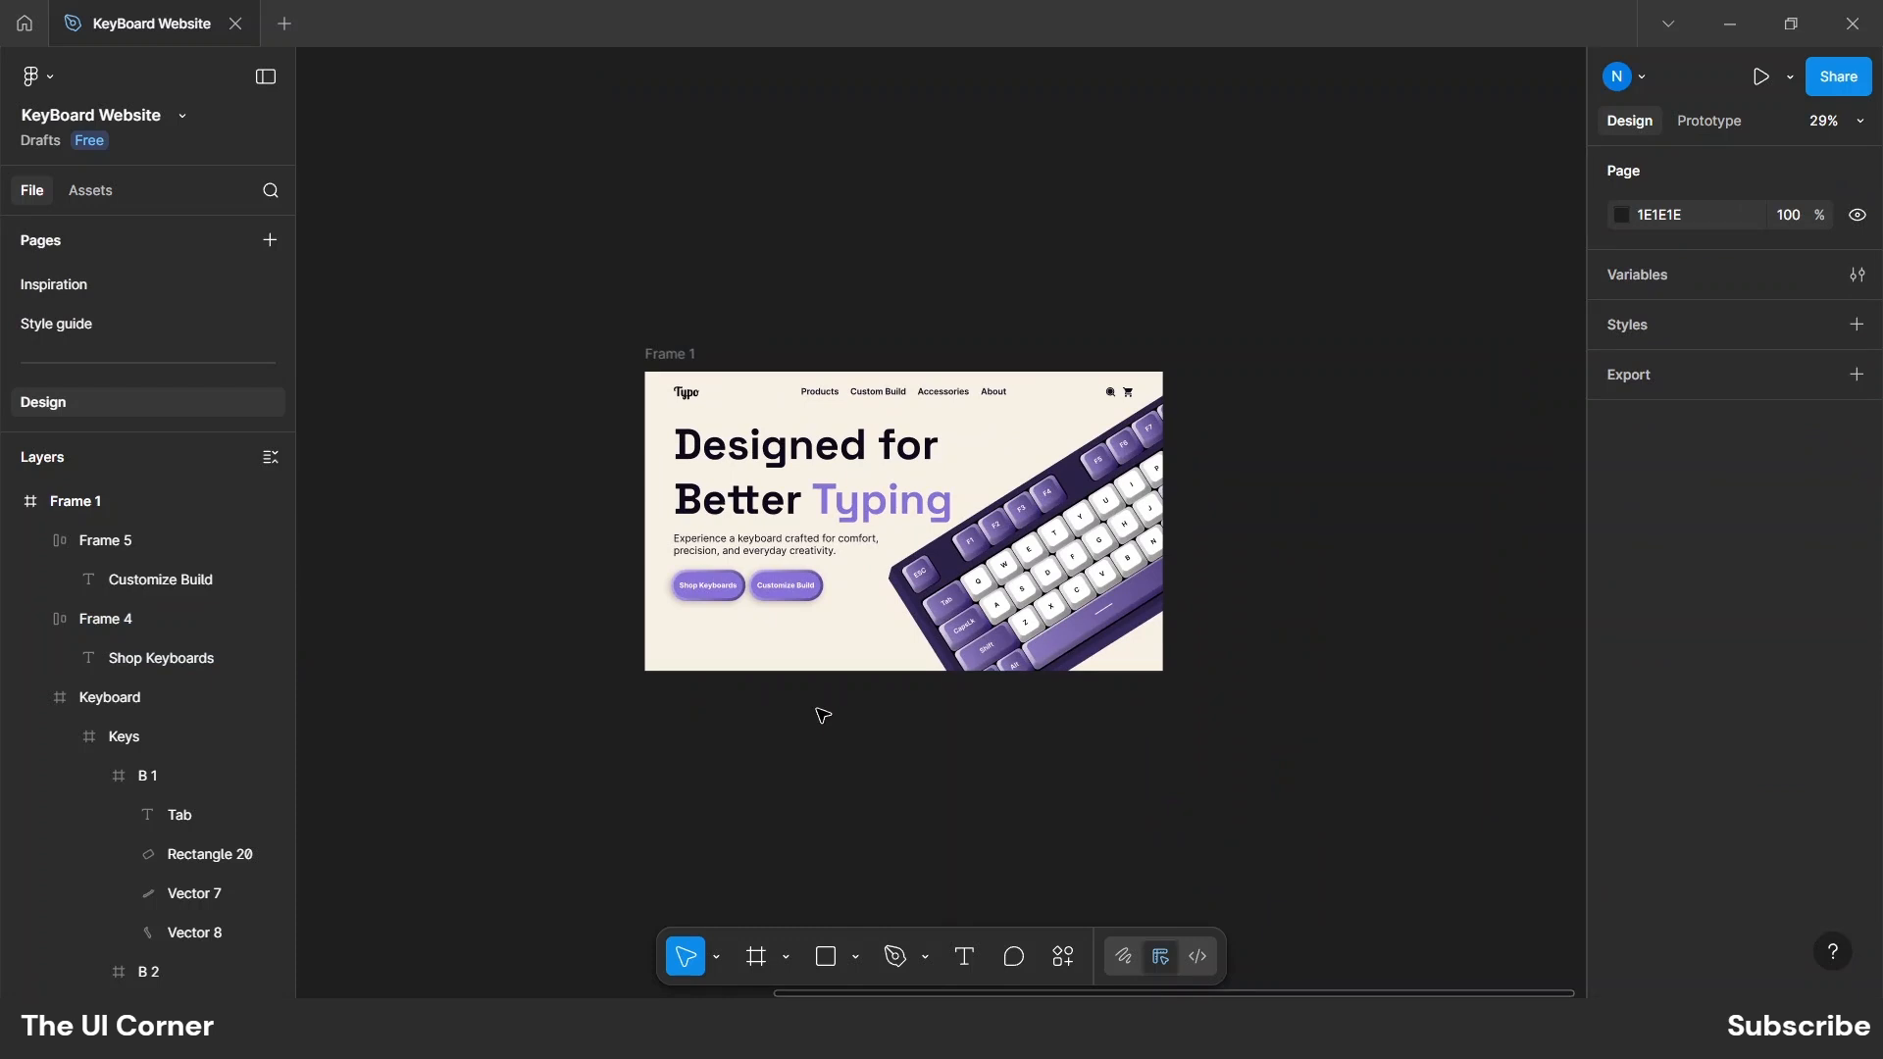